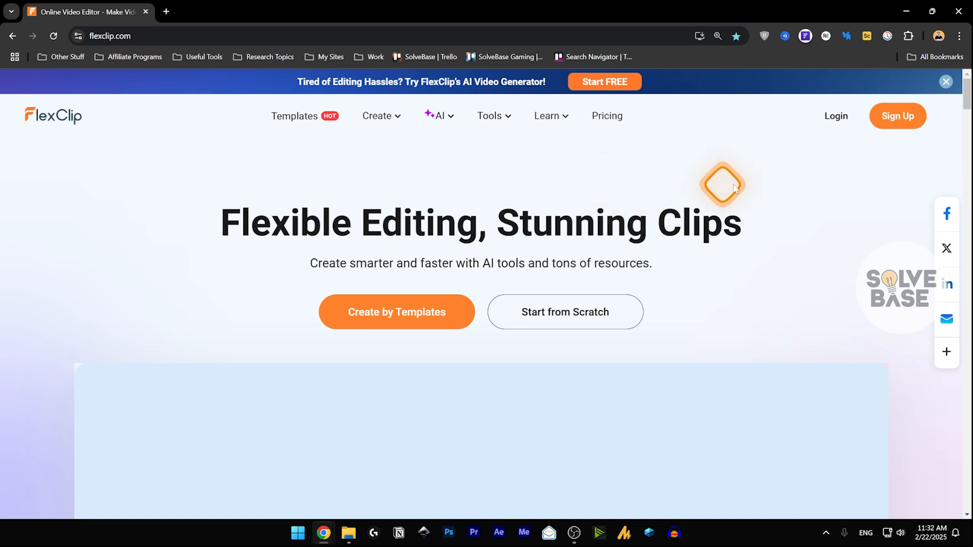
# Step: Browse the FlexClip homepage sections on templates, AI tools, and stock resources
pyautogui.moveTo(968, 103); pyautogui.dragTo(964, 156)
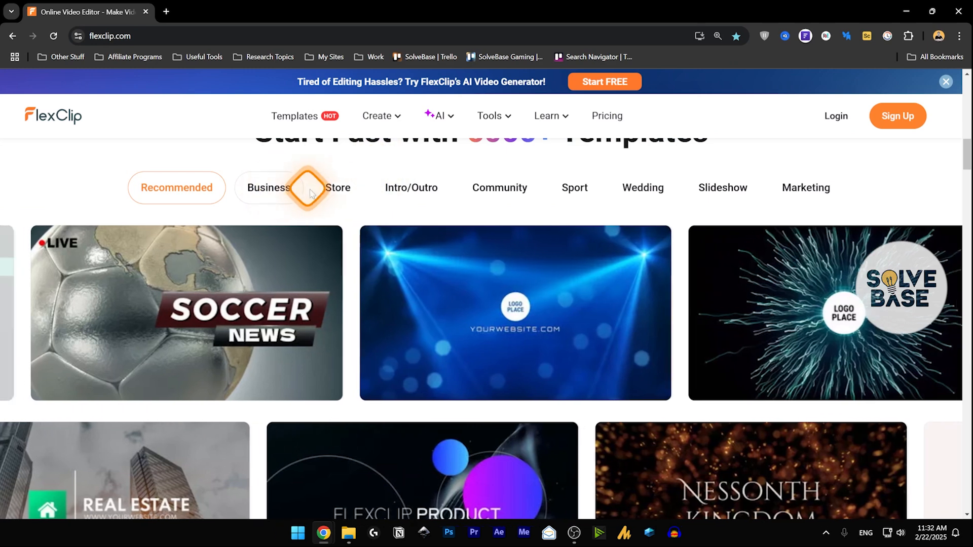
pyautogui.moveTo(966, 157); pyautogui.dragTo(967, 203)
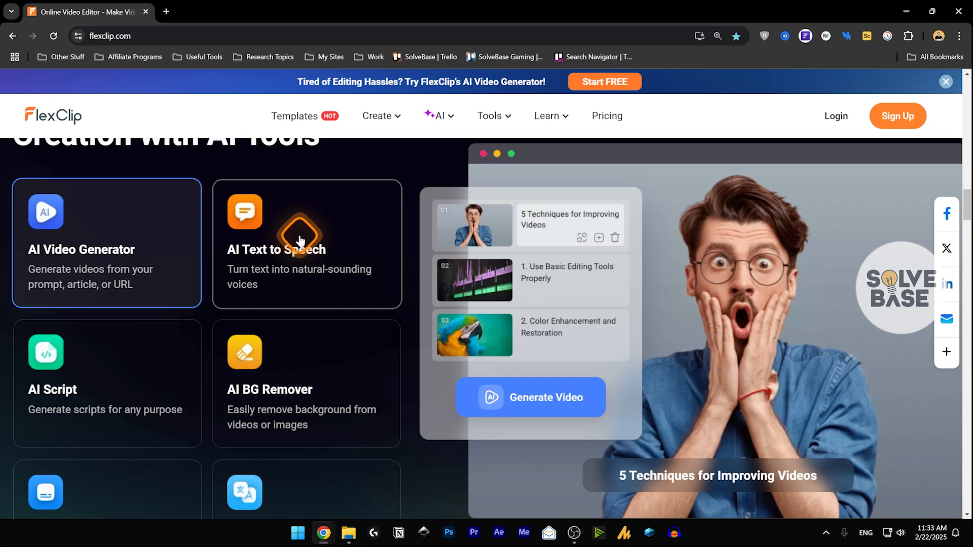
pyautogui.scroll(-5, 156, 370)
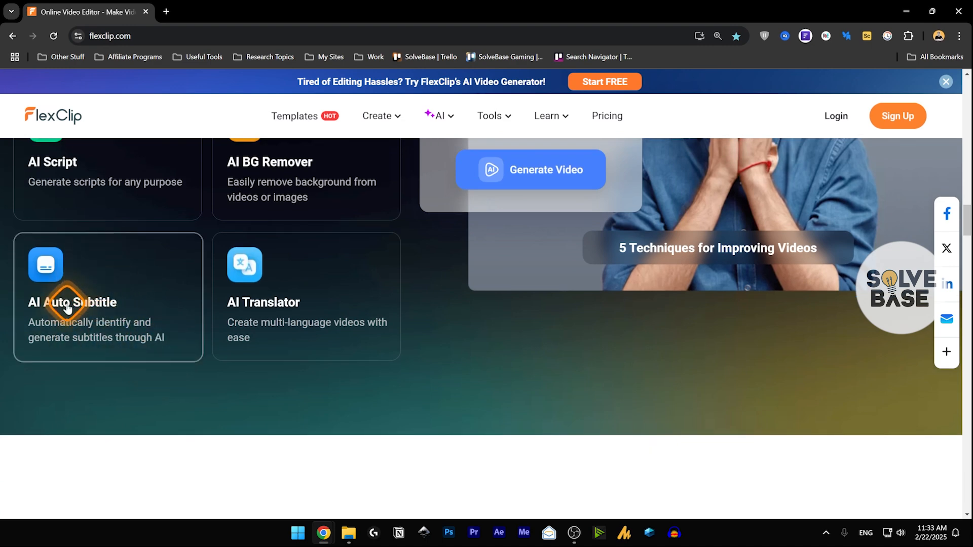
pyautogui.scroll(3, 123, 321)
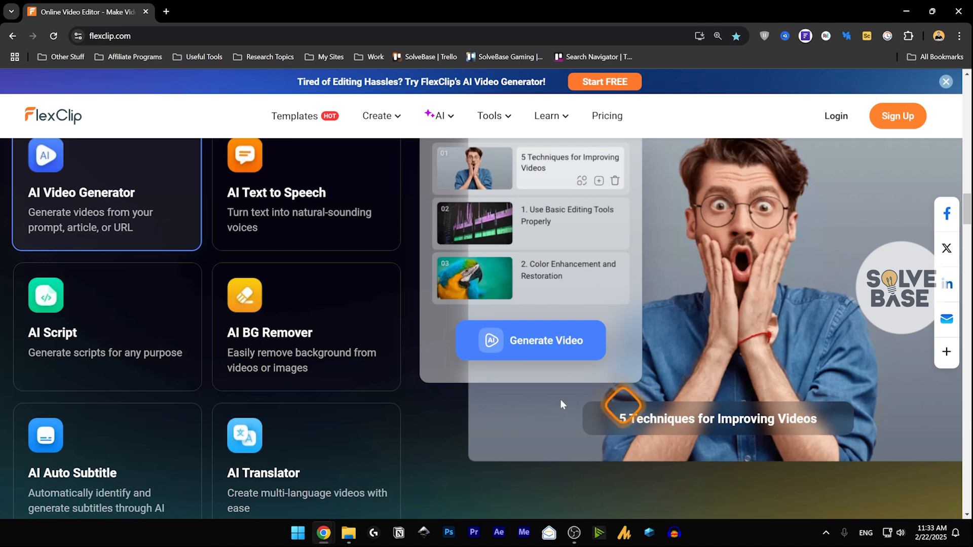
pyautogui.scroll(-6, 402, 333)
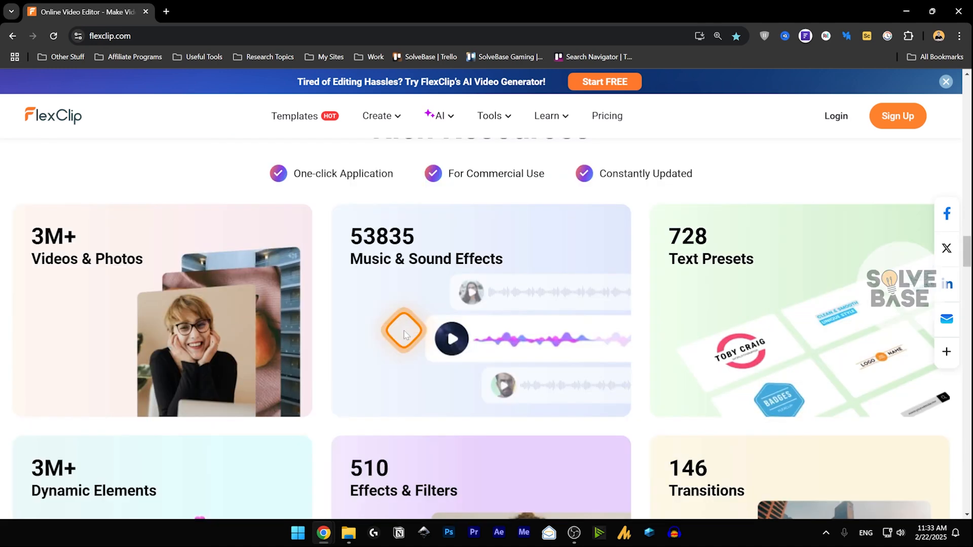
pyautogui.scroll(-2, 404, 335)
pyautogui.scroll(3, 403, 334)
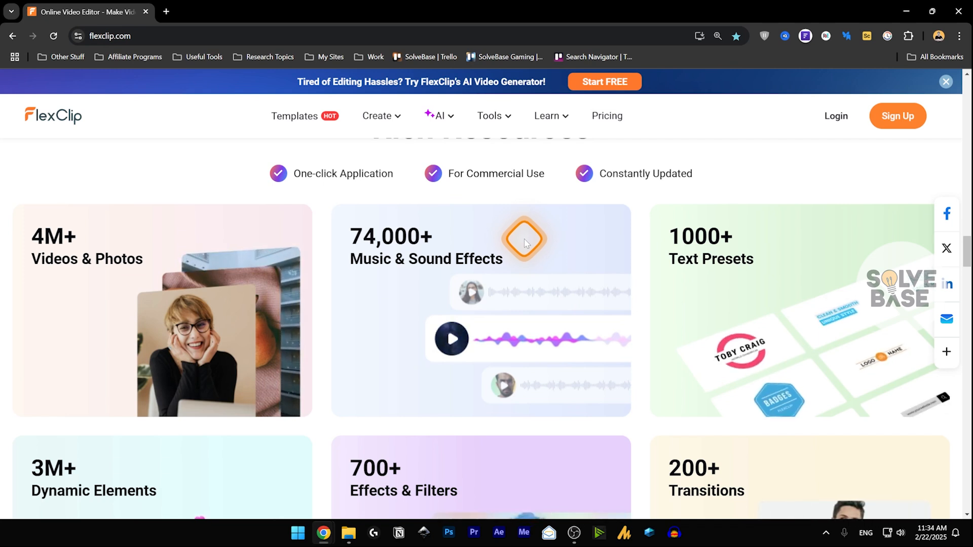
pyautogui.moveTo(967, 249); pyautogui.dragTo(968, 283)
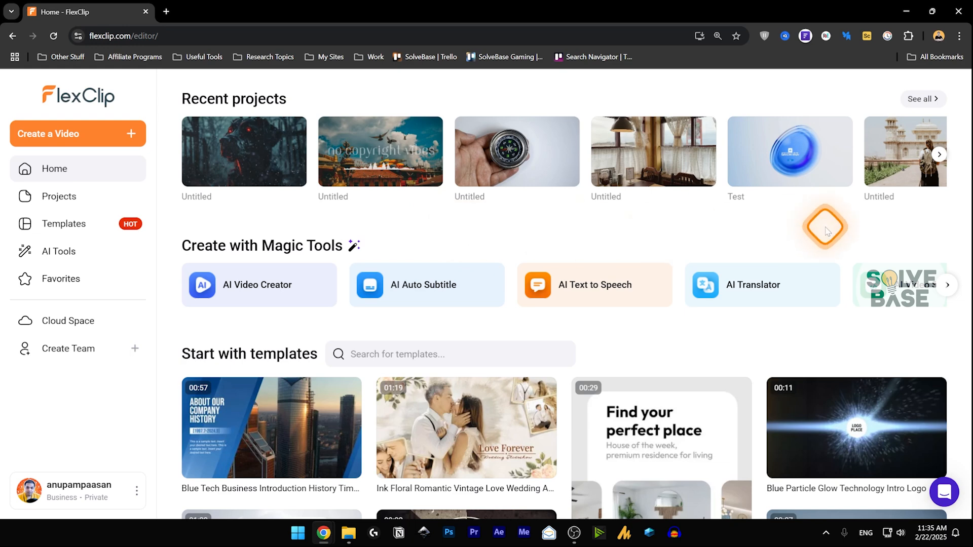
# Step: Look through the template gallery and the magic tools offered on the editor's home page
pyautogui.scroll(-3, 800, 286)
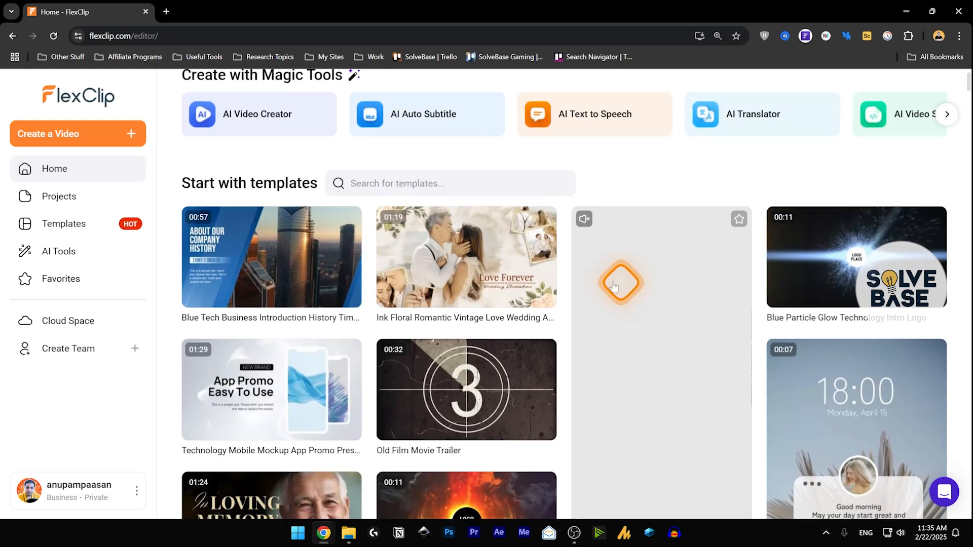
pyautogui.moveTo(499, 411)
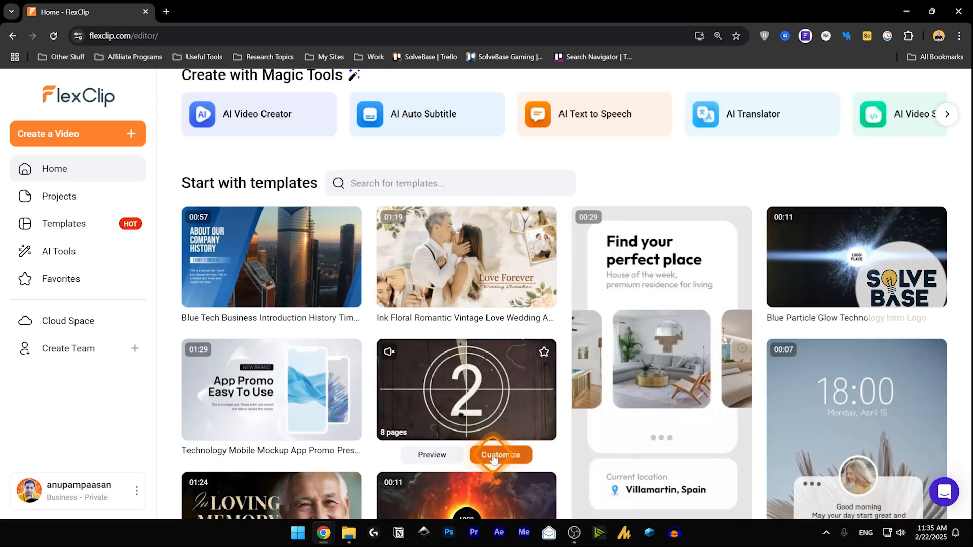
pyautogui.scroll(3, 474, 380)
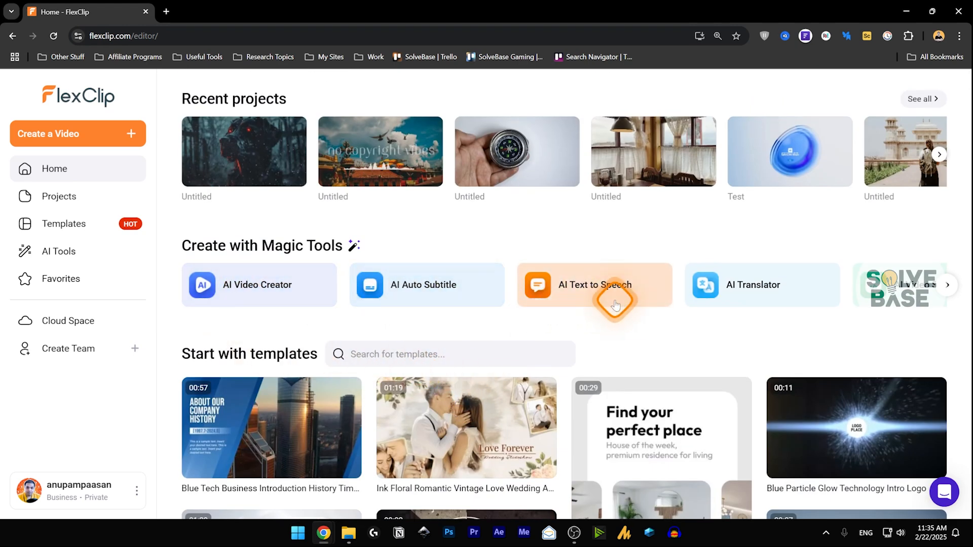
pyautogui.click(945, 286)
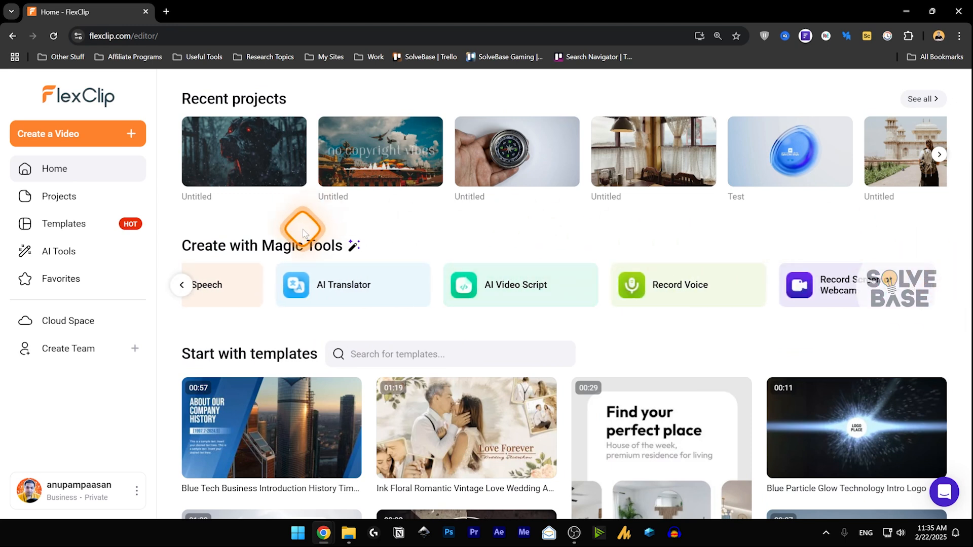
# Step: Create a new video project with the 16:9 ratio for YouTube and Facebook
pyautogui.click(98, 136)
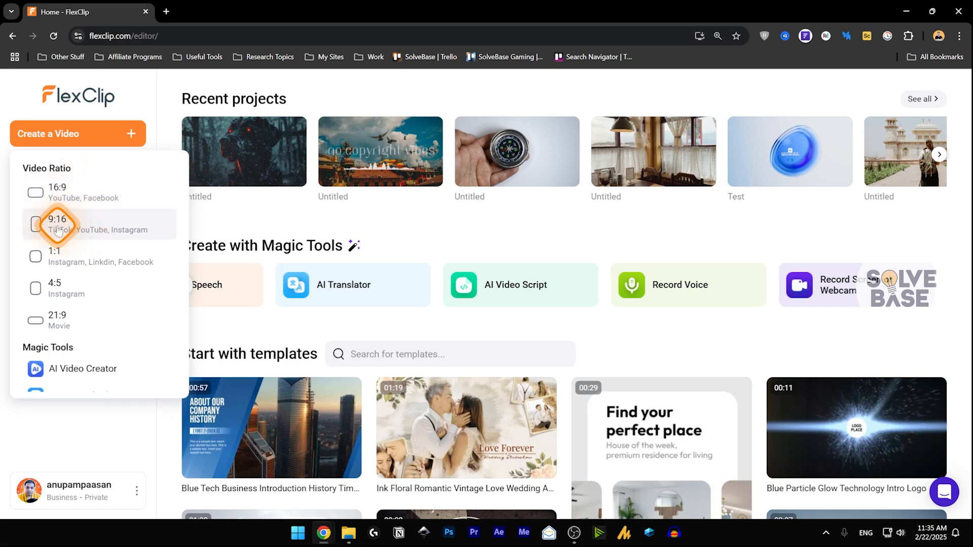
pyautogui.scroll(-3, 58, 230)
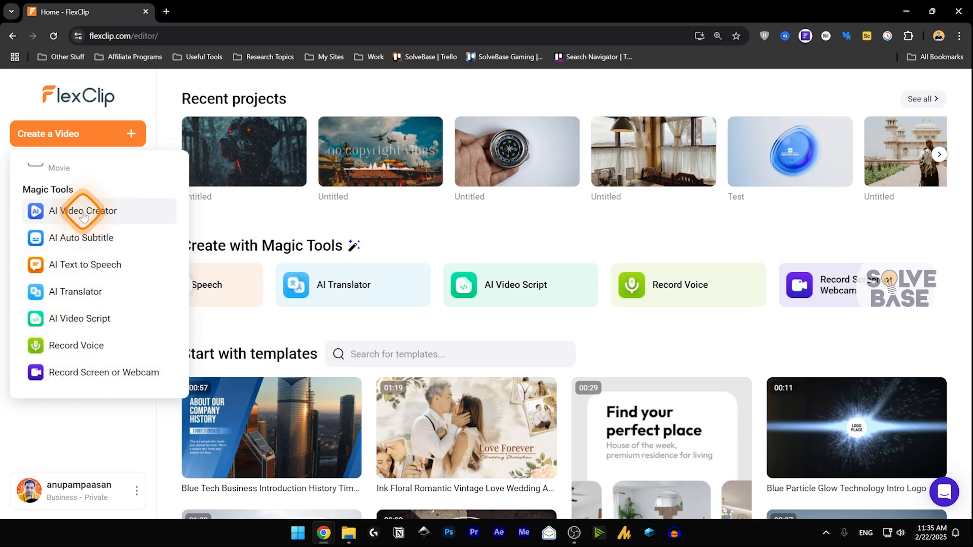
pyautogui.scroll(3, 81, 238)
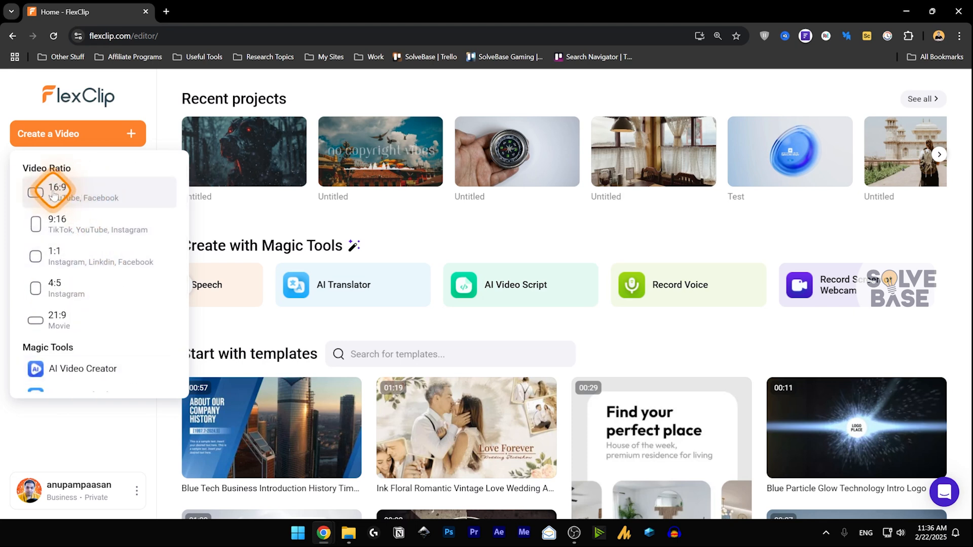
pyautogui.click(57, 194)
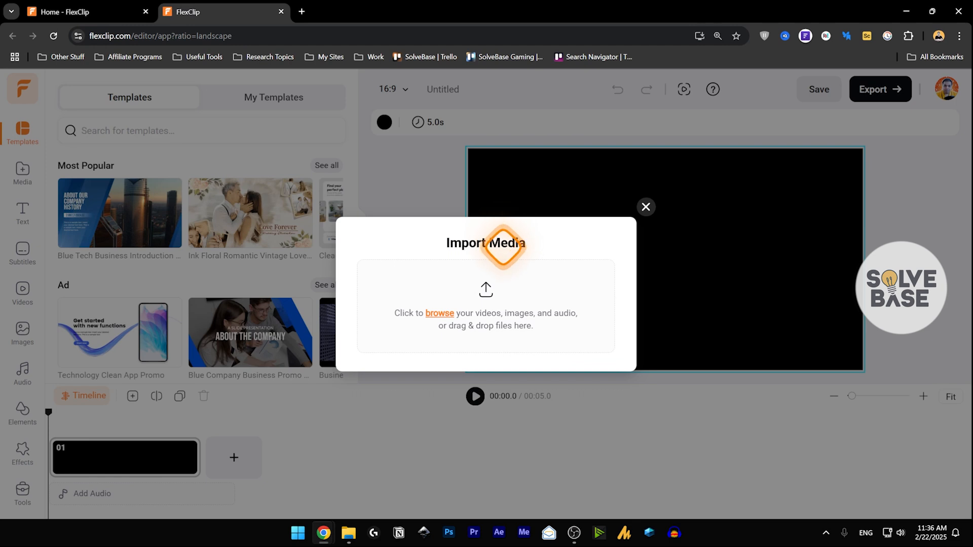
# Step: Dismiss the Import Media prompt without importing any files
pyautogui.click(449, 314)
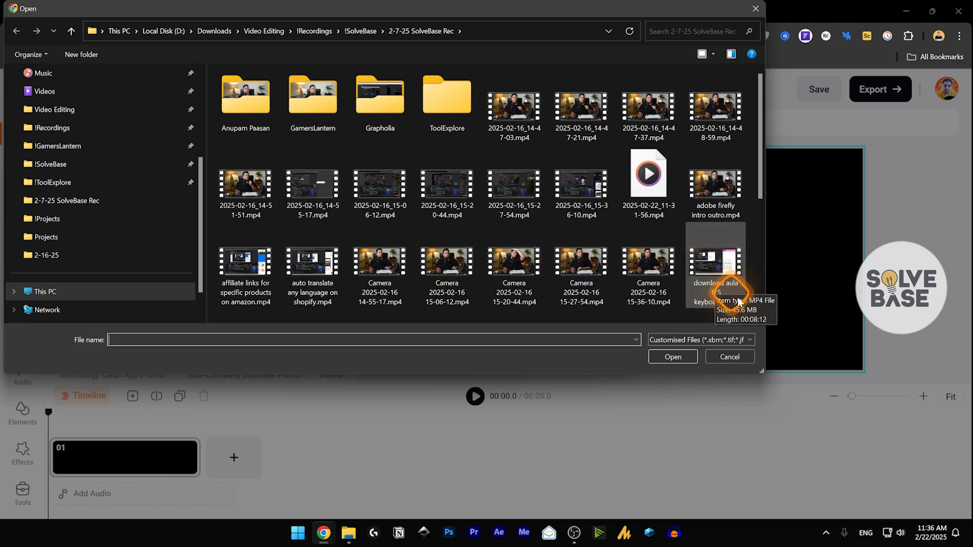
pyautogui.click(729, 357)
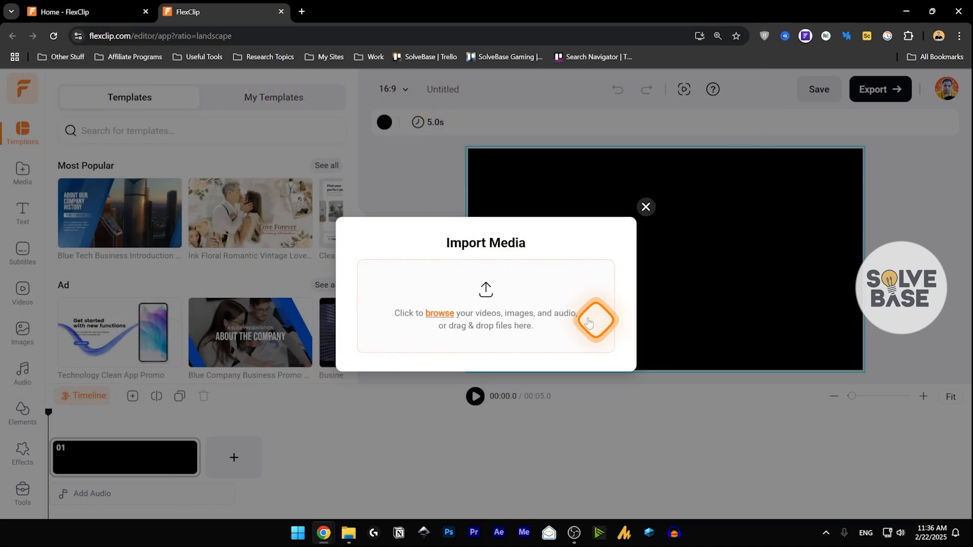
pyautogui.click(645, 207)
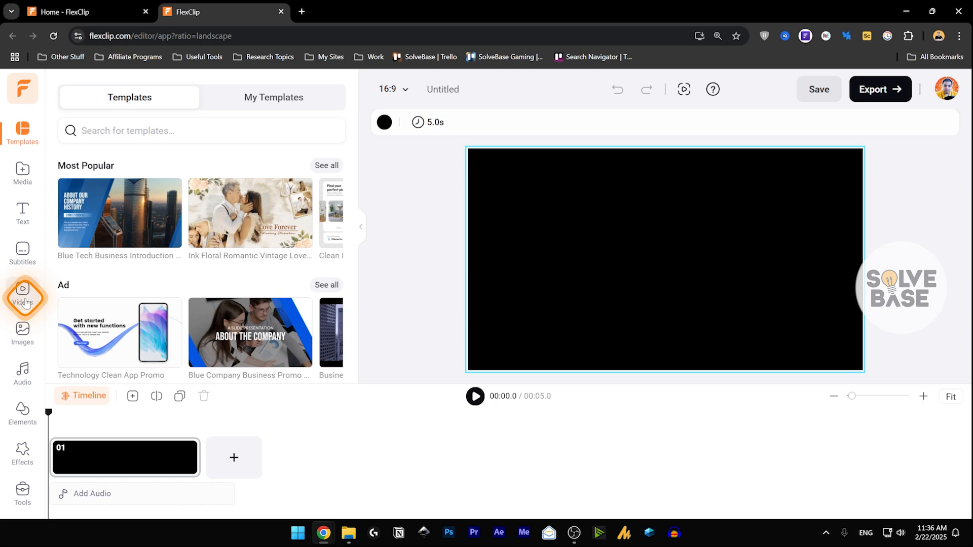
# Step: Apply the Blue Company Business Promo Slideshow template with its translation option, replacing all existing scenes
pyautogui.moveTo(159, 209)
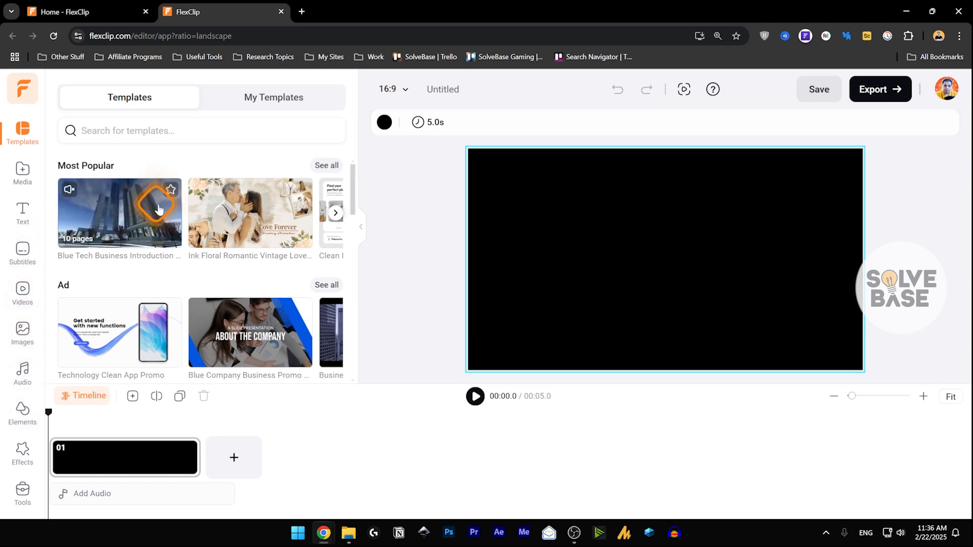
pyautogui.scroll(-1, 224, 304)
pyautogui.moveTo(121, 275)
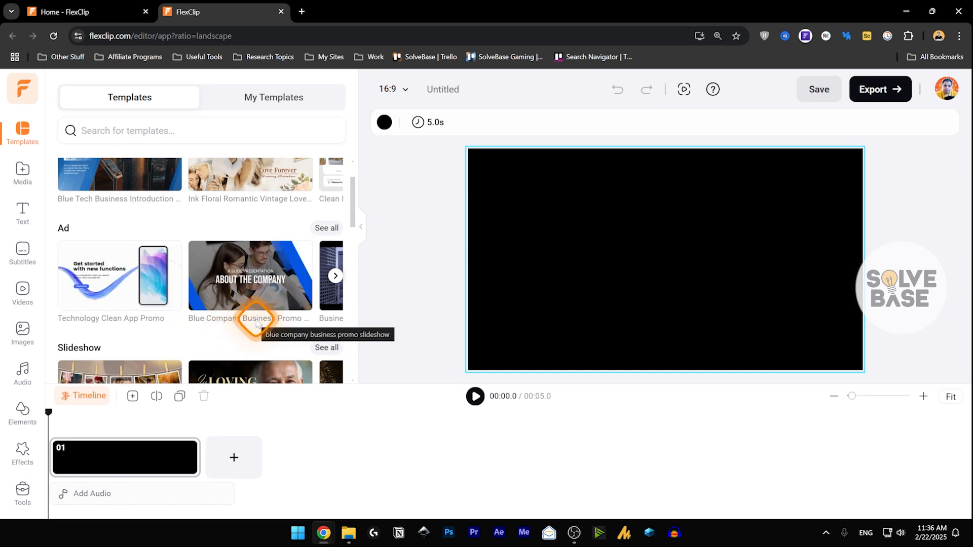
pyautogui.click(255, 276)
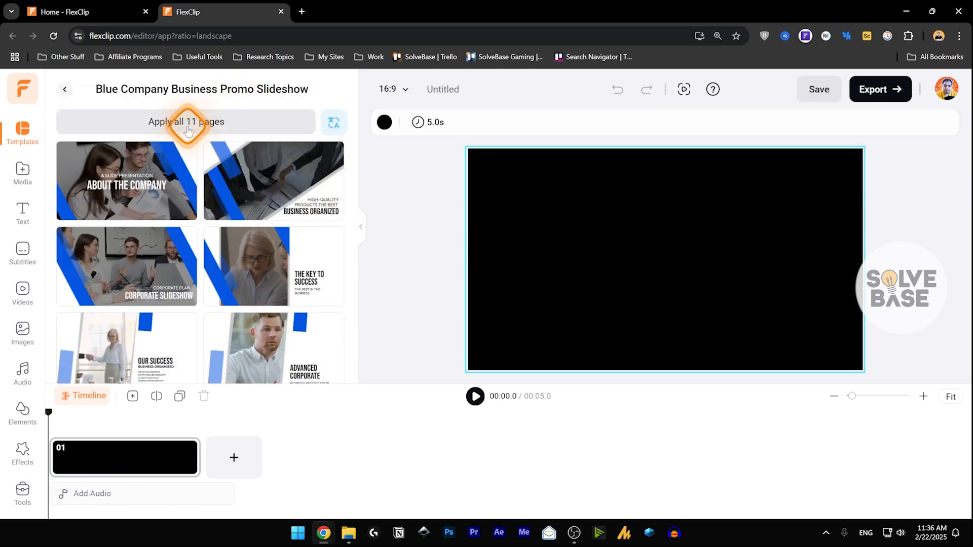
pyautogui.moveTo(186, 210)
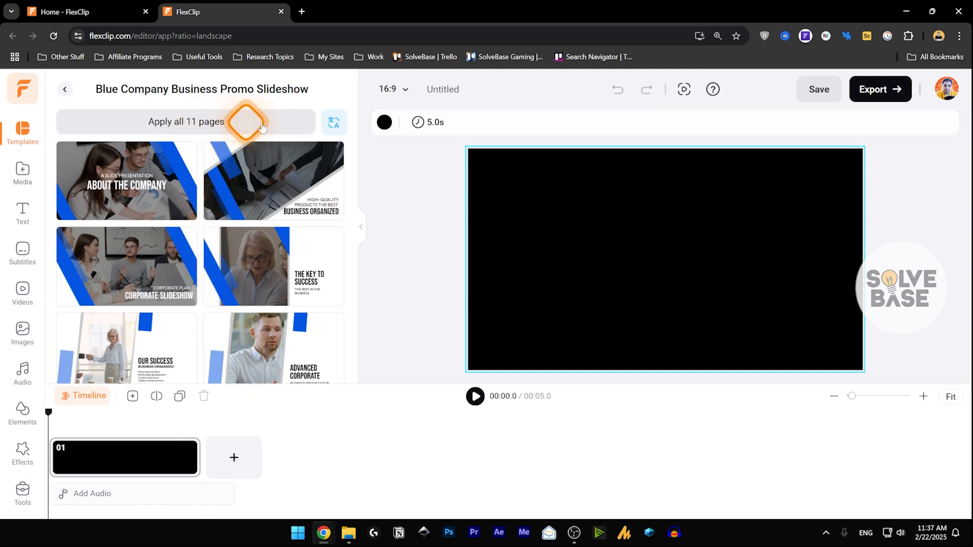
pyautogui.click(334, 123)
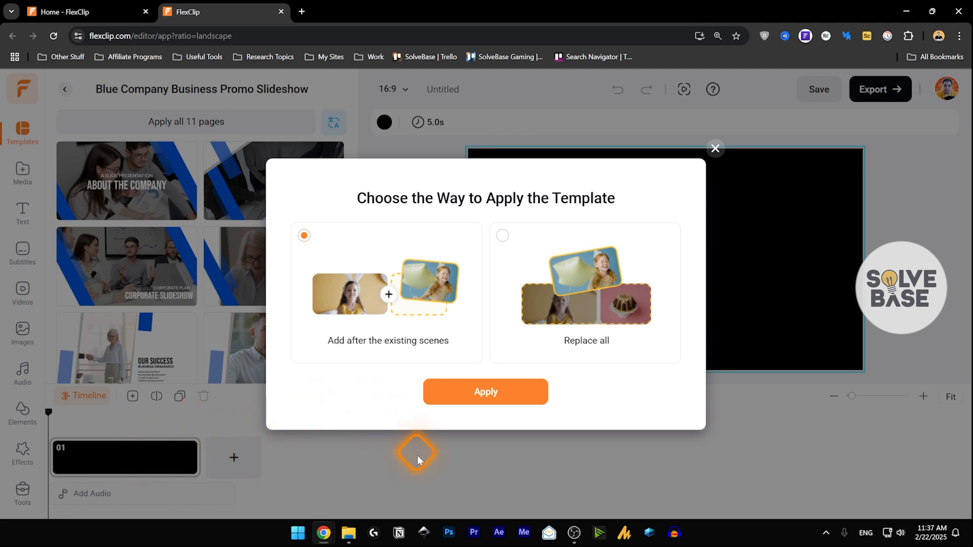
pyautogui.click(502, 235)
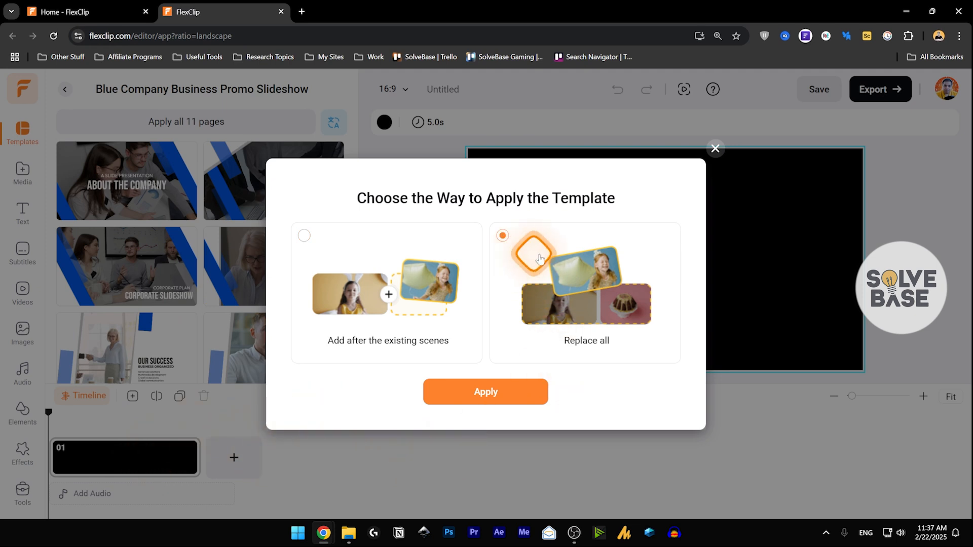
pyautogui.click(484, 394)
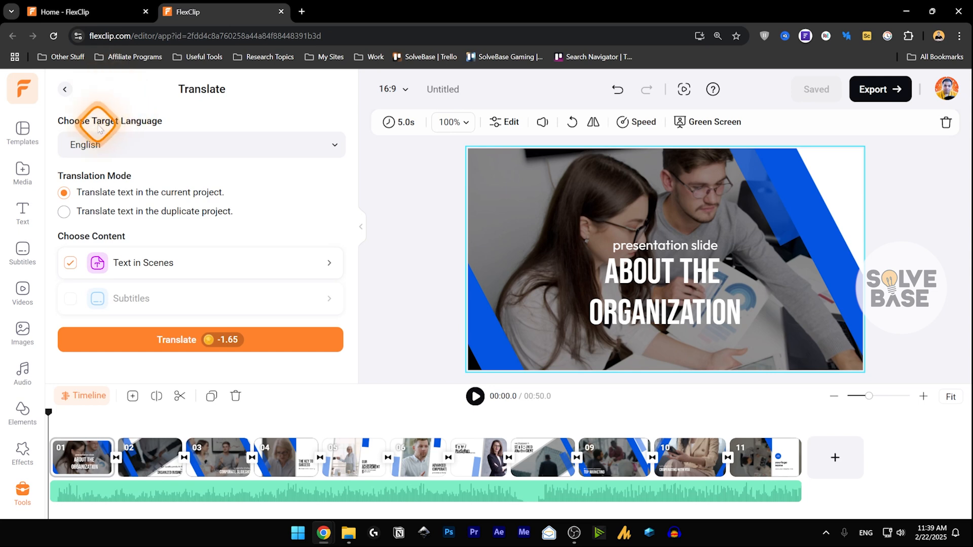
# Step: Set the translation's target language to Spanish in a duplicate project, keeping Text in Scenes included
pyautogui.click(109, 144)
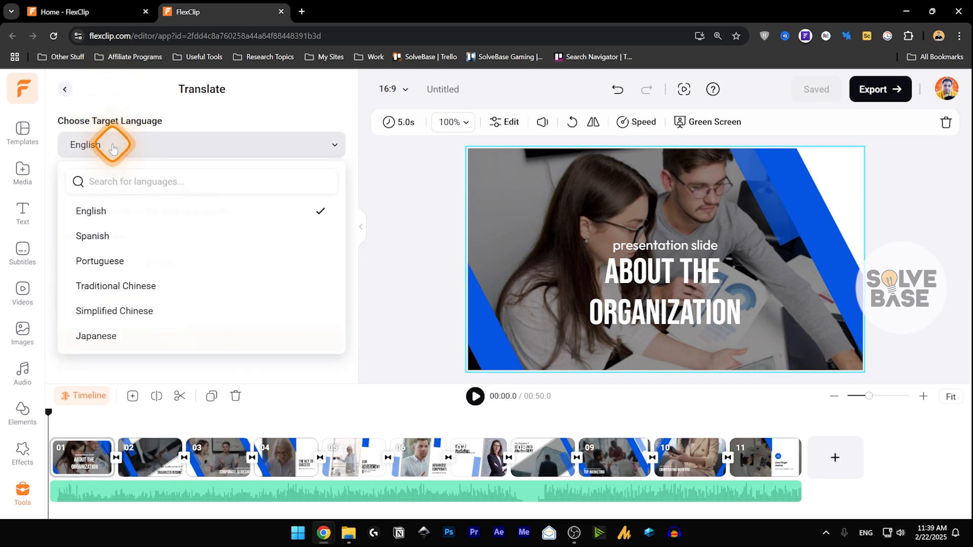
pyautogui.click(116, 243)
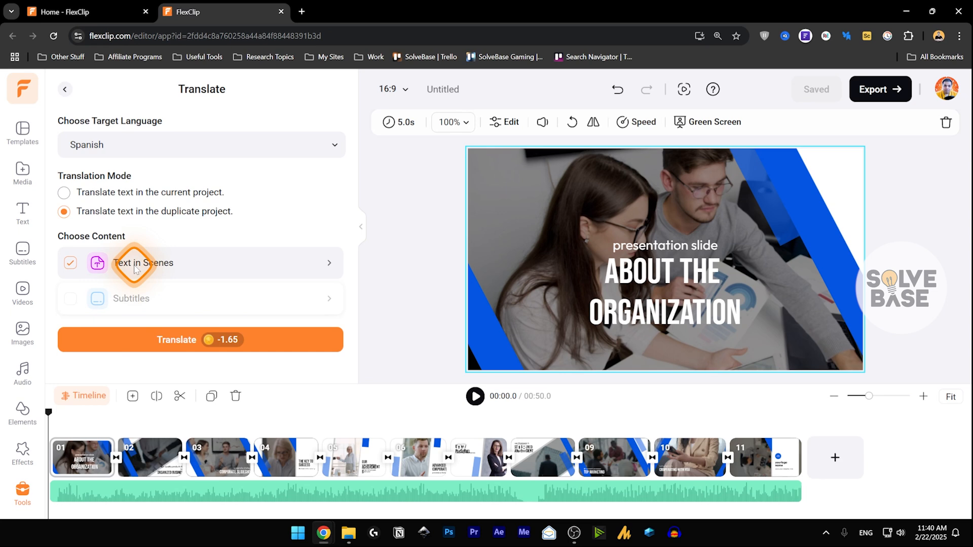
pyautogui.click(71, 268)
pyautogui.click(72, 269)
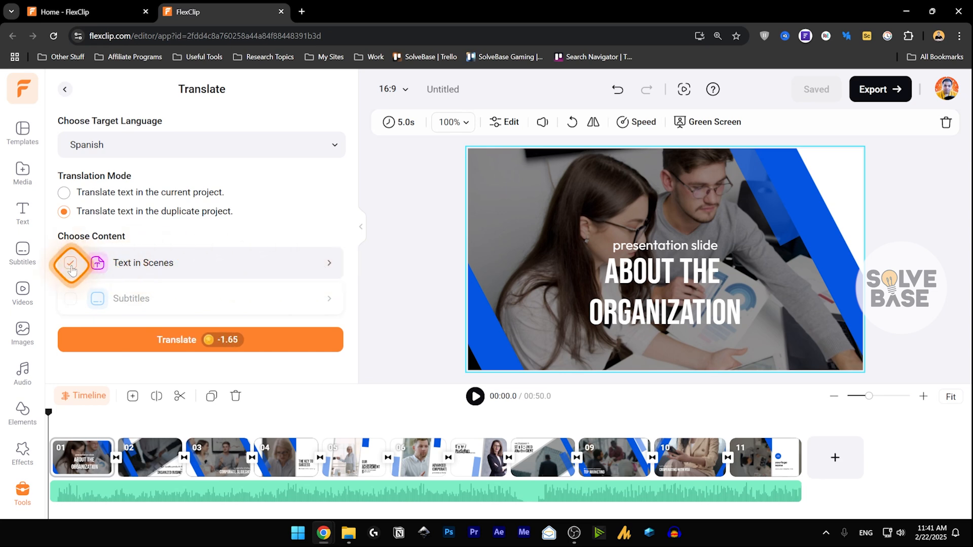
# Step: Open the Text in Scenes list and review the text chosen for translation in each scene
pyautogui.click(329, 264)
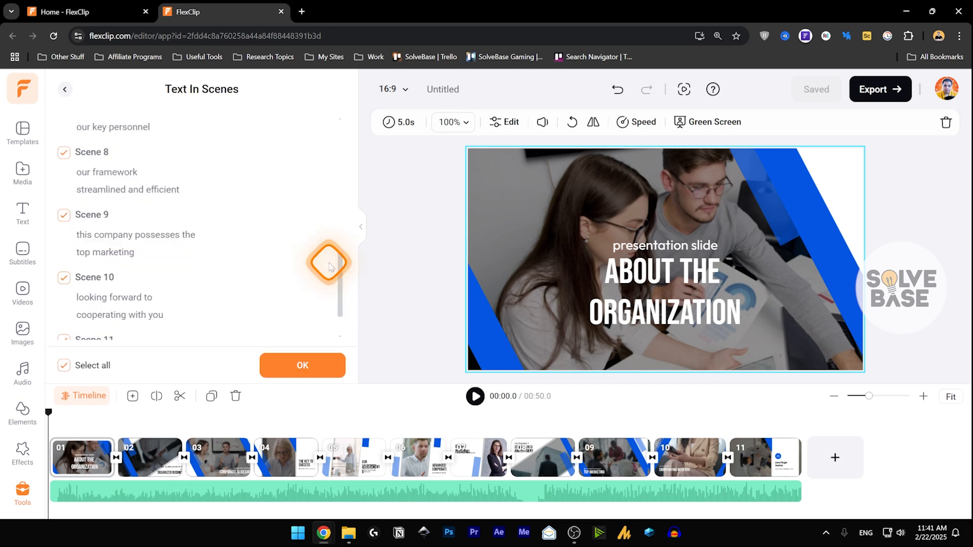
pyautogui.scroll(6, 169, 211)
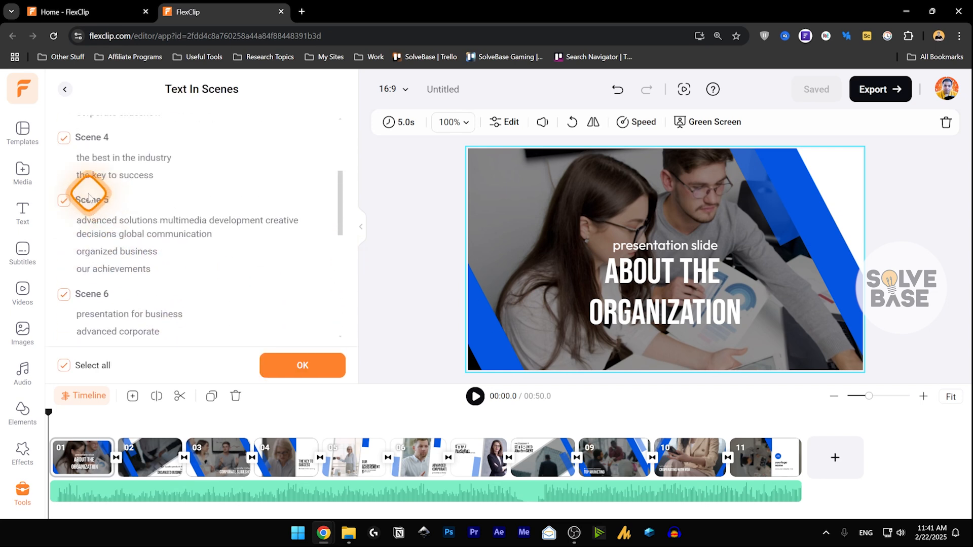
pyautogui.moveTo(339, 185); pyautogui.dragTo(342, 160)
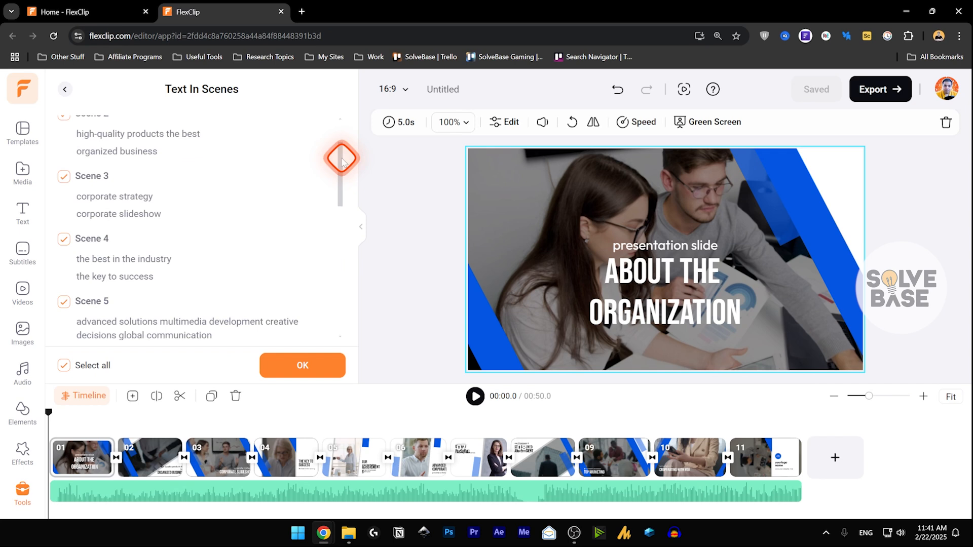
# Step: Try excluding Scene 4 from the translation and reselect all scenes
pyautogui.click(65, 241)
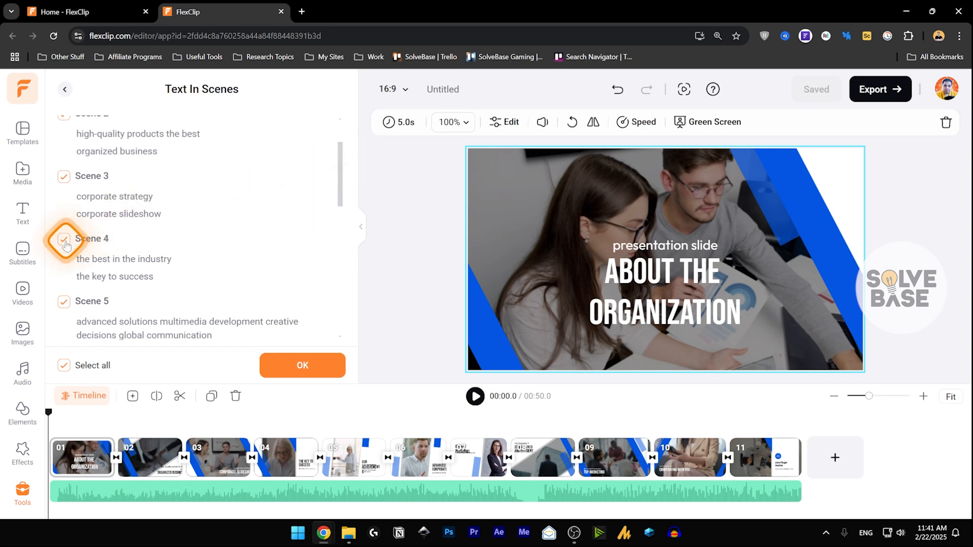
pyautogui.click(64, 242)
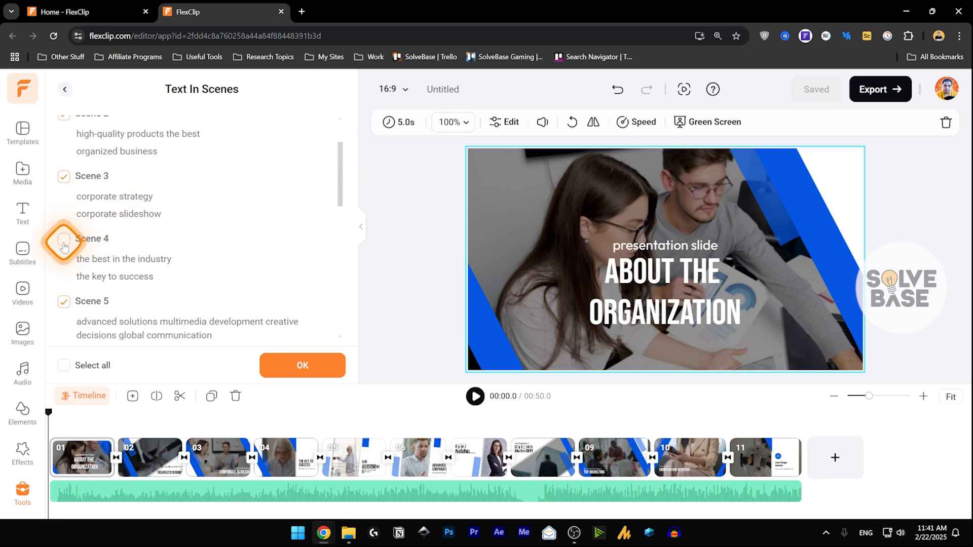
pyautogui.click(66, 245)
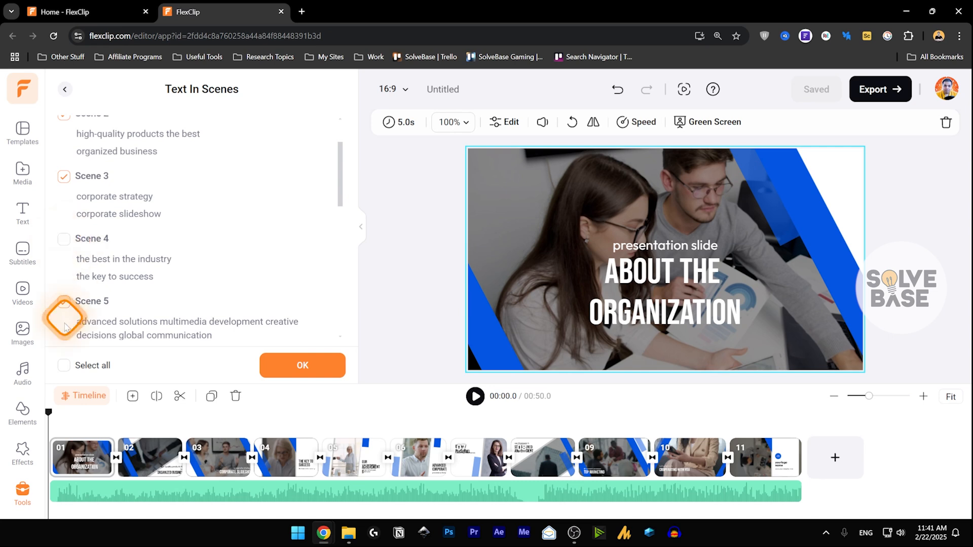
pyautogui.click(64, 372)
pyautogui.click(65, 370)
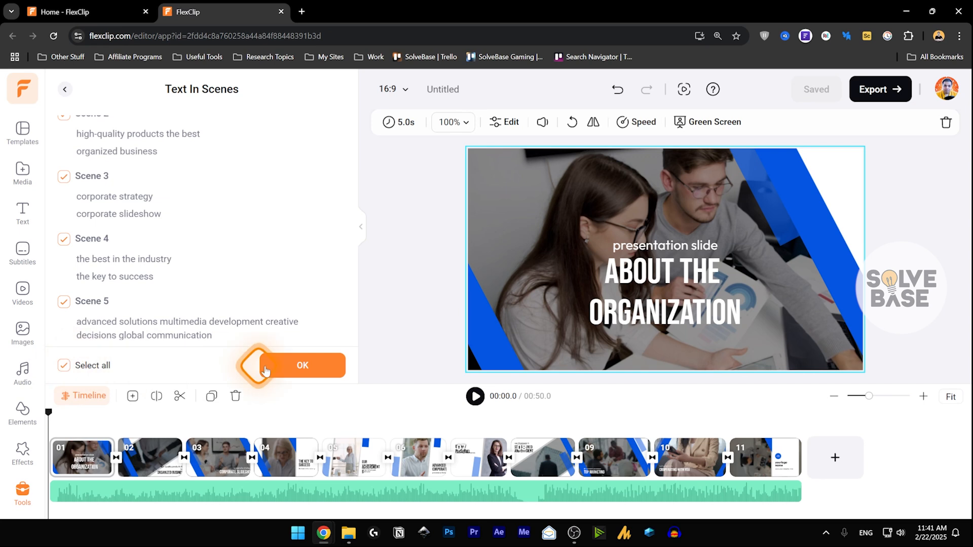
# Step: Confirm the scene text selection and translate the project text into Spanish in the duplicate project
pyautogui.click(290, 372)
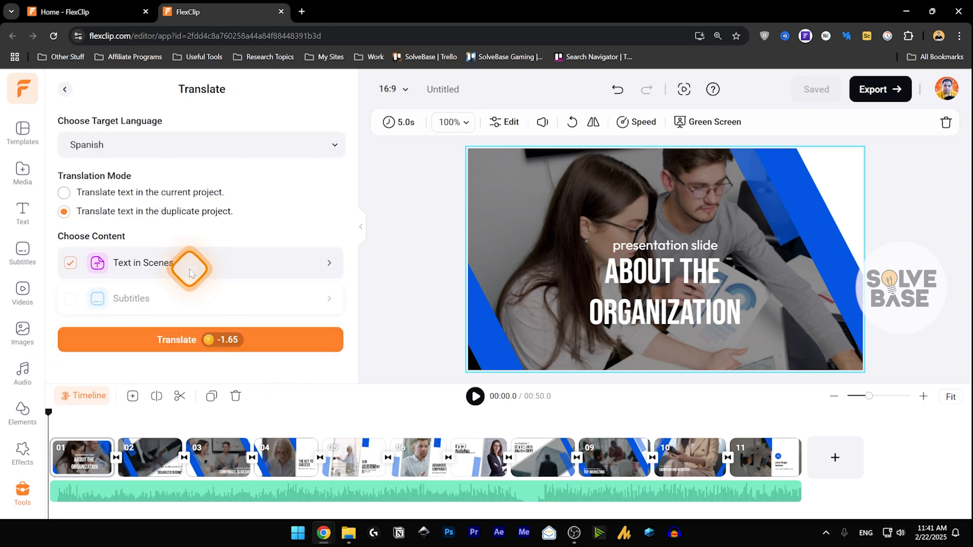
pyautogui.moveTo(226, 348)
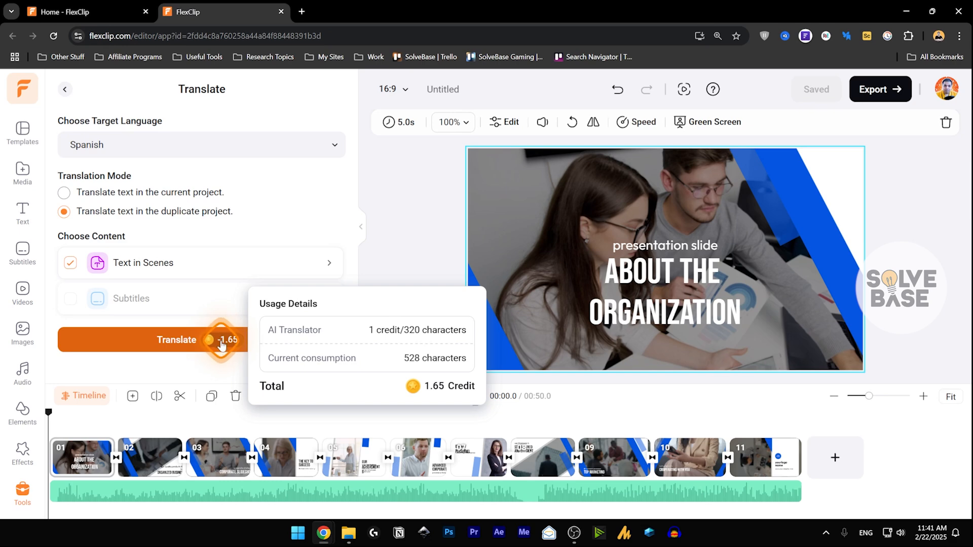
pyautogui.click(161, 342)
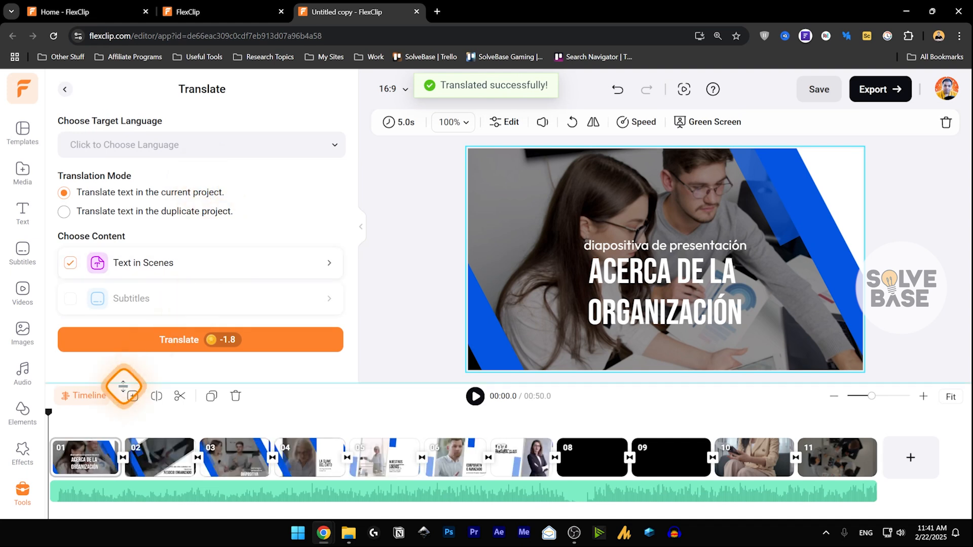
# Step: Preview Scene 1 of the translated copy and compare it with the original English project
pyautogui.click(73, 428)
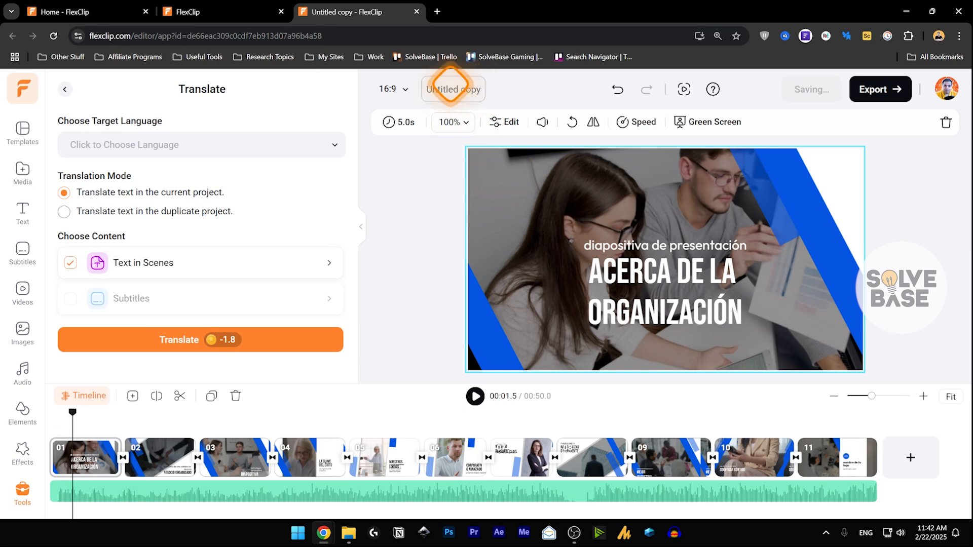
pyautogui.click(211, 7)
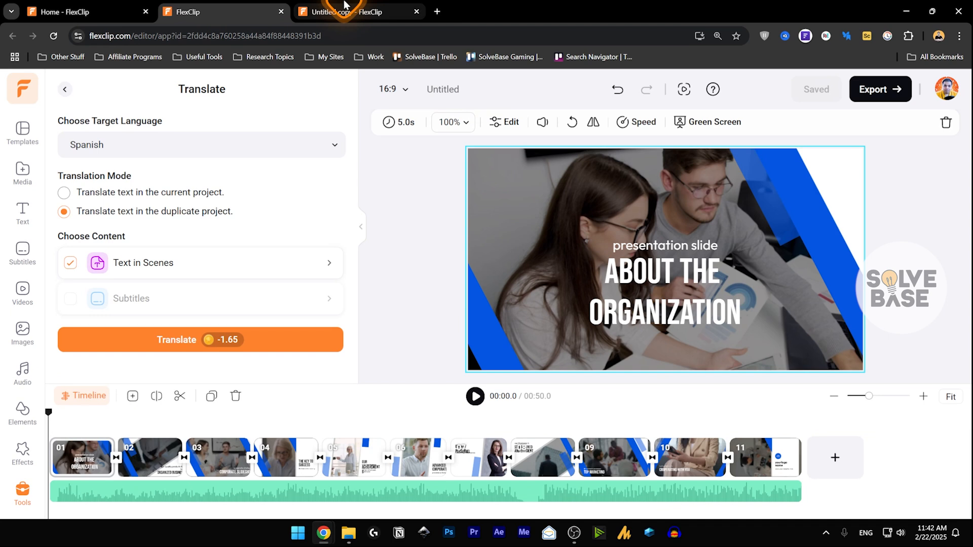
pyautogui.click(355, 12)
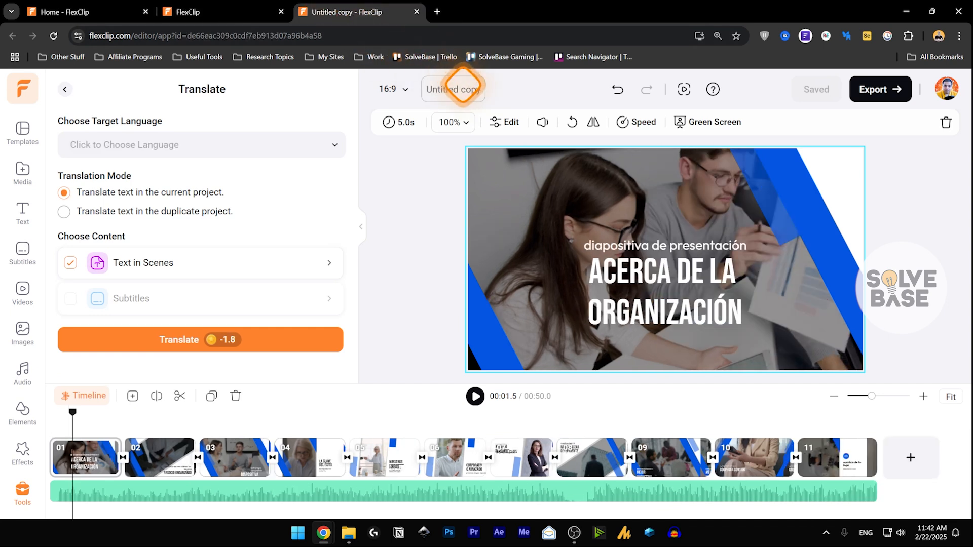
# Step: Change the translated copy's aspect ratio to 9:16
pyautogui.click(407, 91)
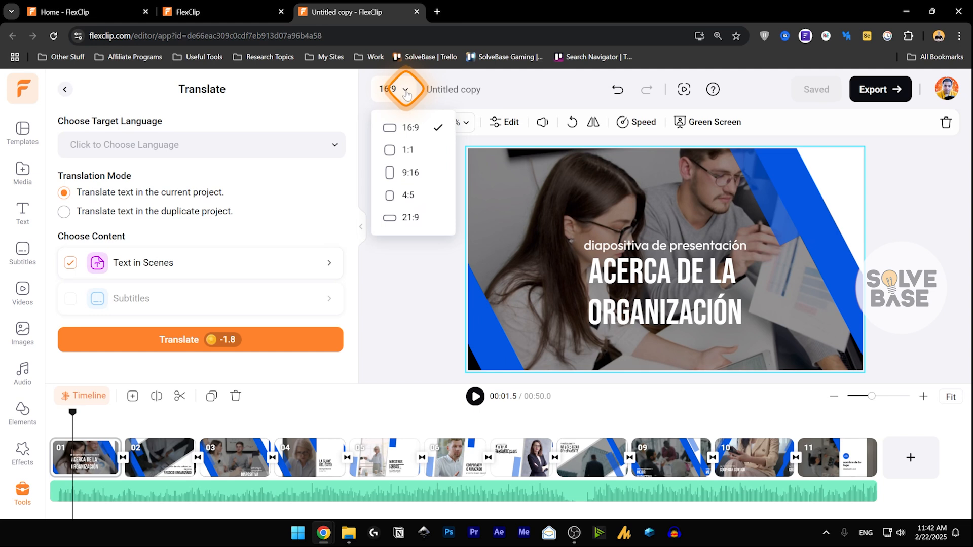
pyautogui.click(421, 173)
pyautogui.click(602, 276)
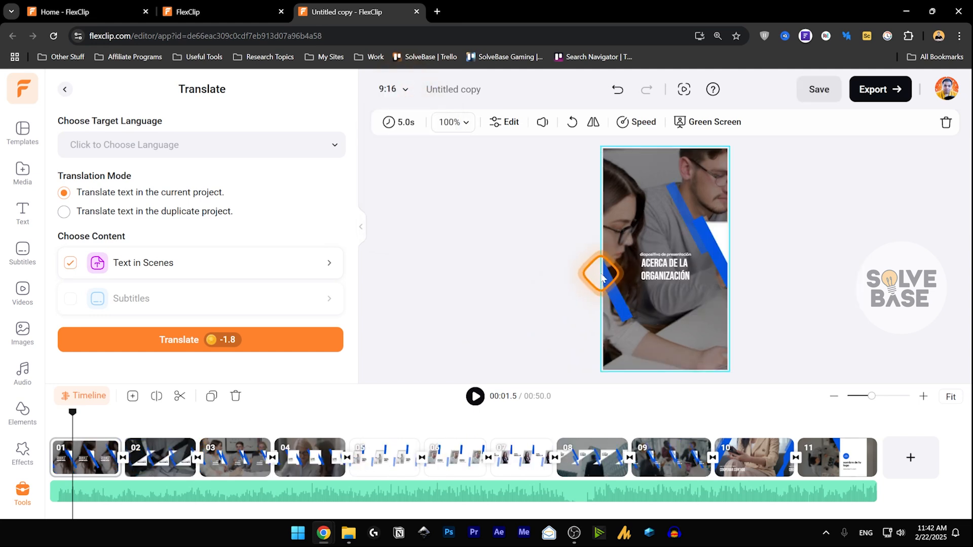
pyautogui.click(617, 289)
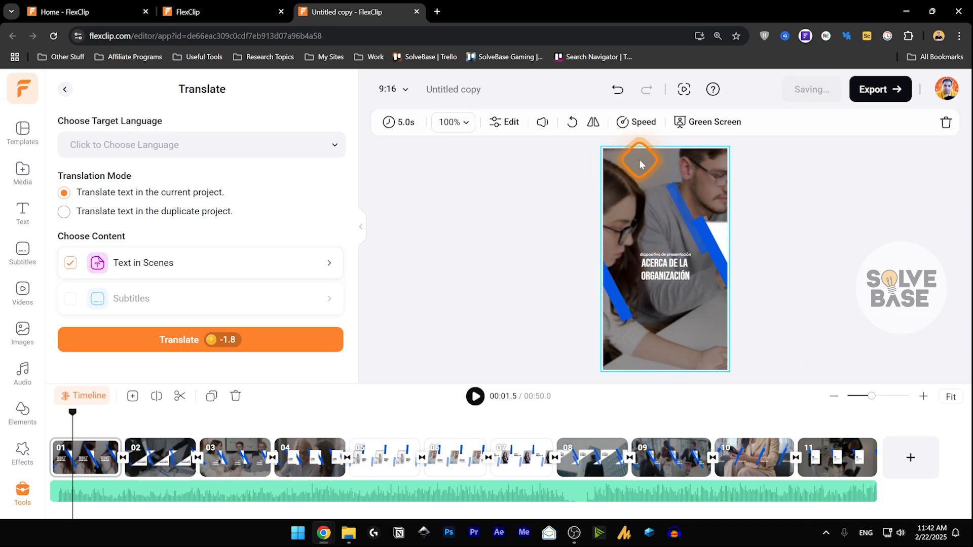
# Step: Open Scene 1's detailed layer timeline and move the playhead to 0.7 seconds
pyautogui.click(86, 458)
pyautogui.click(651, 185)
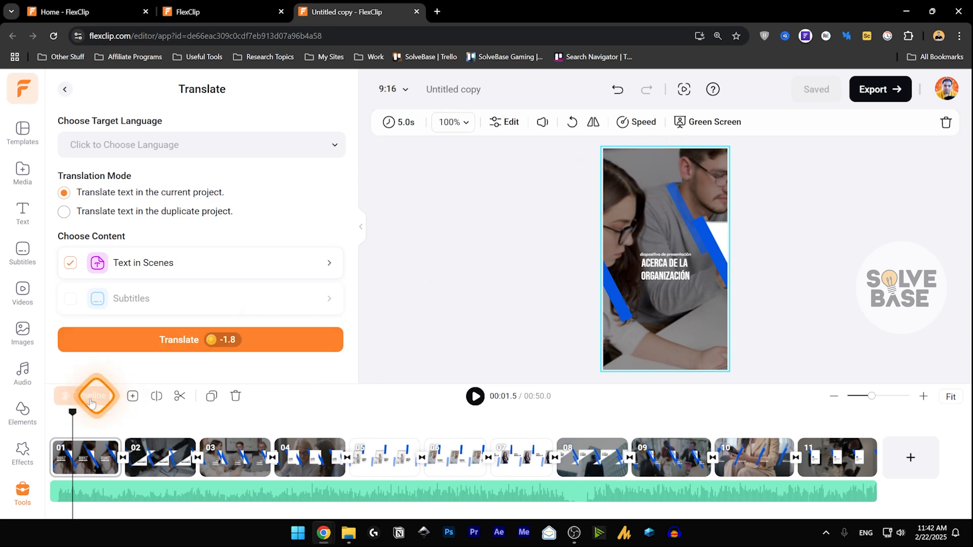
pyautogui.click(86, 400)
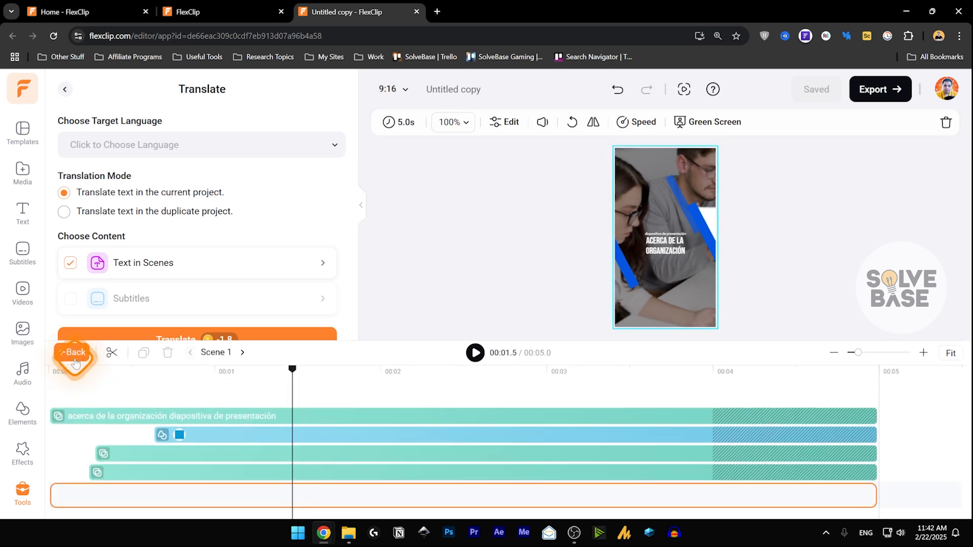
pyautogui.click(167, 499)
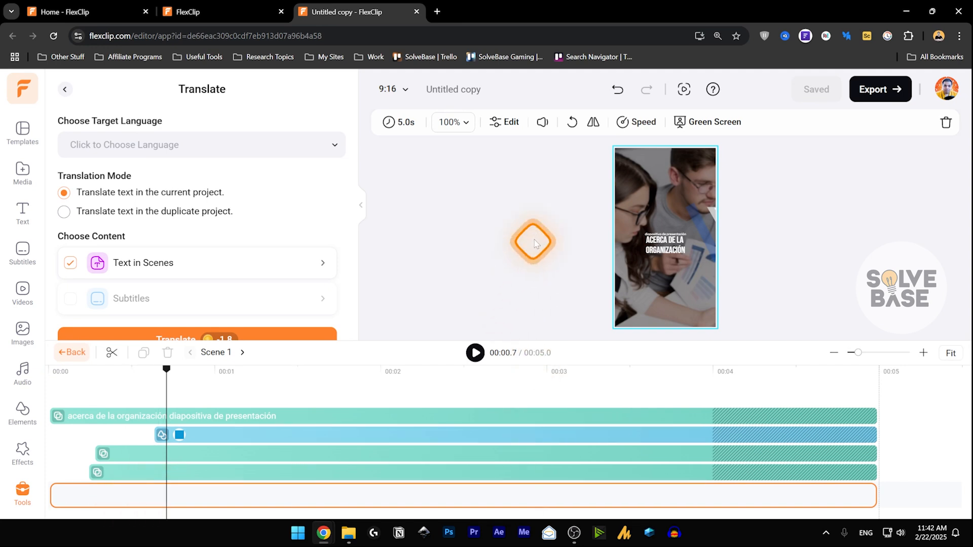
# Step: Review the filter effects and colour adjustment settings available for Scene 1's background
pyautogui.click(504, 121)
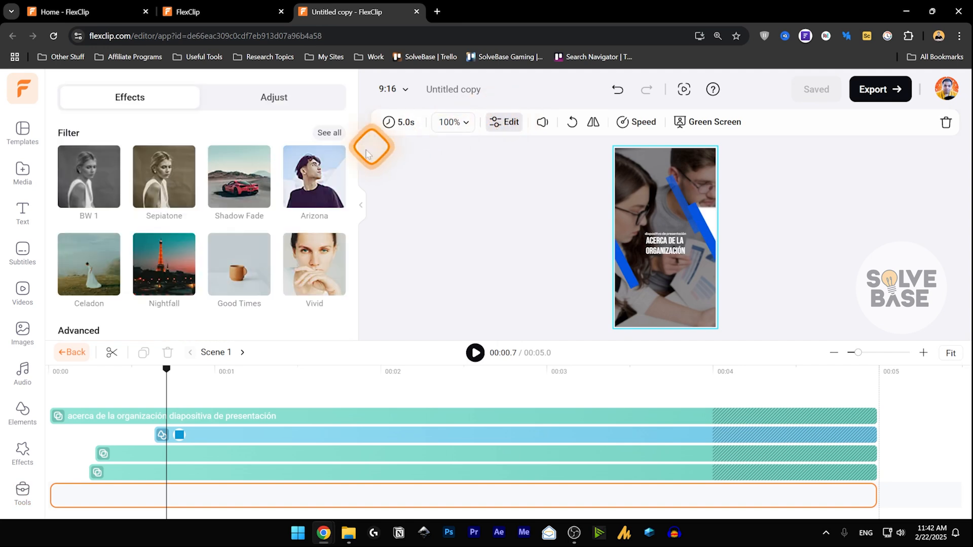
pyautogui.click(246, 187)
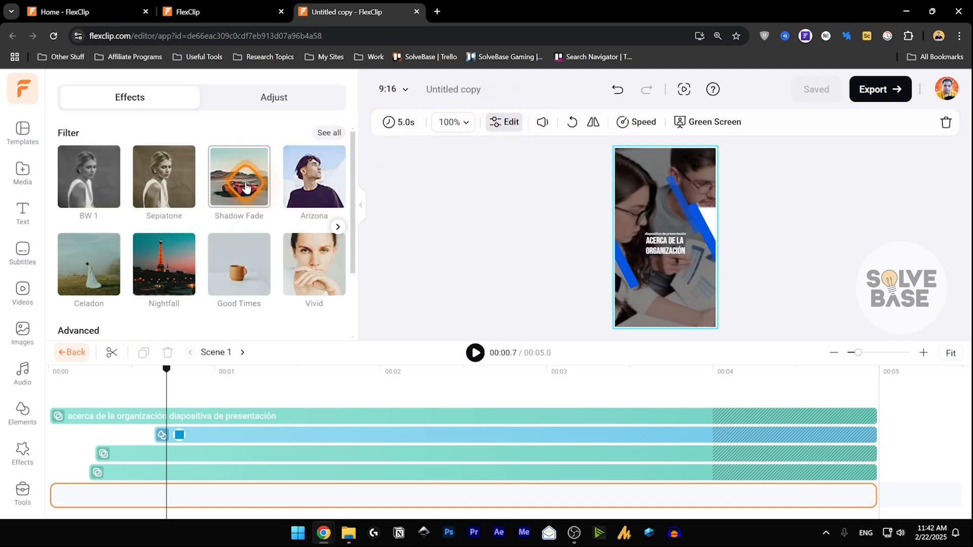
pyautogui.click(274, 101)
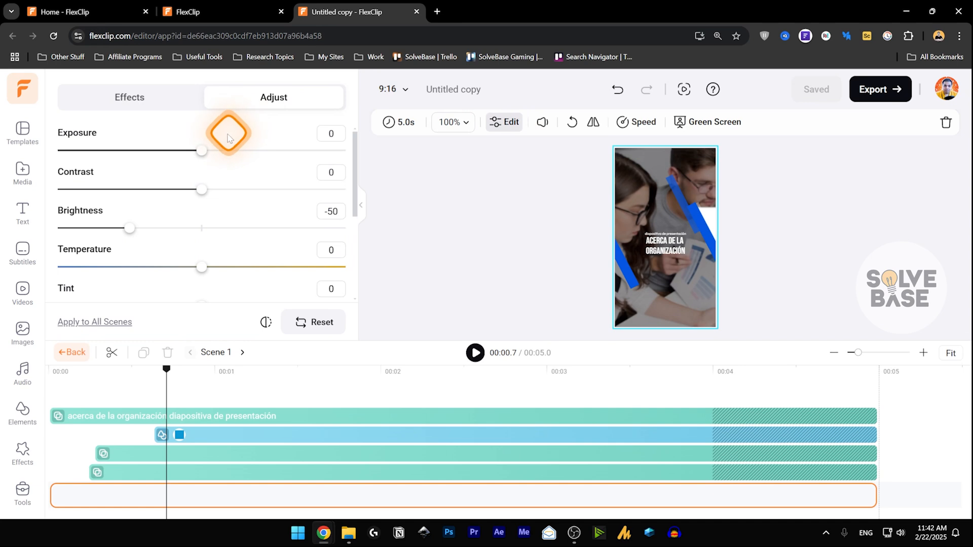
pyautogui.scroll(-4, 223, 162)
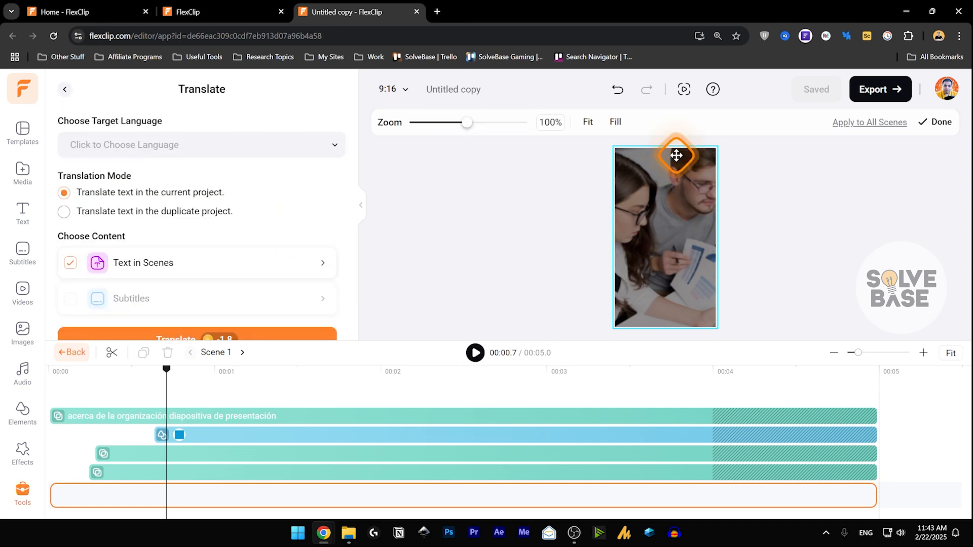
# Step: Try repositioning, zooming and fitting Scene 1's background image, and finish with it filling the frame
pyautogui.moveTo(677, 157); pyautogui.dragTo(698, 157)
pyautogui.moveTo(466, 123); pyautogui.dragTo(479, 122)
pyautogui.click(596, 126)
pyautogui.click(614, 122)
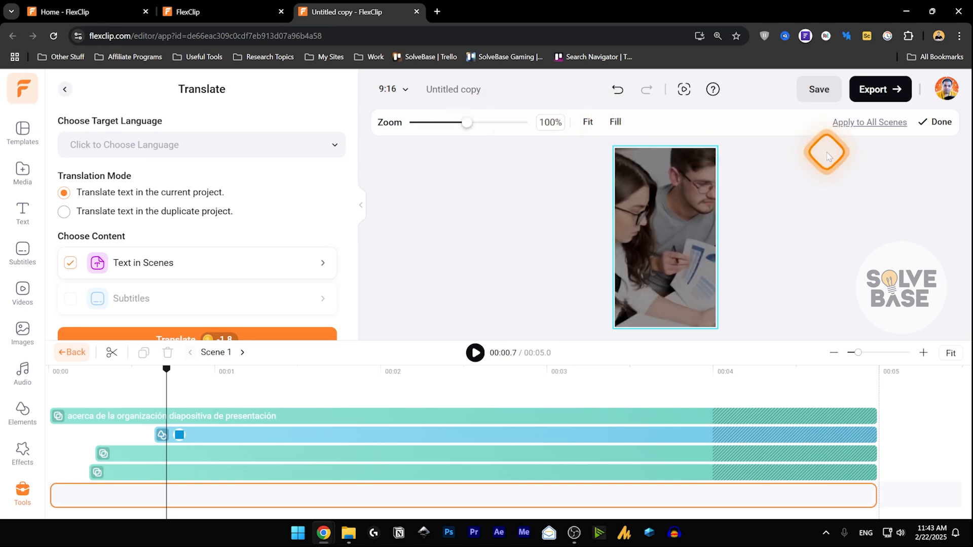
pyautogui.click(937, 122)
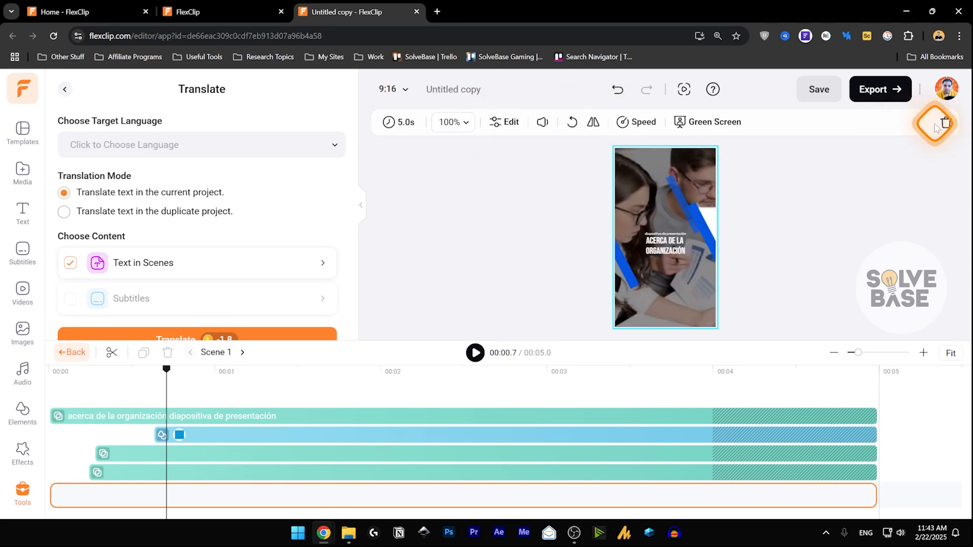
# Step: Set the translated copy's aspect ratio back to 16:9
pyautogui.click(696, 215)
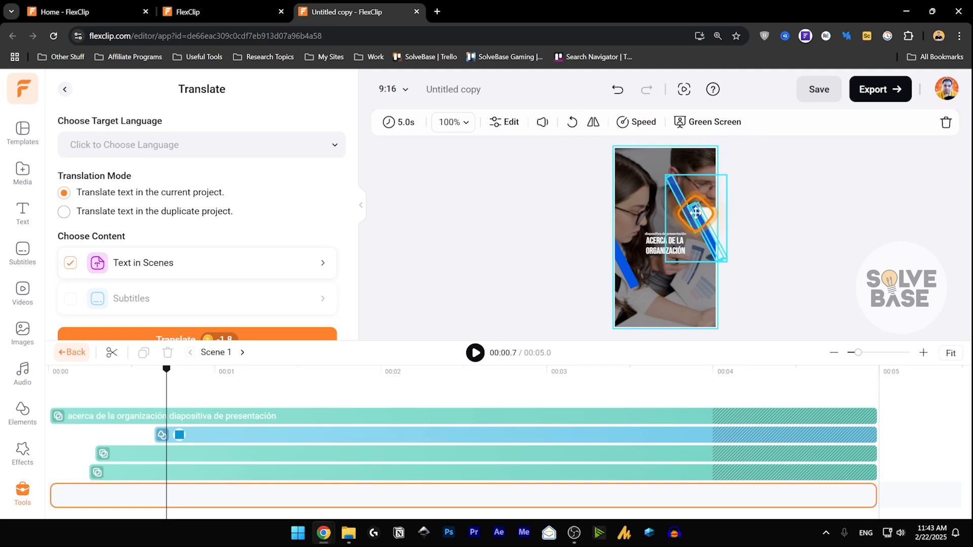
pyautogui.click(398, 89)
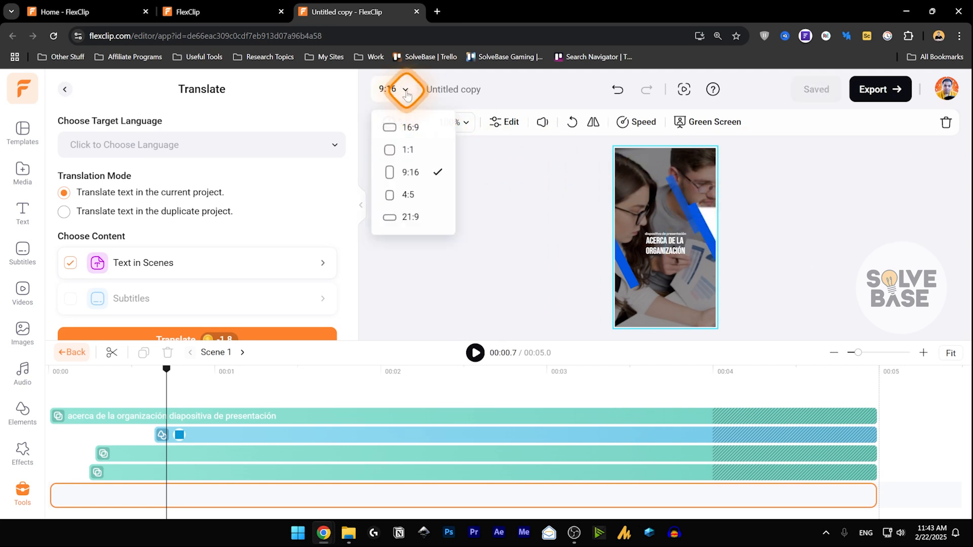
pyautogui.click(411, 128)
pyautogui.click(489, 197)
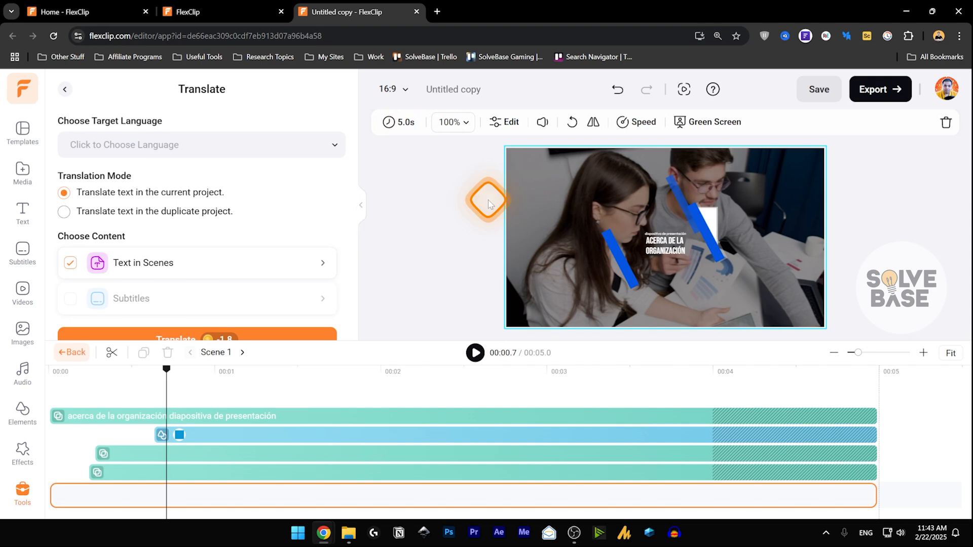
# Step: Move Scene 1's blue diagonal bars beside the white triangle toward the right edge of the frame
pyautogui.click(623, 270)
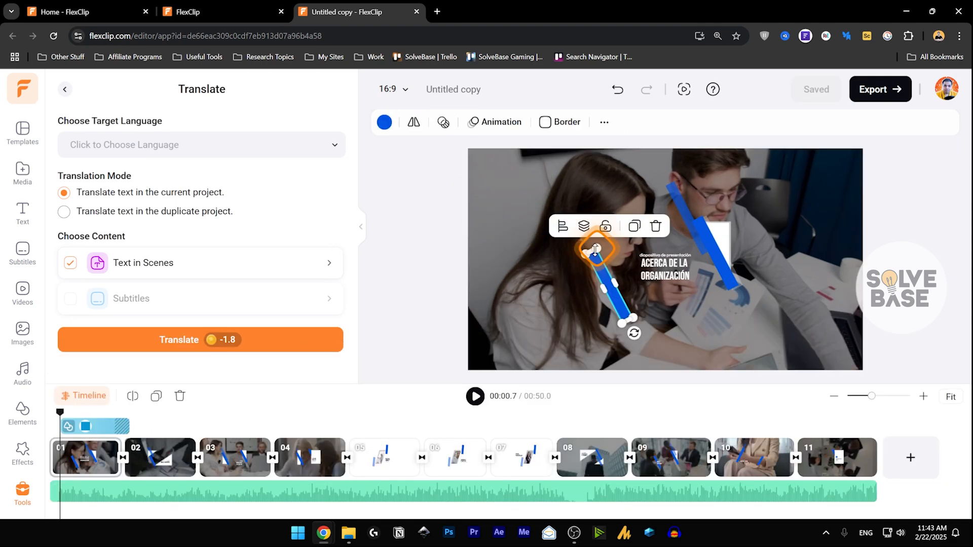
pyautogui.click(708, 244)
pyautogui.moveTo(710, 245); pyautogui.dragTo(806, 231)
# Step: Enlarge Scene 1's white triangle group and rotate the white shape inside it
pyautogui.click(723, 230)
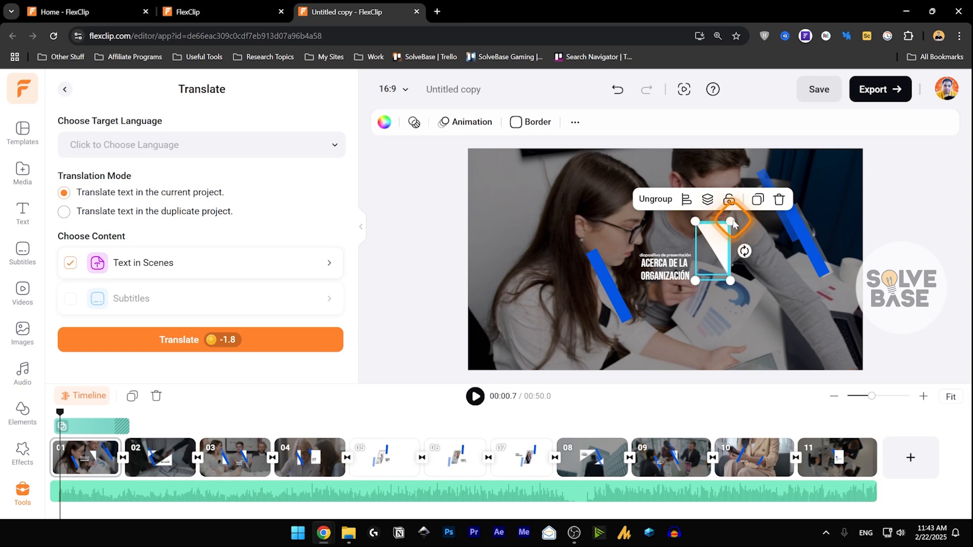
pyautogui.moveTo(730, 223); pyautogui.dragTo(762, 220)
pyautogui.moveTo(749, 291); pyautogui.dragTo(735, 291)
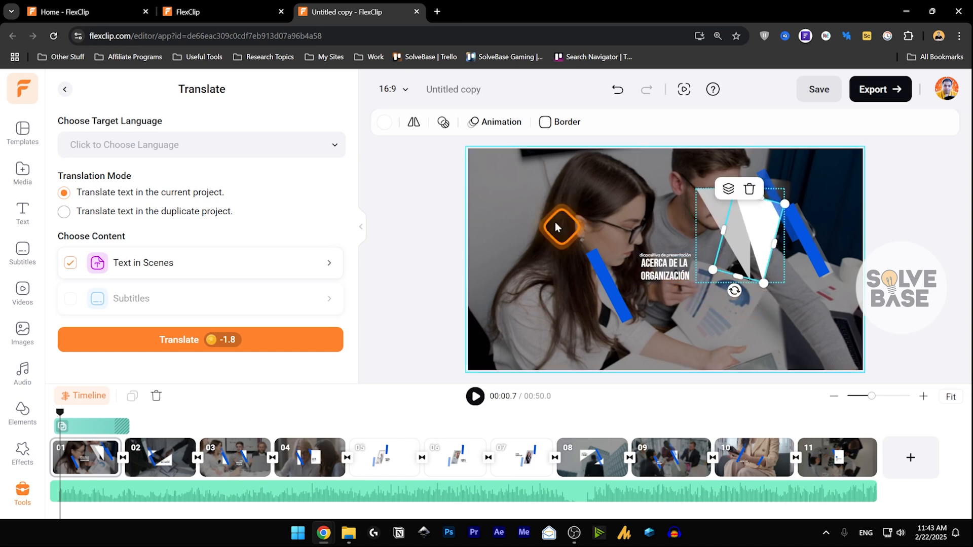
# Step: Review the preset animations available for the white shape, including the Loop options and Flip
pyautogui.click(499, 123)
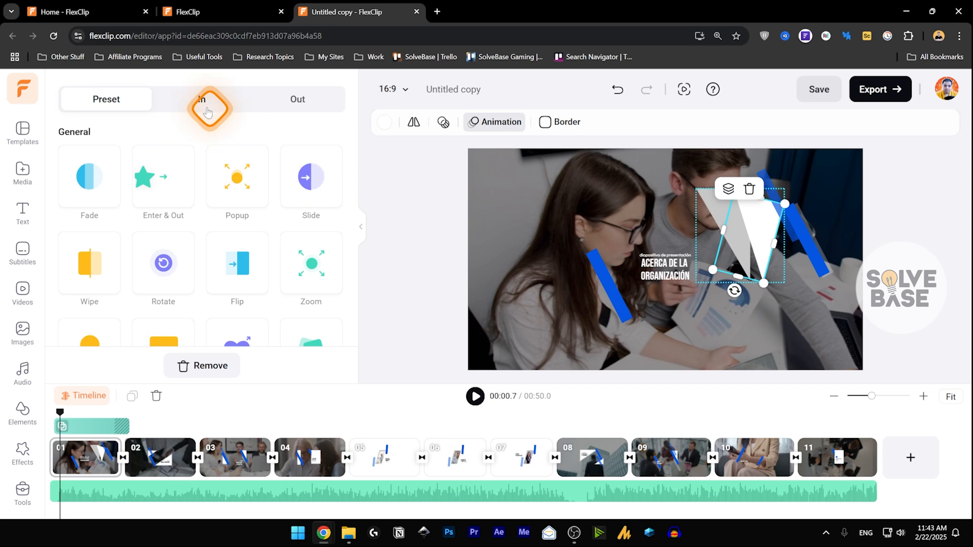
pyautogui.scroll(-5, 286, 263)
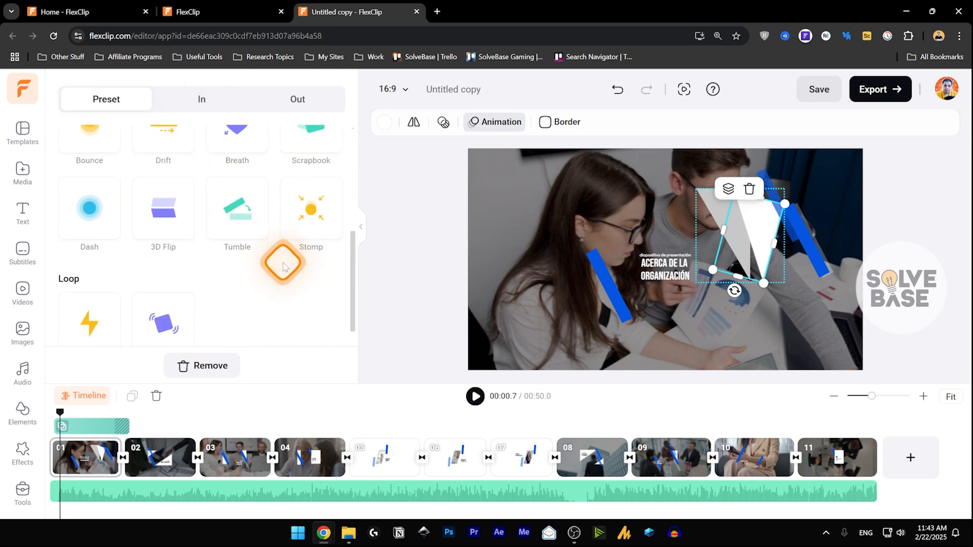
pyautogui.scroll(-1, 175, 302)
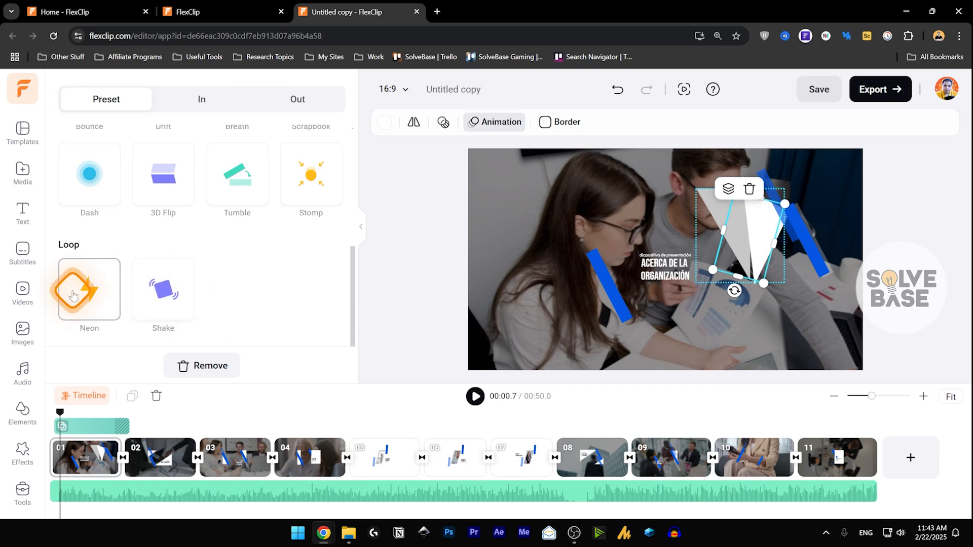
pyautogui.scroll(4, 249, 270)
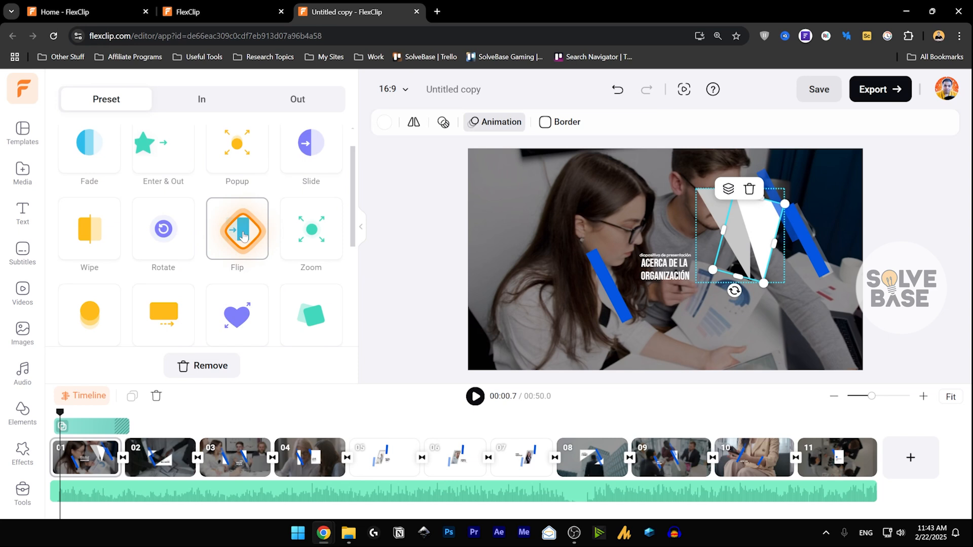
pyautogui.click(243, 234)
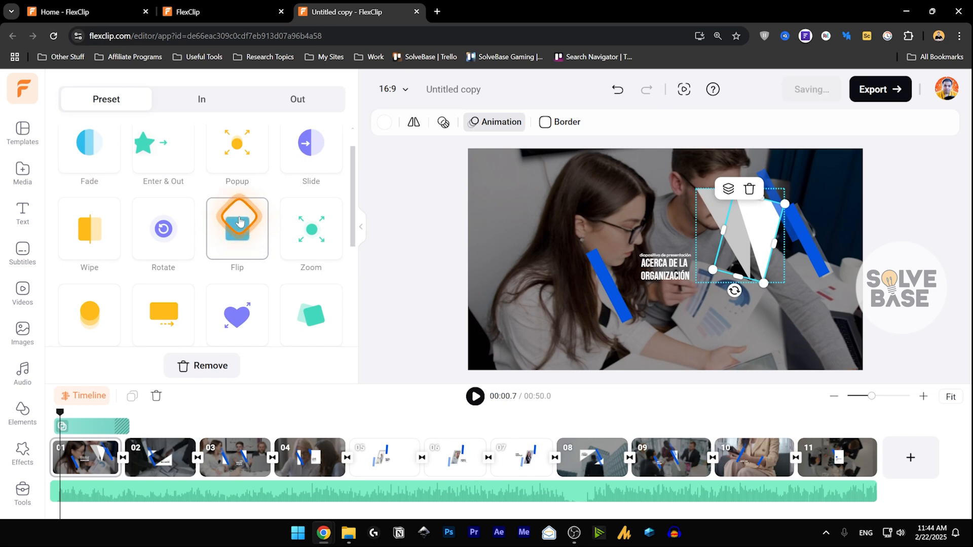
# Step: Check the white shape's In animation settings and scrub through Scene 1 to about 4.1 seconds
pyautogui.click(201, 99)
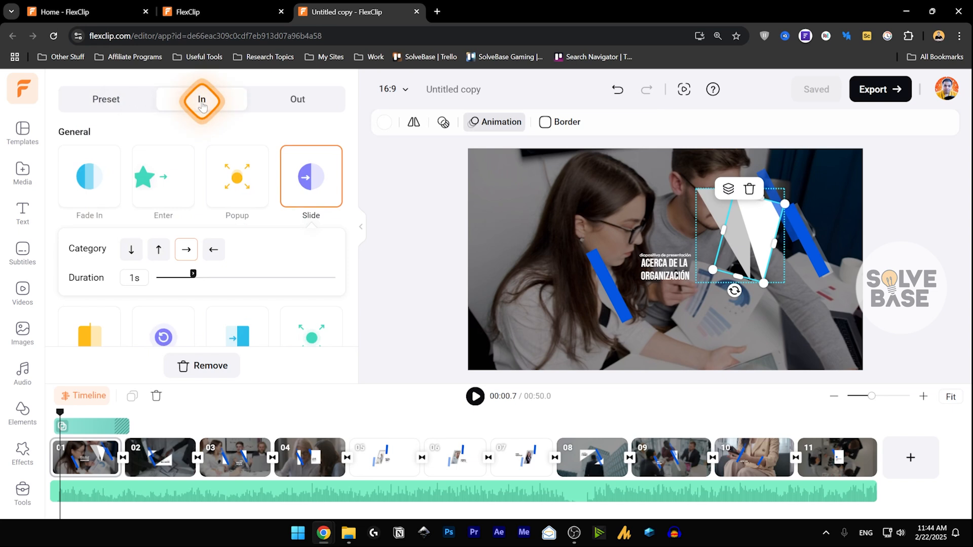
pyautogui.moveTo(60, 412); pyautogui.dragTo(69, 415)
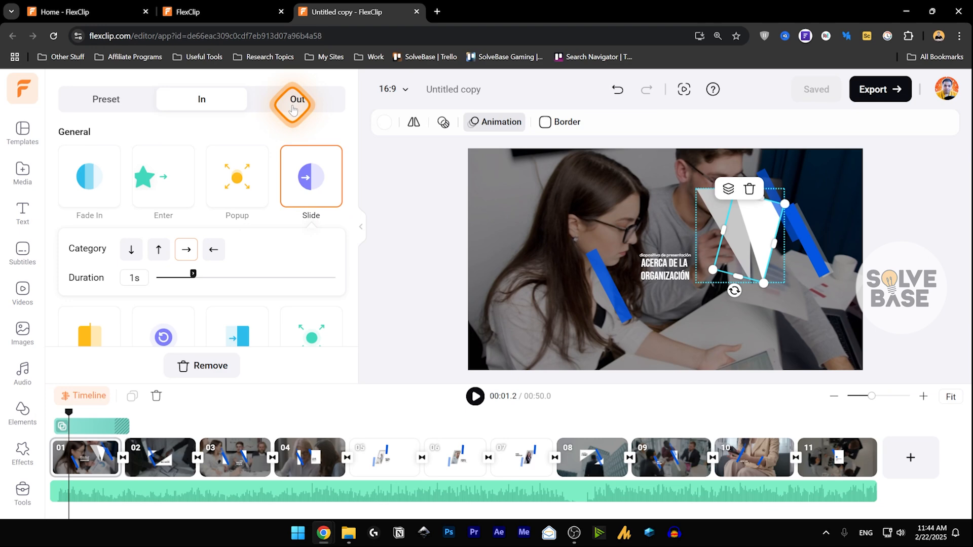
pyautogui.moveTo(70, 413); pyautogui.dragTo(117, 412)
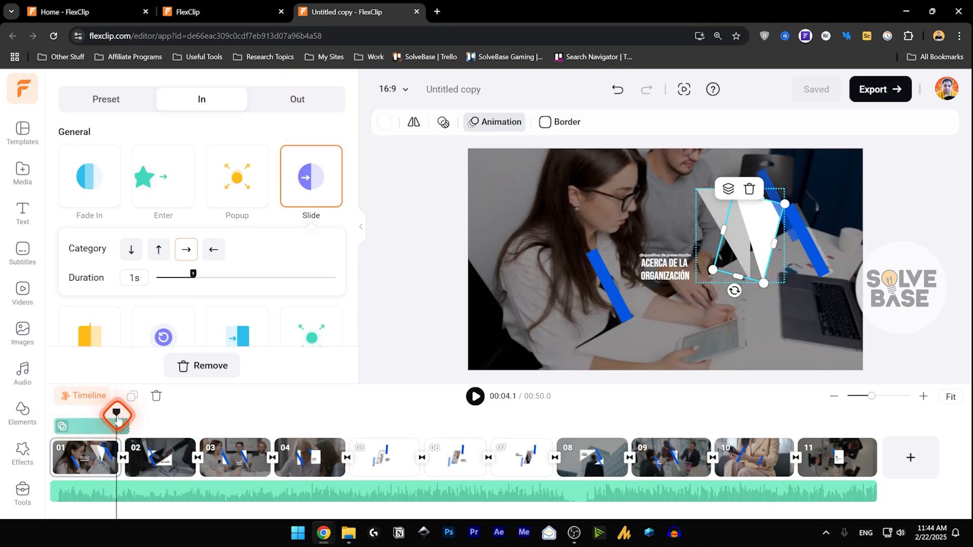
# Step: Apply the Popup Out animation to the white shape and scrub the preview into Scene 2
pyautogui.click(289, 98)
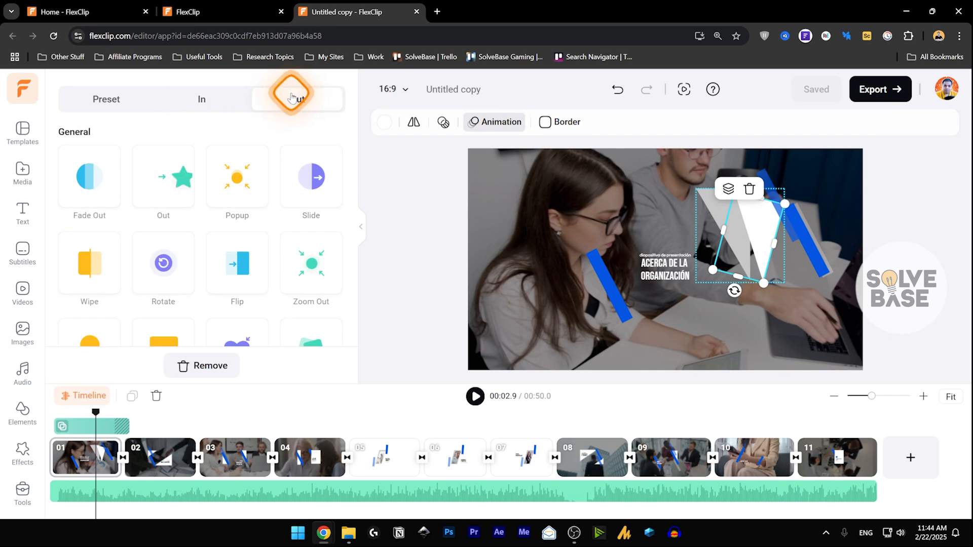
pyautogui.click(250, 176)
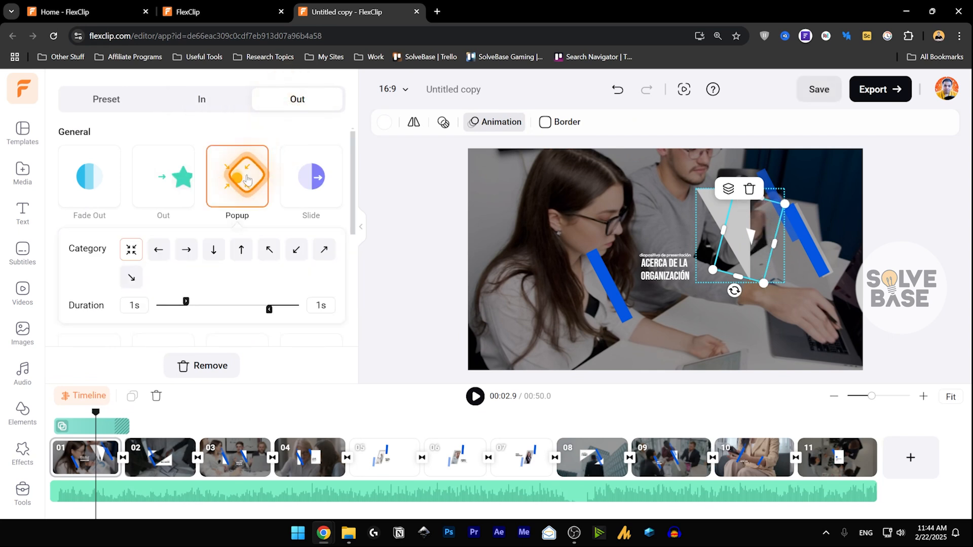
pyautogui.click(84, 428)
pyautogui.moveTo(95, 413); pyautogui.dragTo(152, 424)
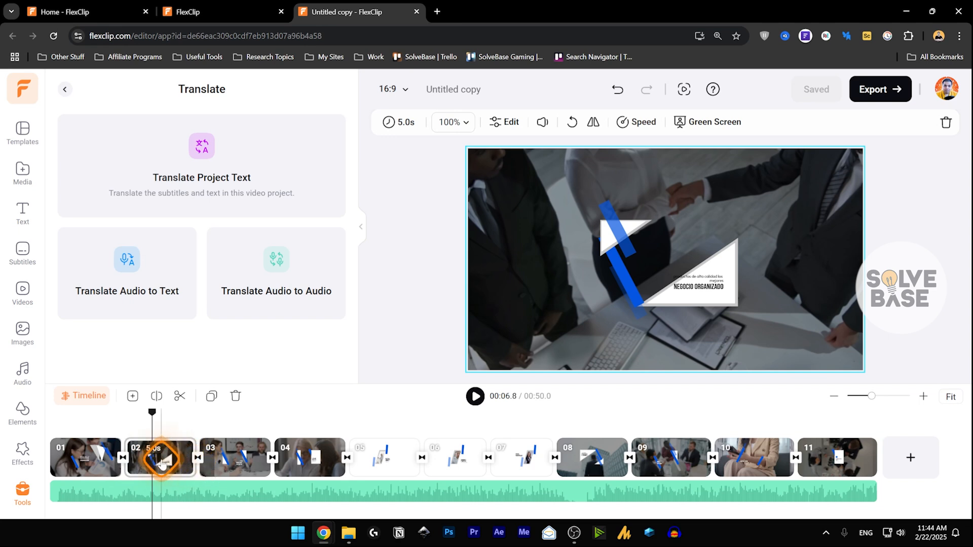
# Step: Change the transition between Scene 1 and Scene 2 to Fade
pyautogui.click(122, 459)
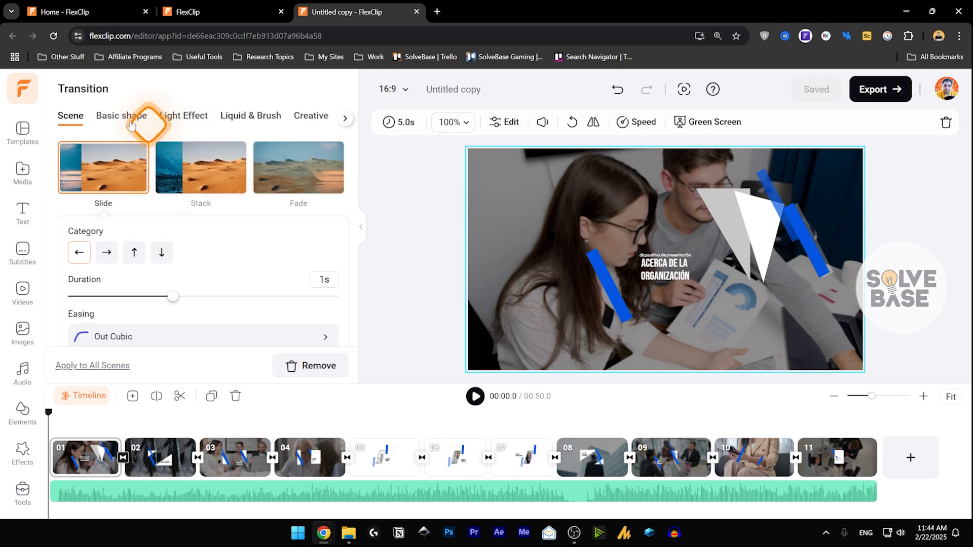
pyautogui.scroll(-6, 352, 154)
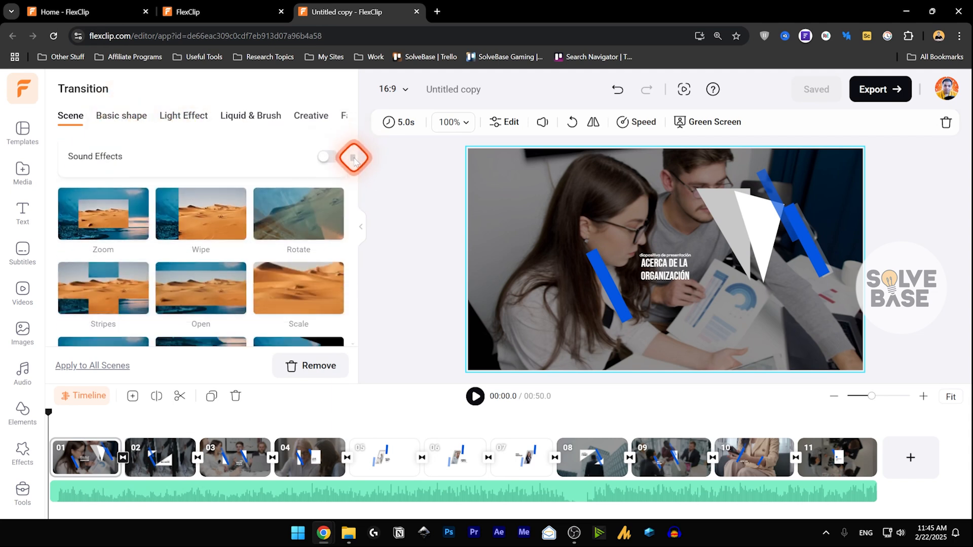
pyautogui.scroll(7, 352, 146)
pyautogui.click(312, 189)
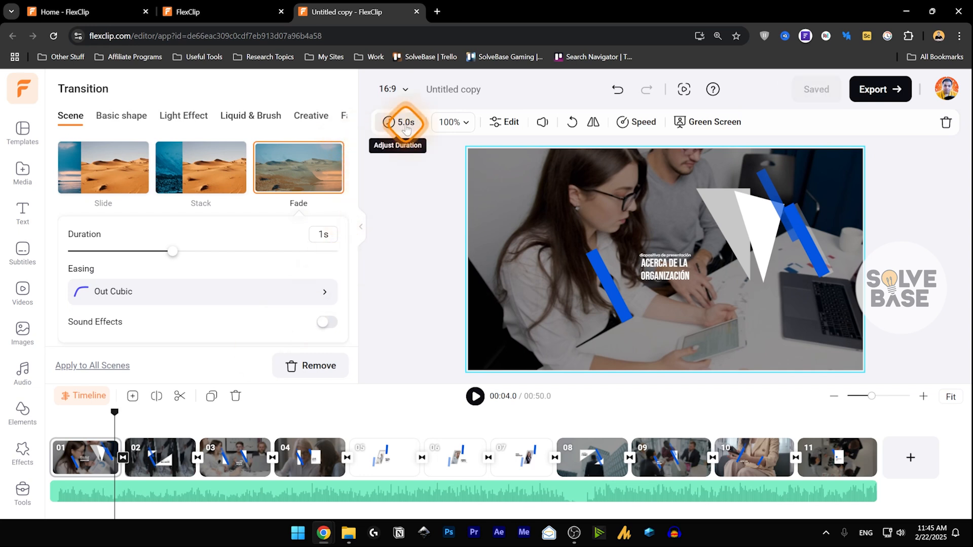
# Step: Set Scene 1's duration to 3 seconds
pyautogui.click(405, 126)
pyautogui.write('3')
pyautogui.press('Return')
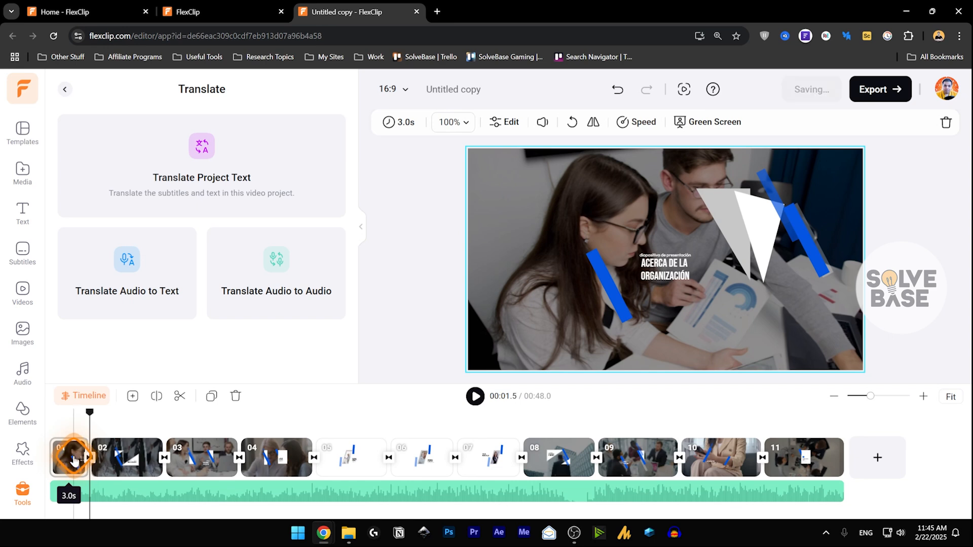
# Step: Delete the final scene, Scene 11, from the timeline
pyautogui.click(145, 454)
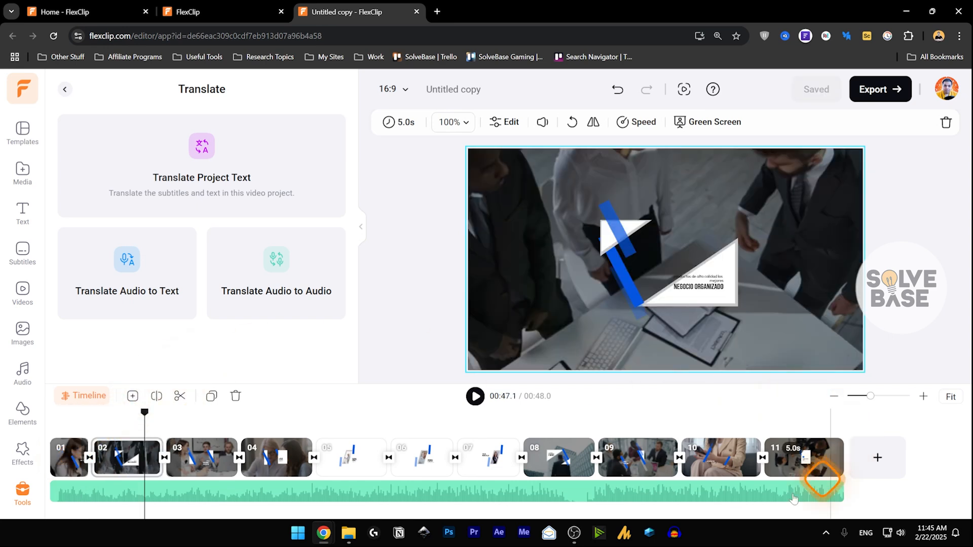
pyautogui.moveTo(871, 396)
pyautogui.mouseDown()
pyautogui.moveTo(858, 396)
pyautogui.moveTo(880, 395)
pyautogui.mouseUp()
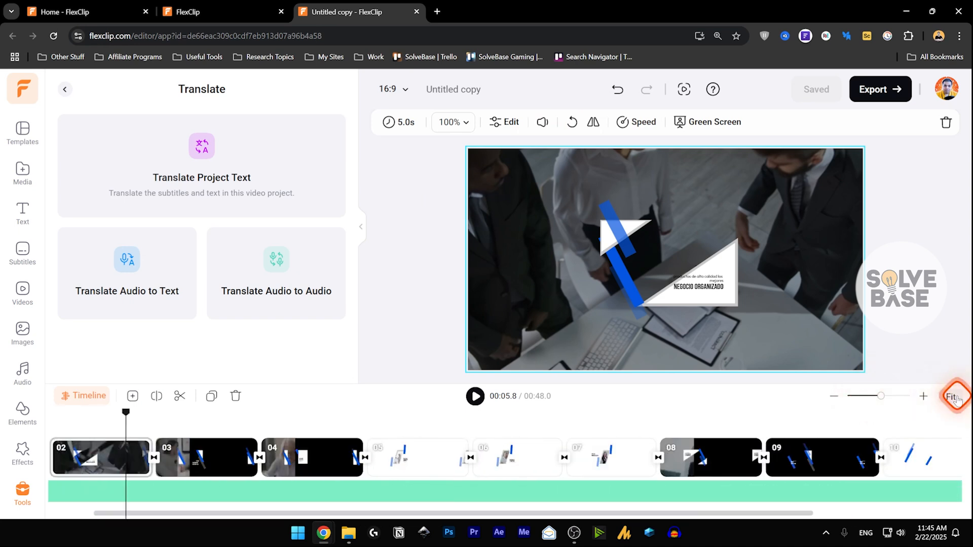
pyautogui.click(954, 398)
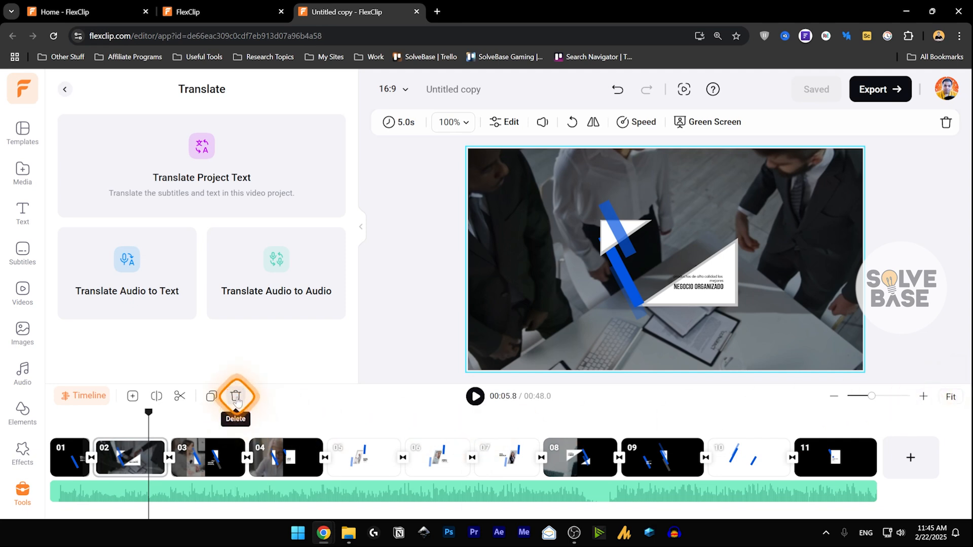
pyautogui.click(817, 453)
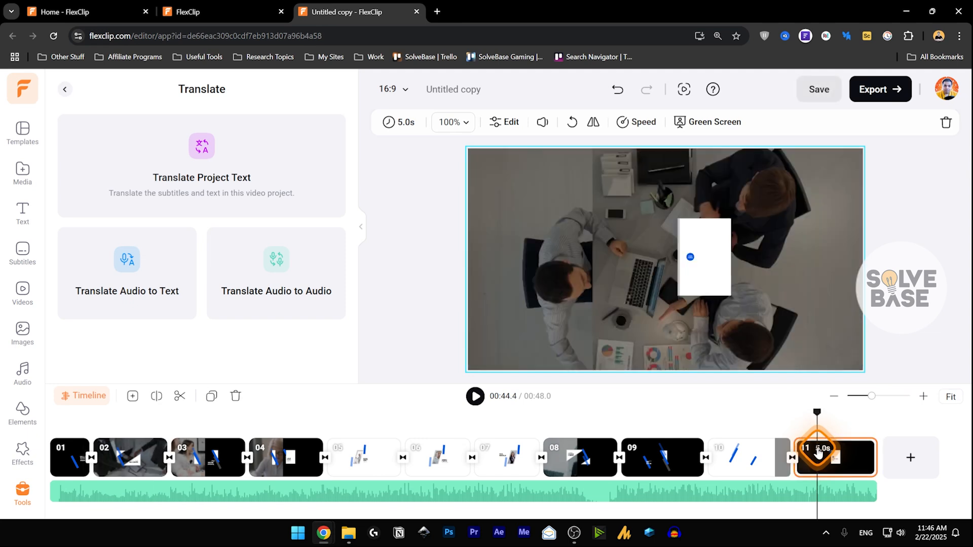
pyautogui.click(235, 397)
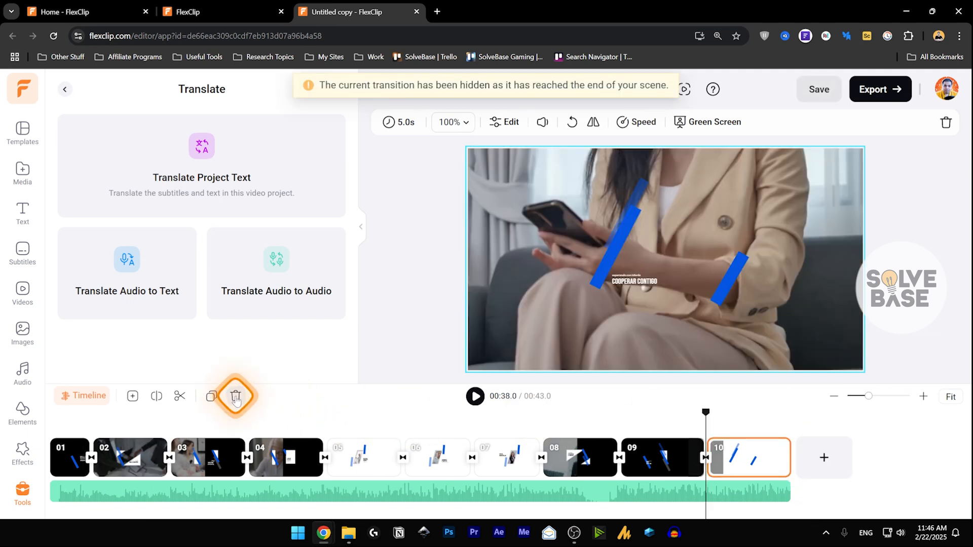
# Step: Duplicate Scene 10 and trim the end of the copy, making it about 3.2 seconds long
pyautogui.click(734, 465)
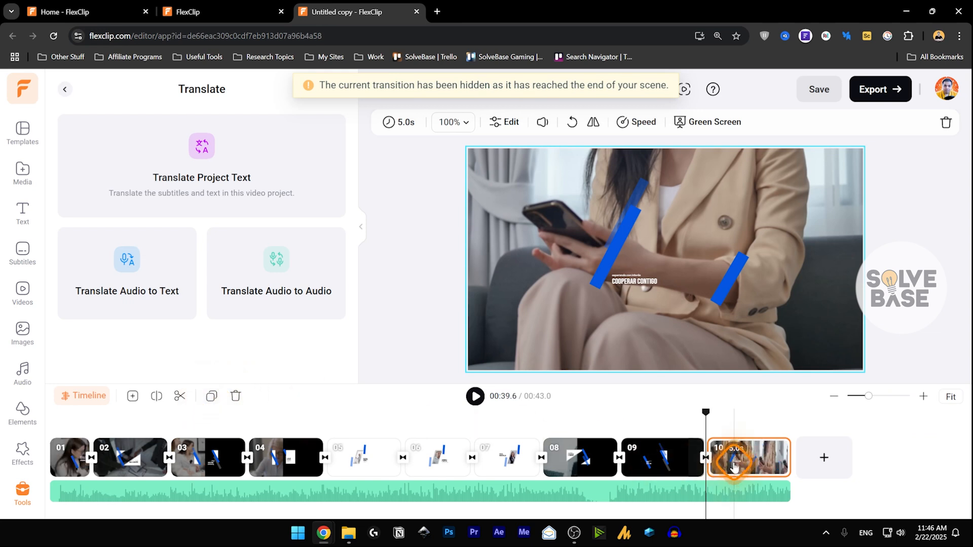
pyautogui.click(212, 400)
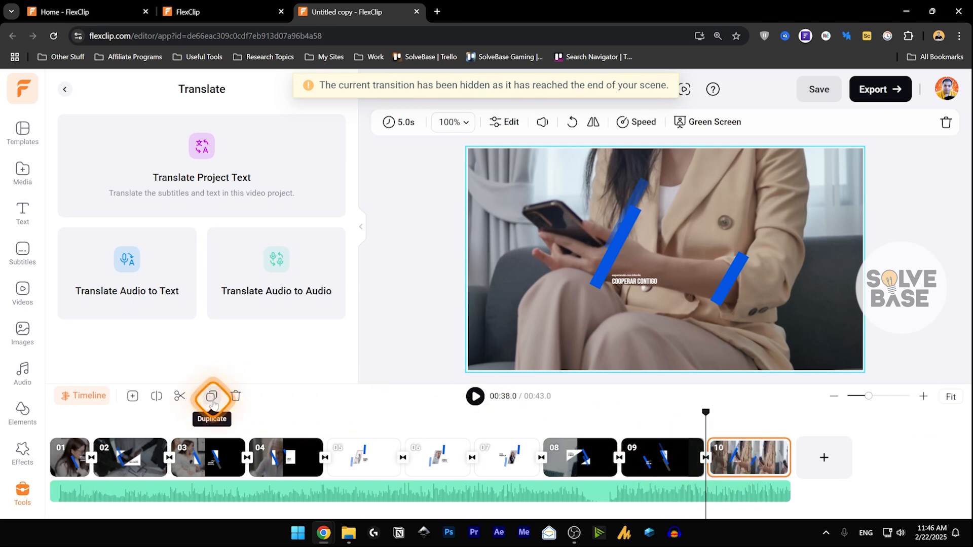
pyautogui.click(180, 398)
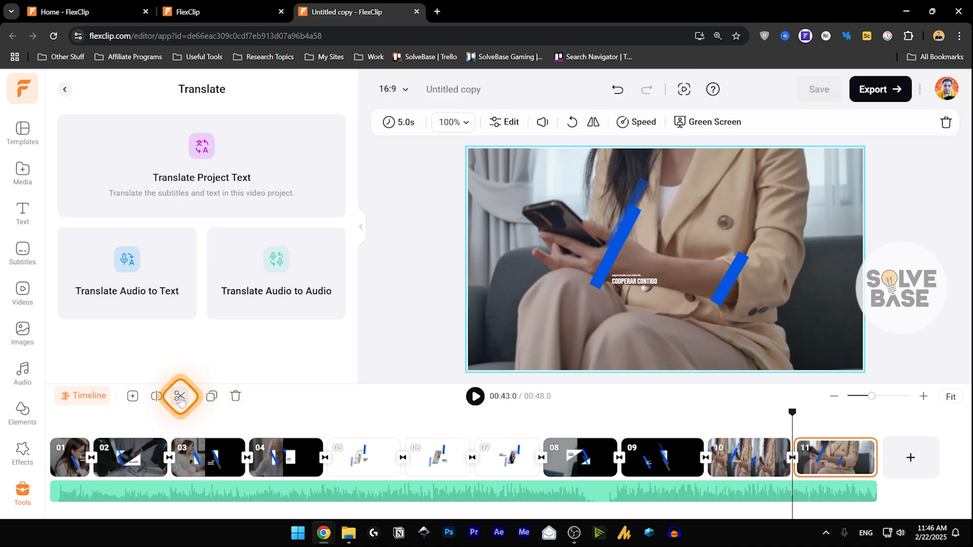
pyautogui.click(180, 398)
pyautogui.click(845, 465)
pyautogui.moveTo(868, 459); pyautogui.dragTo(843, 460)
pyautogui.click(920, 435)
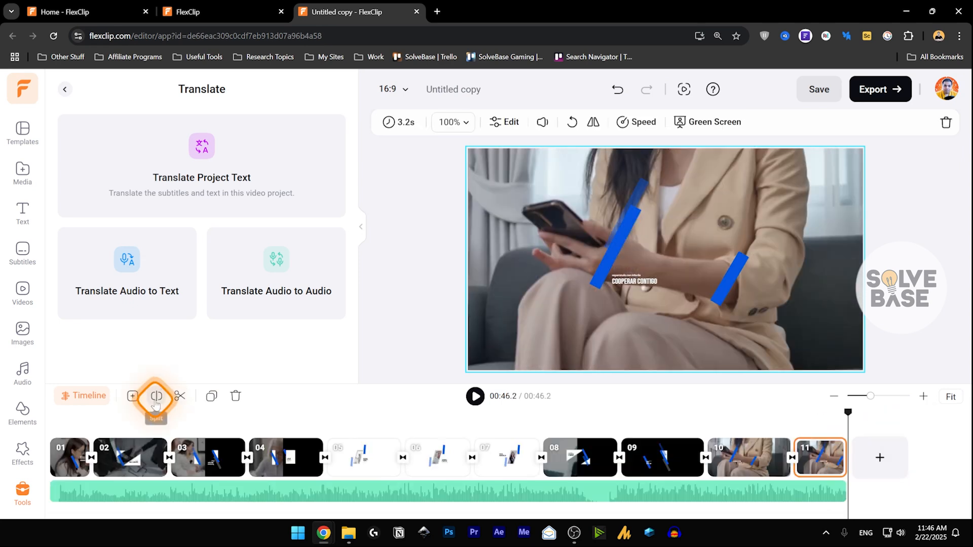
# Step: Split Scene 11 at about 44.4 seconds and add a Scale transition between the two parts
pyautogui.click(825, 422)
pyautogui.moveTo(825, 417); pyautogui.dragTo(816, 419)
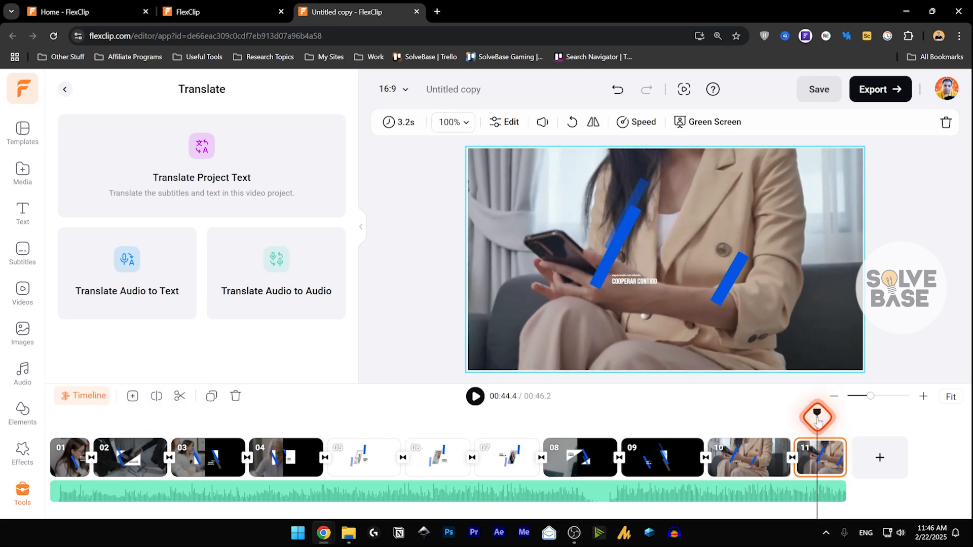
pyautogui.click(156, 398)
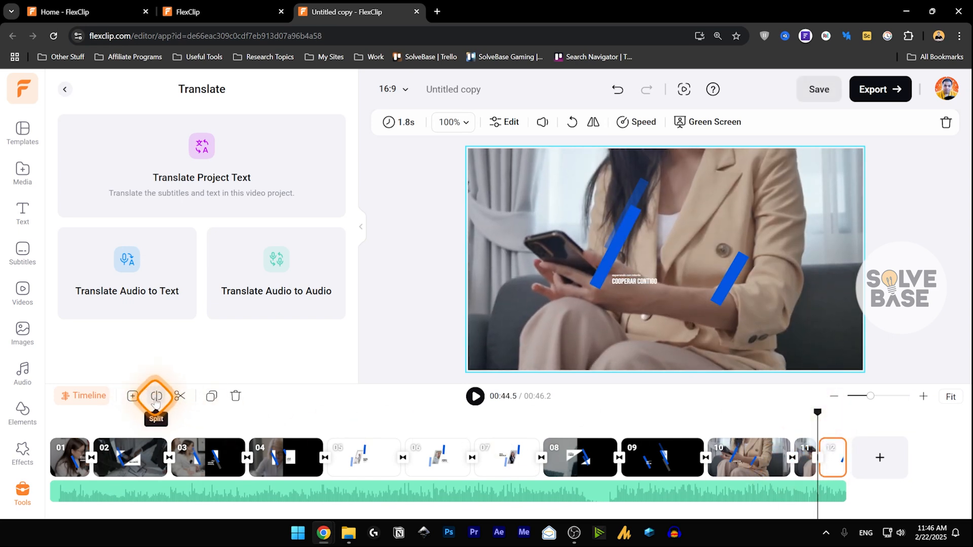
pyautogui.click(818, 457)
pyautogui.click(330, 333)
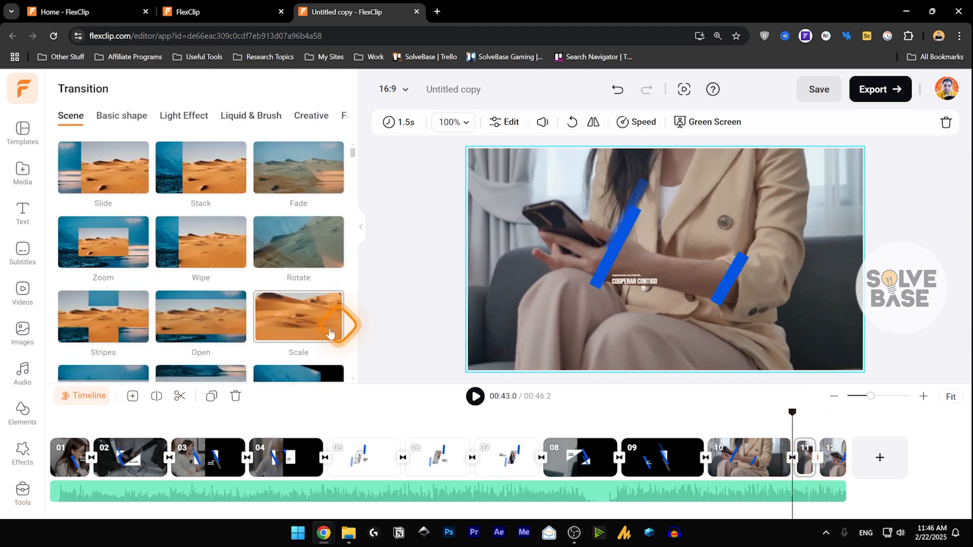
# Step: Add two blank scenes after Scene 12 at the end of the timeline
pyautogui.click(132, 396)
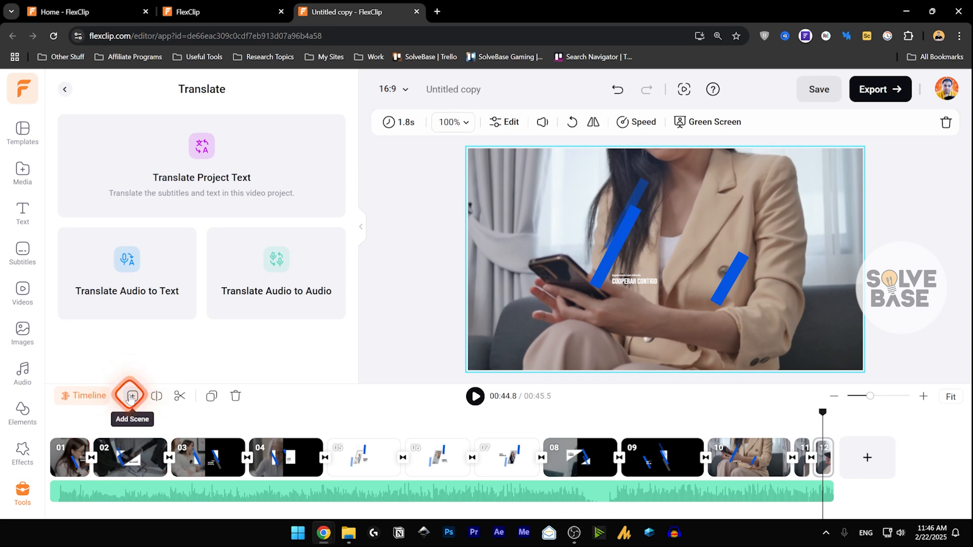
pyautogui.click(749, 512)
pyautogui.click(945, 459)
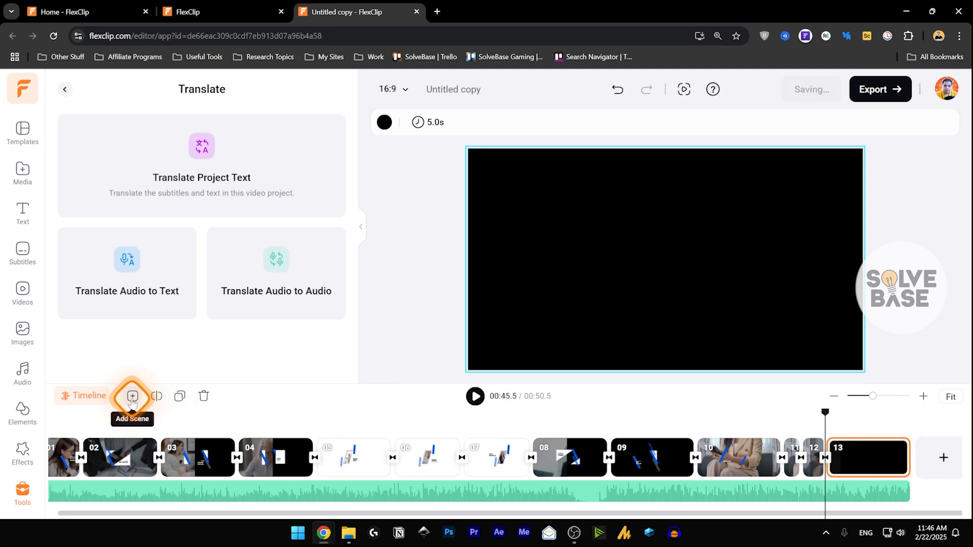
pyautogui.click(937, 458)
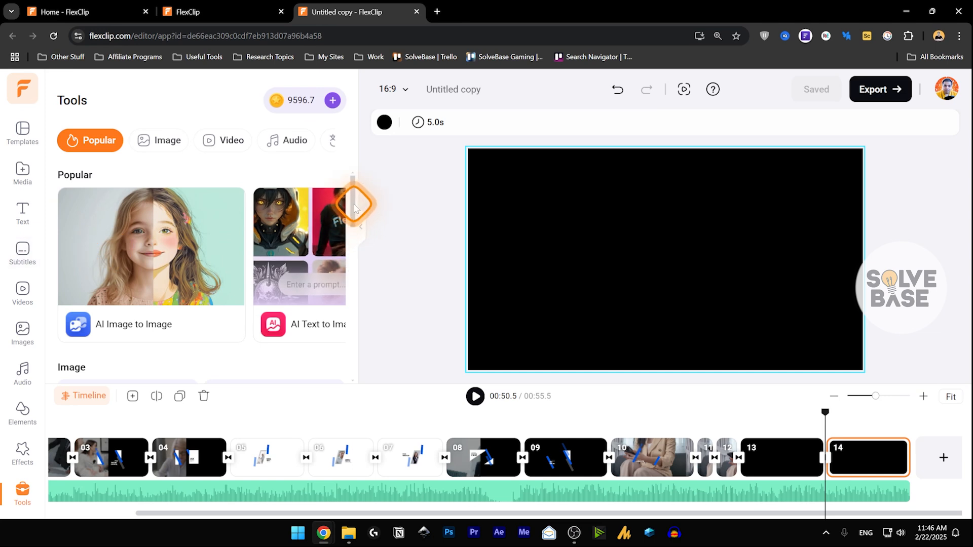
# Step: Browse the tools list and the template library, including the recent and suggested template searches
pyautogui.moveTo(355, 203); pyautogui.dragTo(350, 358)
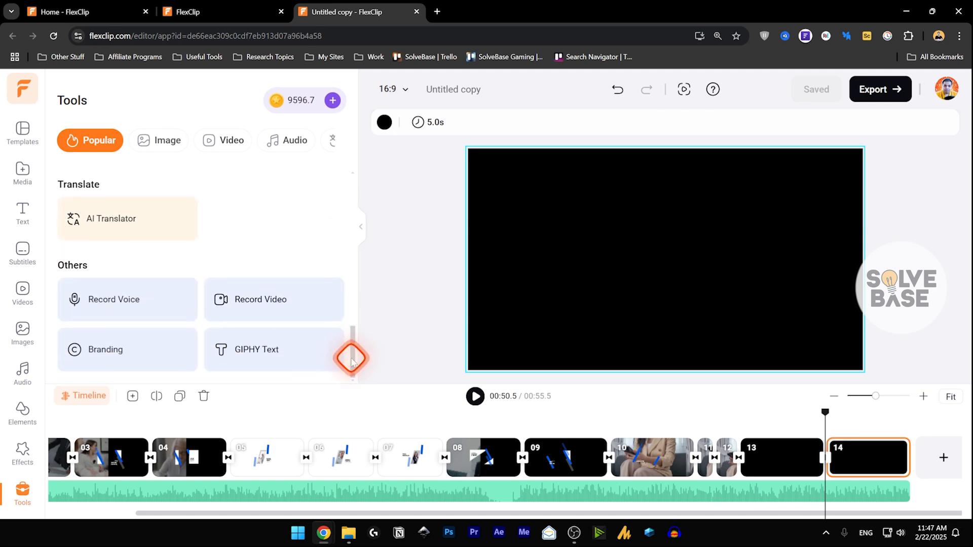
pyautogui.click(16, 140)
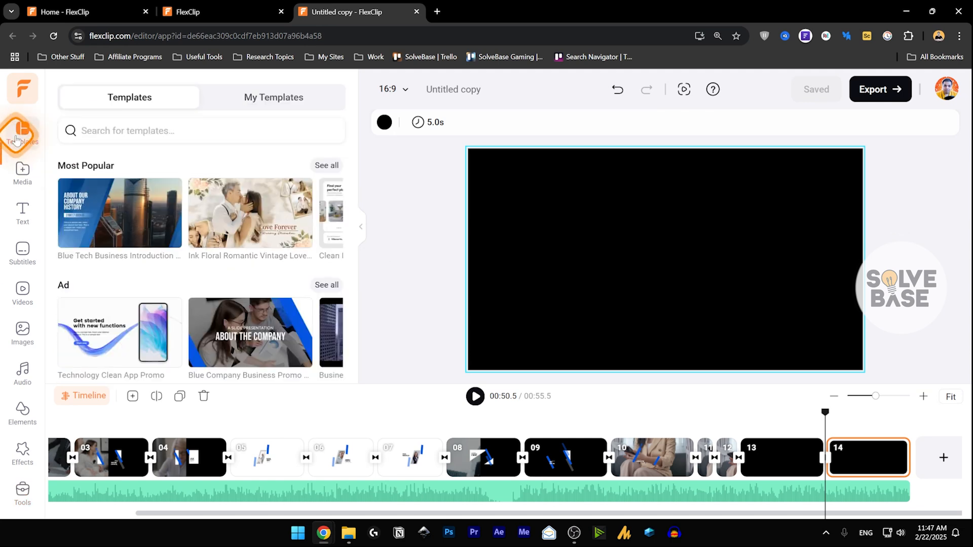
pyautogui.moveTo(352, 191); pyautogui.dragTo(349, 285)
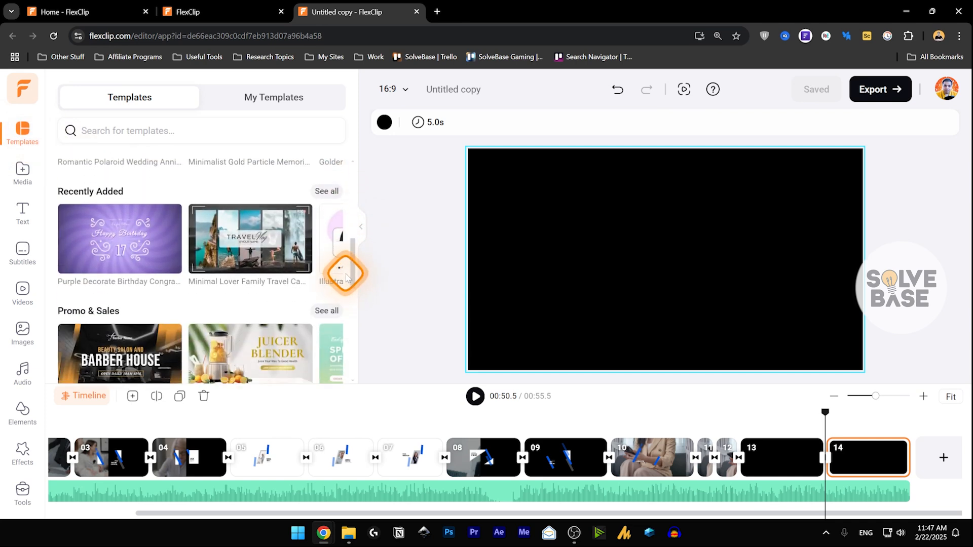
pyautogui.click(126, 131)
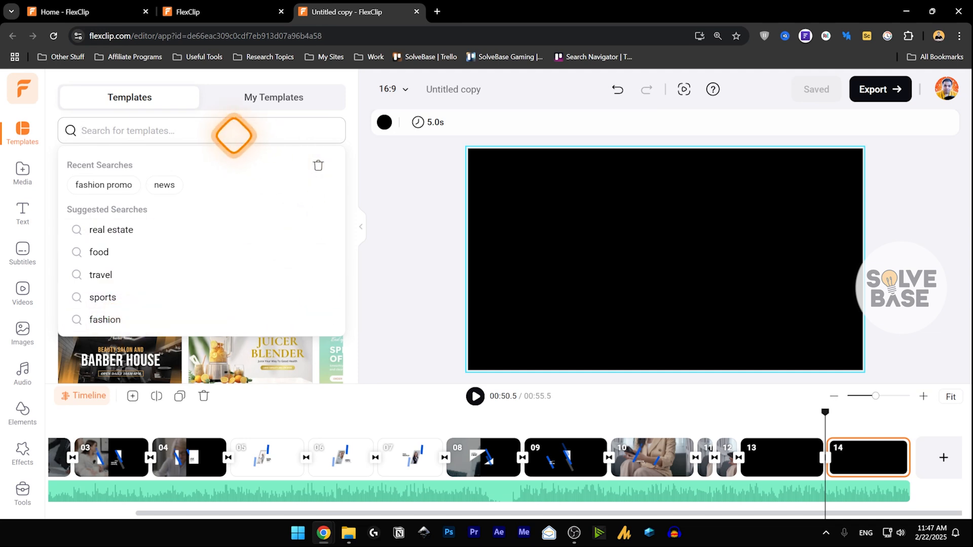
pyautogui.click(57, 116)
# Step: Compare the media stored in This Project with the files in My Cloud
pyautogui.click(23, 175)
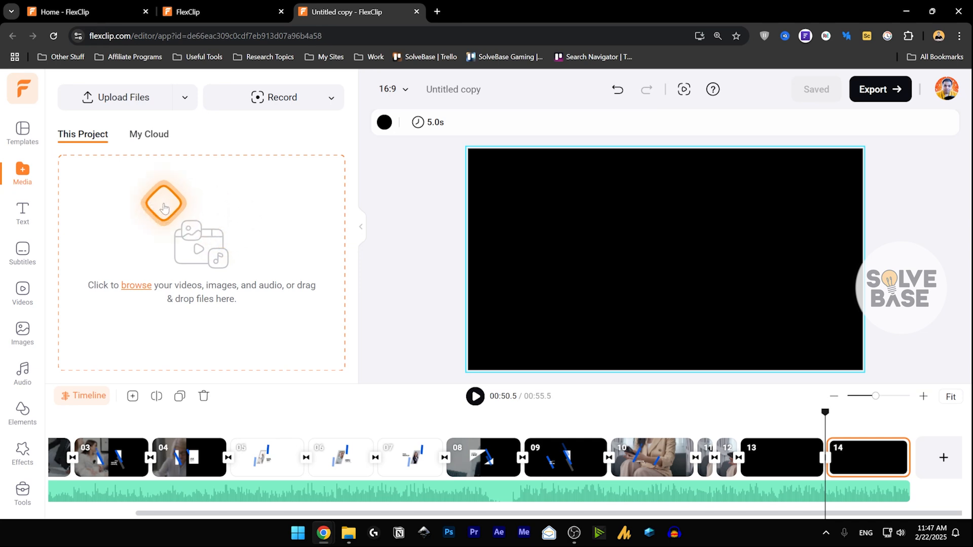
pyautogui.click(149, 133)
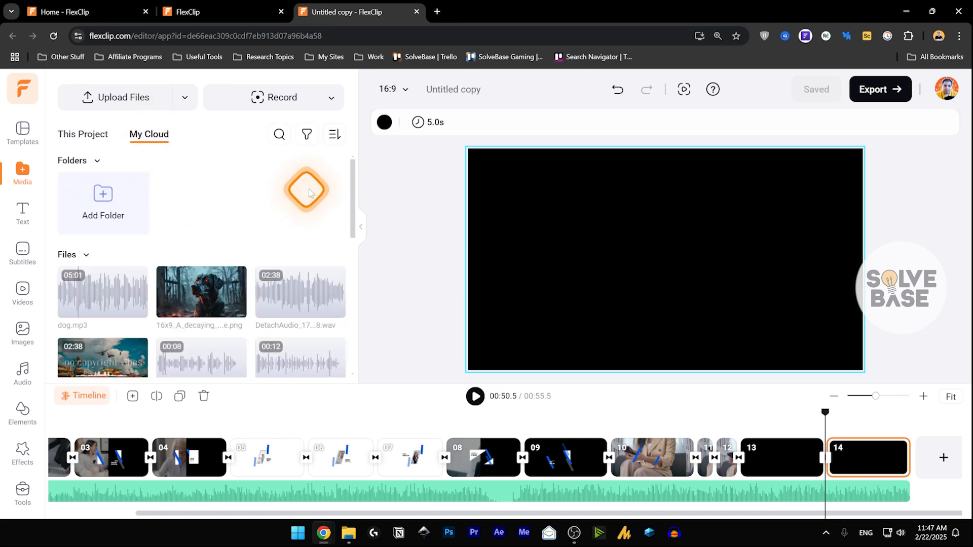
pyautogui.click(85, 137)
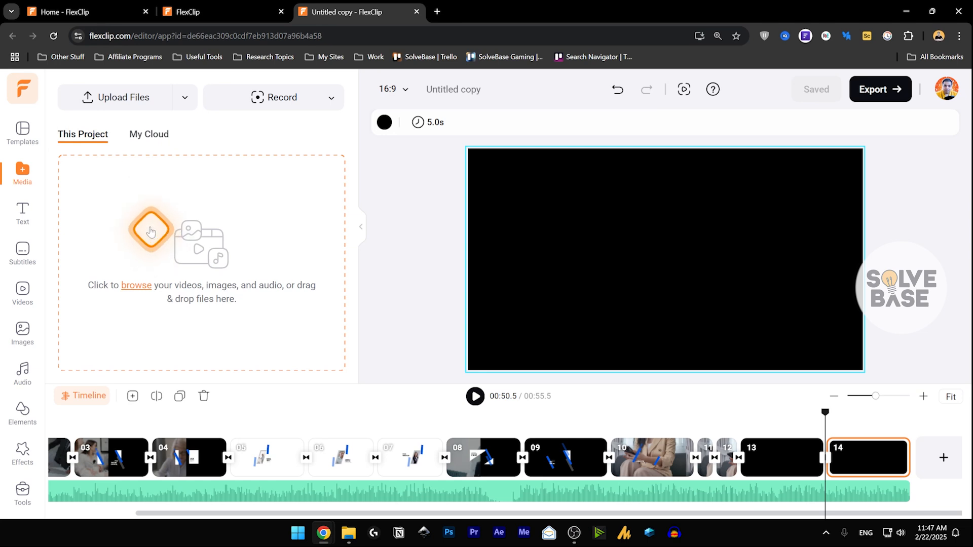
pyautogui.click(146, 138)
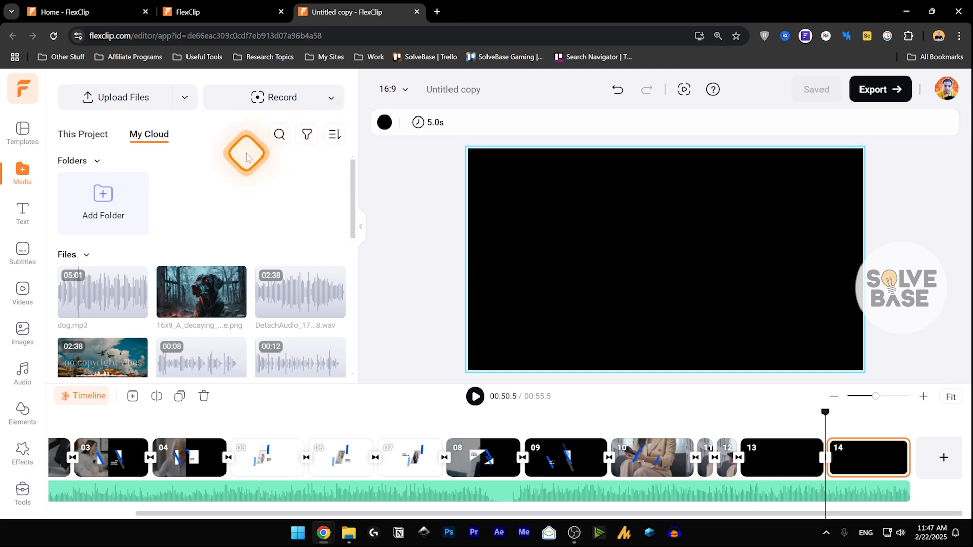
# Step: Start the Record Voice tool and allow the Maonocaster G1 Neo headset microphone while visiting the site
pyautogui.click(332, 99)
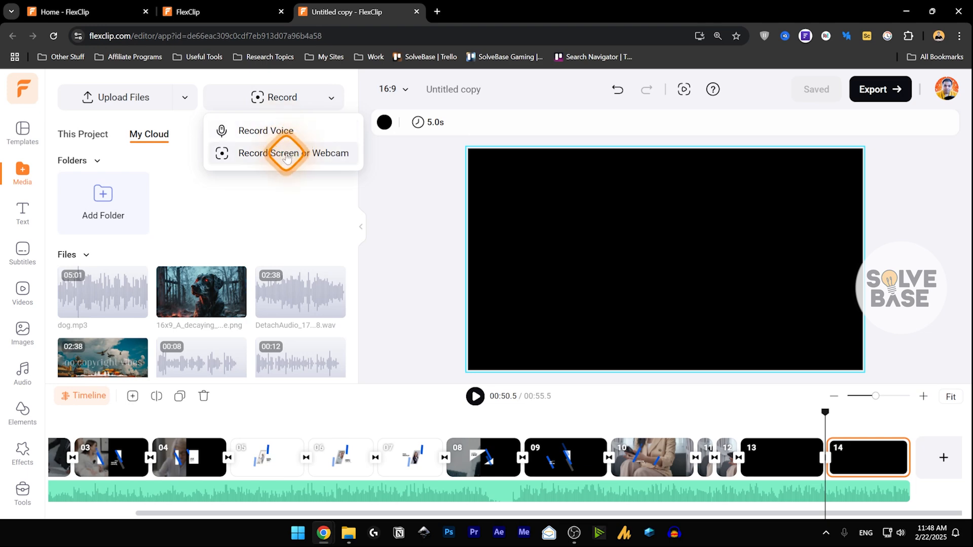
pyautogui.click(280, 133)
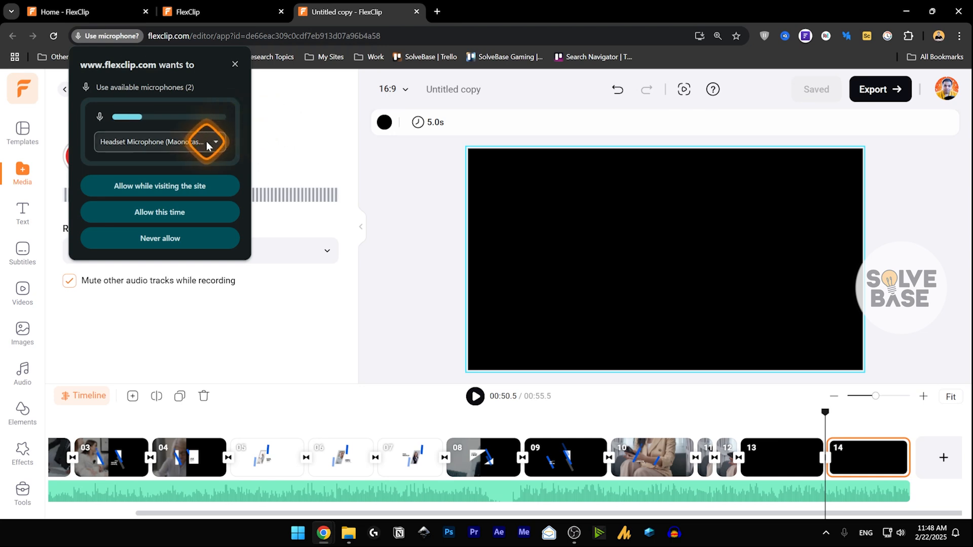
pyautogui.click(211, 141)
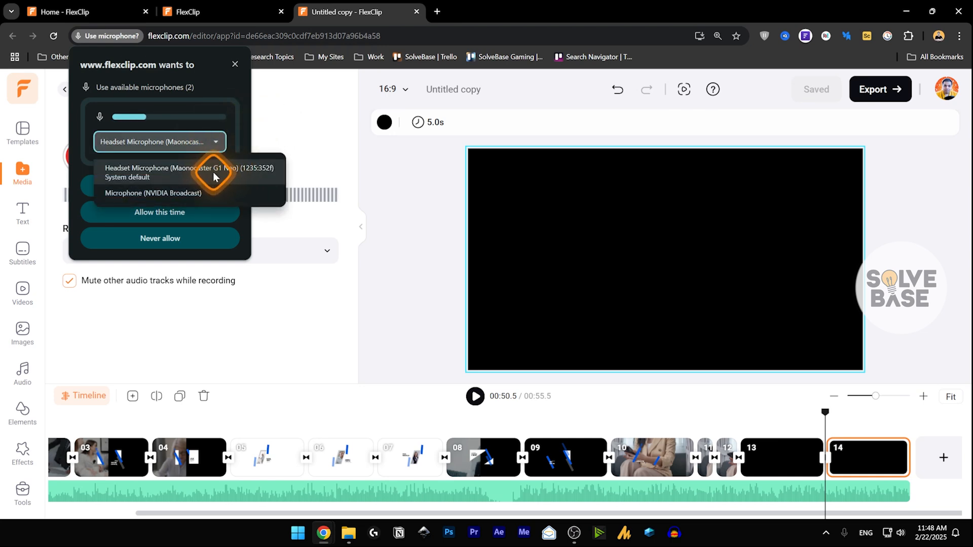
pyautogui.click(215, 143)
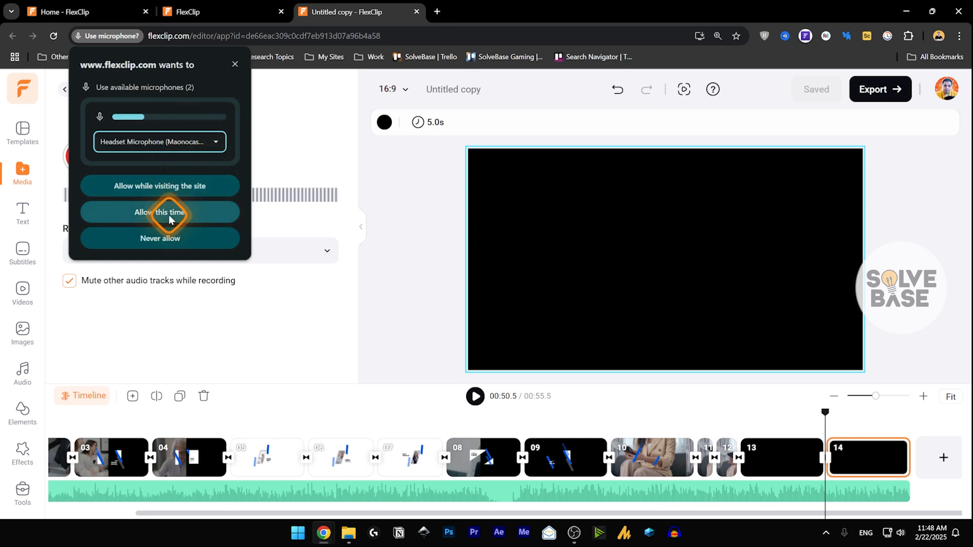
pyautogui.click(168, 185)
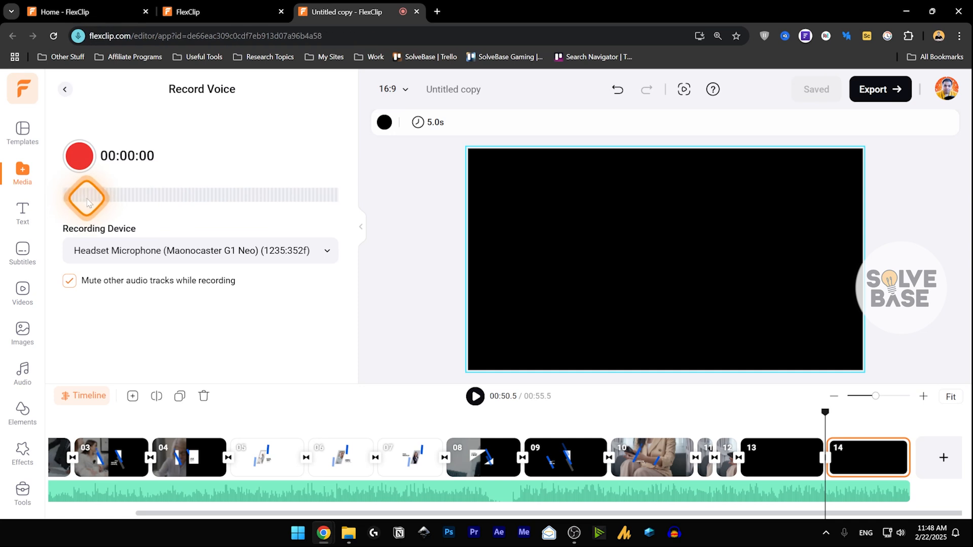
# Step: Record a voiceover about 9 seconds long from the 50.5-second mark and return to the project's media
pyautogui.click(84, 161)
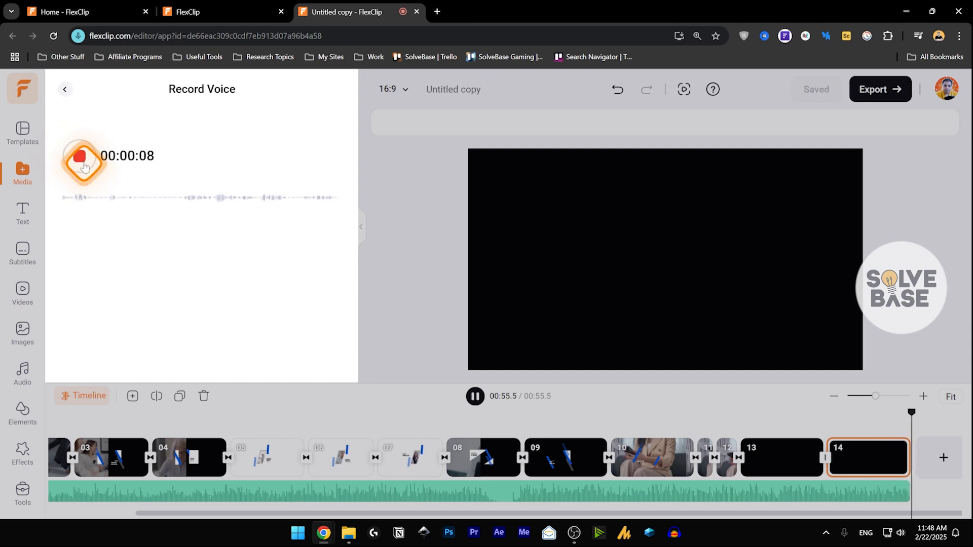
pyautogui.click(80, 157)
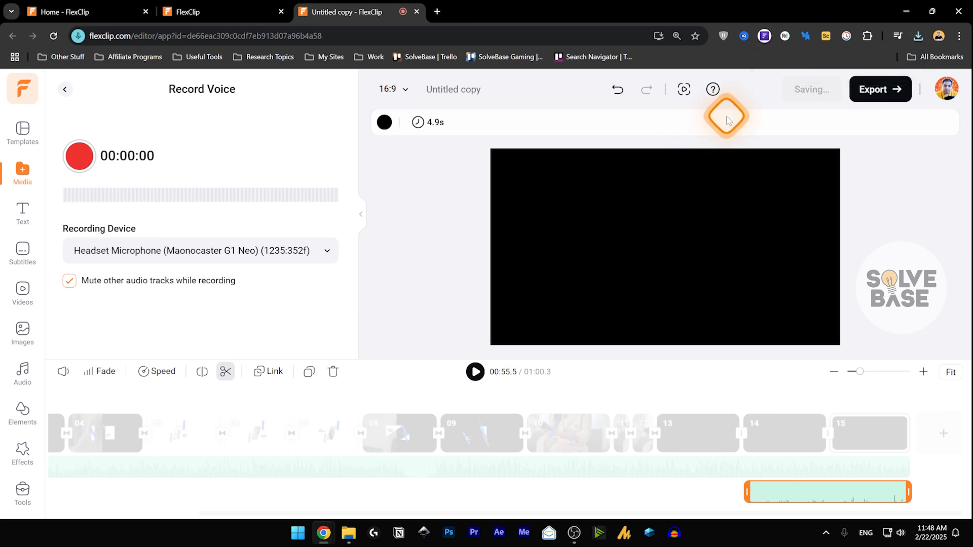
pyautogui.click(65, 90)
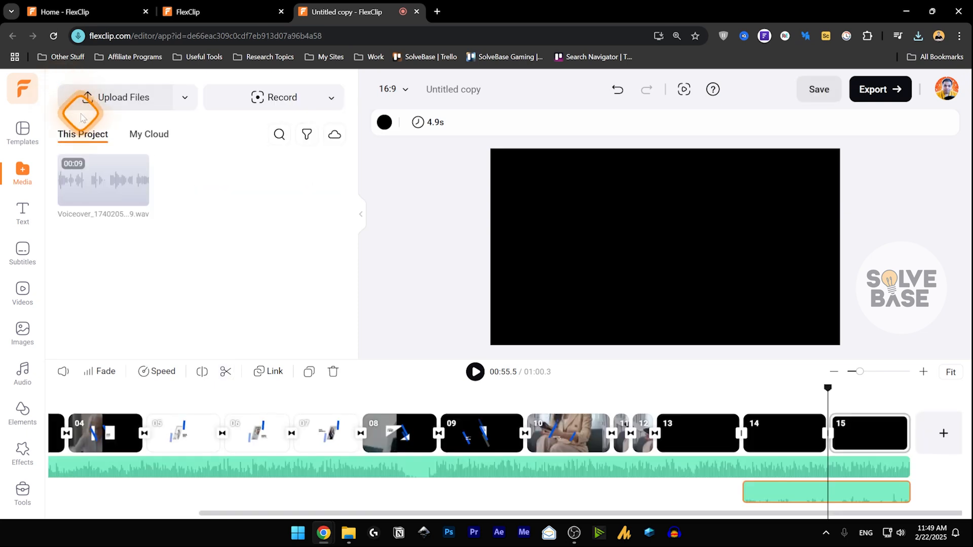
# Step: Review the available sources for uploading files to the project's media
pyautogui.click(184, 98)
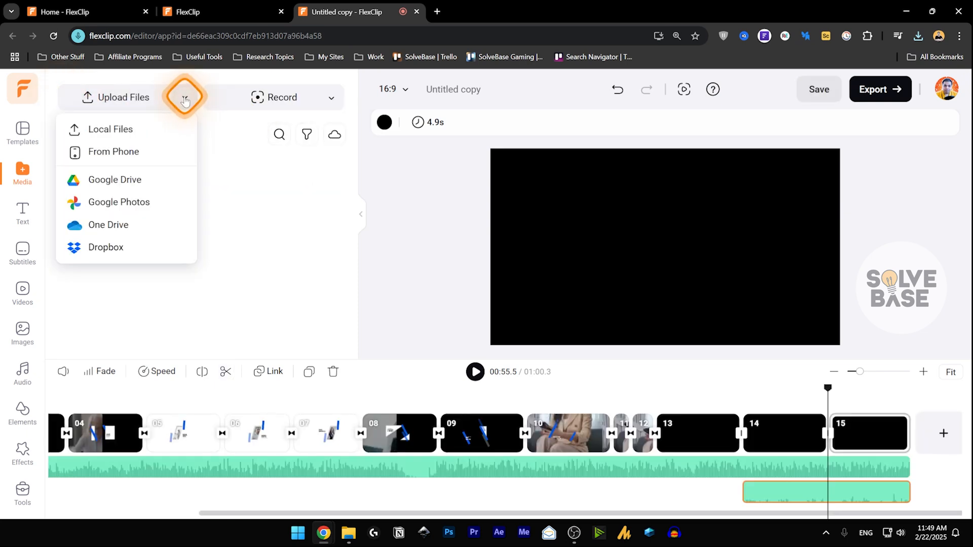
pyautogui.click(122, 134)
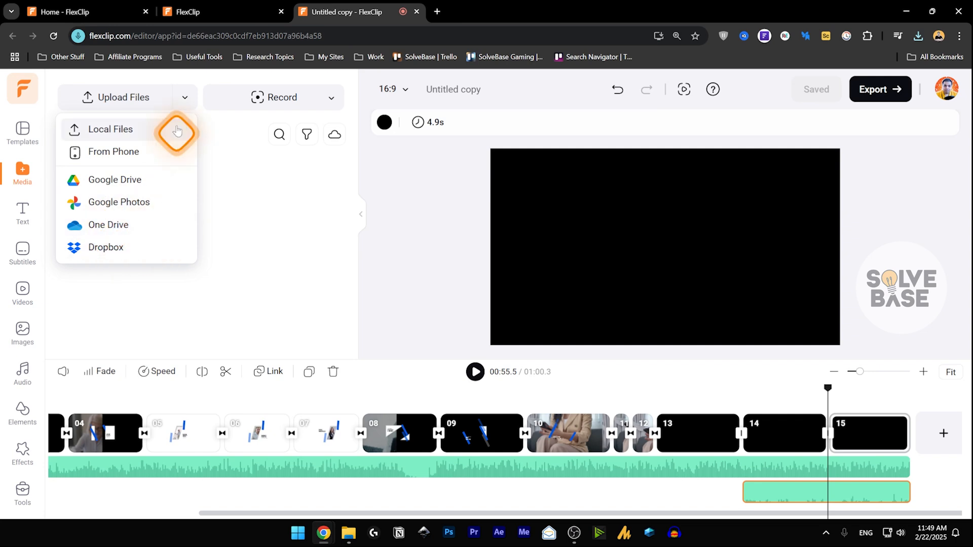
pyautogui.click(185, 99)
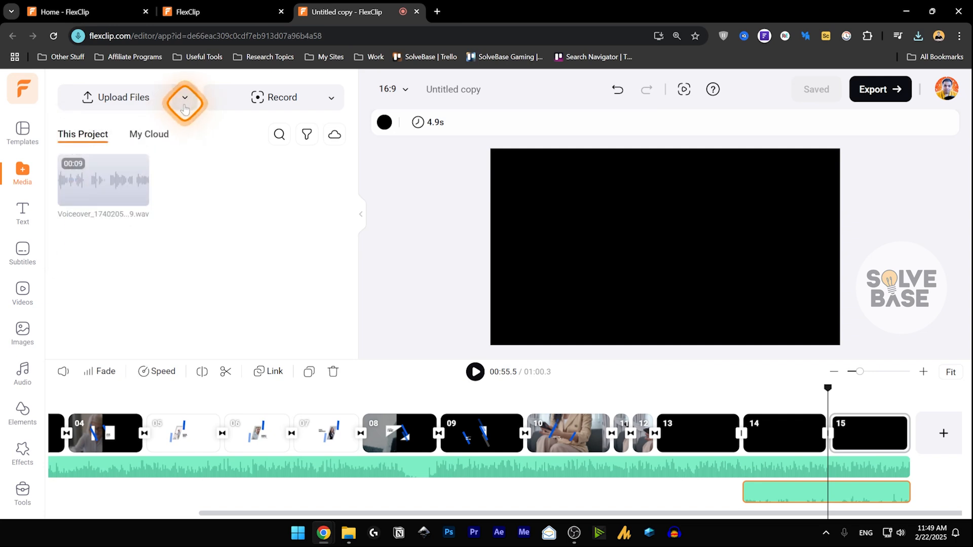
# Step: Add a basic text with a background to scene 15 and move it to the upper part of the frame
pyautogui.click(26, 217)
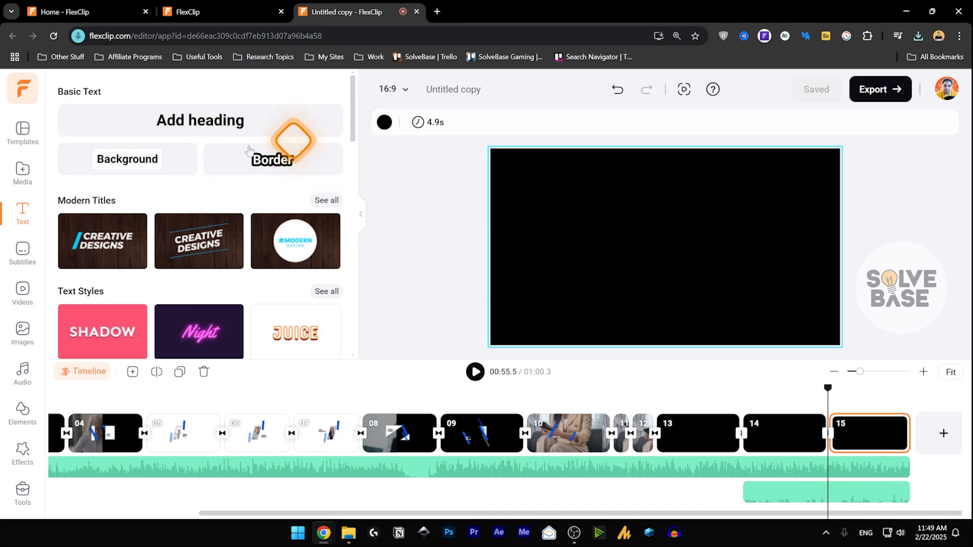
pyautogui.click(132, 158)
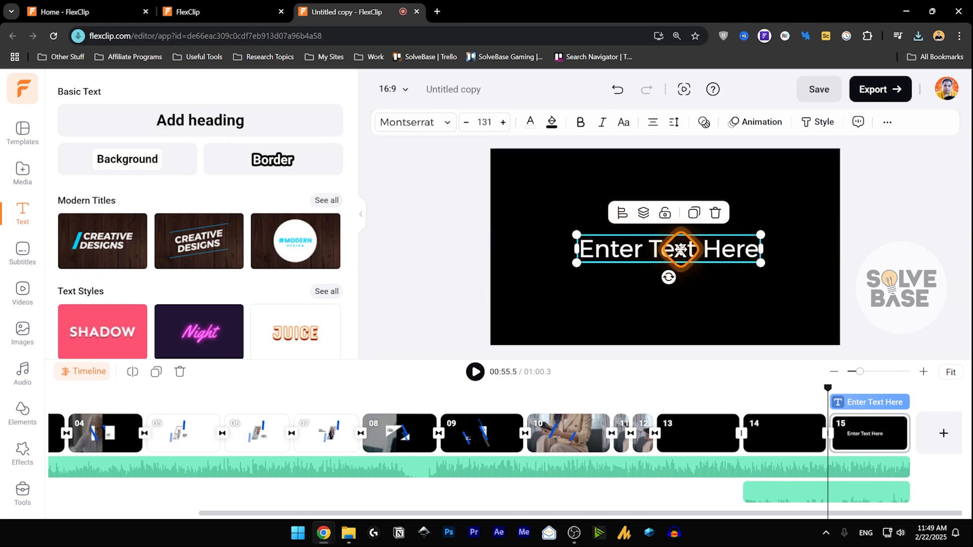
pyautogui.moveTo(680, 248); pyautogui.dragTo(680, 197)
# Step: Give the upper text a white background and set its text color to black
pyautogui.click(551, 123)
pyautogui.click(619, 182)
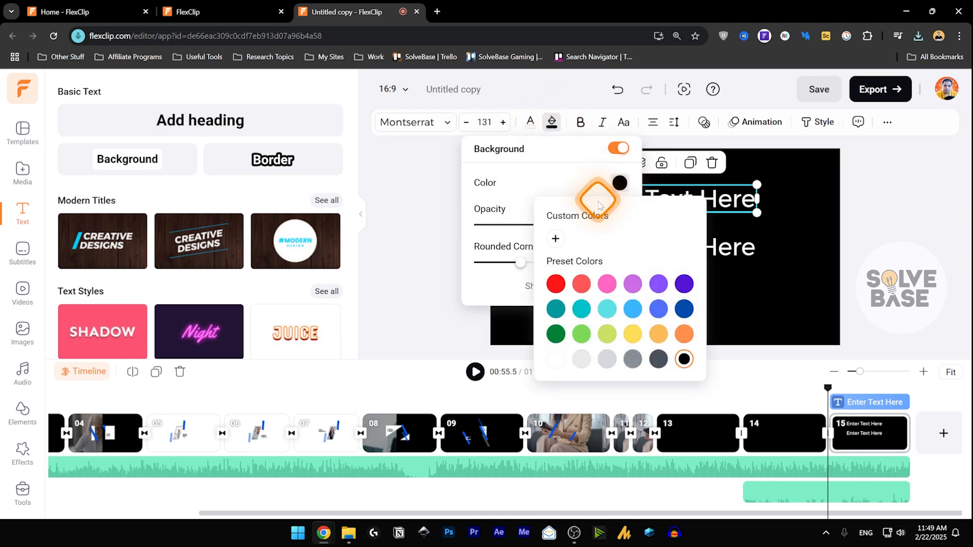
pyautogui.click(559, 360)
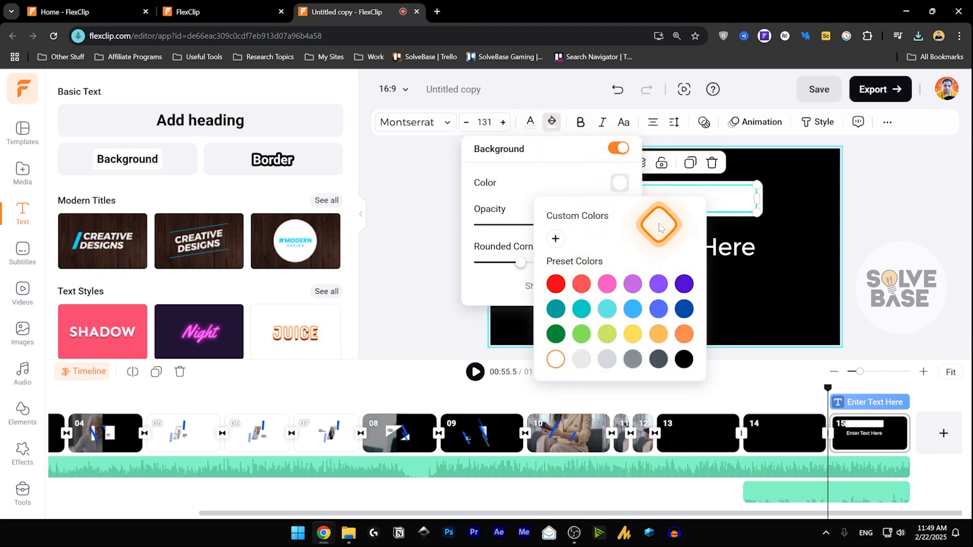
pyautogui.click(533, 123)
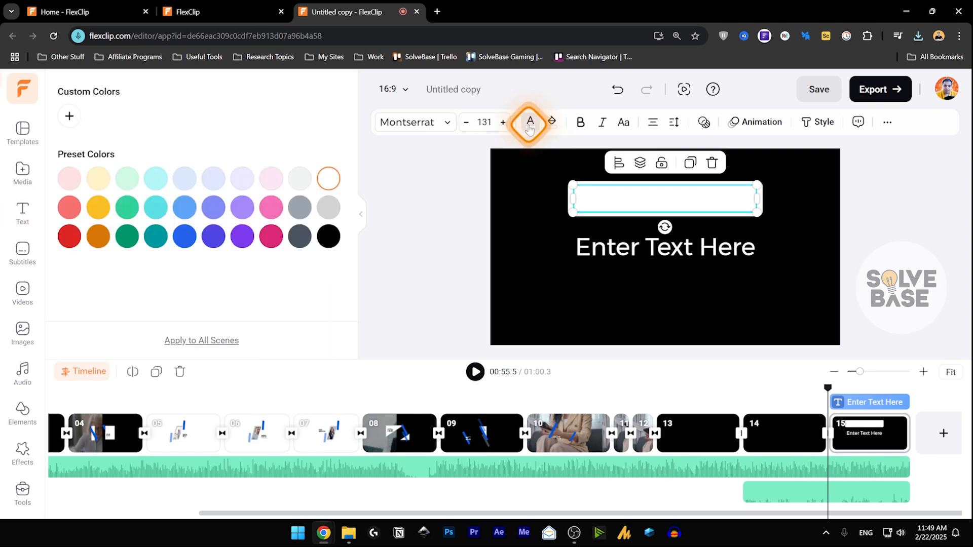
pyautogui.click(328, 236)
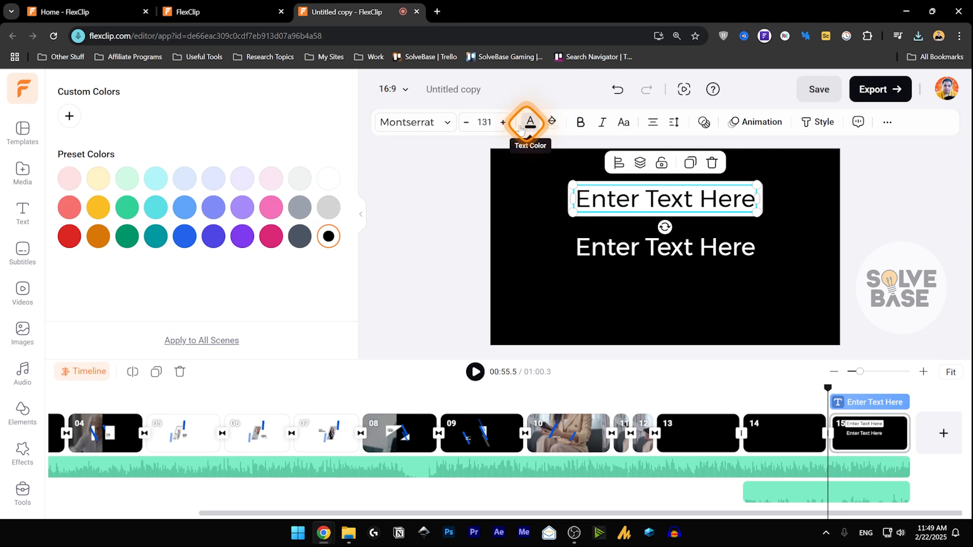
# Step: Browse the font list and its style and language categories for the upper text
pyautogui.click(438, 126)
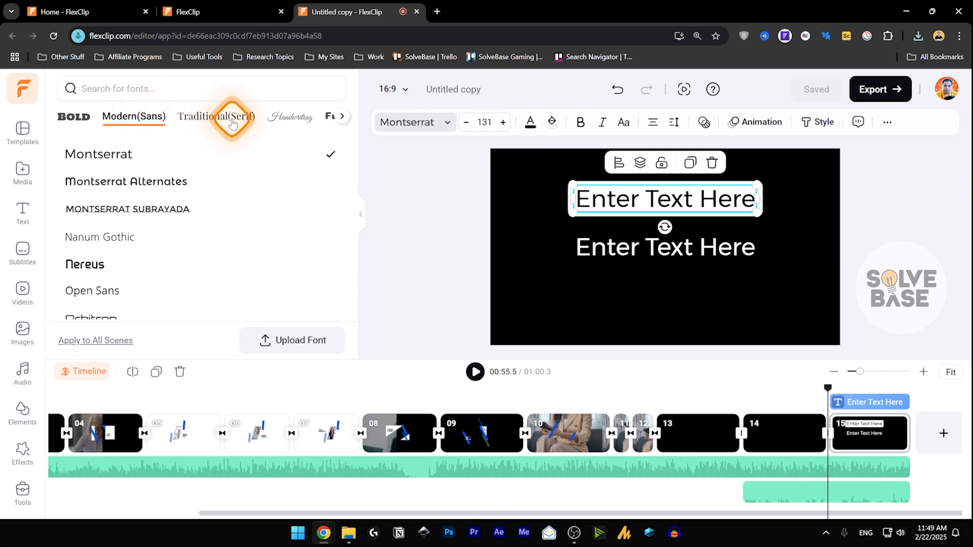
pyautogui.click(341, 116)
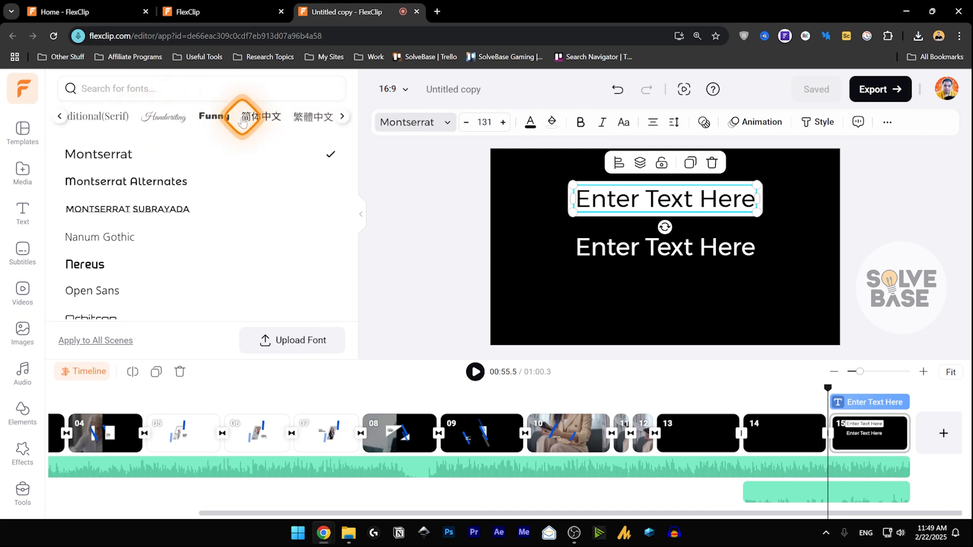
pyautogui.click(341, 116)
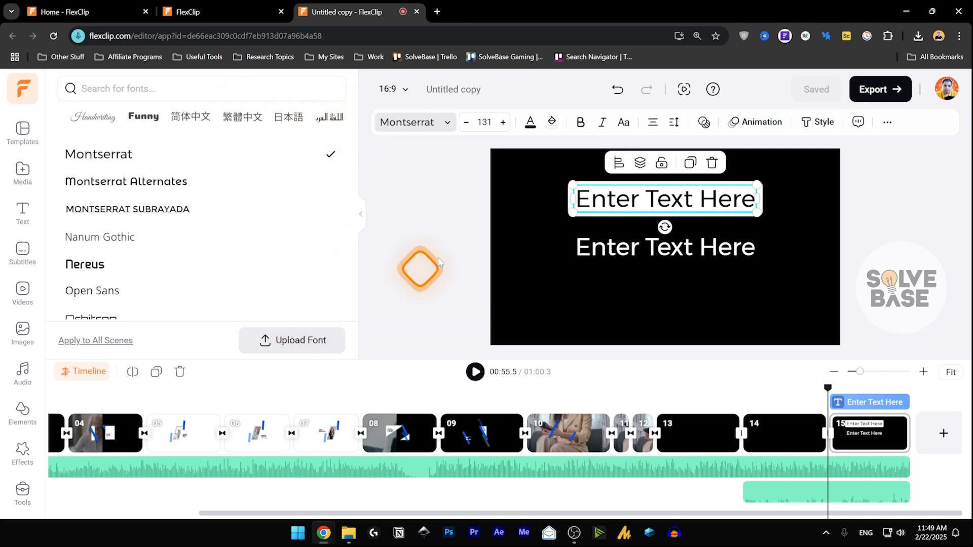
# Step: Try a smaller font size of 128 on the upper text and restore it to 131
pyautogui.click(466, 122)
pyautogui.click(466, 123)
pyautogui.click(466, 122)
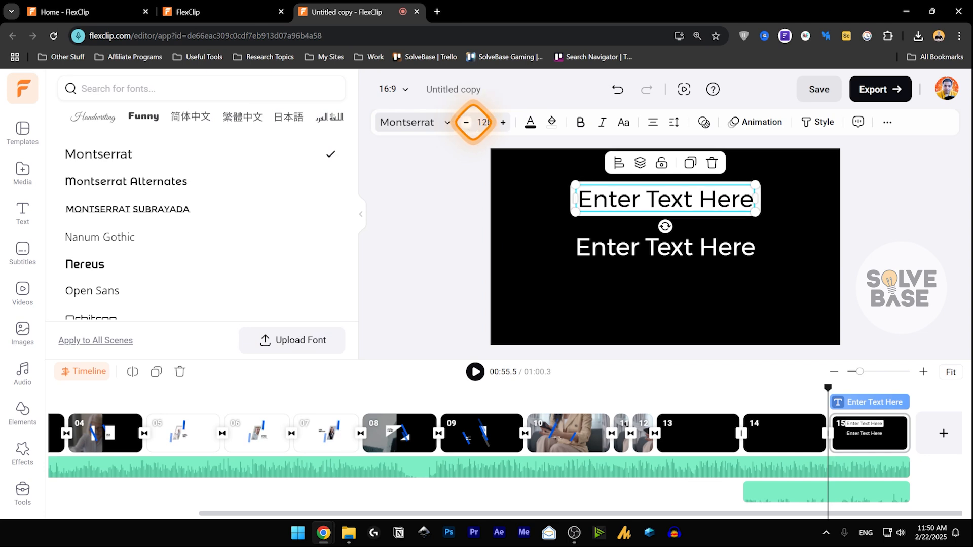
pyautogui.click(502, 122)
pyautogui.click(501, 122)
pyautogui.click(503, 122)
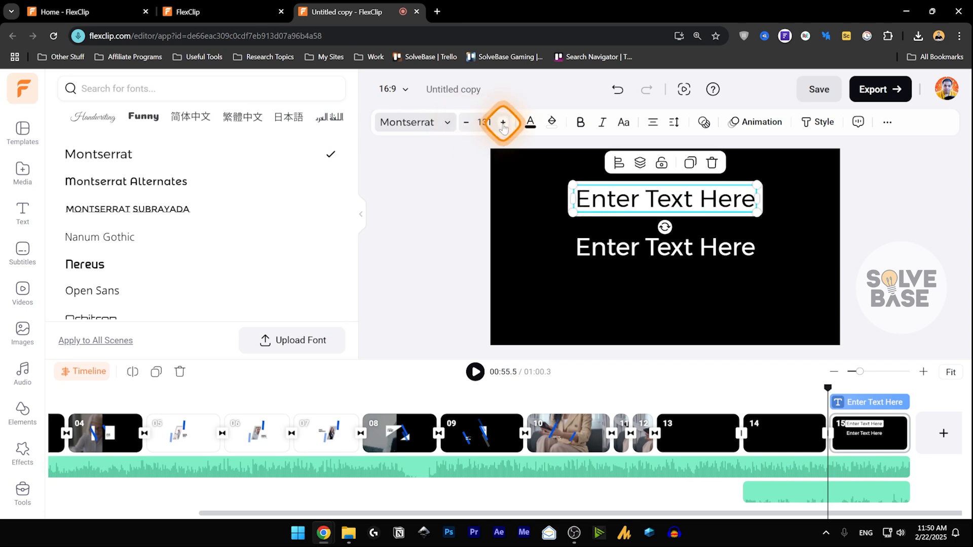
# Step: Make the upper text bold, look at its letter-case options and cycle through its alignments
pyautogui.click(580, 122)
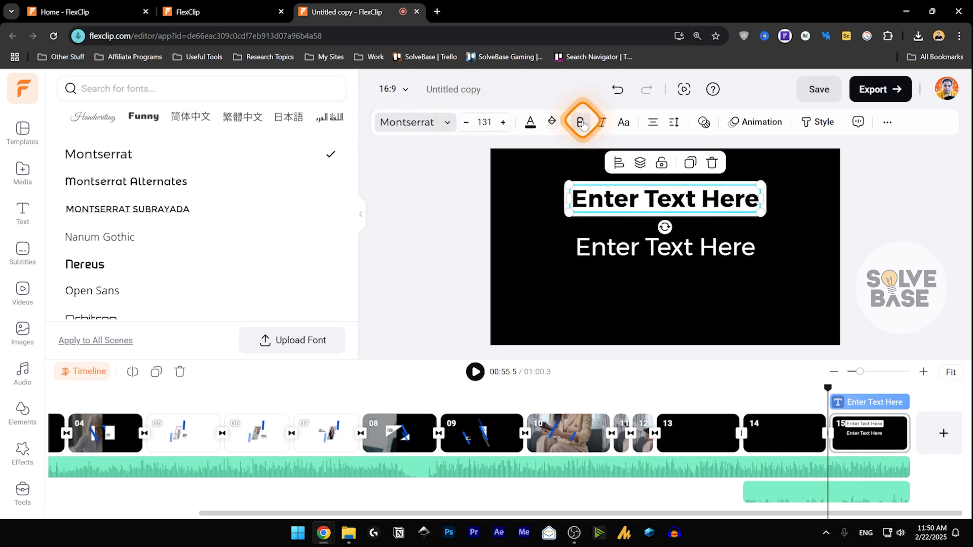
pyautogui.click(626, 124)
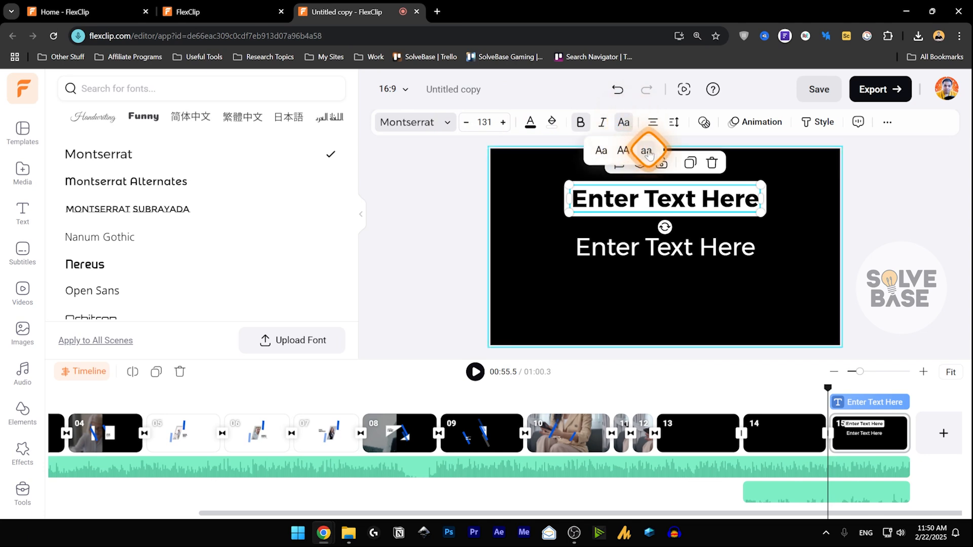
pyautogui.click(653, 123)
pyautogui.click(653, 123)
pyautogui.click(653, 123)
pyautogui.click(653, 123)
# Step: Set the upper text's letter spacing to 6 and its line height to 15
pyautogui.click(681, 126)
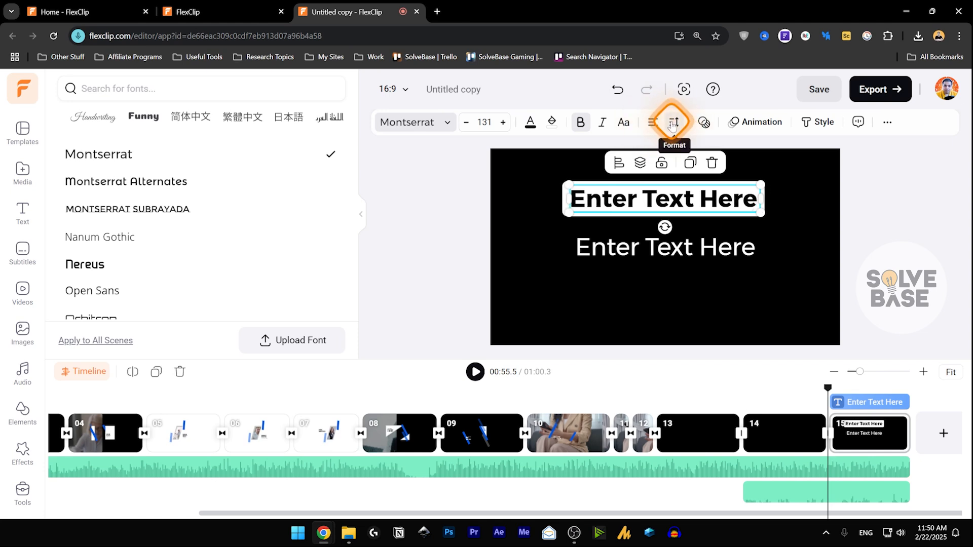
pyautogui.moveTo(615, 174); pyautogui.dragTo(623, 176)
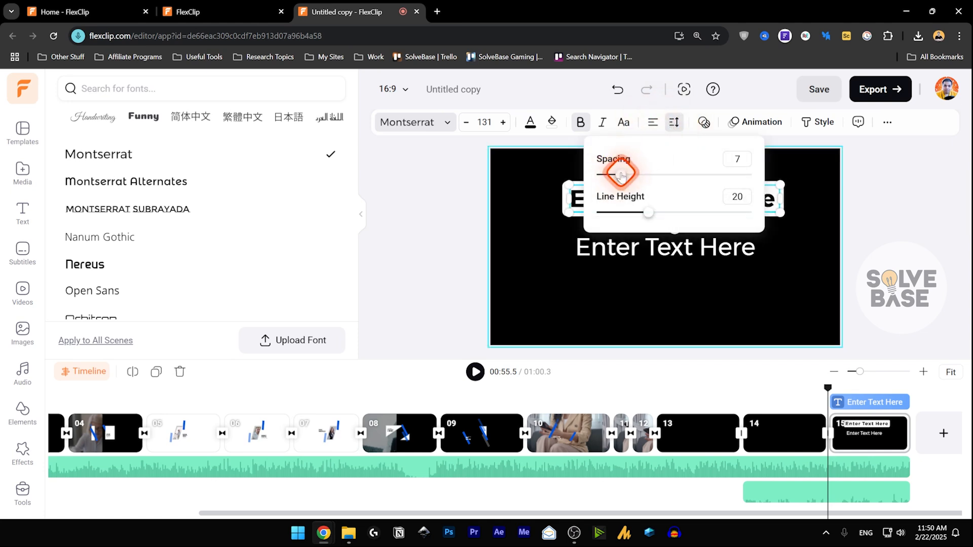
pyautogui.moveTo(639, 211)
pyautogui.mouseDown()
pyautogui.moveTo(654, 212)
pyautogui.moveTo(643, 212)
pyautogui.mouseUp()
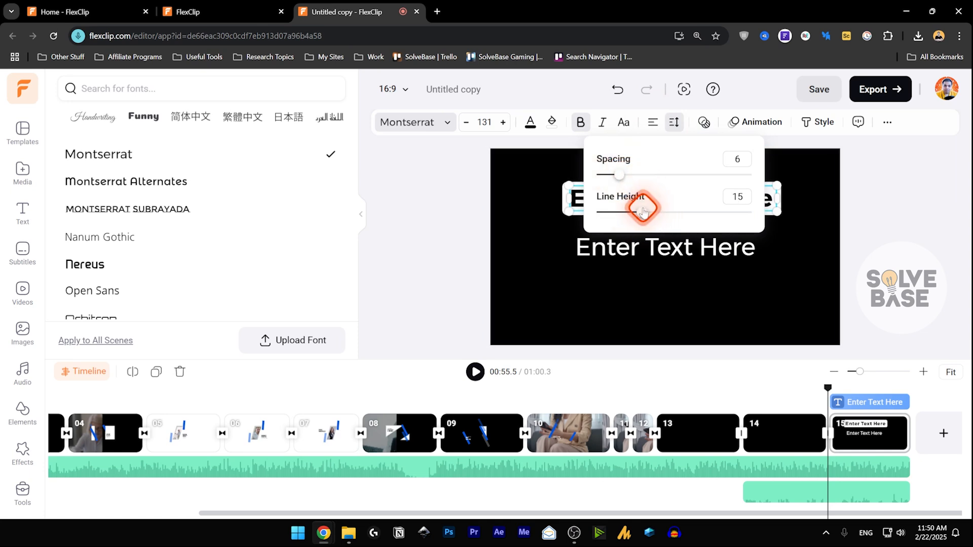
# Step: Lower the upper text's opacity so that it is partly transparent
pyautogui.click(704, 122)
pyautogui.moveTo(783, 178); pyautogui.dragTo(671, 176)
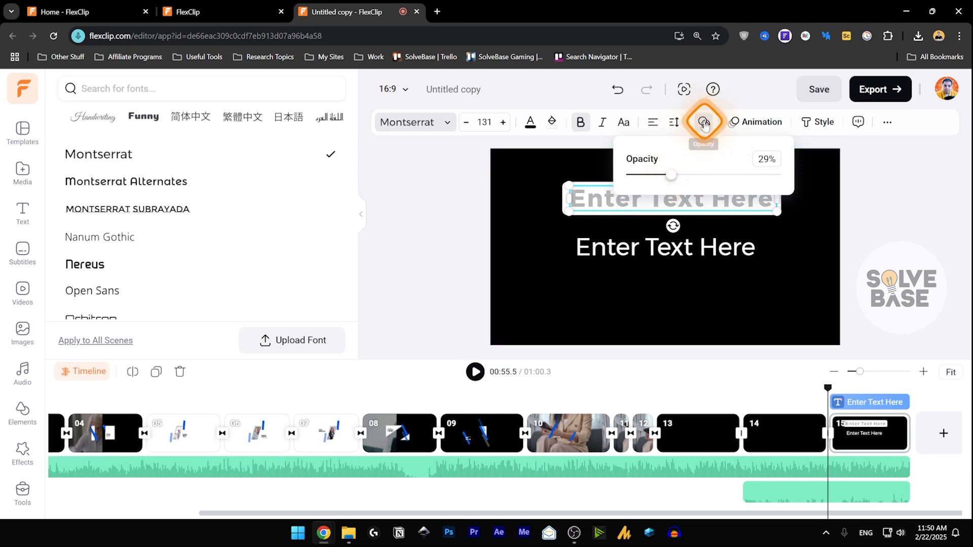
pyautogui.moveTo(680, 176); pyautogui.dragTo(703, 177)
# Step: Try the Wave and Shift entrance animations on the upper text
pyautogui.click(749, 122)
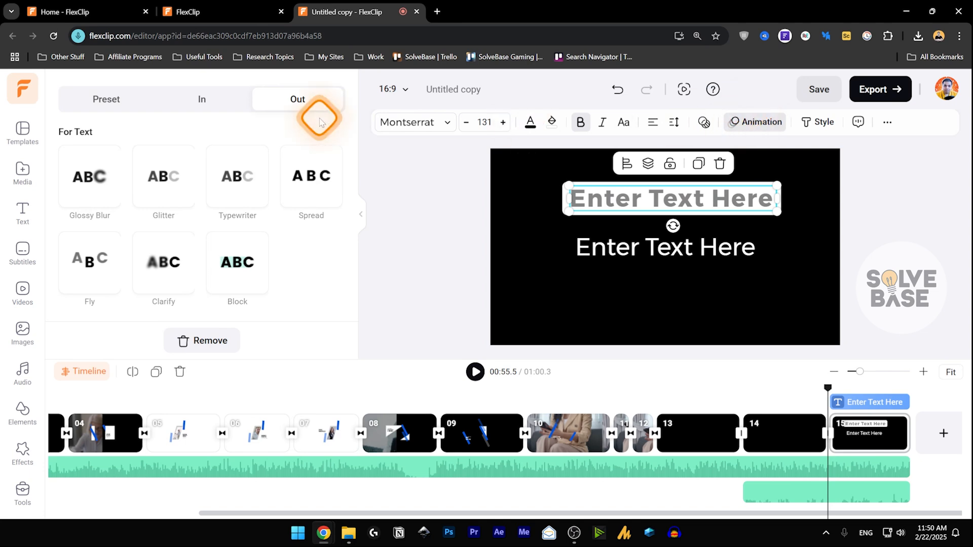
pyautogui.click(198, 100)
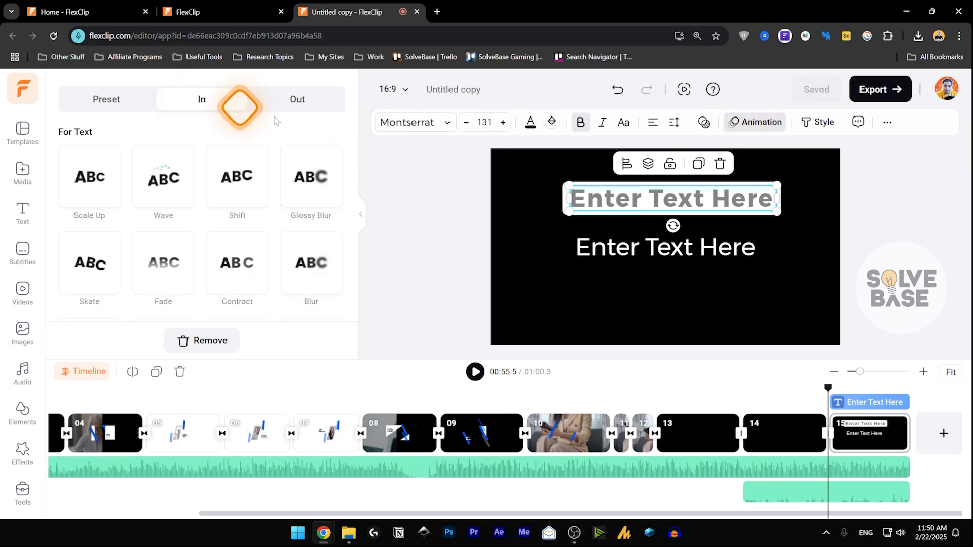
pyautogui.click(608, 194)
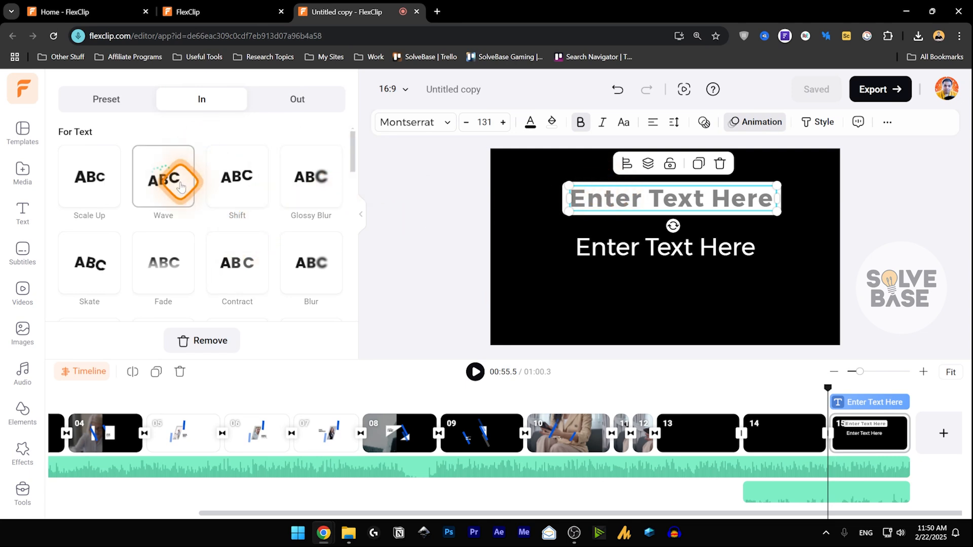
pyautogui.click(163, 175)
pyautogui.click(227, 179)
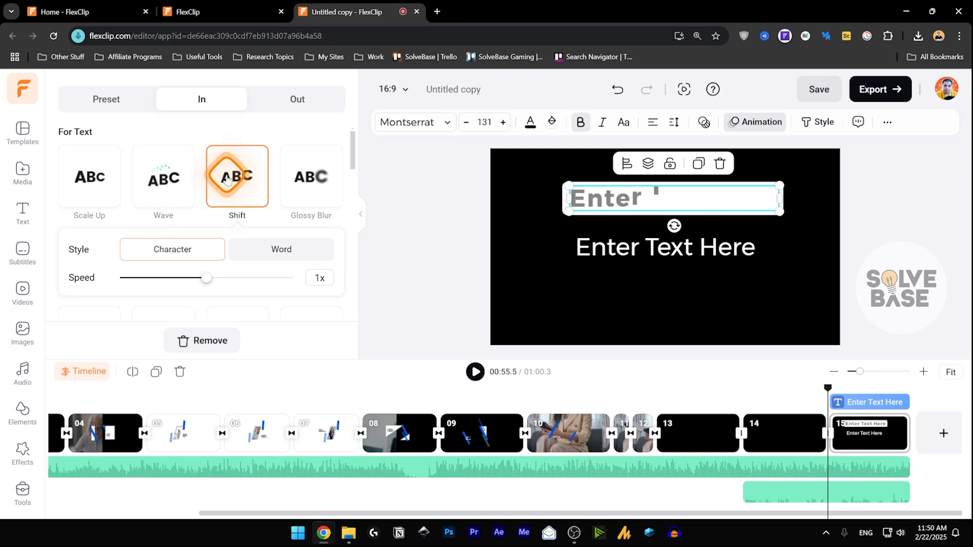
# Step: Compare the Word and Character styles of the Shift animation, and apply the Burst entrance animation to the upper text
pyautogui.moveTo(352, 163)
pyautogui.mouseDown()
pyautogui.moveTo(349, 182)
pyautogui.moveTo(351, 167)
pyautogui.mouseUp()
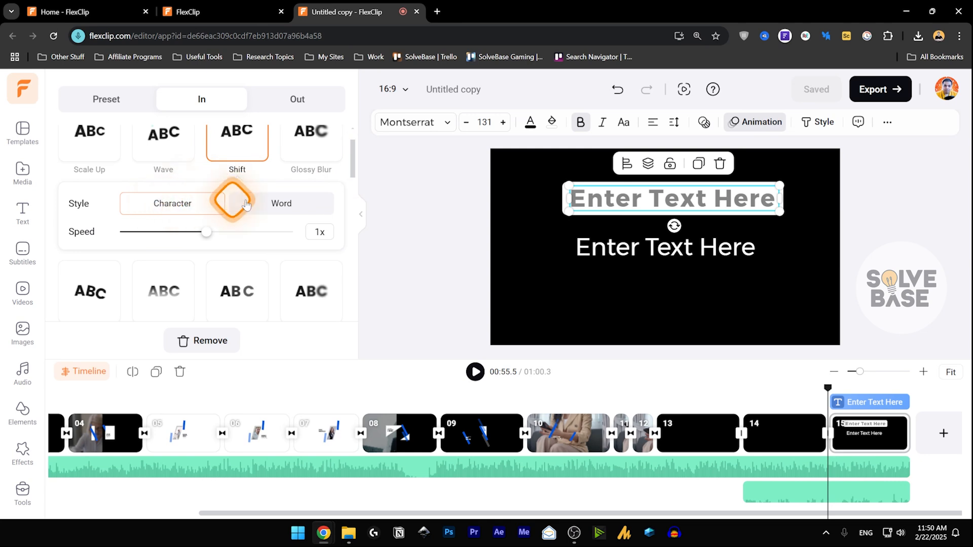
pyautogui.click(273, 204)
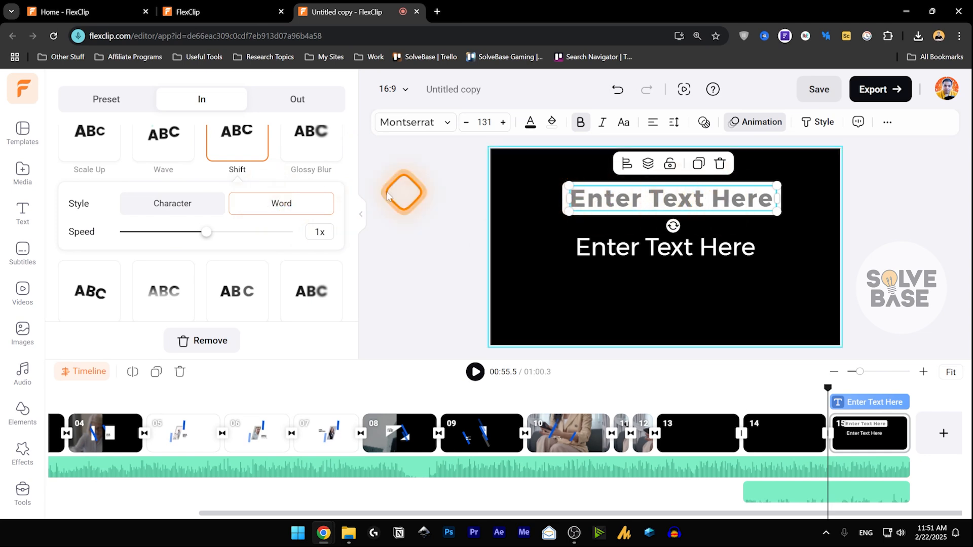
pyautogui.click(174, 202)
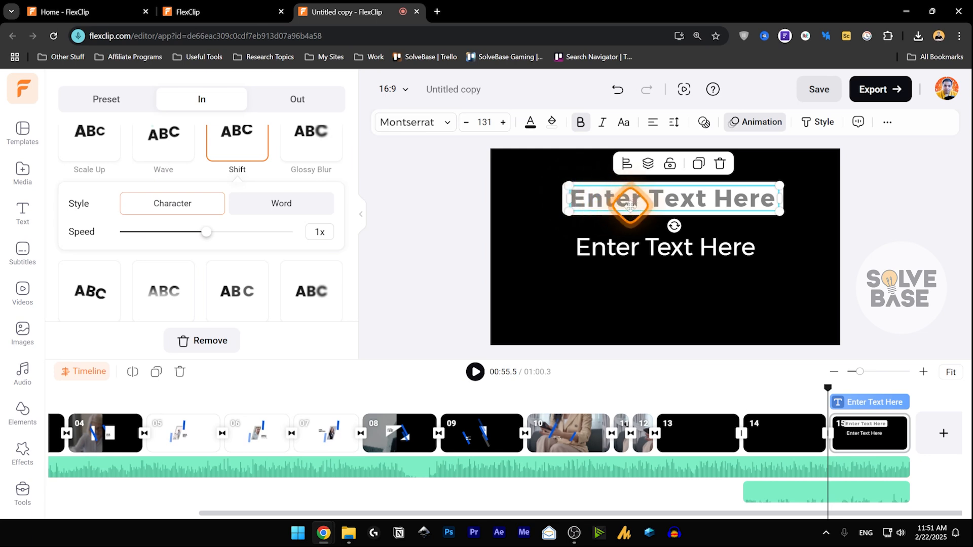
pyautogui.scroll(-2, 315, 205)
pyautogui.click(314, 205)
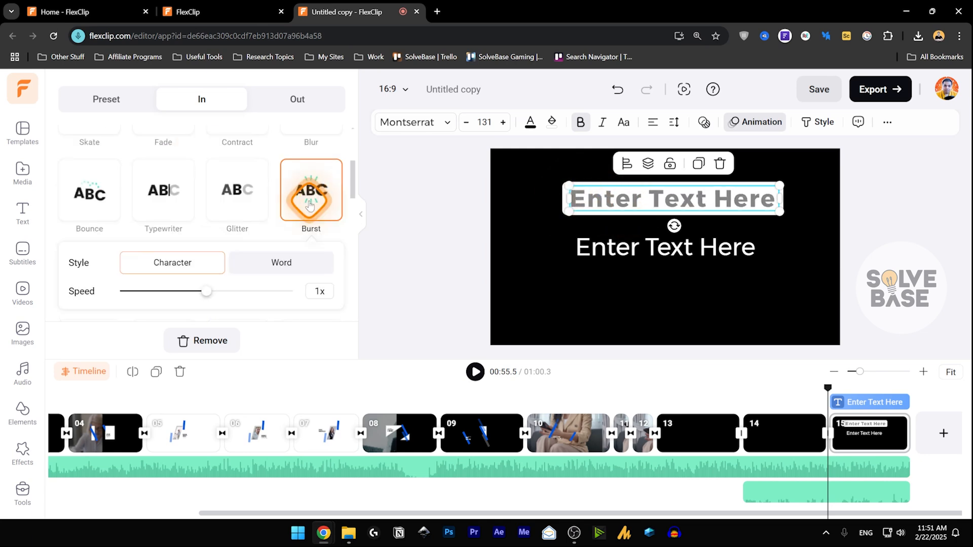
# Step: Try the preset Block animation and the Neon loop animation on the upper text
pyautogui.click(126, 100)
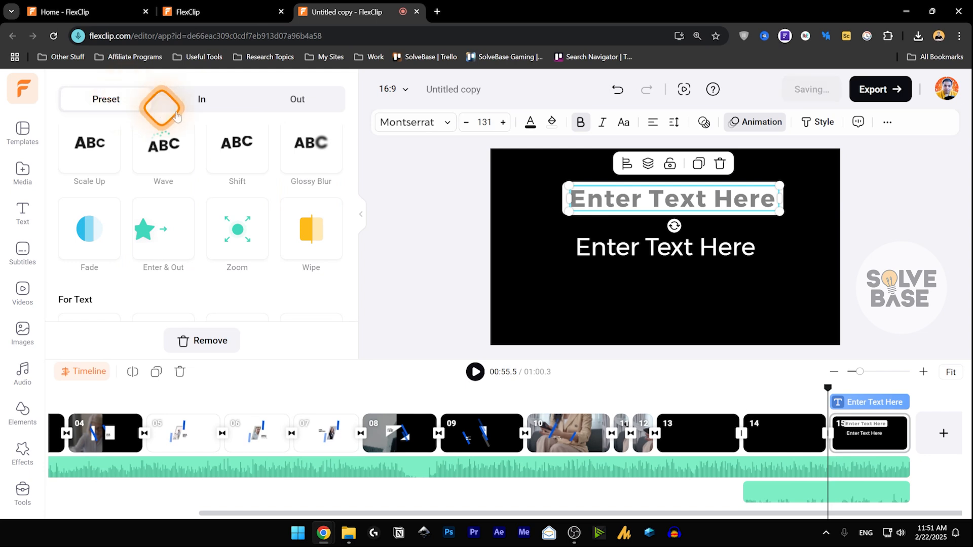
pyautogui.moveTo(351, 167); pyautogui.dragTo(334, 237)
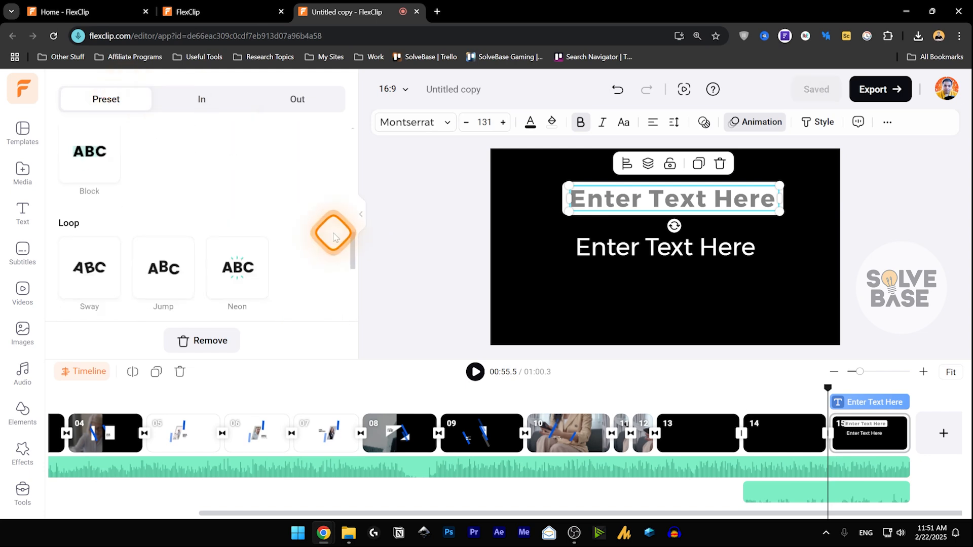
pyautogui.click(89, 152)
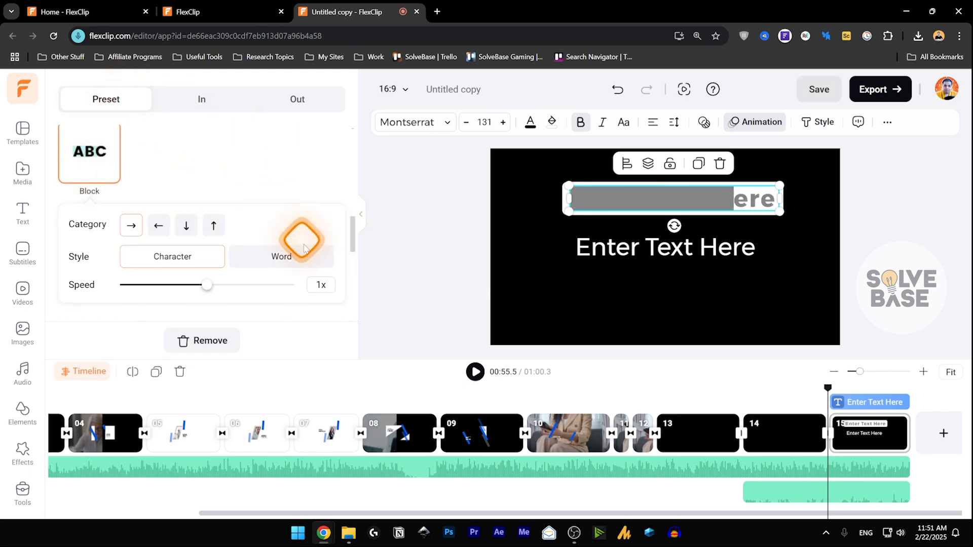
pyautogui.scroll(-3, 281, 224)
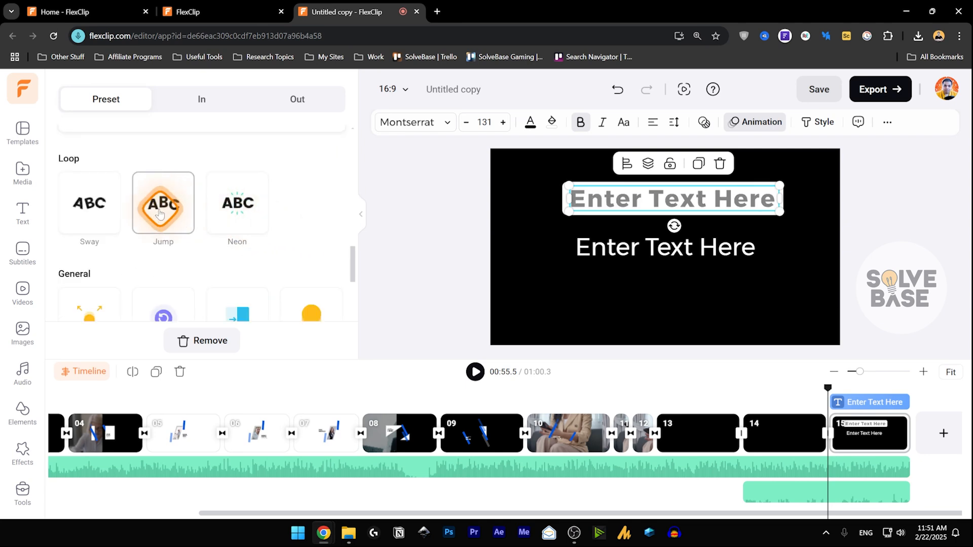
pyautogui.click(236, 203)
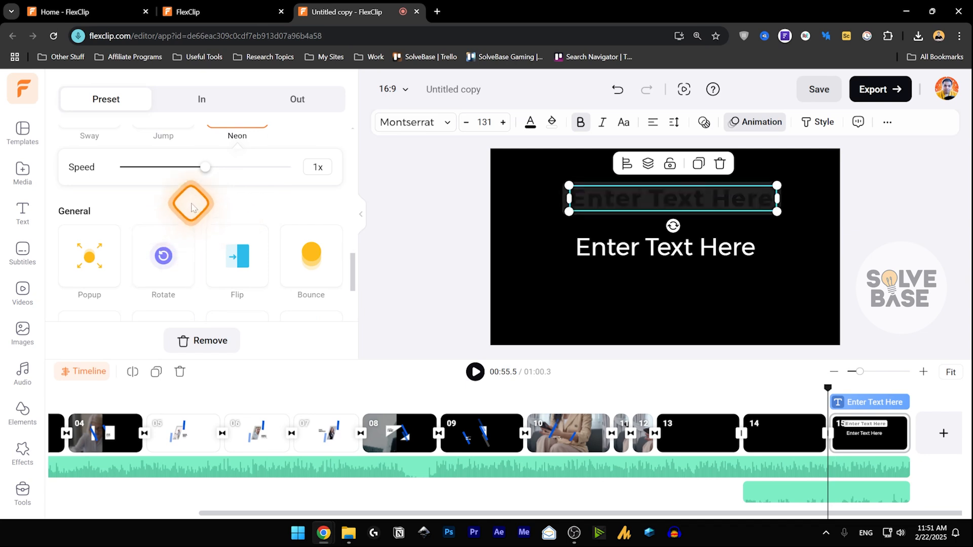
# Step: Try the Jump loop animation on the upper text and replace it with Sway
pyautogui.scroll(2, 191, 206)
pyautogui.click(170, 227)
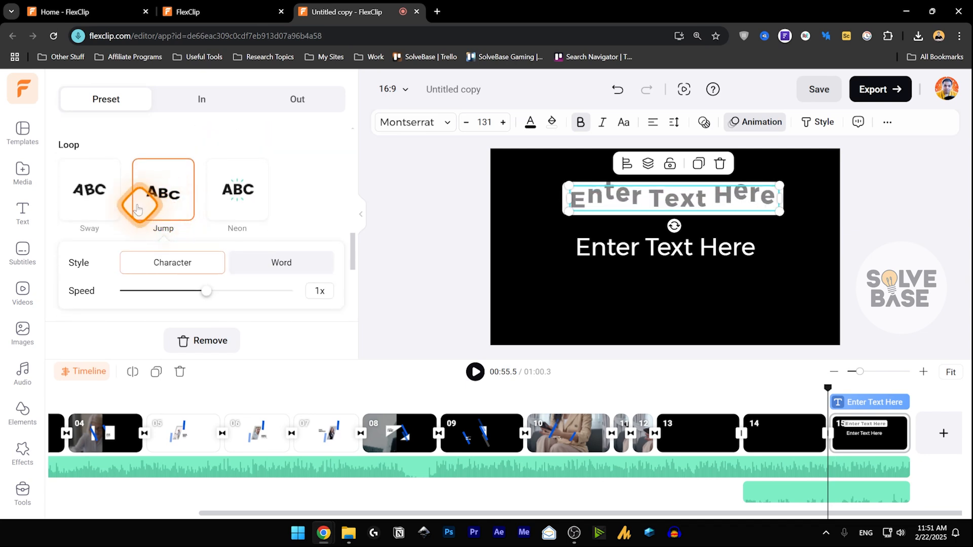
pyautogui.click(98, 201)
pyautogui.click(98, 196)
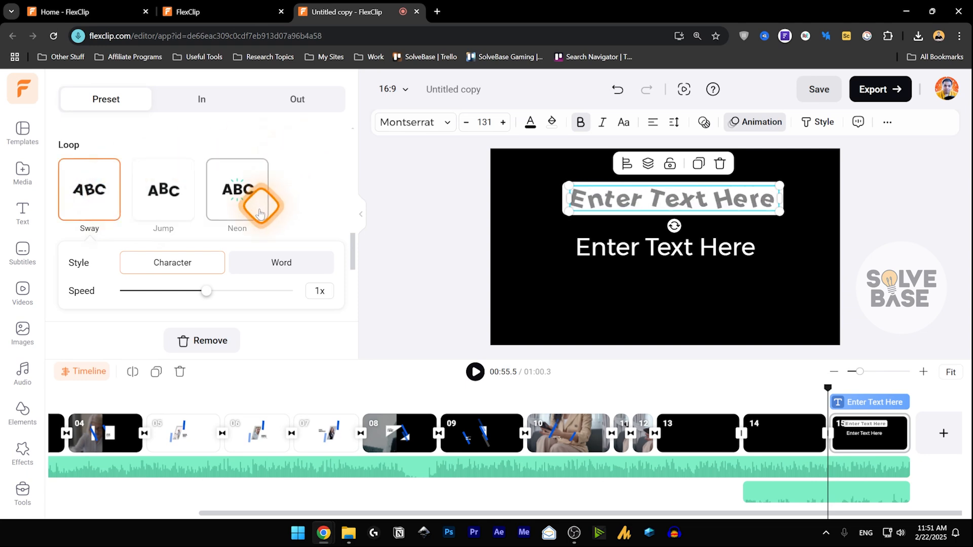
# Step: Slow the Sway animation of the upper text to 0.2x and apply the Shadow text style to it
pyautogui.moveTo(201, 293); pyautogui.dragTo(154, 293)
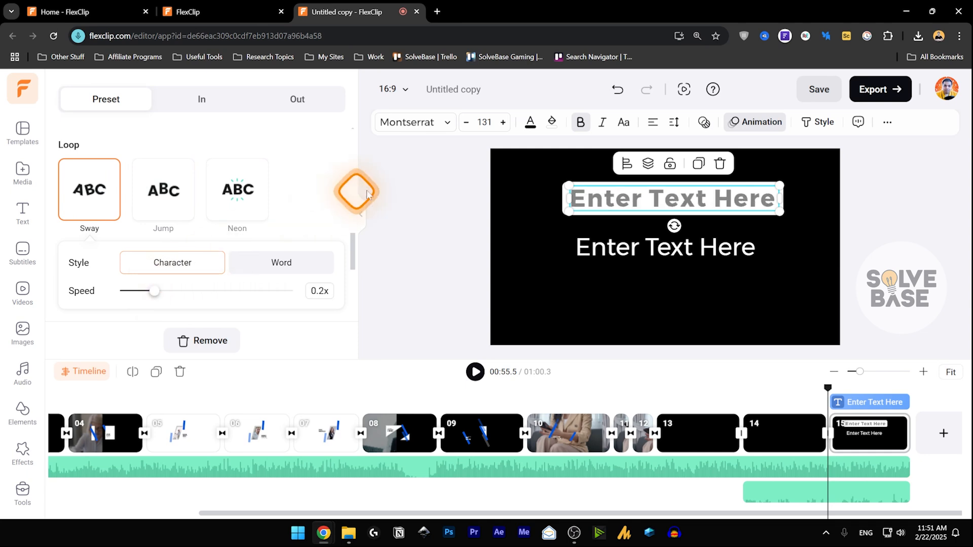
pyautogui.click(823, 123)
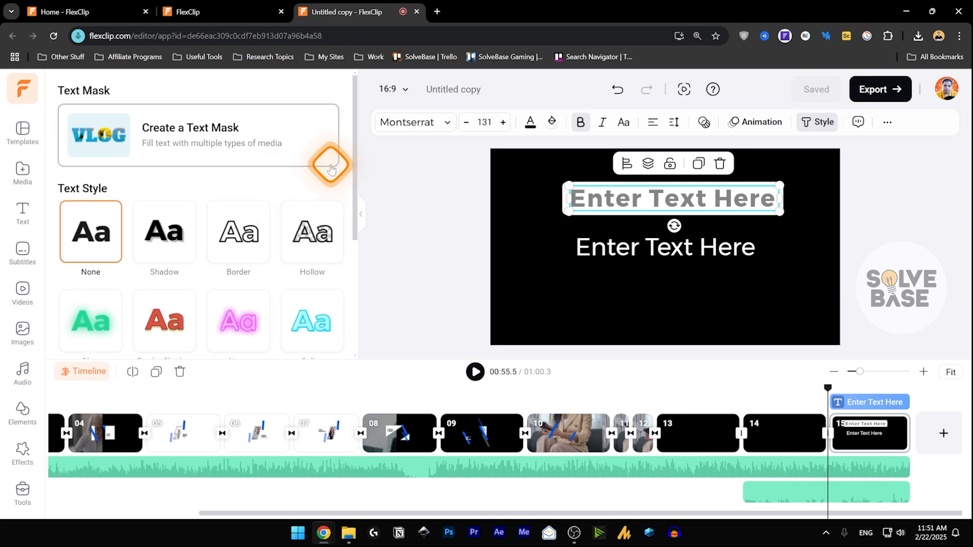
pyautogui.click(167, 231)
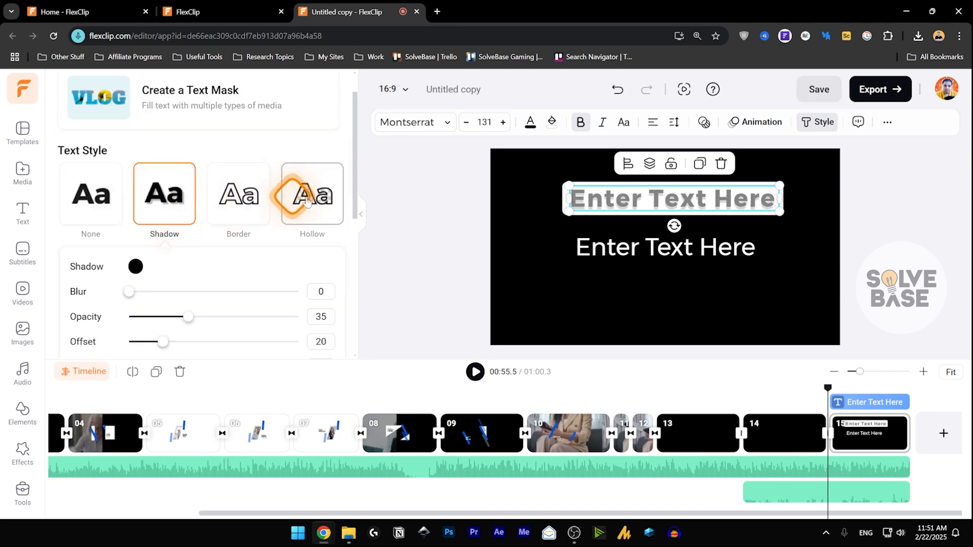
pyautogui.moveTo(353, 193); pyautogui.dragTo(354, 167)
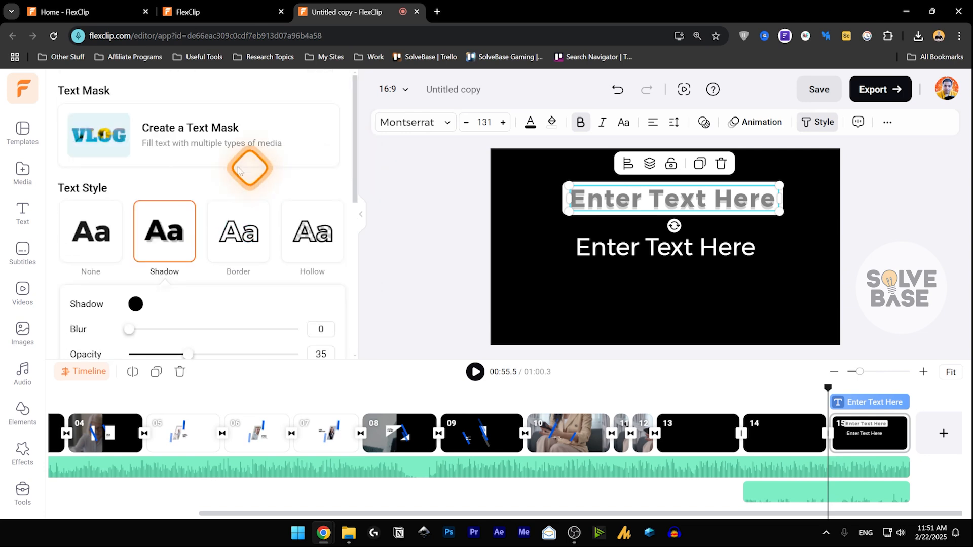
# Step: Create a text mask on the upper text, filled with the blue and white 30-second preset video
pyautogui.click(184, 140)
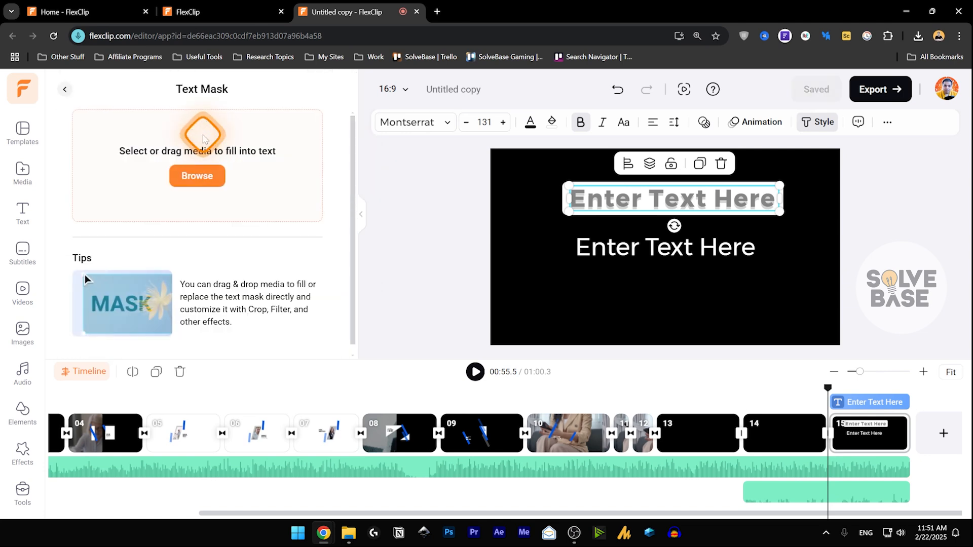
pyautogui.click(193, 178)
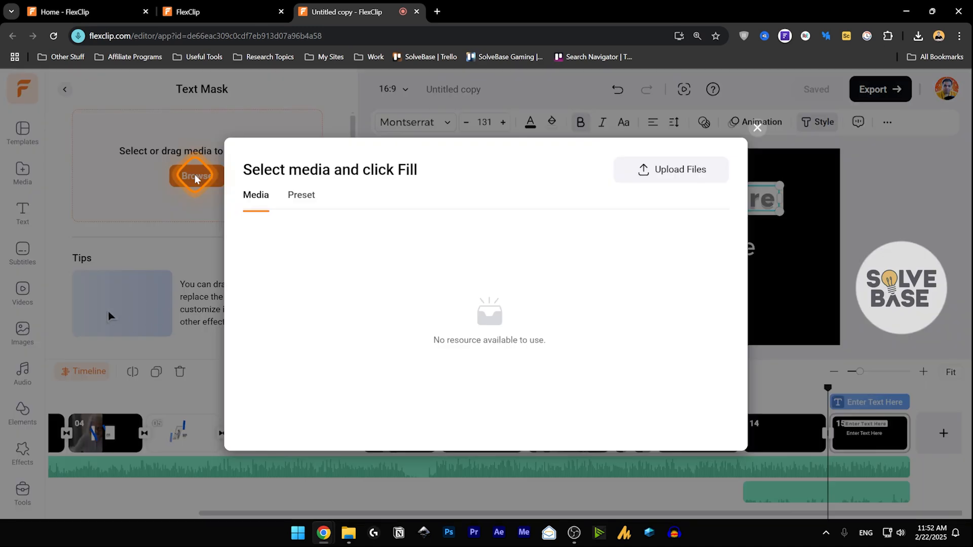
pyautogui.click(301, 198)
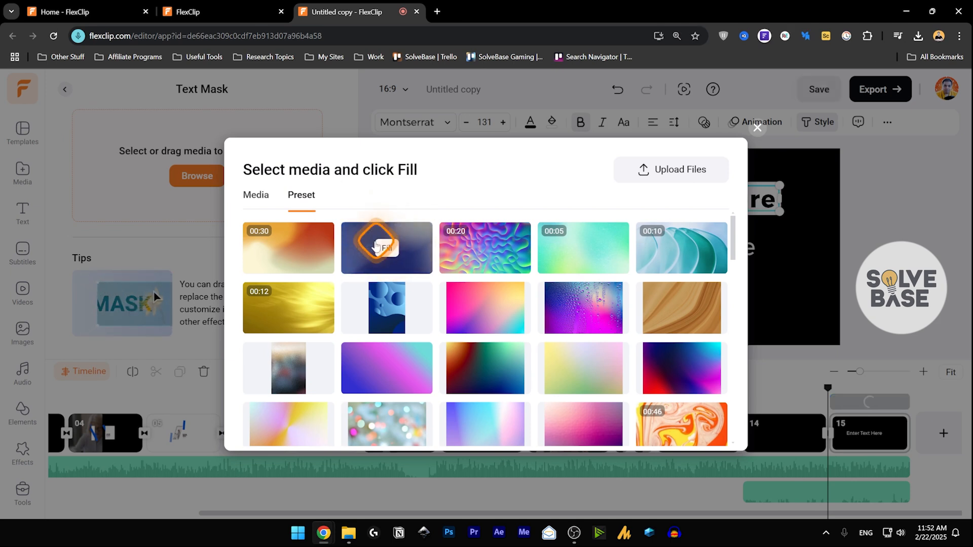
pyautogui.click(692, 181)
pyautogui.moveTo(387, 254)
pyautogui.click(757, 128)
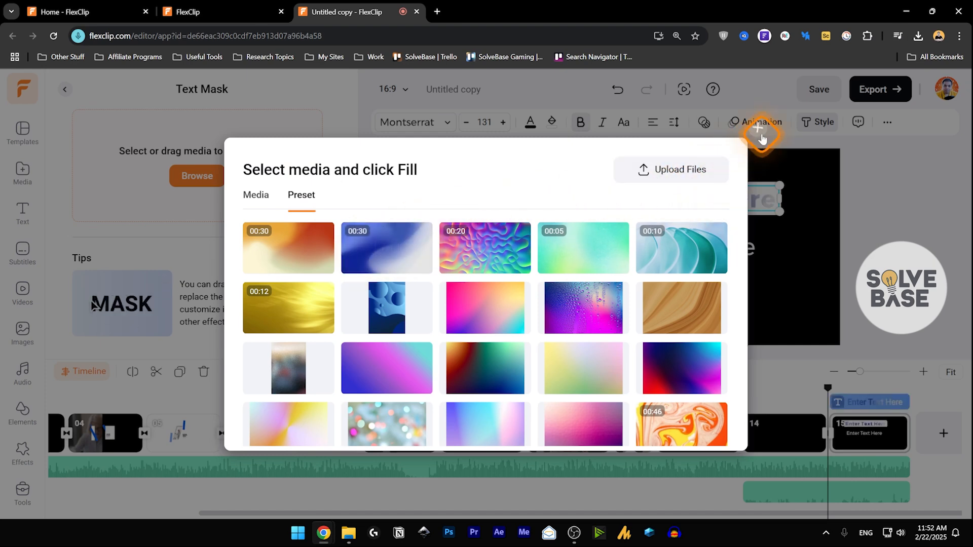
pyautogui.click(286, 226)
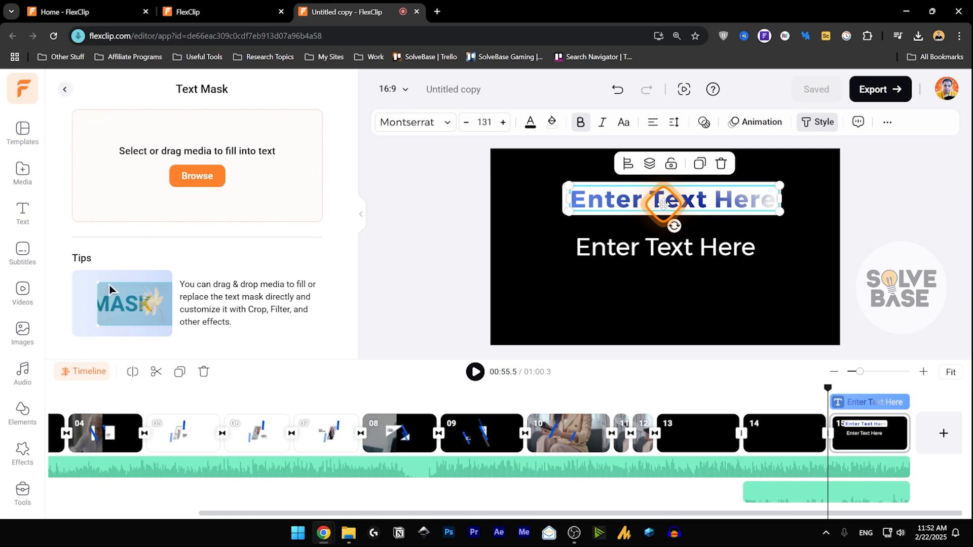
# Step: Move the masked text slightly left in the frame and play back the scene
pyautogui.moveTo(663, 203)
pyautogui.mouseDown()
pyautogui.moveTo(608, 195)
pyautogui.moveTo(646, 183)
pyautogui.moveTo(651, 196)
pyautogui.mouseUp()
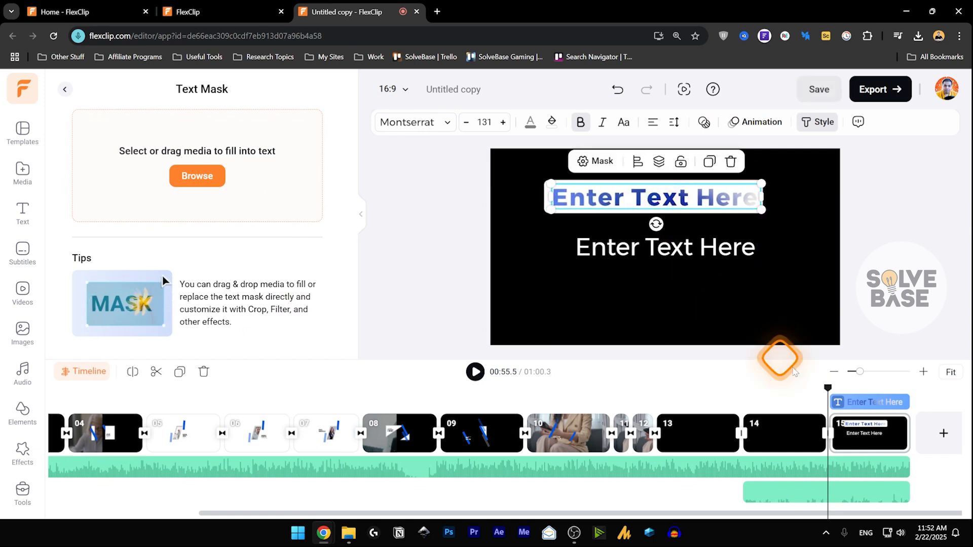
pyautogui.click(476, 373)
pyautogui.click(569, 195)
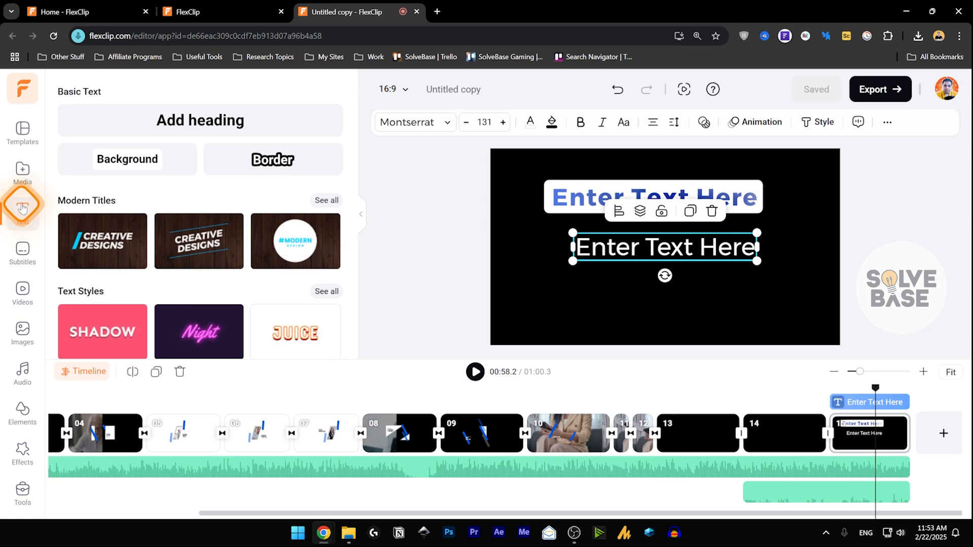
# Step: Add the Subscribed social media title with the bell to scene 15 and place it over the lower text
pyautogui.scroll(-1, 210, 239)
pyautogui.scroll(-2, 220, 225)
pyautogui.scroll(-2, 219, 225)
pyautogui.scroll(1, 219, 225)
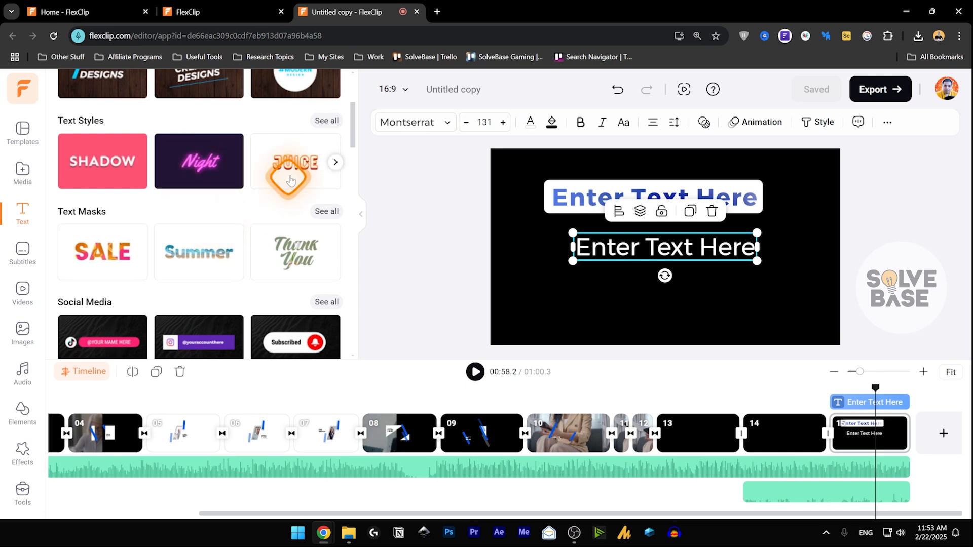
pyautogui.scroll(-2, 350, 130)
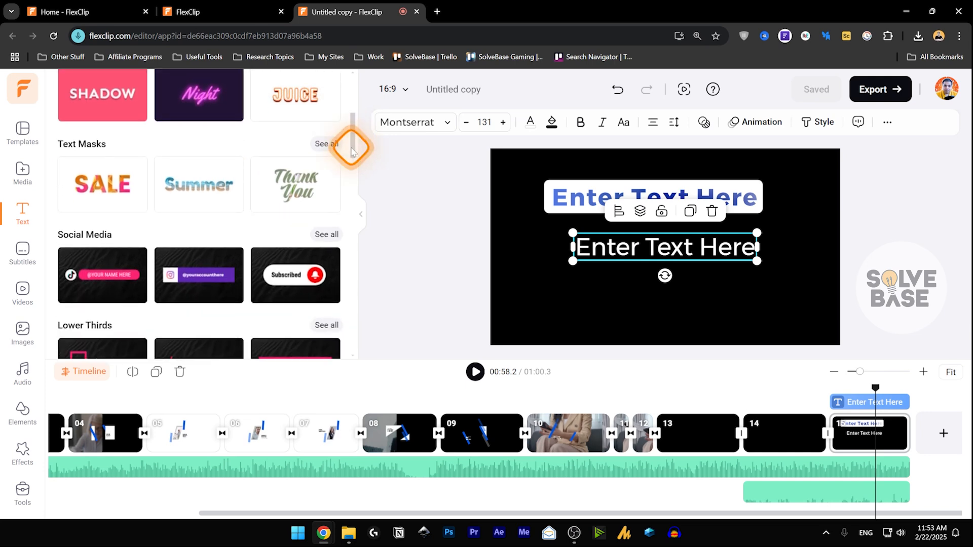
pyautogui.scroll(-2, 324, 167)
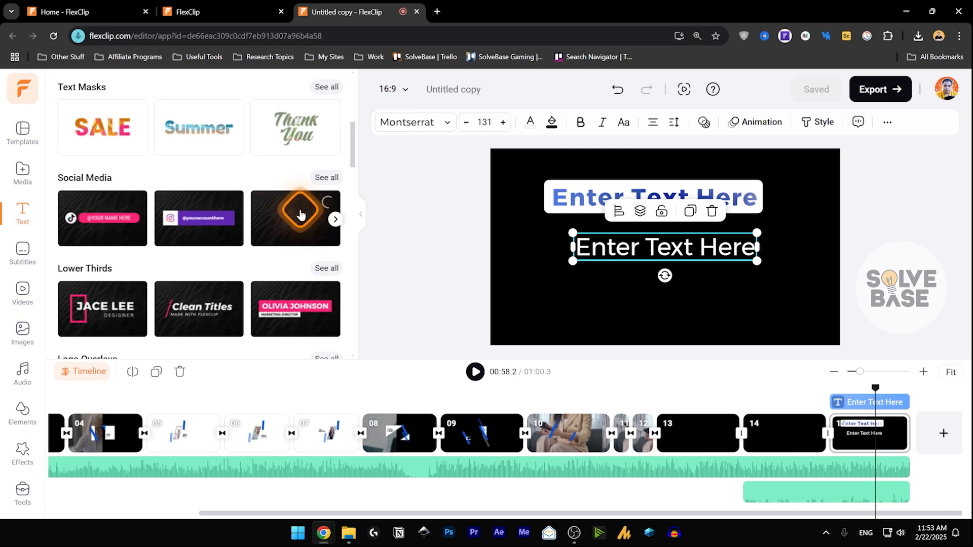
pyautogui.click(301, 214)
pyautogui.moveTo(662, 246); pyautogui.dragTo(647, 270)
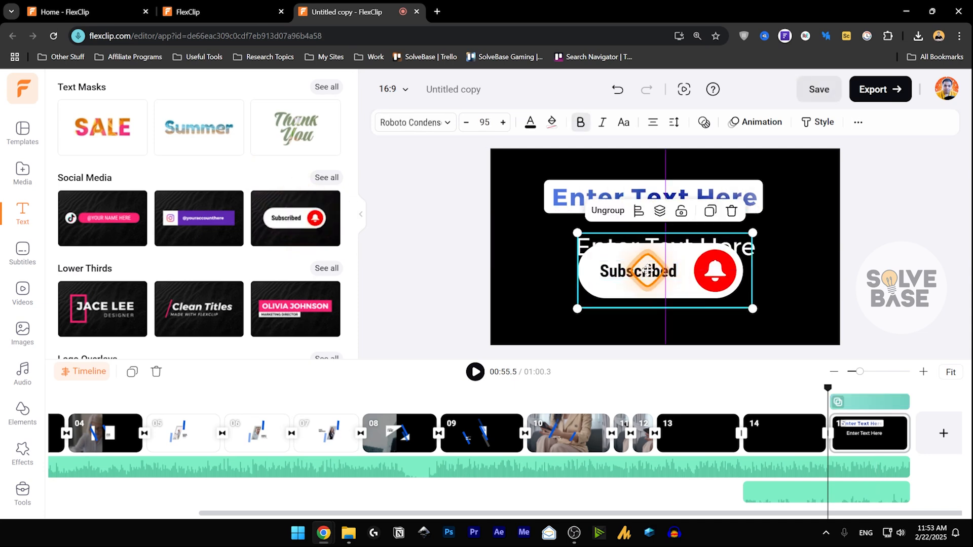
pyautogui.click(646, 271)
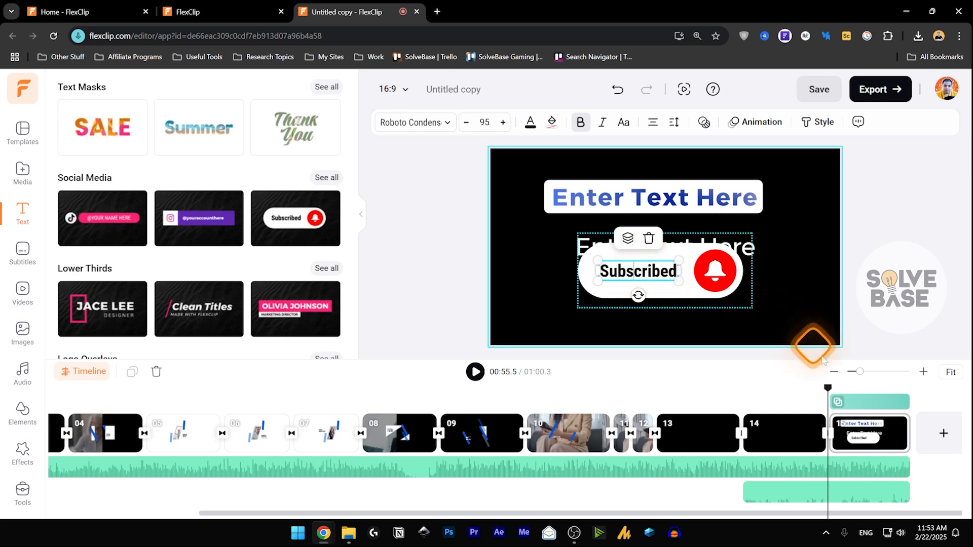
# Step: Scrub the playhead through scene 15 to preview the Subscribed title's animation
pyautogui.click(828, 389)
pyautogui.moveTo(829, 393); pyautogui.dragTo(870, 400)
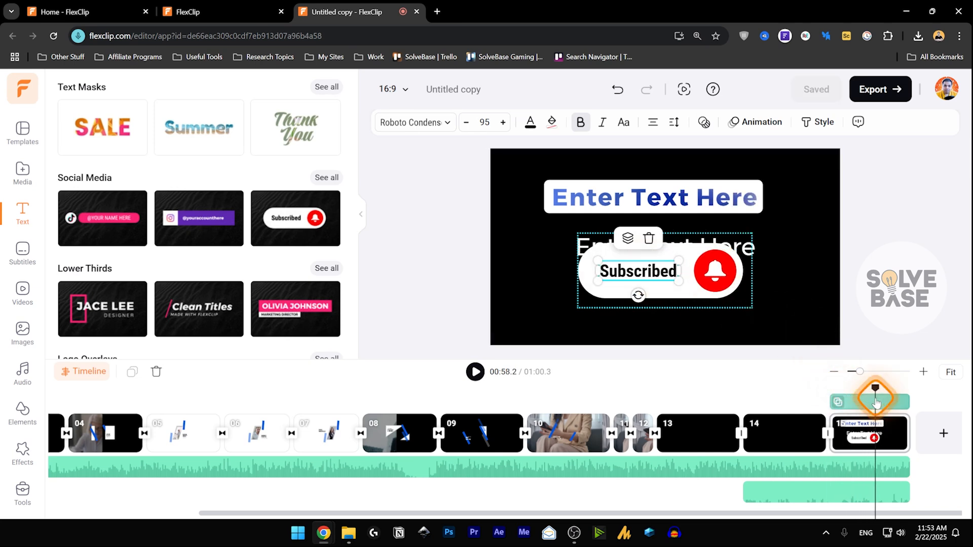
pyautogui.moveTo(875, 401); pyautogui.dragTo(845, 391)
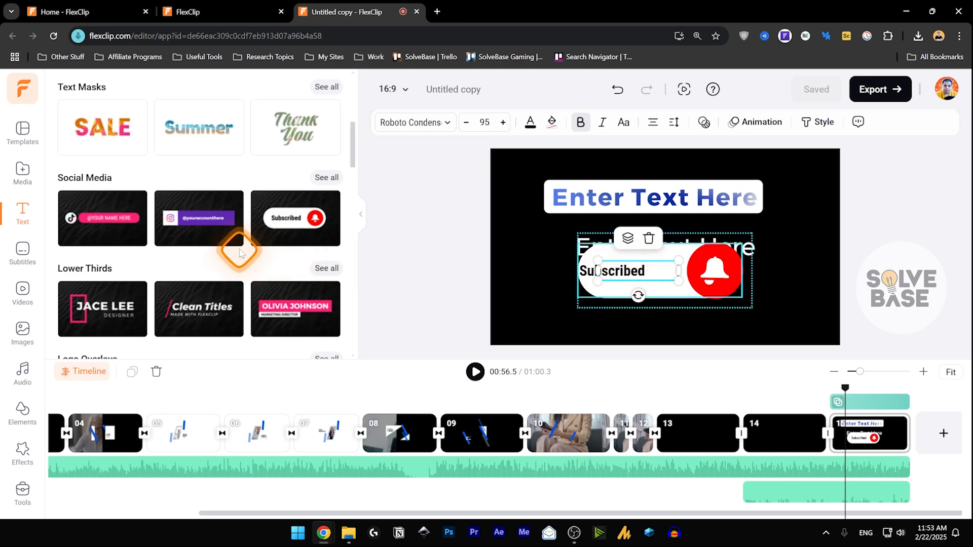
# Step: Add the logo overlay with logo name and website to scene 15 and place it in the frame's lower-left area
pyautogui.scroll(-4, 240, 243)
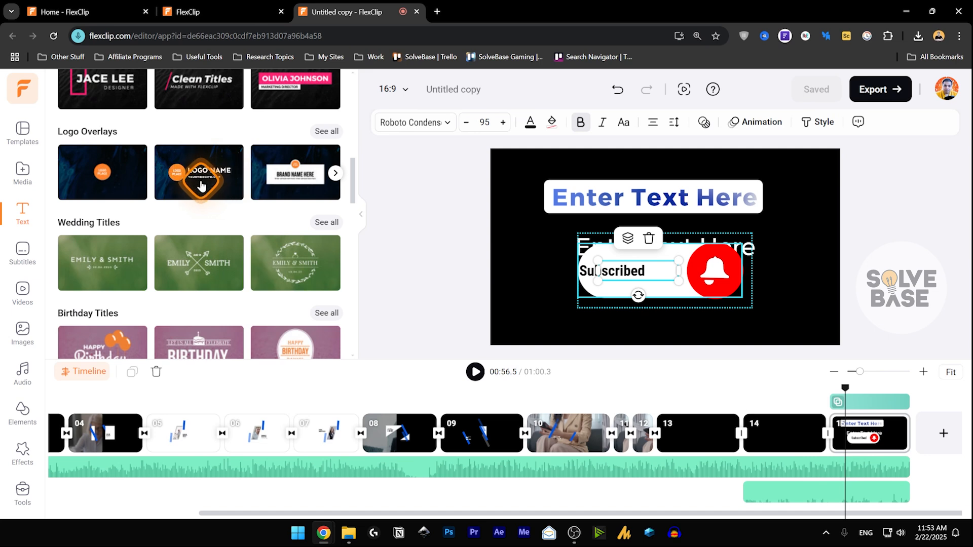
pyautogui.moveTo(199, 184); pyautogui.dragTo(642, 228)
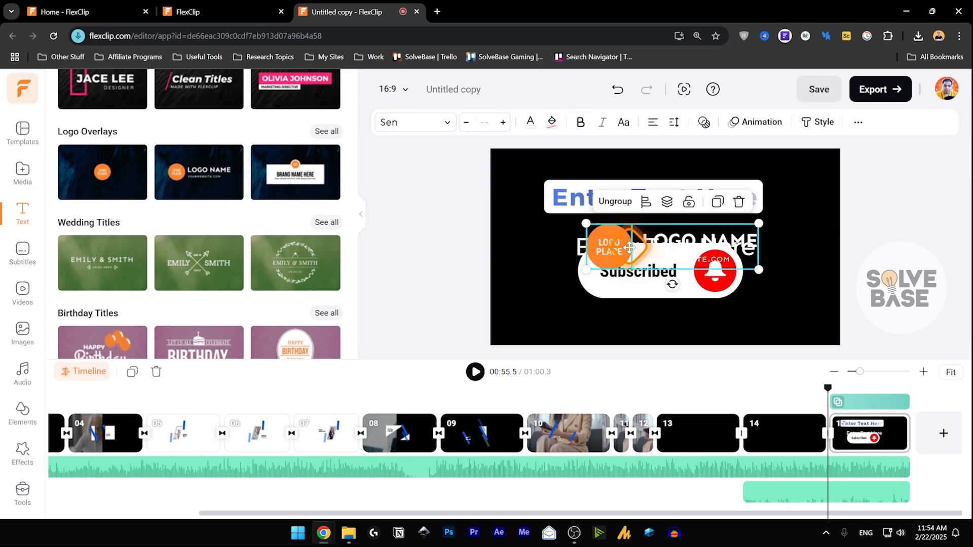
pyautogui.moveTo(640, 257); pyautogui.dragTo(566, 319)
# Step: Move the Subscribed title to the upper right of the video frame and select its bell element
pyautogui.moveTo(717, 275); pyautogui.dragTo(788, 227)
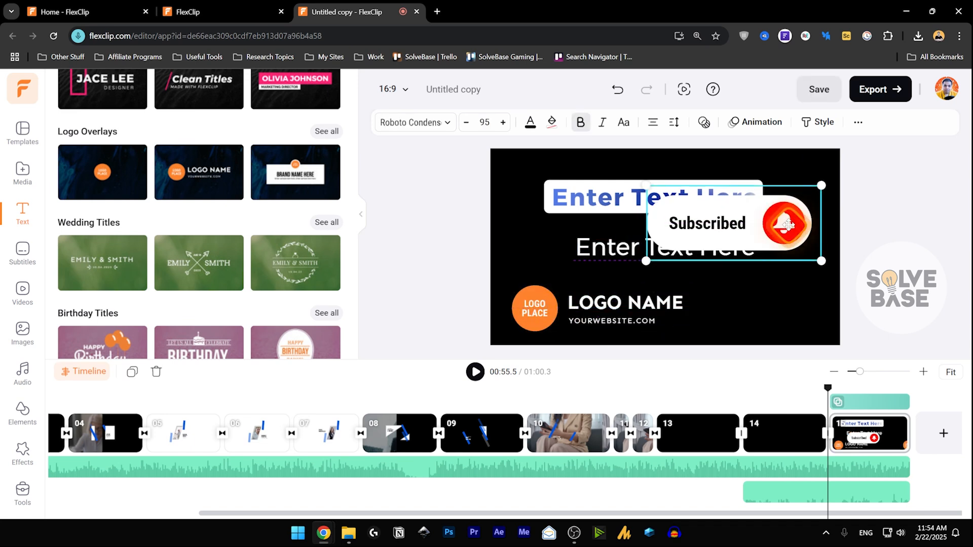
pyautogui.click(788, 227)
pyautogui.moveTo(820, 187)
pyautogui.mouseDown()
pyautogui.moveTo(751, 219)
pyautogui.moveTo(820, 187)
pyautogui.mouseUp()
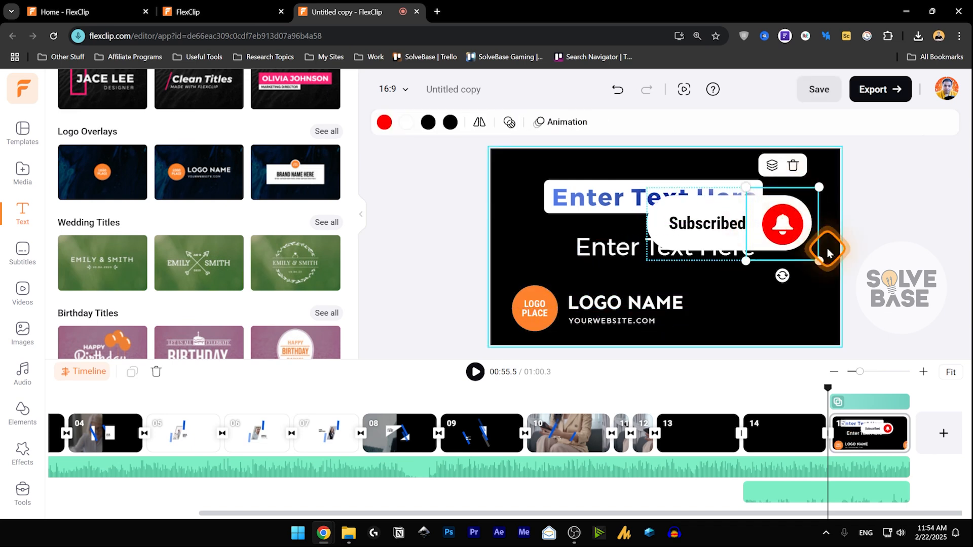
# Step: Shrink the logo overlay and position it in the lower-left corner of the video frame
pyautogui.click(584, 317)
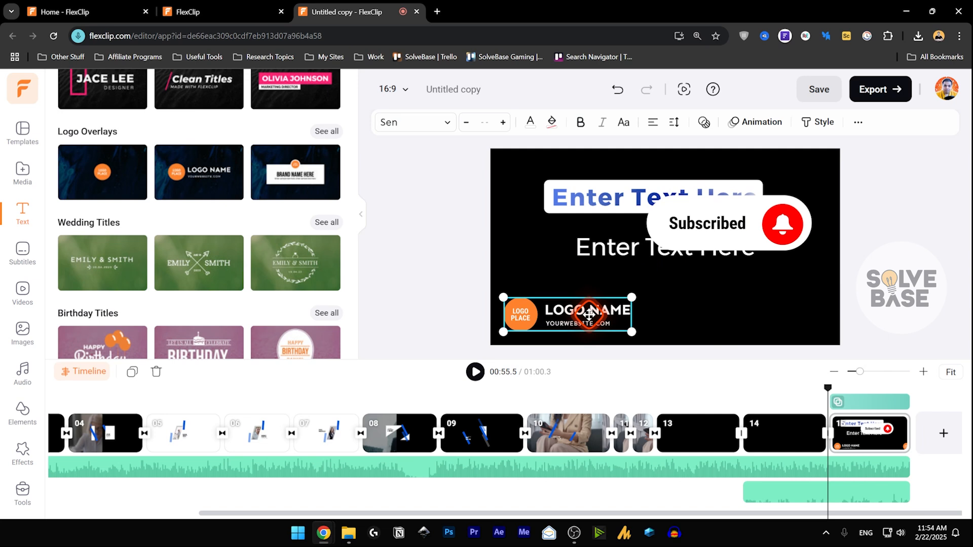
pyautogui.moveTo(589, 315); pyautogui.dragTo(587, 317)
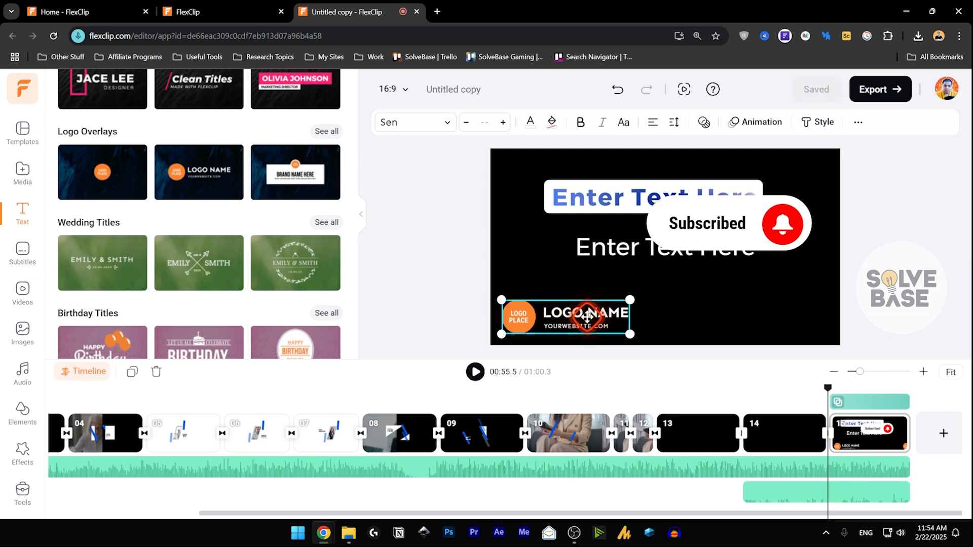
pyautogui.click(633, 131)
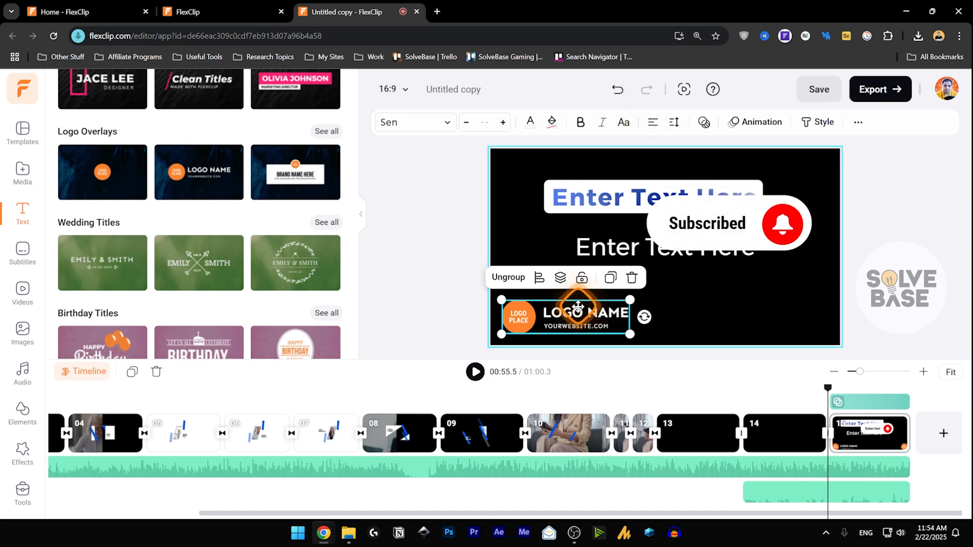
pyautogui.click(581, 327)
pyautogui.click(524, 319)
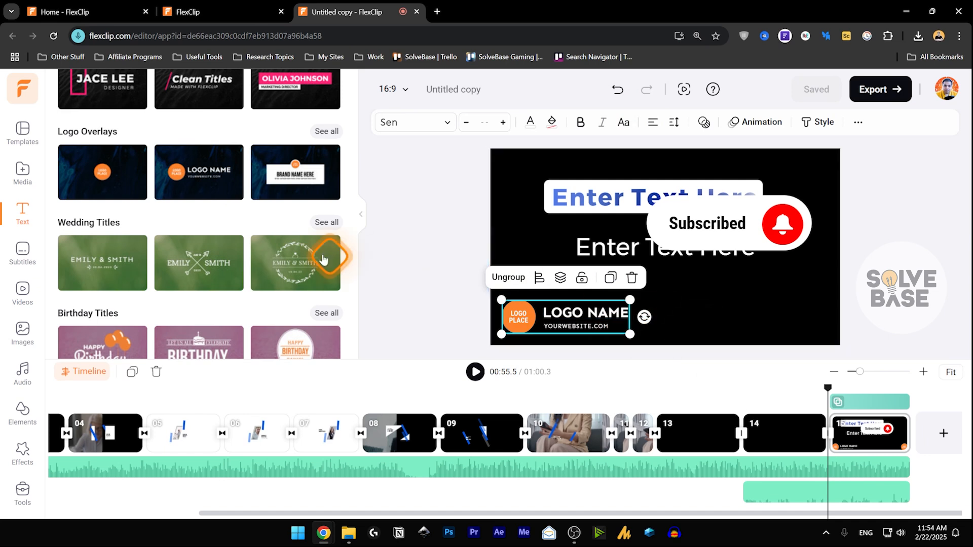
# Step: Open the subtitle options and clear the slideshow timeline down to one blank 5.0s scene
pyautogui.click(23, 259)
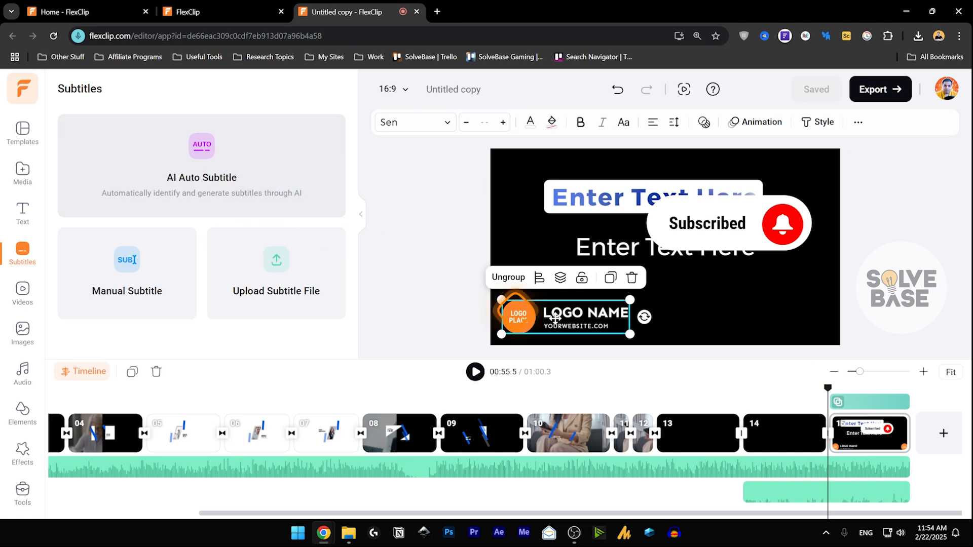
pyautogui.click(861, 439)
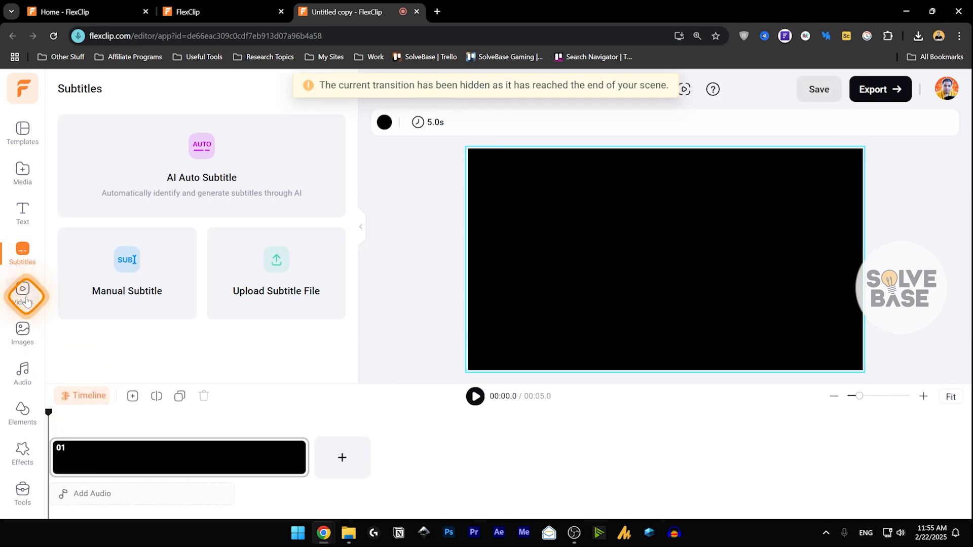
# Step: Upload the video how to use adobe firefly cam.mp4 from the computer to the project media
pyautogui.click(28, 174)
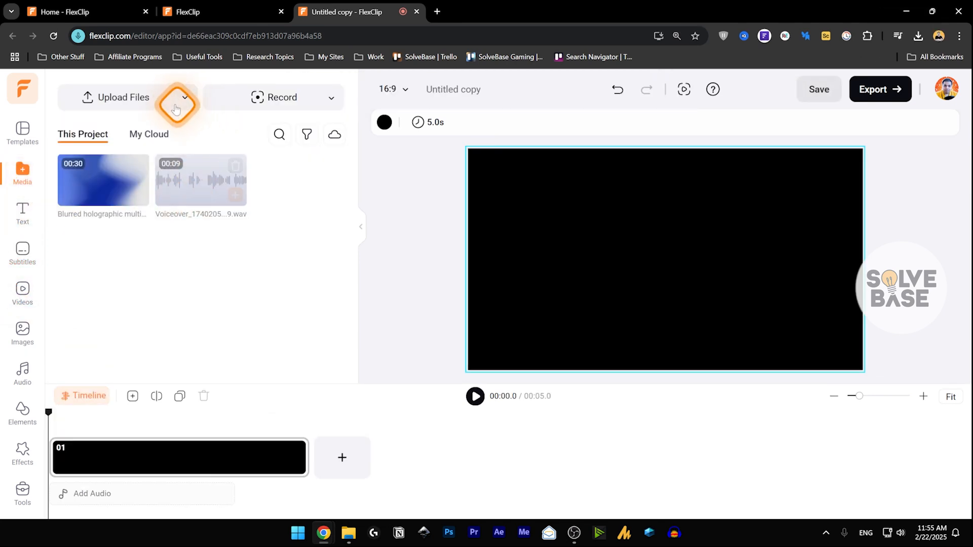
pyautogui.click(145, 99)
pyautogui.click(470, 190)
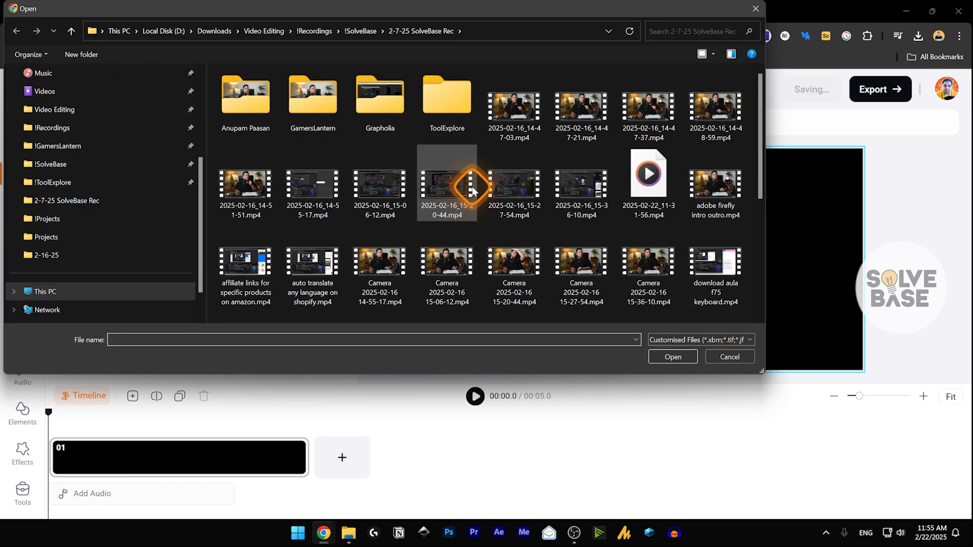
pyautogui.scroll(-3, 582, 239)
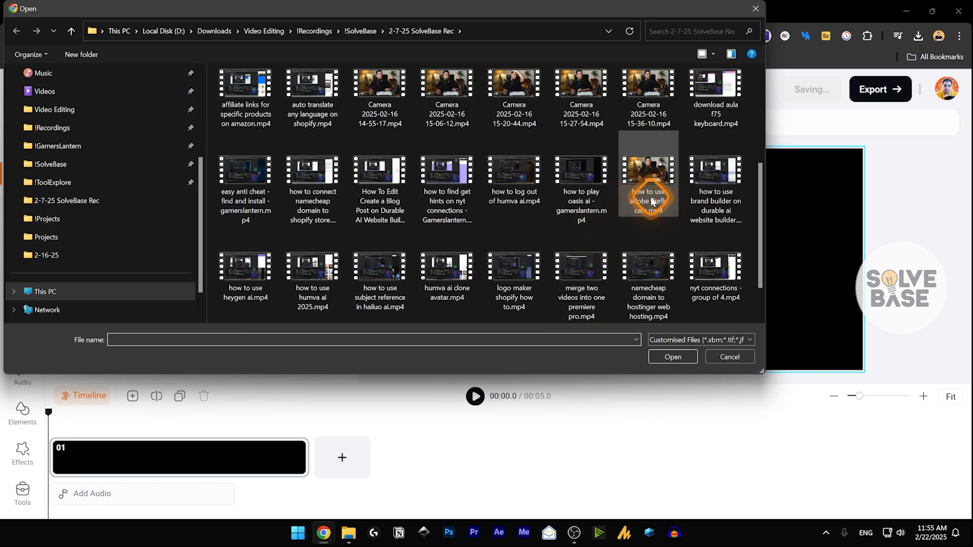
pyautogui.doubleClick(652, 202)
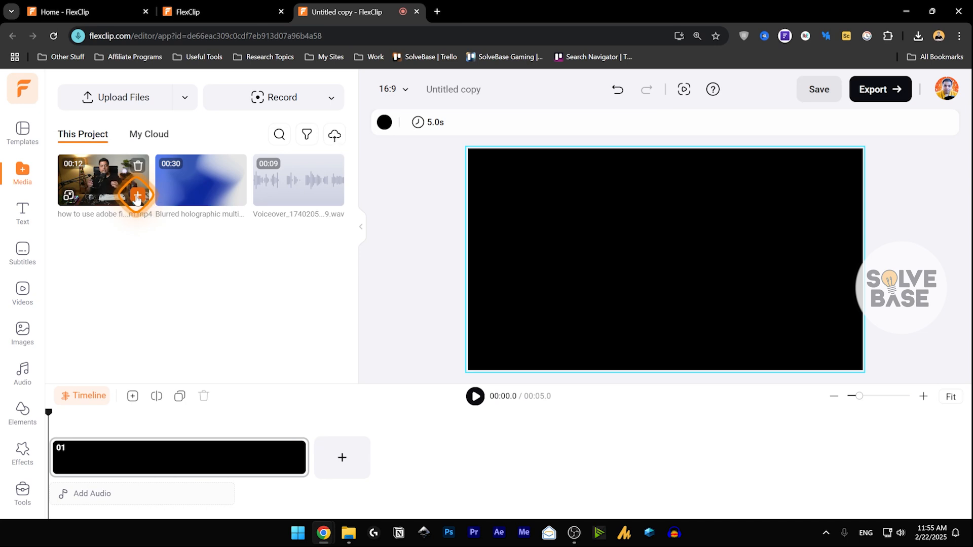
# Step: Add the uploaded video to the timeline twice, as scenes 01 and 02, and select the second clip
pyautogui.click(69, 198)
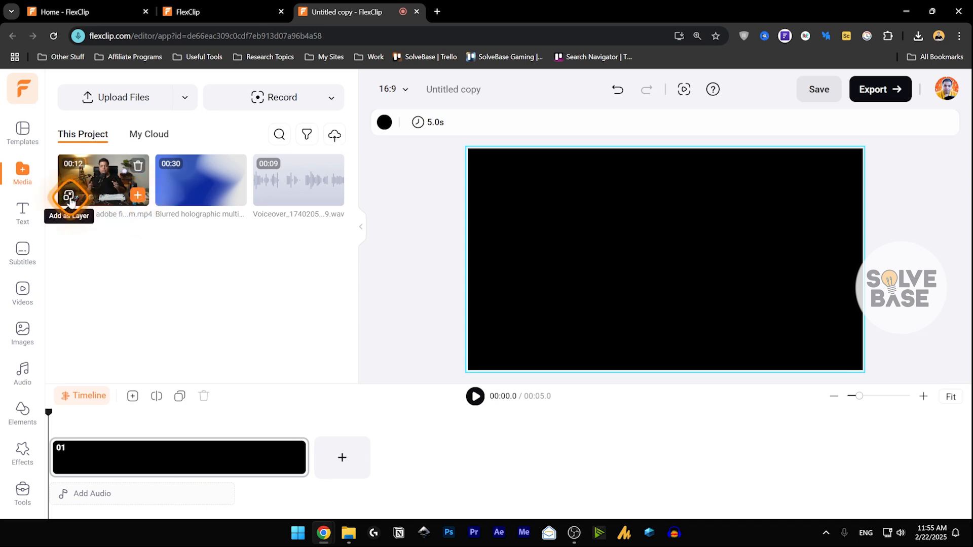
pyautogui.doubleClick(138, 195)
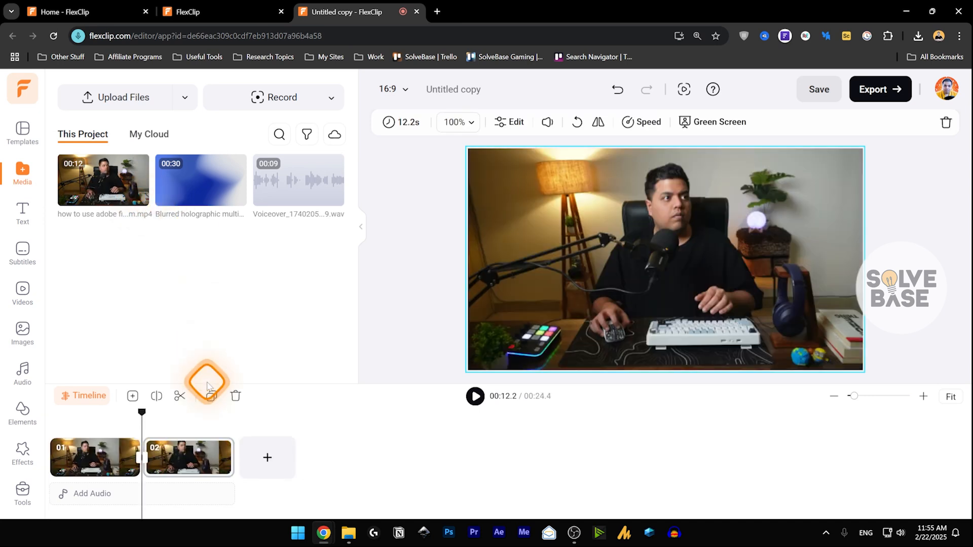
pyautogui.click(175, 467)
pyautogui.click(98, 458)
pyautogui.click(171, 462)
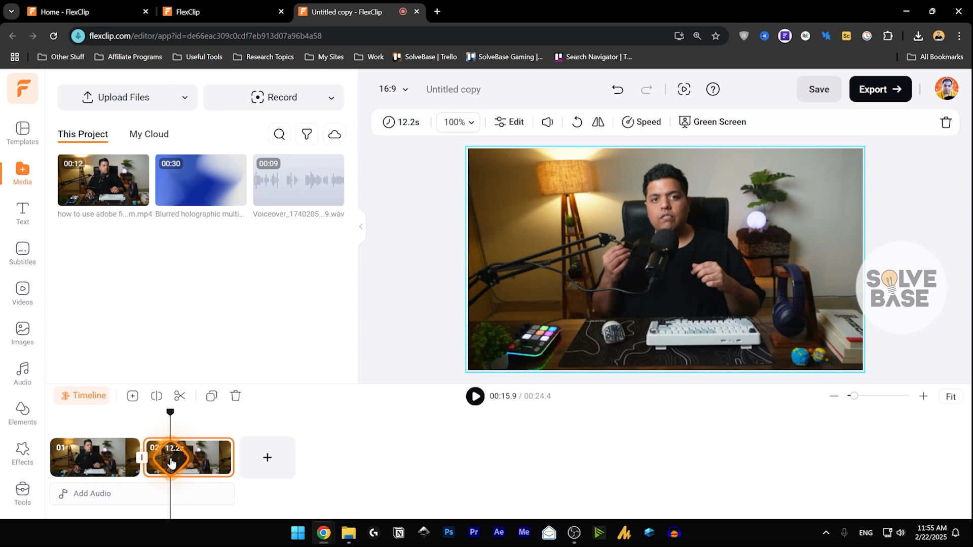
# Step: Delete the duplicate second clip, scene 02, from the timeline
pyautogui.press('Delete')
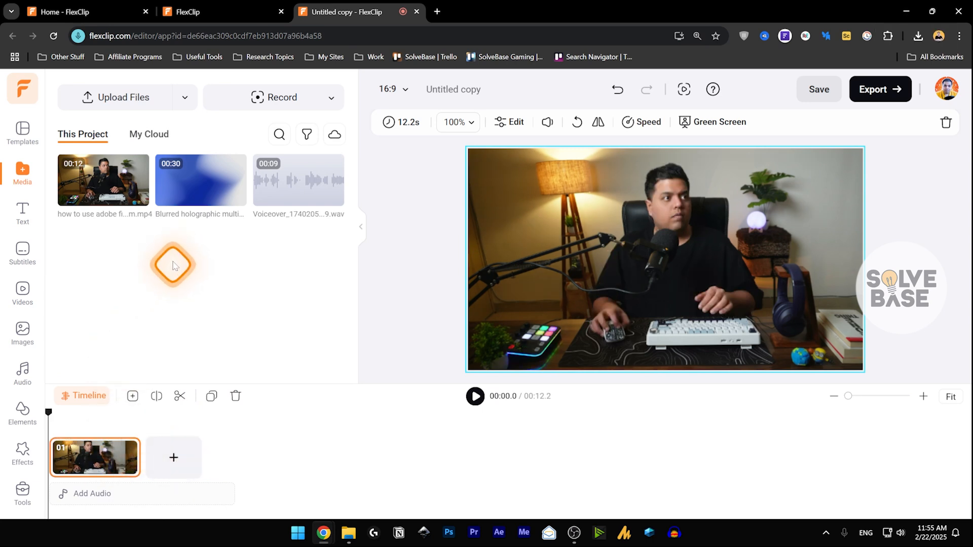
# Step: Try the blurred holographic video as an overlay layer in the lower-right part of the frame and remove it again
pyautogui.moveTo(213, 188)
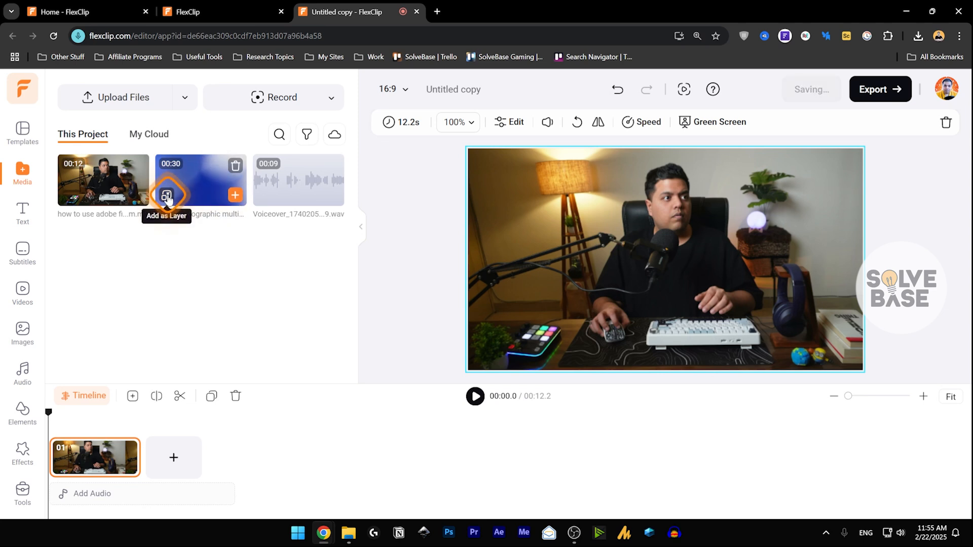
pyautogui.click(167, 197)
pyautogui.moveTo(675, 256); pyautogui.dragTo(747, 312)
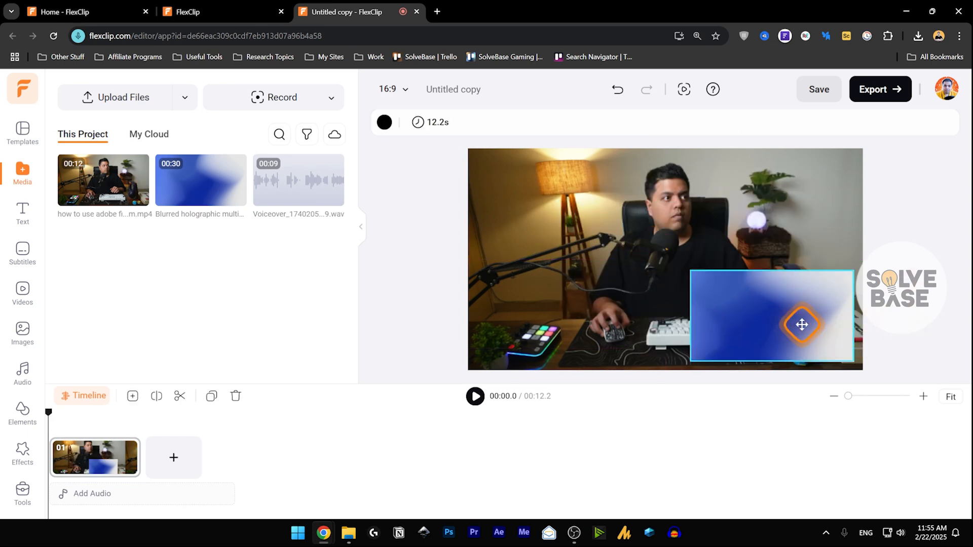
pyautogui.click(802, 325)
pyautogui.press('Delete')
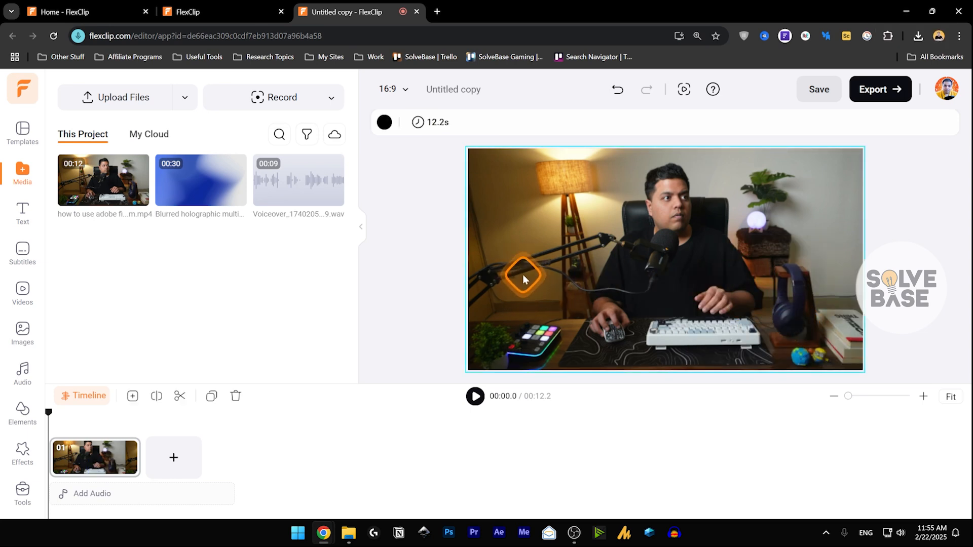
# Step: With scene 01 selected and the playhead at about 5.1 s, open AI Auto Subtitle and choose the White Bar style
pyautogui.click(53, 456)
pyautogui.moveTo(48, 412); pyautogui.dragTo(86, 413)
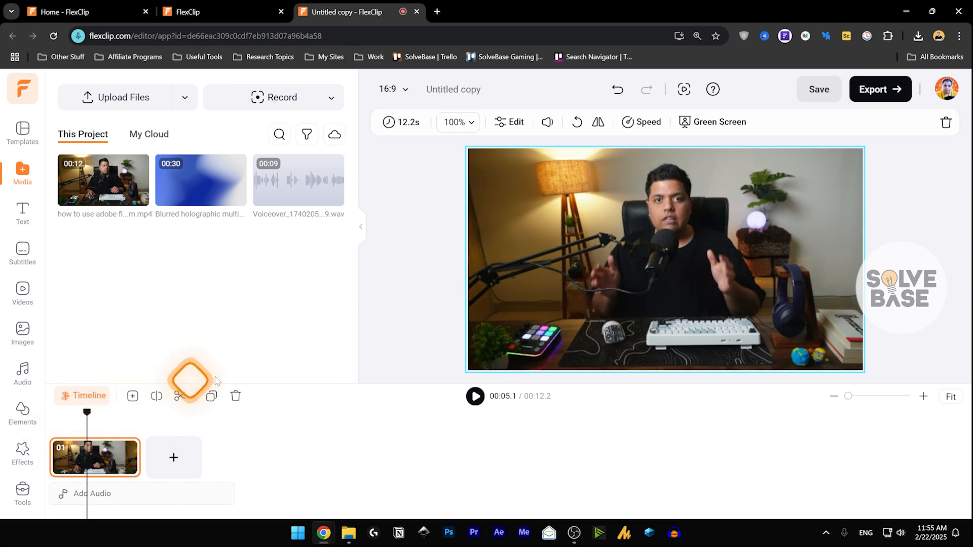
pyautogui.click(33, 248)
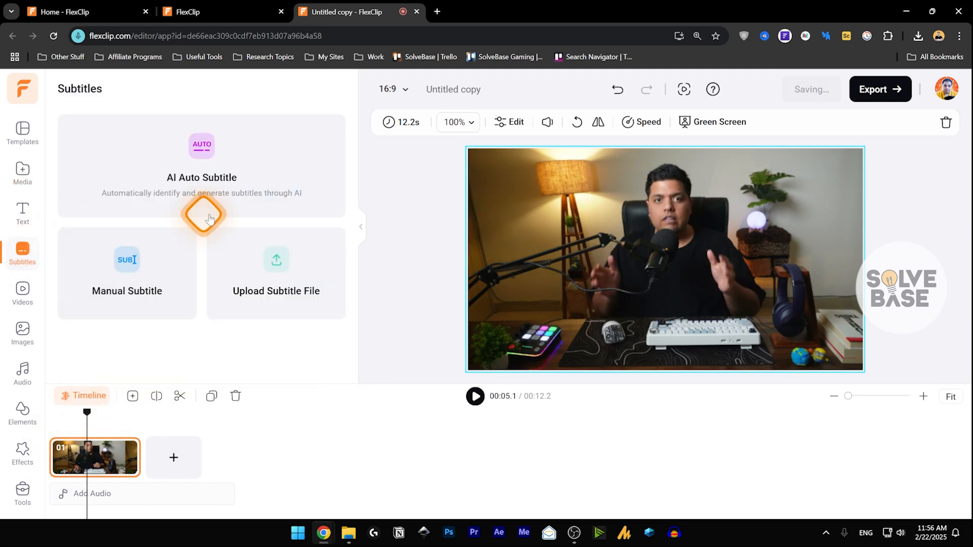
pyautogui.click(234, 168)
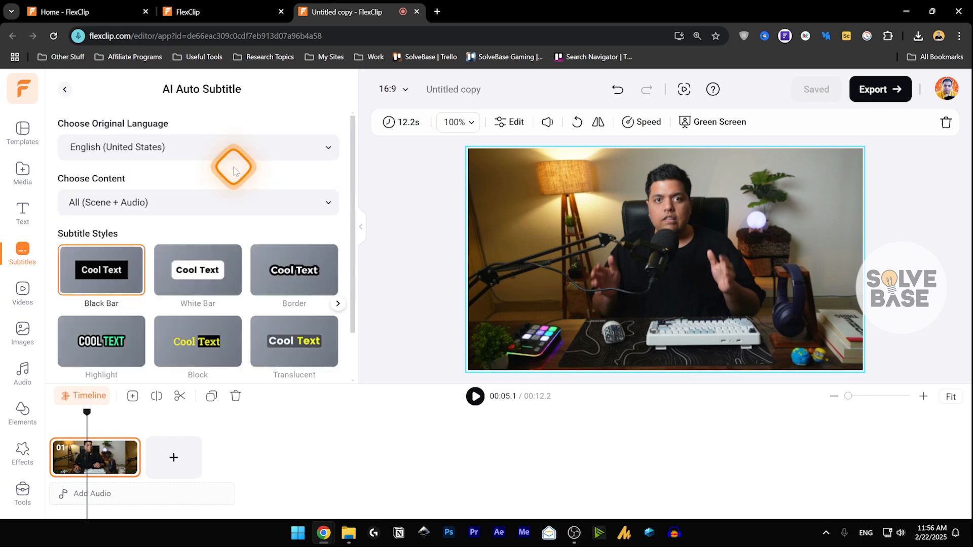
pyautogui.scroll(-2, 348, 178)
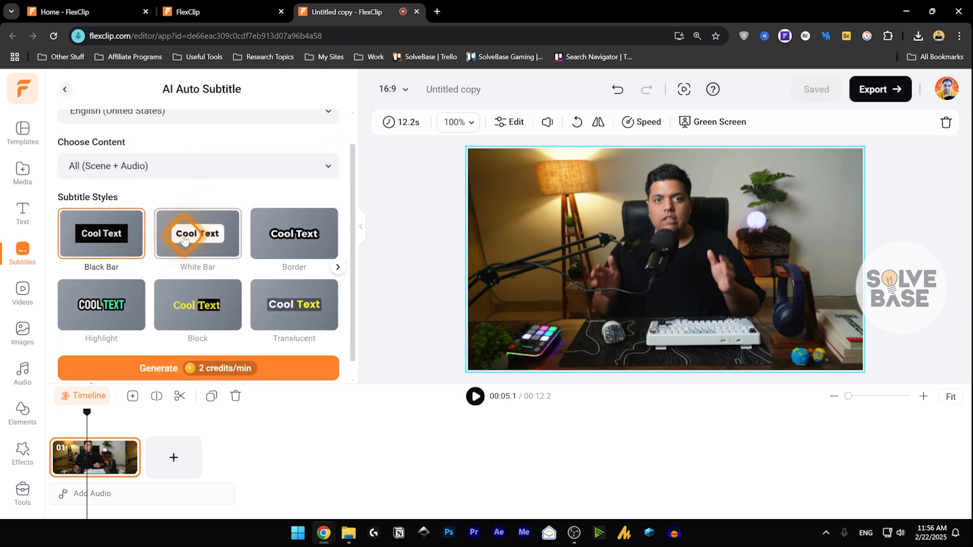
pyautogui.click(195, 238)
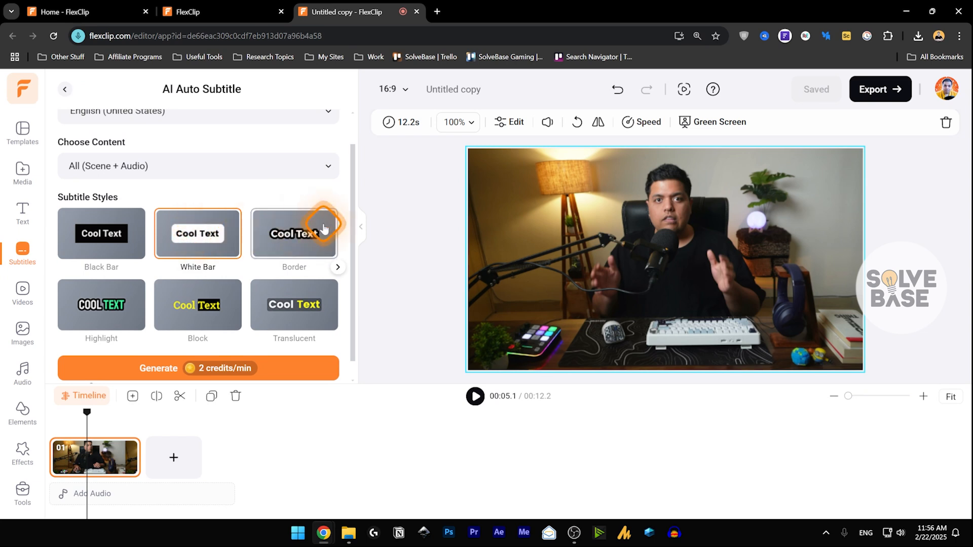
# Step: Browse the other subtitle styles, such as Dark, White Bar Highlight and Shadowed Block
pyautogui.click(338, 267)
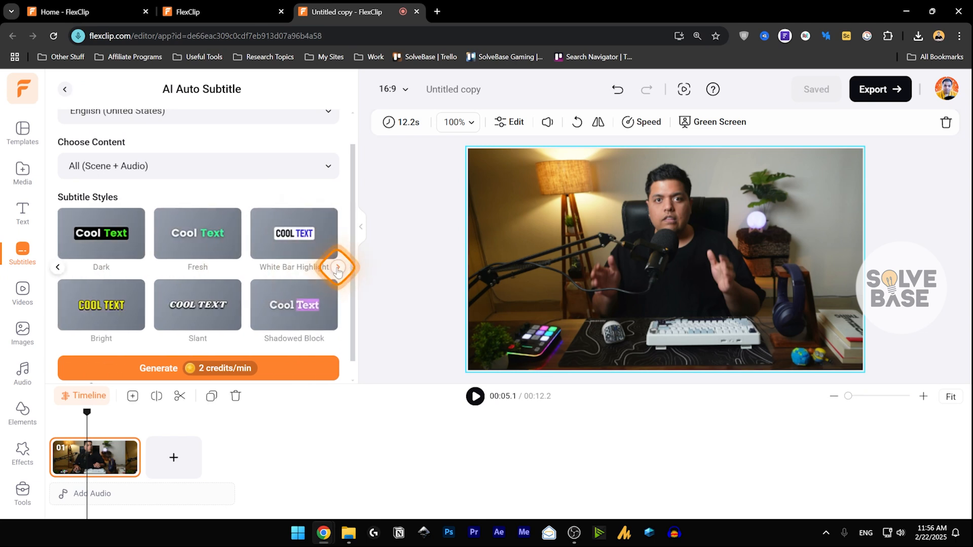
pyautogui.click(309, 302)
pyautogui.click(291, 236)
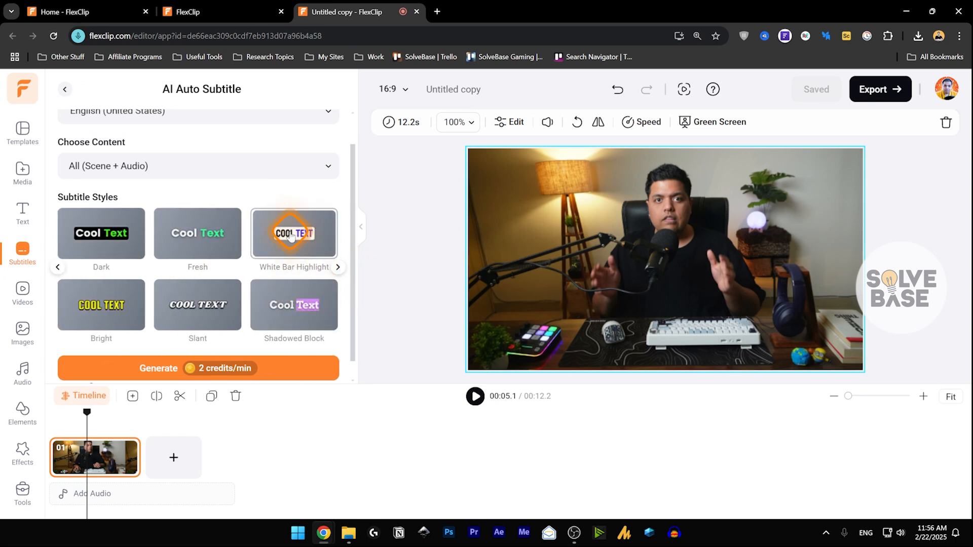
pyautogui.click(322, 304)
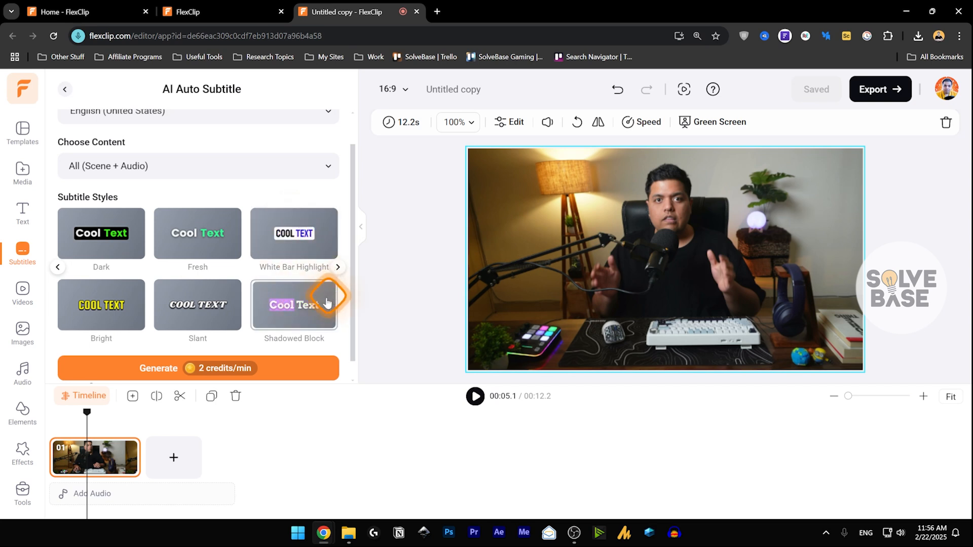
pyautogui.click(289, 252)
pyautogui.click(296, 241)
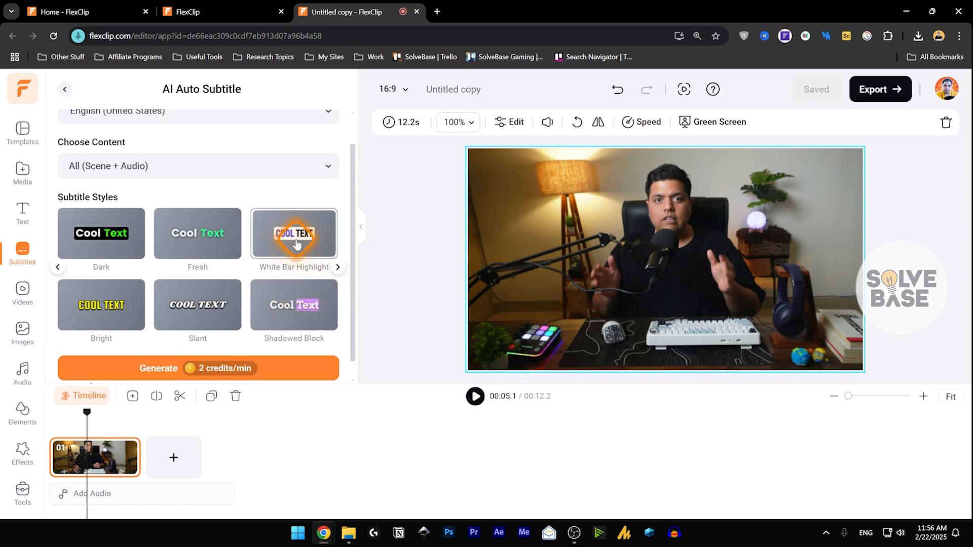
pyautogui.click(89, 239)
pyautogui.click(337, 267)
# Step: Generate AI subtitles in the White Bar style for English (United States), using all scene and audio content
pyautogui.click(187, 223)
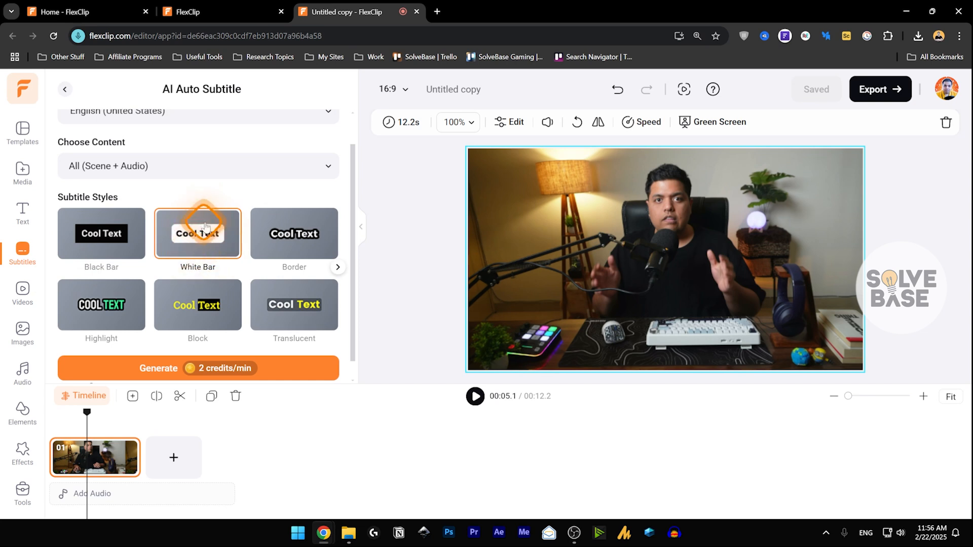
pyautogui.scroll(-1, 248, 330)
pyautogui.click(202, 349)
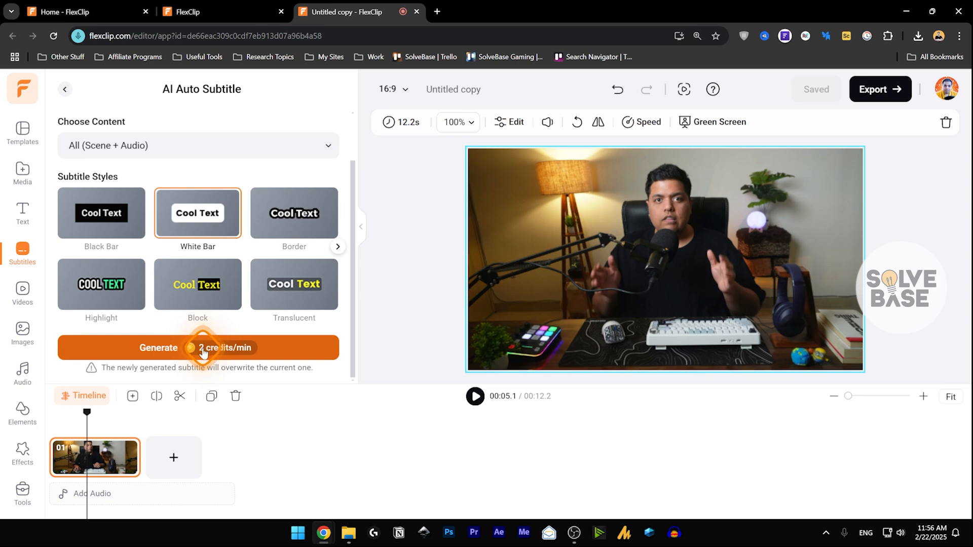
pyautogui.click(172, 350)
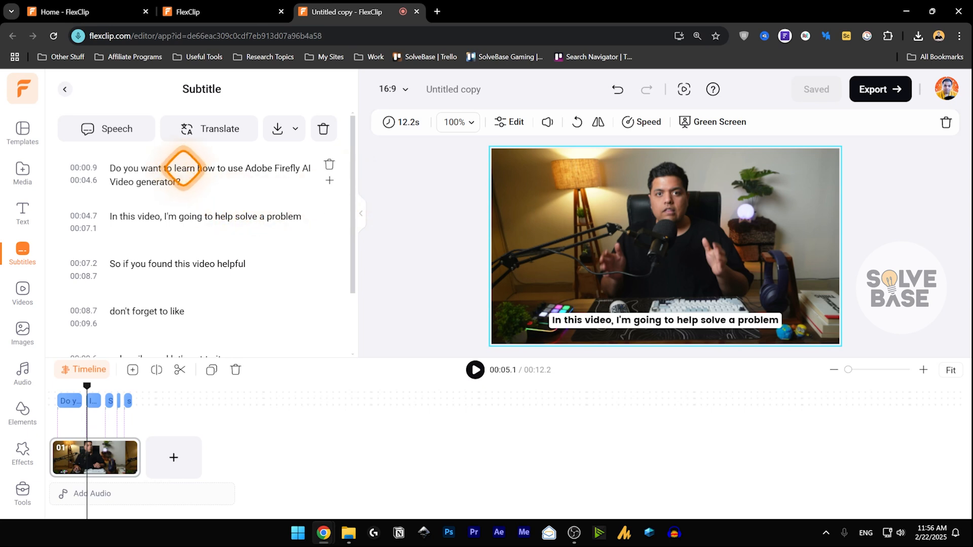
# Step: Select the first generated subtitle and examine its text, delete option and start and end time fields
pyautogui.click(183, 168)
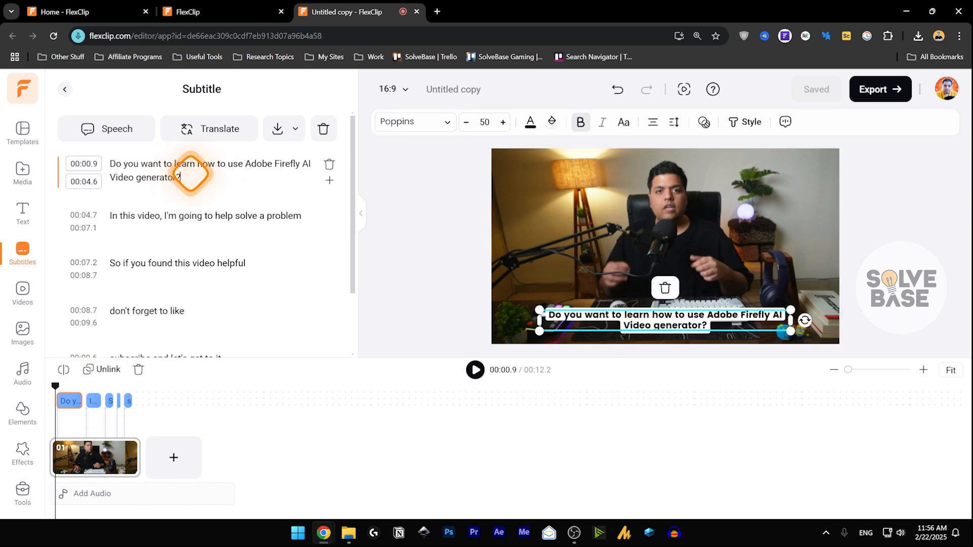
pyautogui.click(180, 175)
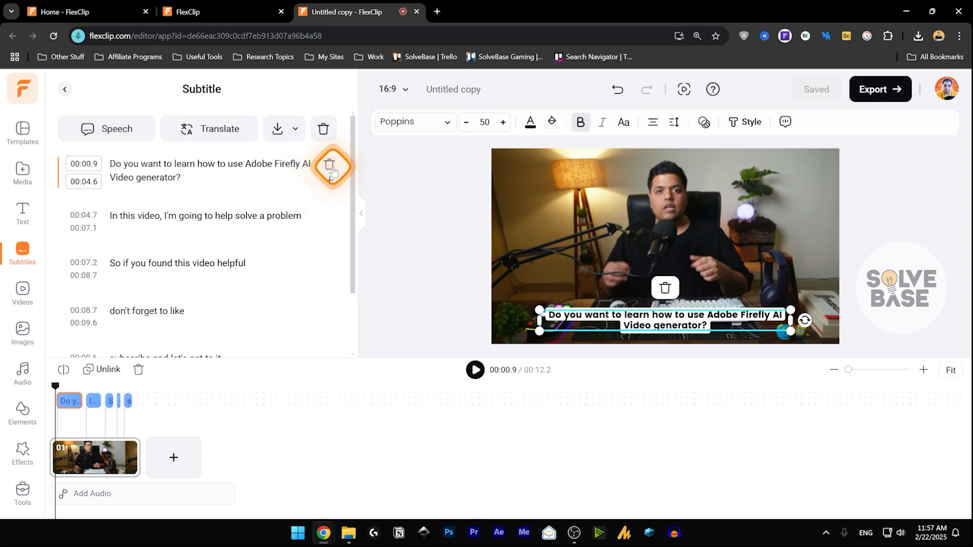
pyautogui.click(87, 181)
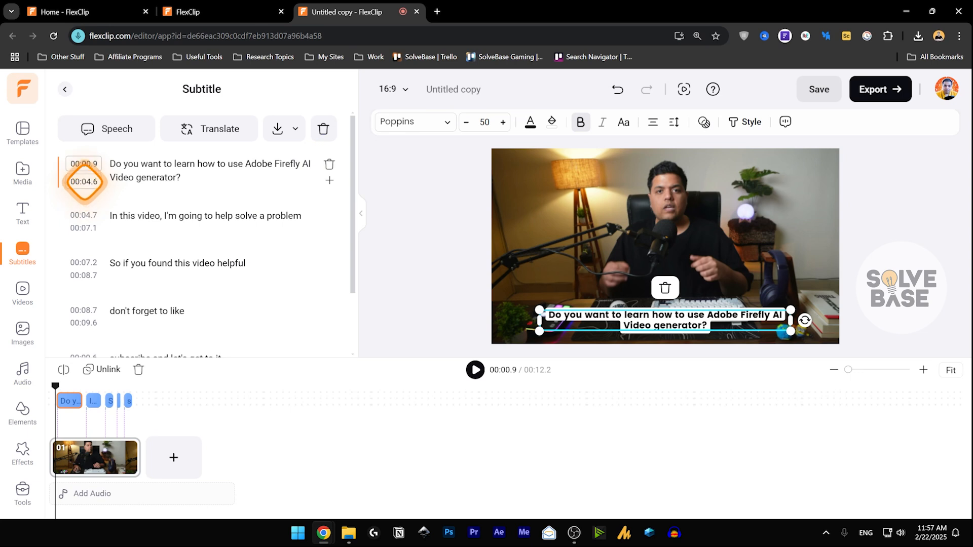
pyautogui.click(74, 411)
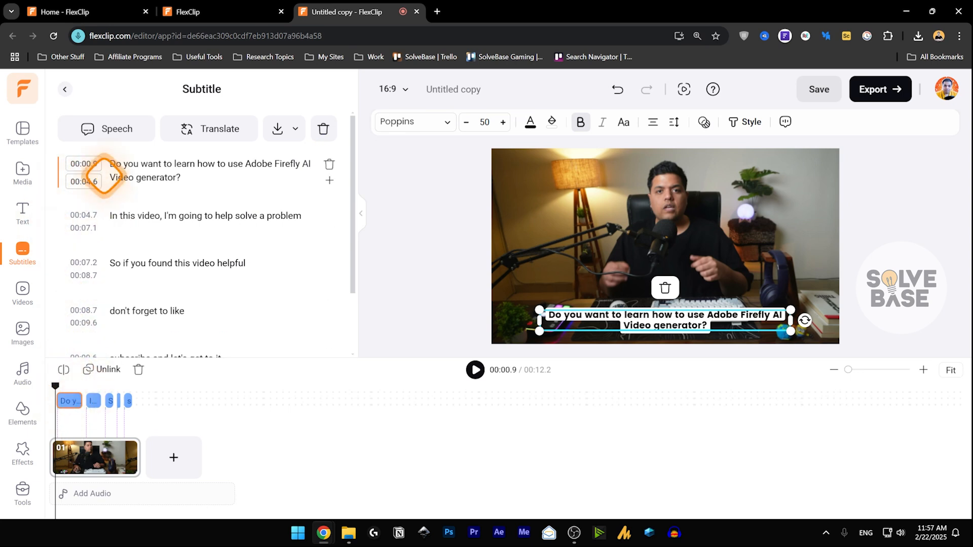
pyautogui.click(82, 161)
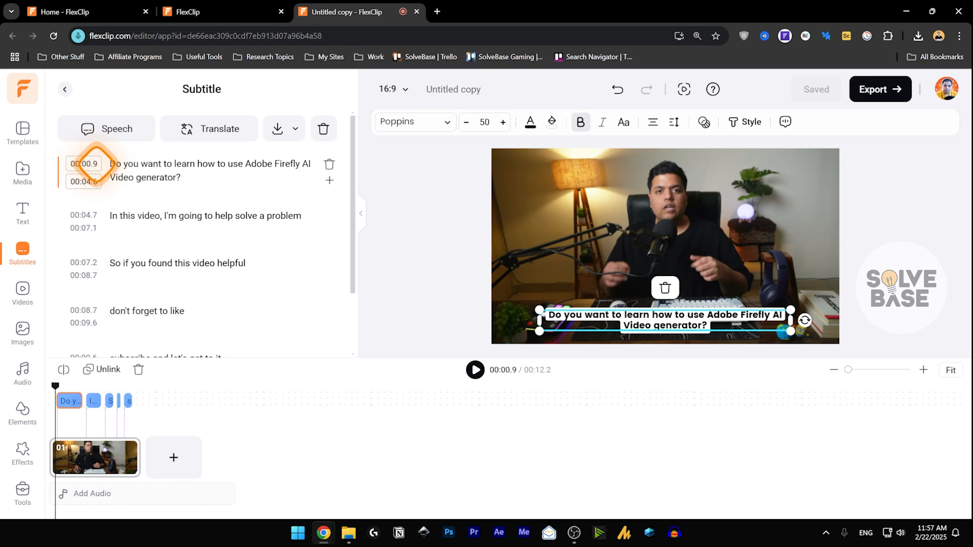
pyautogui.click(84, 181)
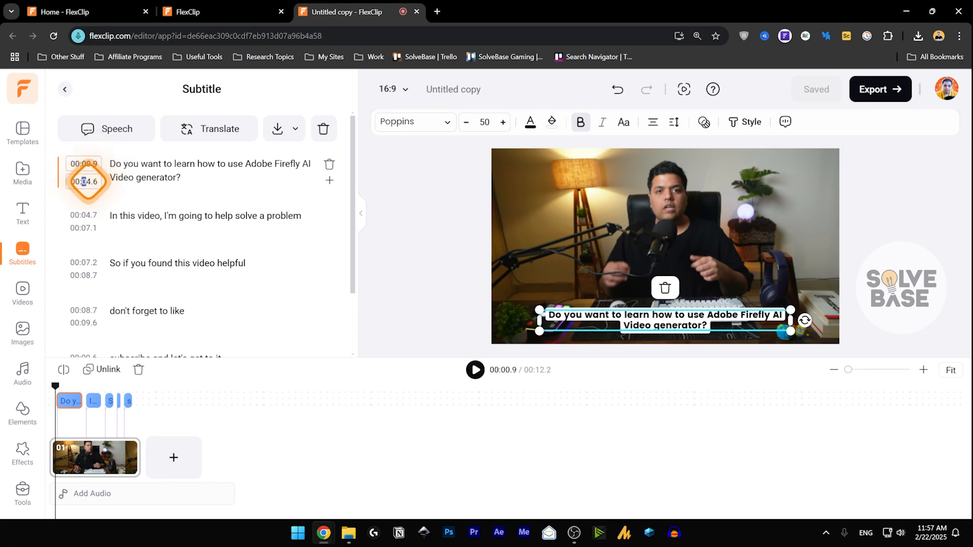
# Step: Return the playhead to the start of the video and look through the subtitle list down to the option for adding a new one
pyautogui.moveTo(55, 388); pyautogui.dragTo(48, 386)
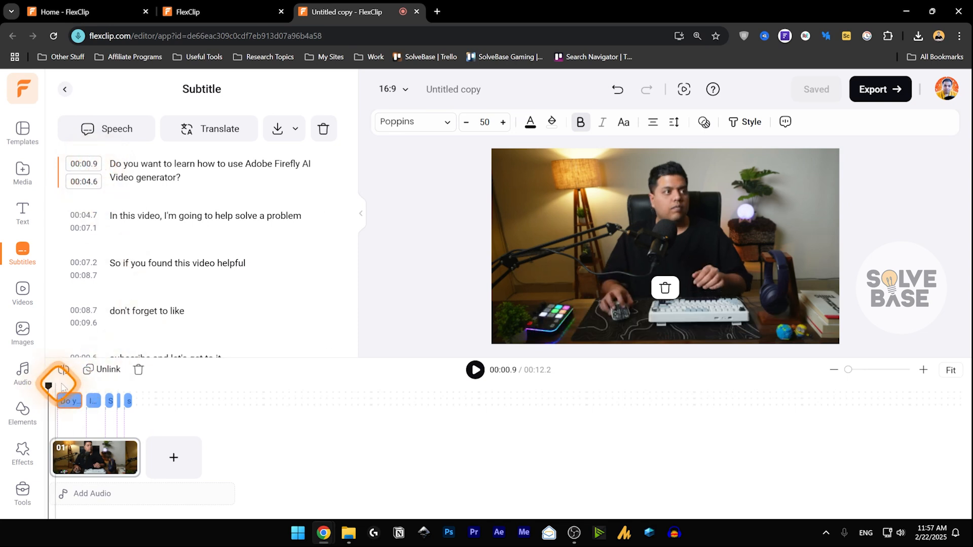
pyautogui.scroll(-2, 205, 324)
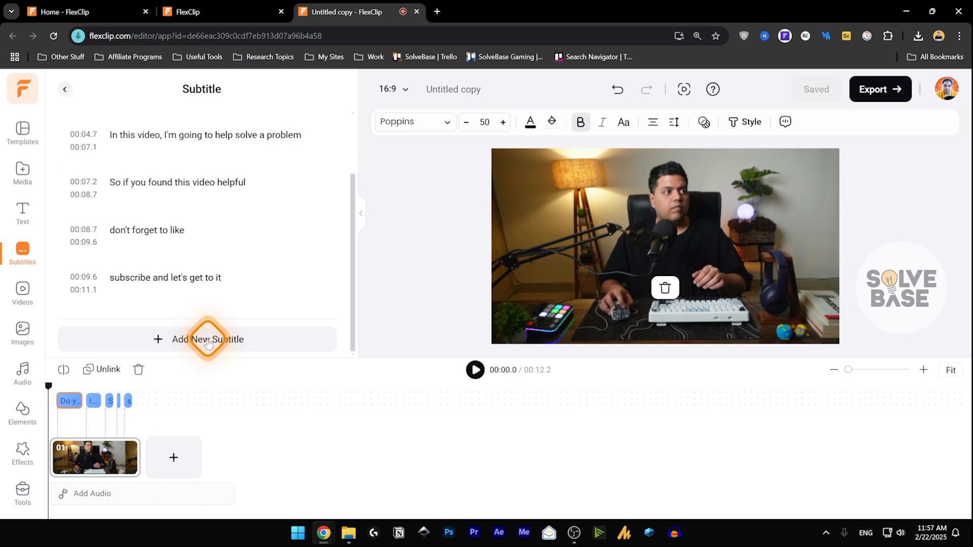
pyautogui.scroll(3, 207, 314)
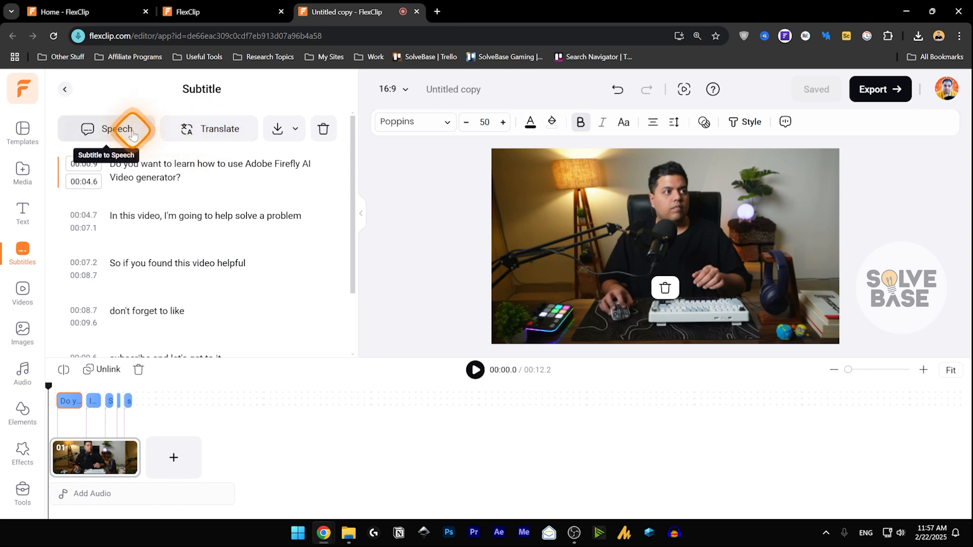
# Step: Open Subtitle To Speech for the generated subtitles, review its settings and preview the Jenny voice in the voice list
pyautogui.click(130, 132)
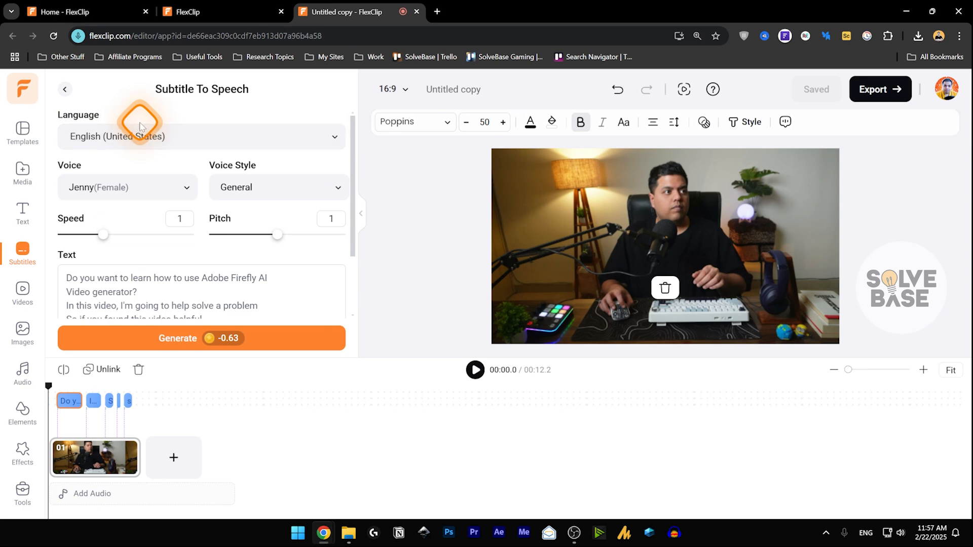
pyautogui.scroll(-2, 139, 132)
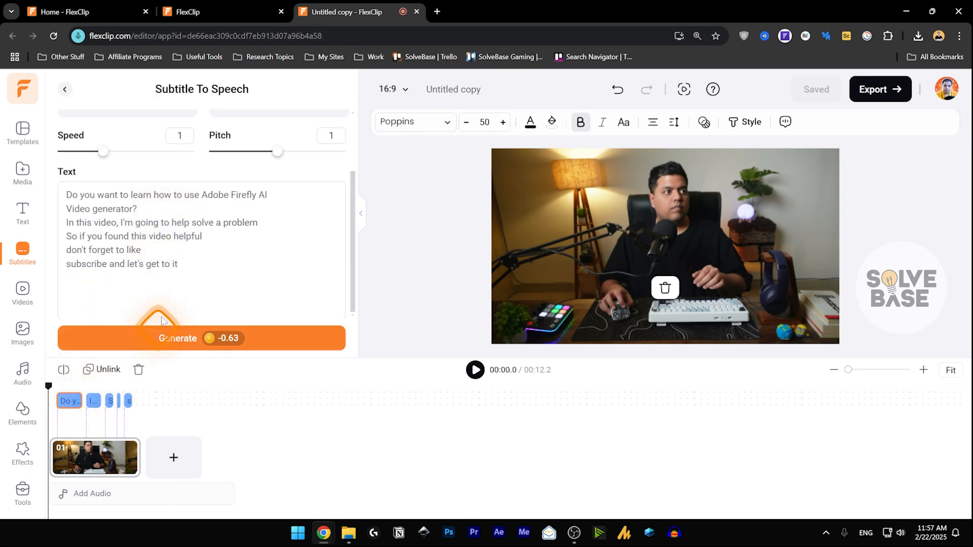
pyautogui.scroll(1, 139, 287)
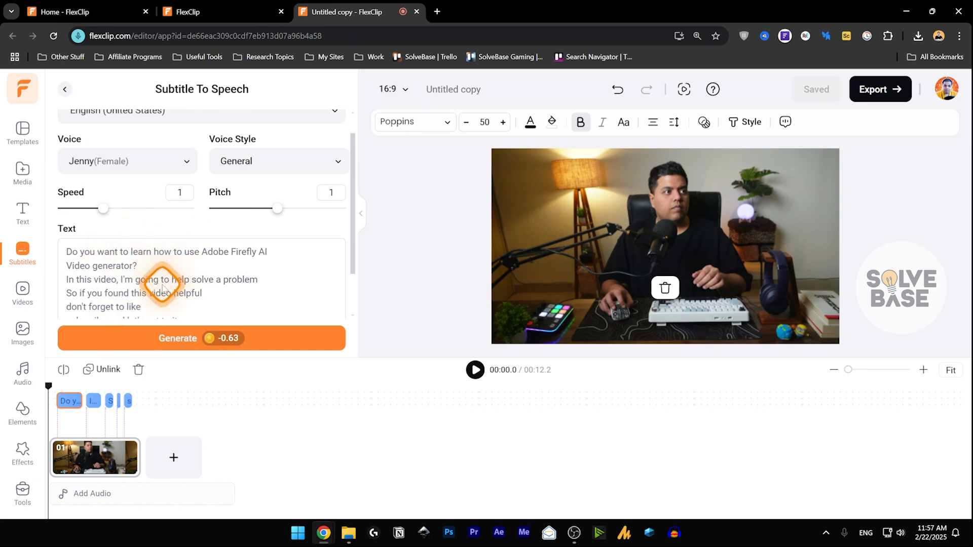
pyautogui.scroll(1, 162, 286)
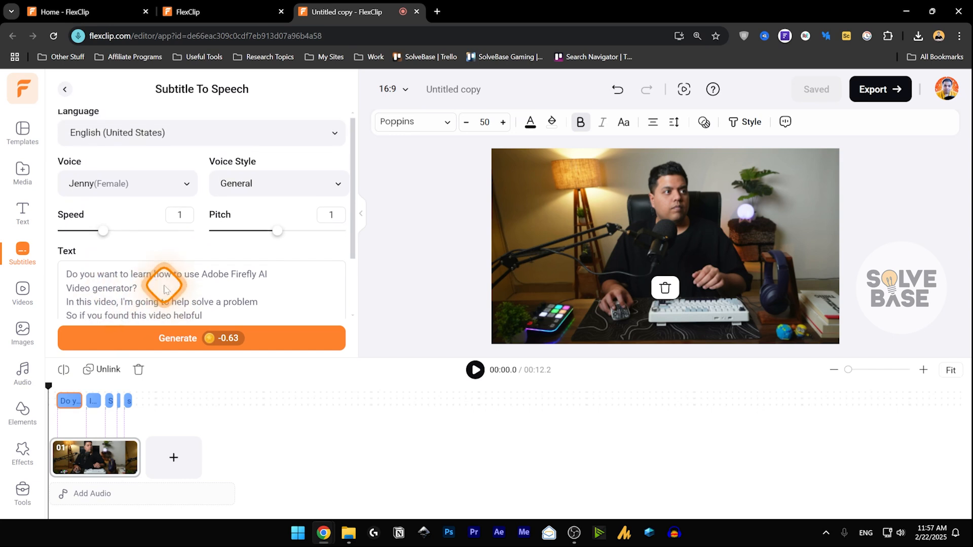
pyautogui.click(139, 190)
pyautogui.click(173, 223)
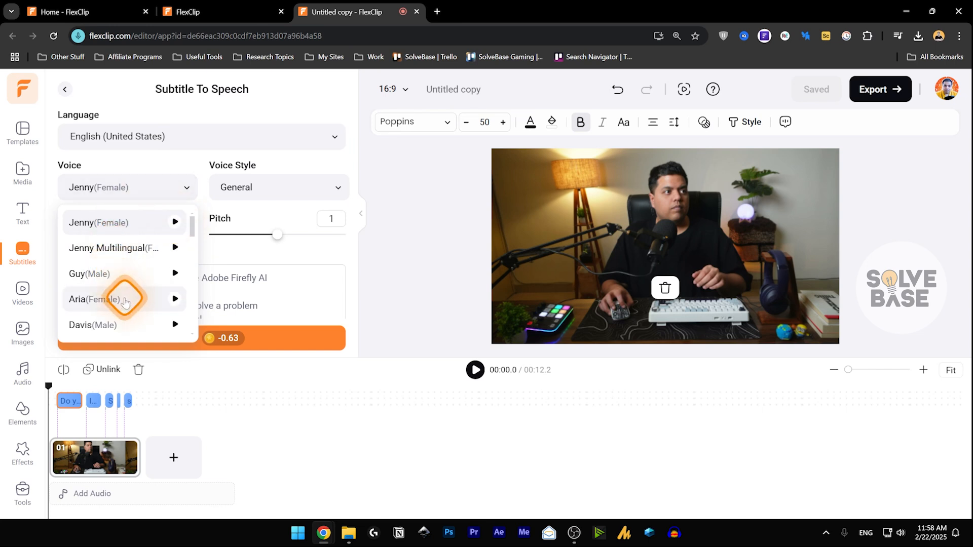
# Step: Look through the available speech languages and voice styles, leaving English (United States) and General selected
pyautogui.click(141, 131)
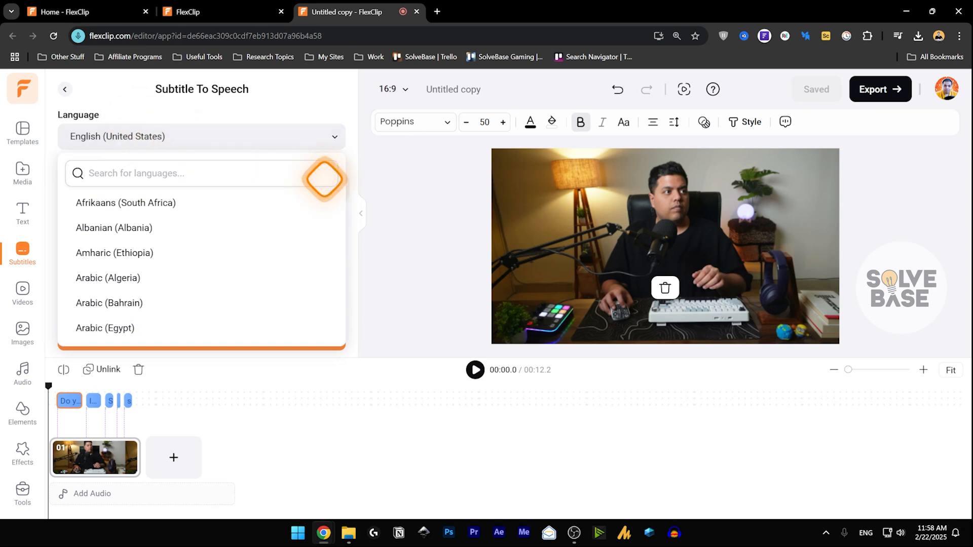
pyautogui.scroll(-8, 223, 256)
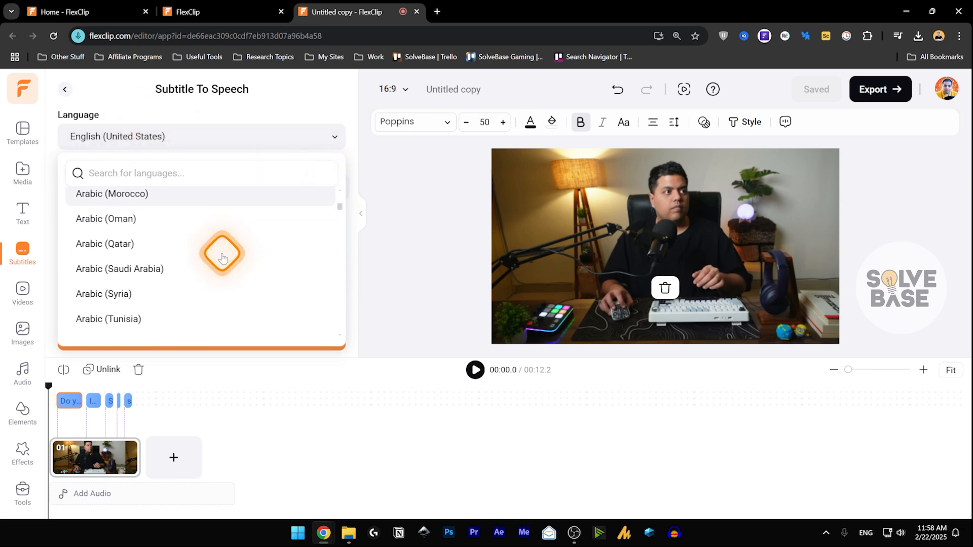
pyautogui.scroll(-5, 222, 251)
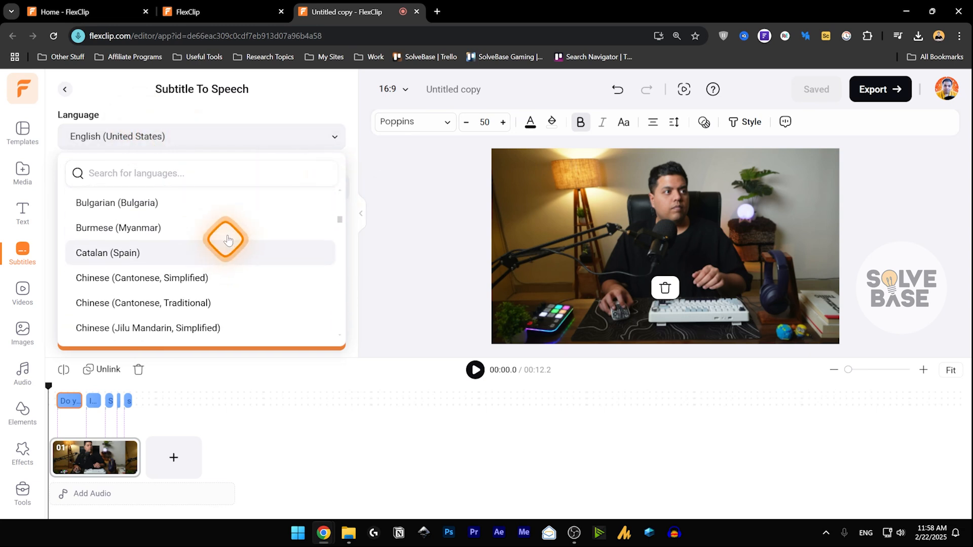
pyautogui.click(225, 141)
pyautogui.click(246, 187)
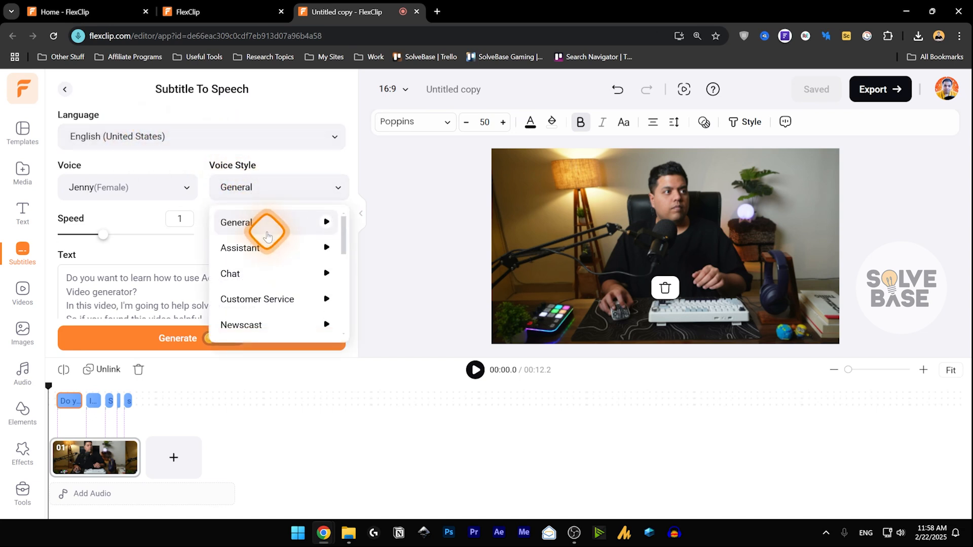
pyautogui.scroll(-2, 267, 253)
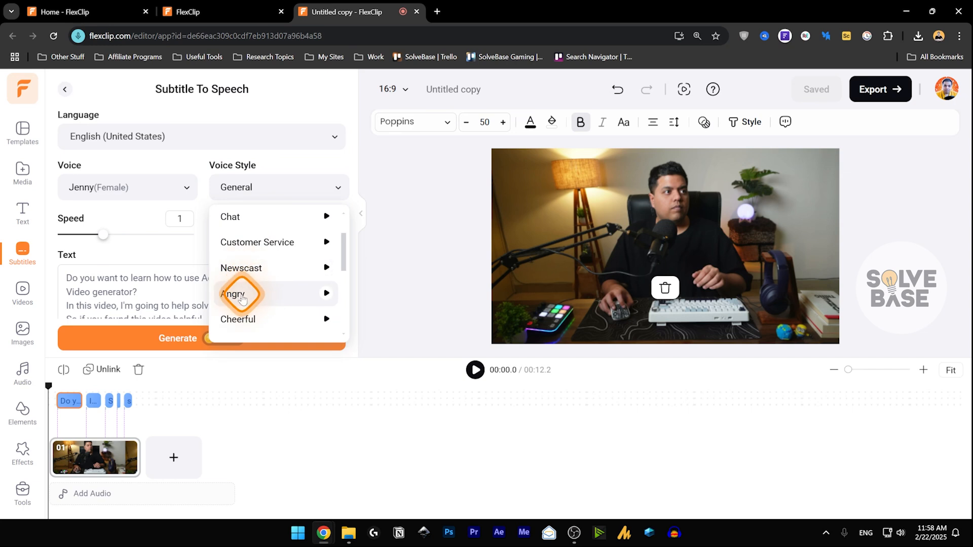
pyautogui.scroll(-5, 243, 261)
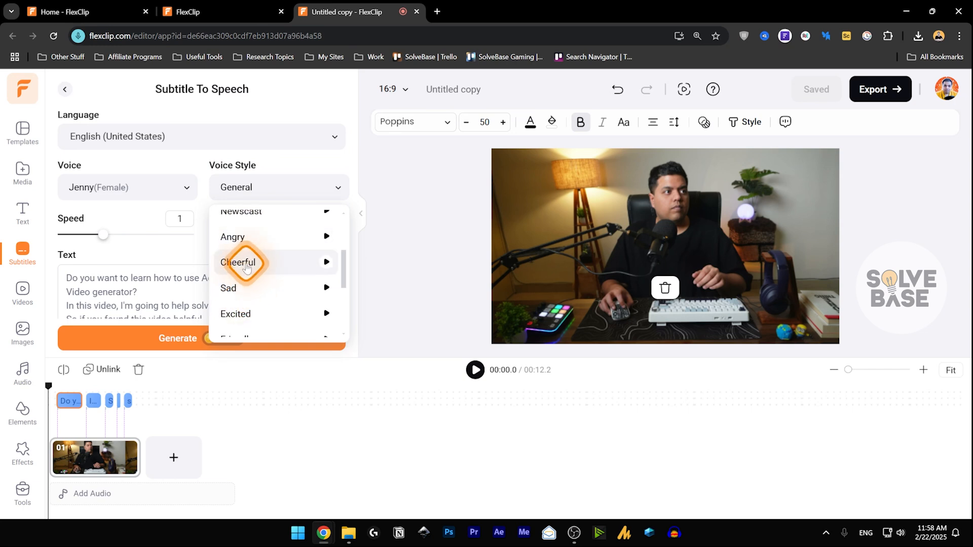
pyautogui.click(244, 196)
# Step: Check the speech speed and pitch controls, the subtitle text and the credit usage details for generating the speech
pyautogui.click(103, 236)
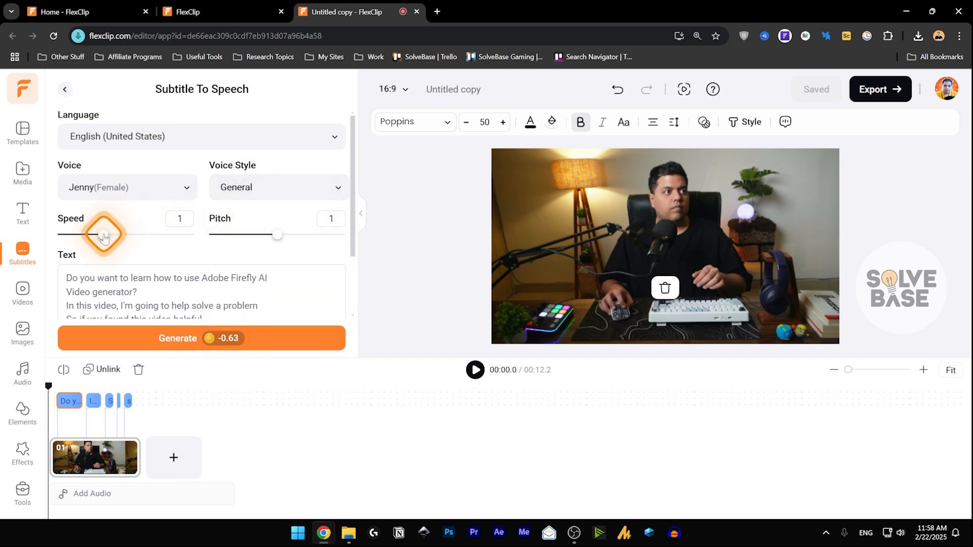
pyautogui.moveTo(103, 236)
pyautogui.mouseDown()
pyautogui.moveTo(124, 236)
pyautogui.moveTo(103, 236)
pyautogui.mouseUp()
pyautogui.click(277, 236)
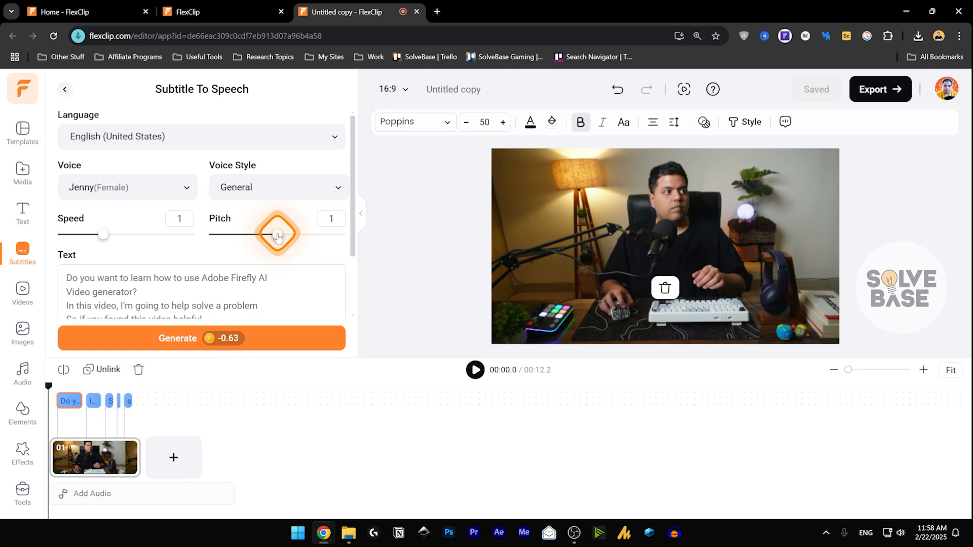
pyautogui.scroll(-1, 213, 283)
pyautogui.click(209, 338)
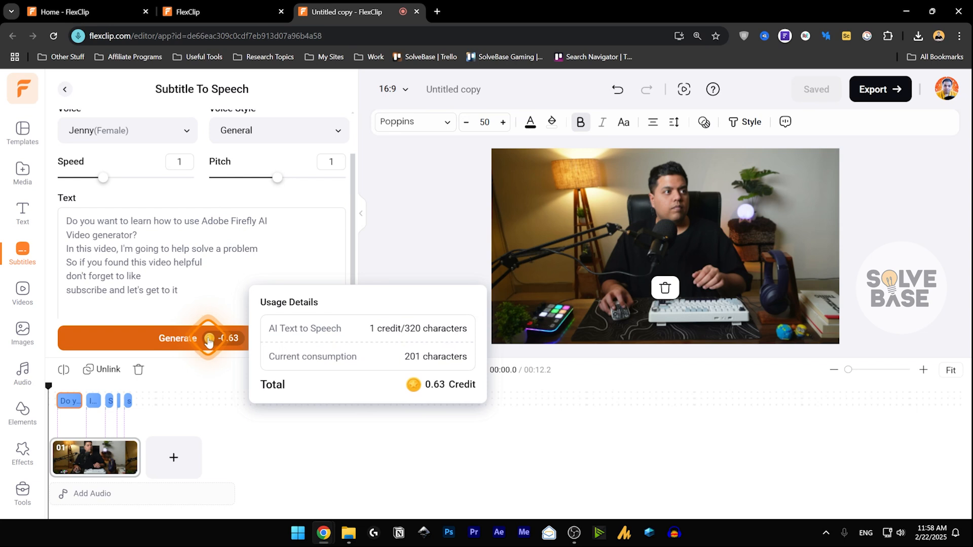
# Step: Generate AI speech from the subtitle text with the Jenny voice and select the first generated audio clip
pyautogui.click(208, 344)
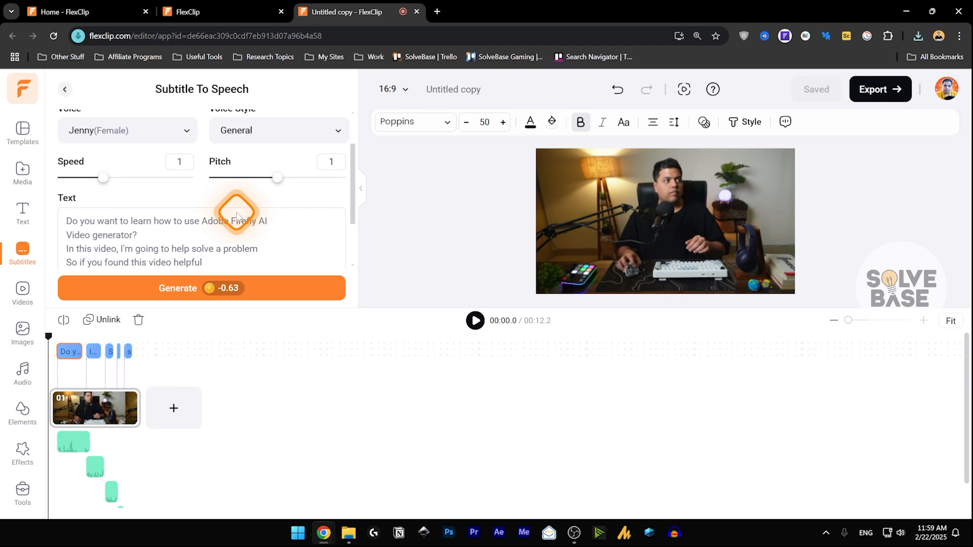
pyautogui.click(76, 446)
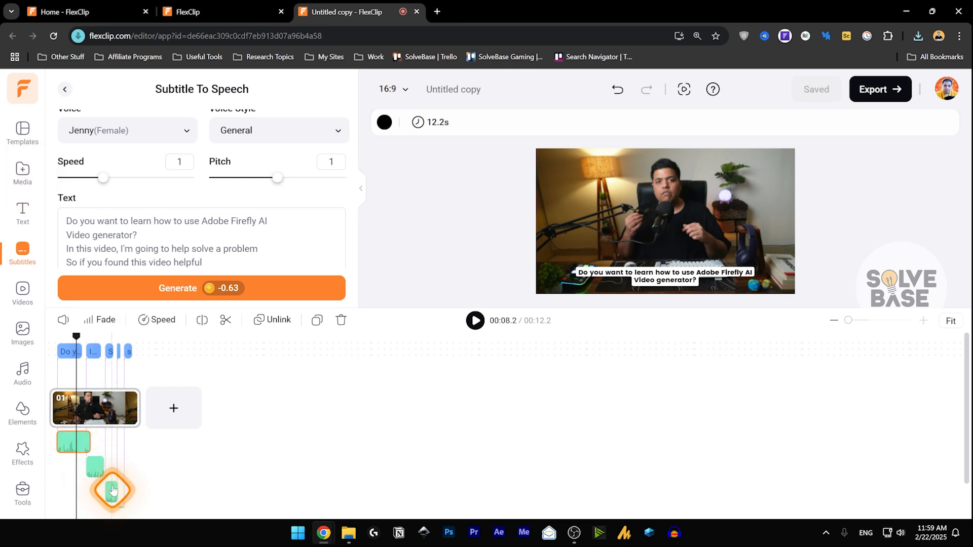
# Step: Add a blank second scene lasting 14.5 s and move the generated speech clips underneath it
pyautogui.click(164, 413)
pyautogui.moveTo(178, 408); pyautogui.dragTo(251, 407)
pyautogui.click(108, 440)
pyautogui.moveTo(76, 442); pyautogui.dragTo(197, 440)
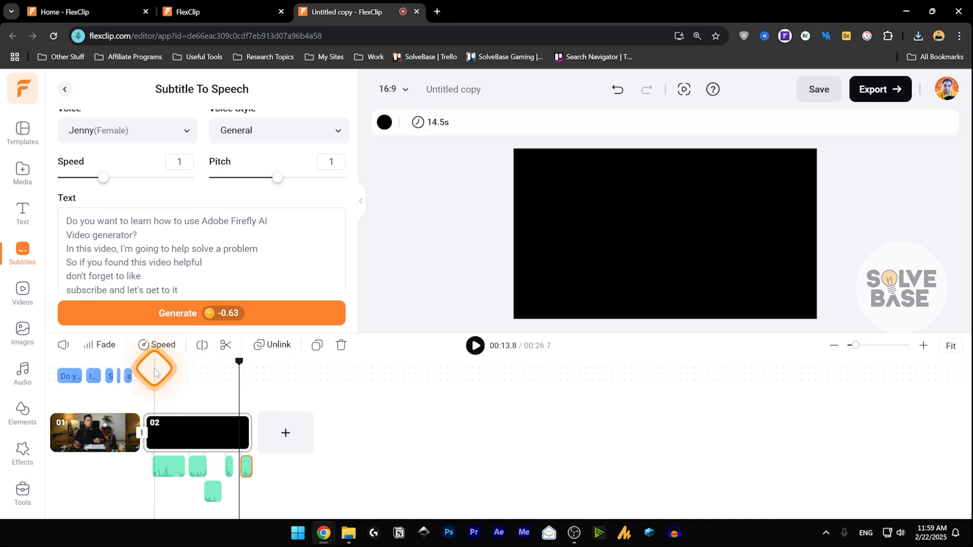
# Step: Play the generated speech from about 13.6 s, near the start of the blank scene
pyautogui.click(153, 369)
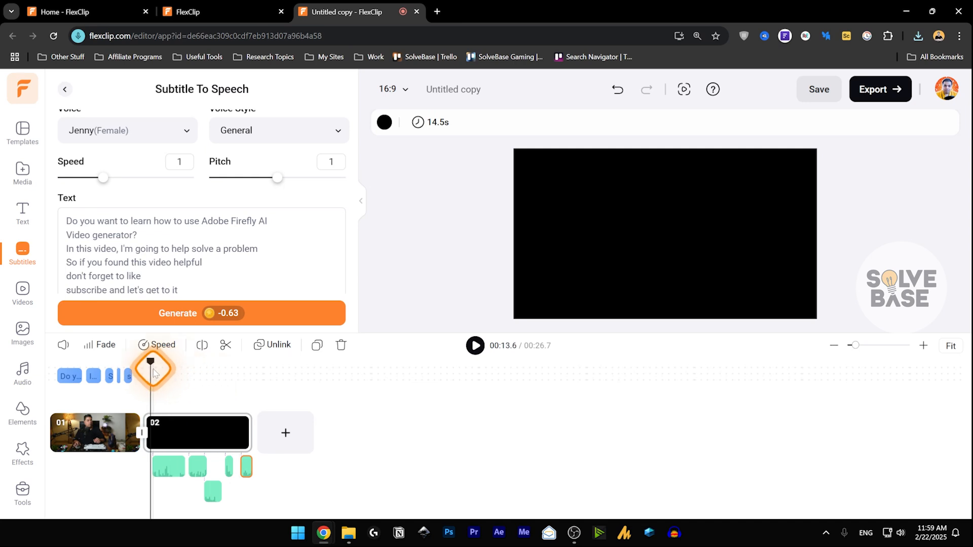
pyautogui.press('space')
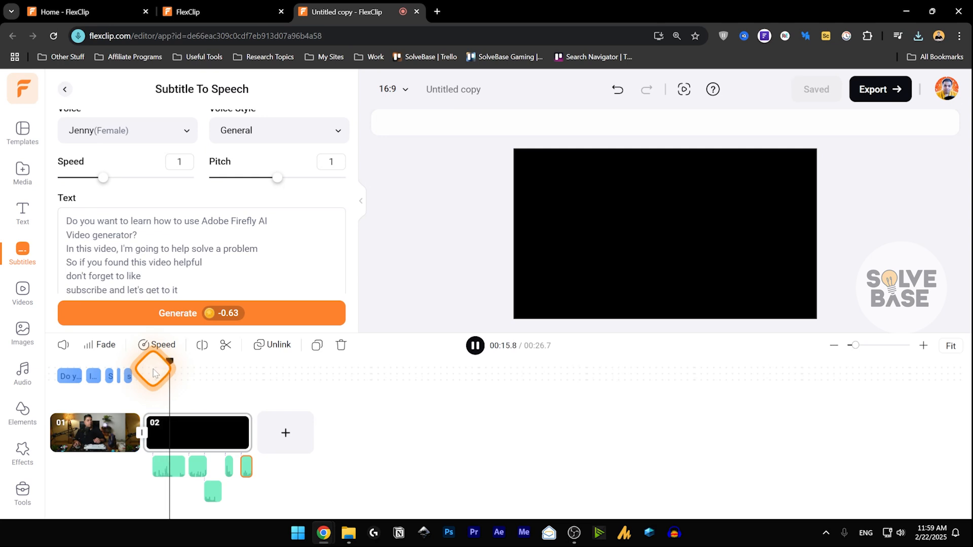
pyautogui.press('space')
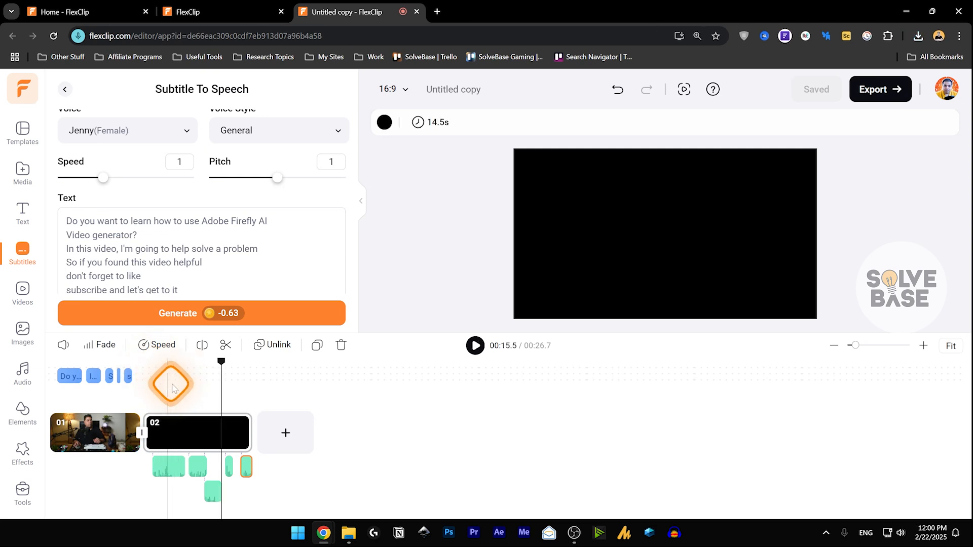
# Step: Examine the speed, trim and fade options for the speech clips and play back the first clip
pyautogui.click(162, 350)
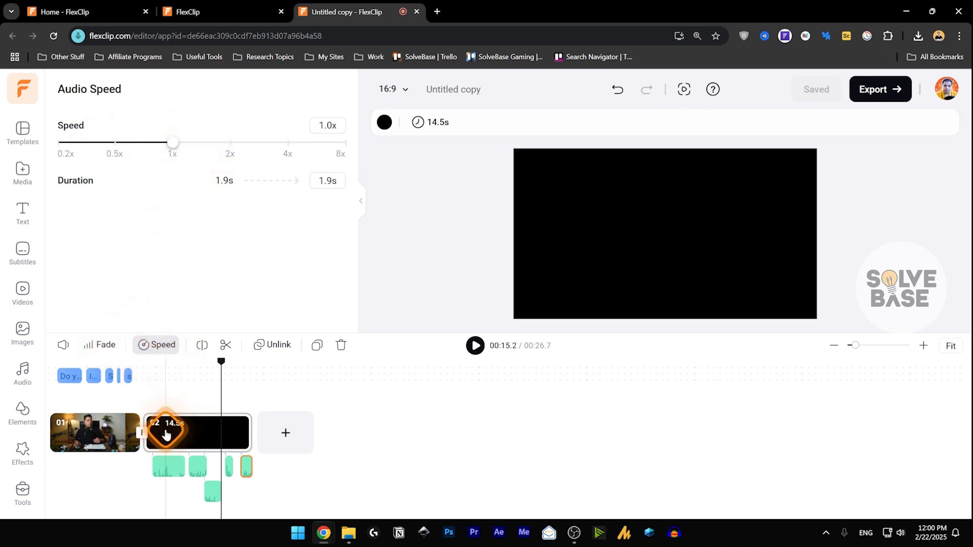
pyautogui.click(161, 465)
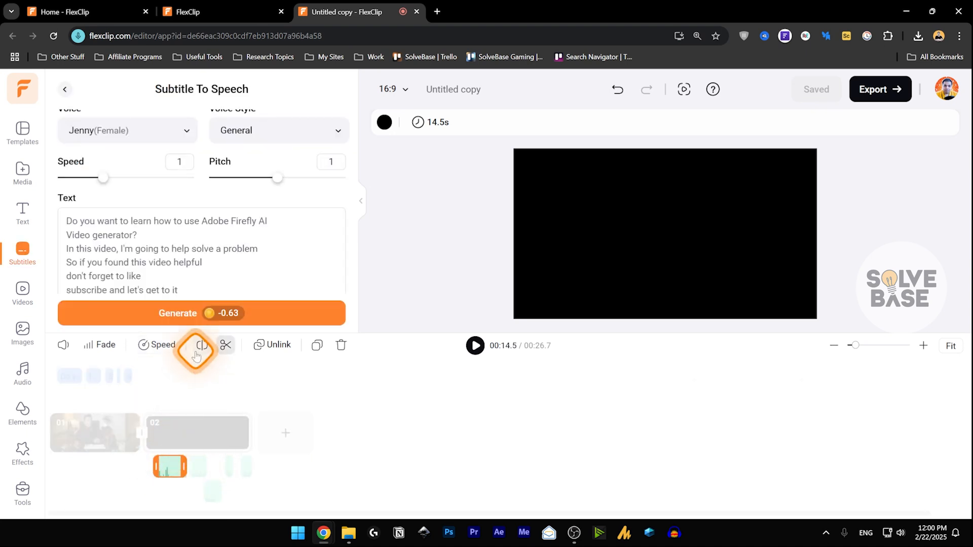
pyautogui.click(100, 343)
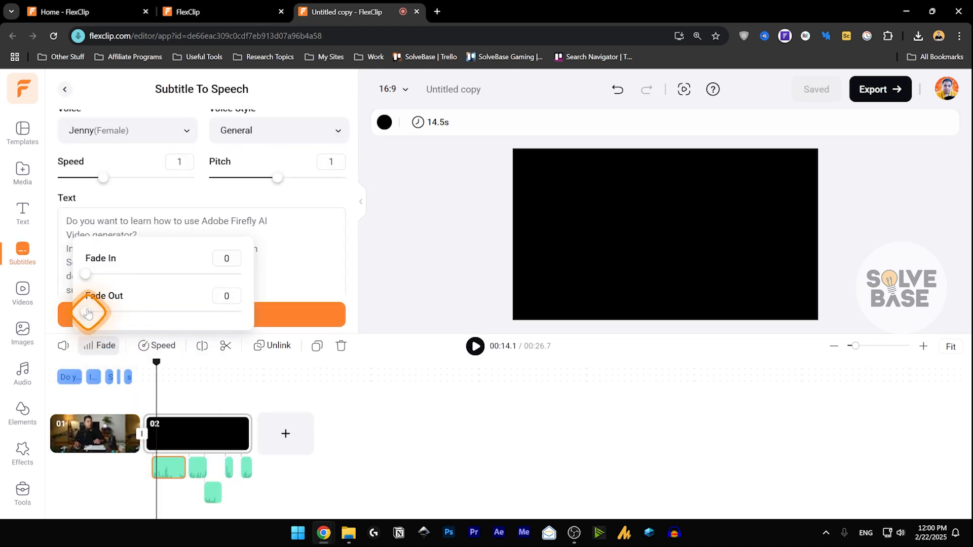
pyautogui.click(158, 467)
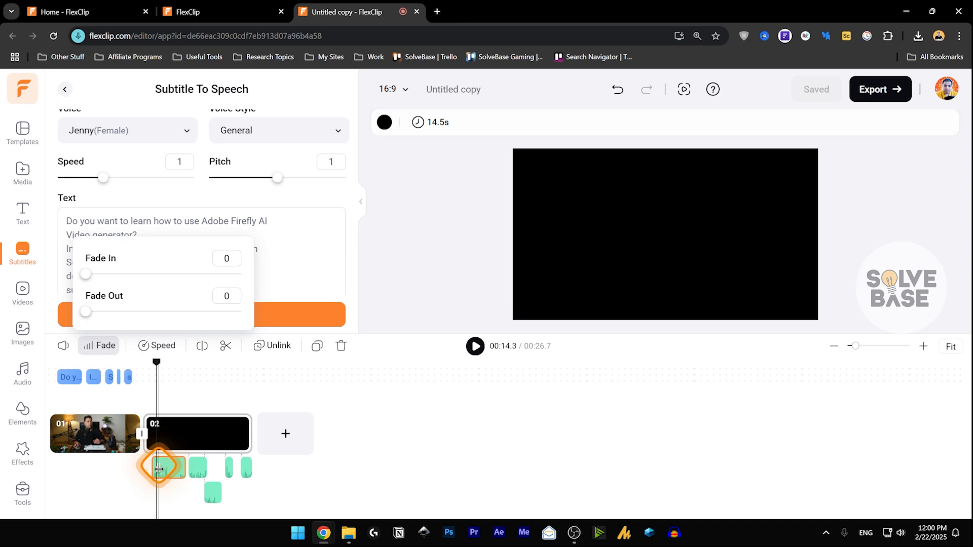
pyautogui.click(150, 371)
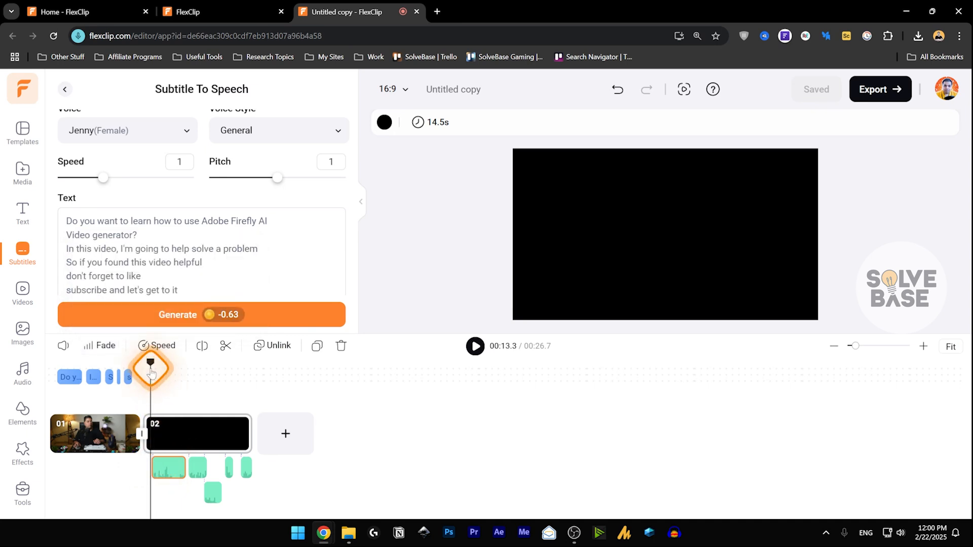
pyautogui.press('space')
pyautogui.press('space')
# Step: Set both the fade-in and the fade-out of the first speech clip to 0.5 s
pyautogui.click(156, 471)
pyautogui.click(158, 467)
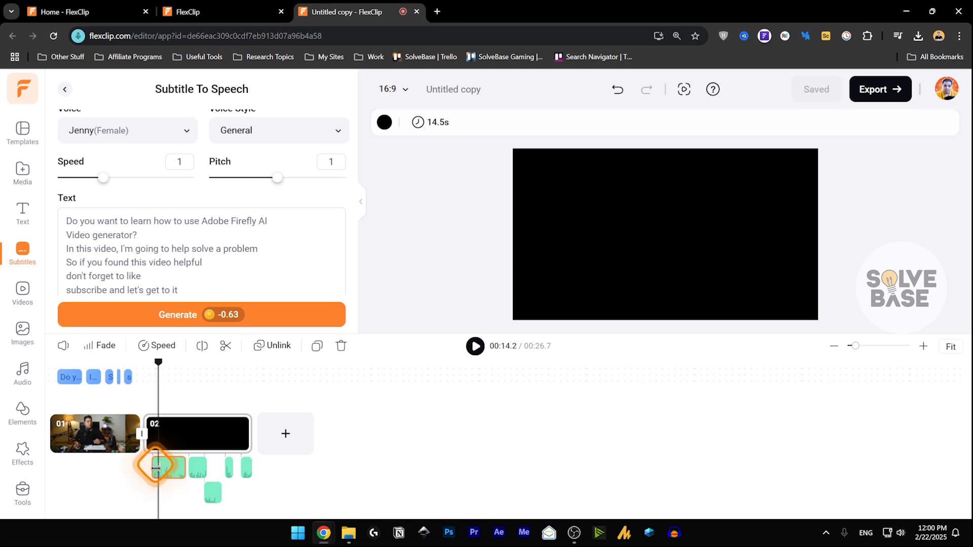
pyautogui.click(173, 467)
pyautogui.click(101, 345)
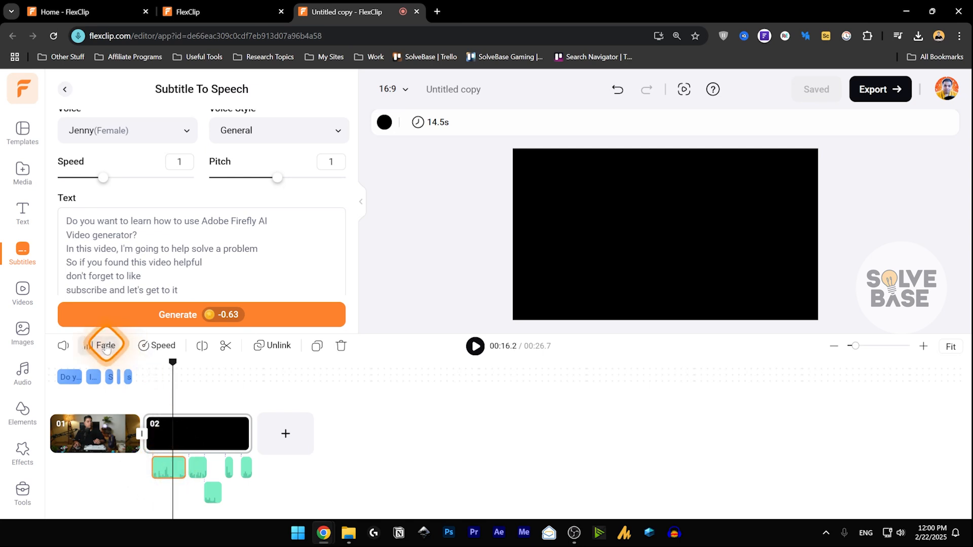
pyautogui.moveTo(85, 274); pyautogui.dragTo(101, 274)
pyautogui.click(89, 312)
pyautogui.moveTo(89, 312); pyautogui.dragTo(113, 311)
# Step: Play the first speech clip from its start to hear the fades
pyautogui.click(149, 375)
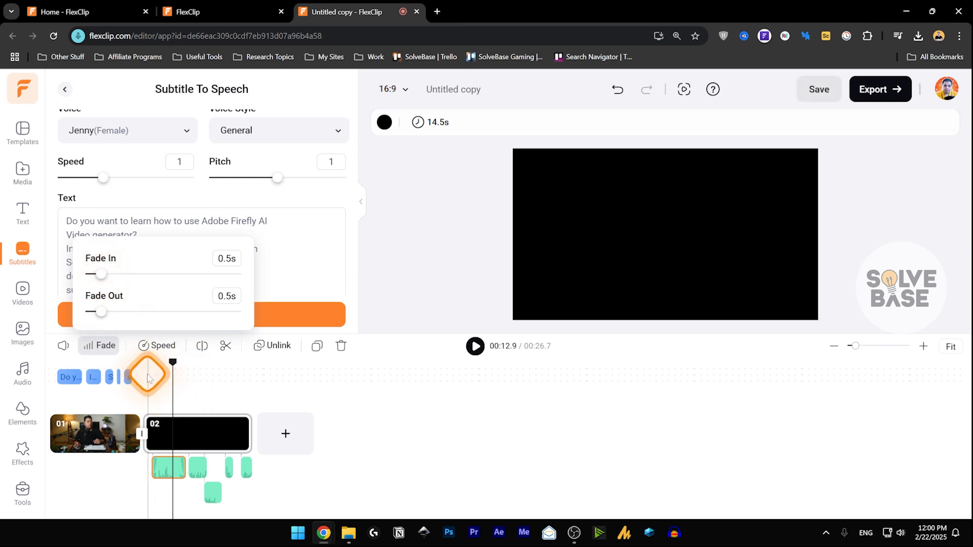
pyautogui.click(157, 370)
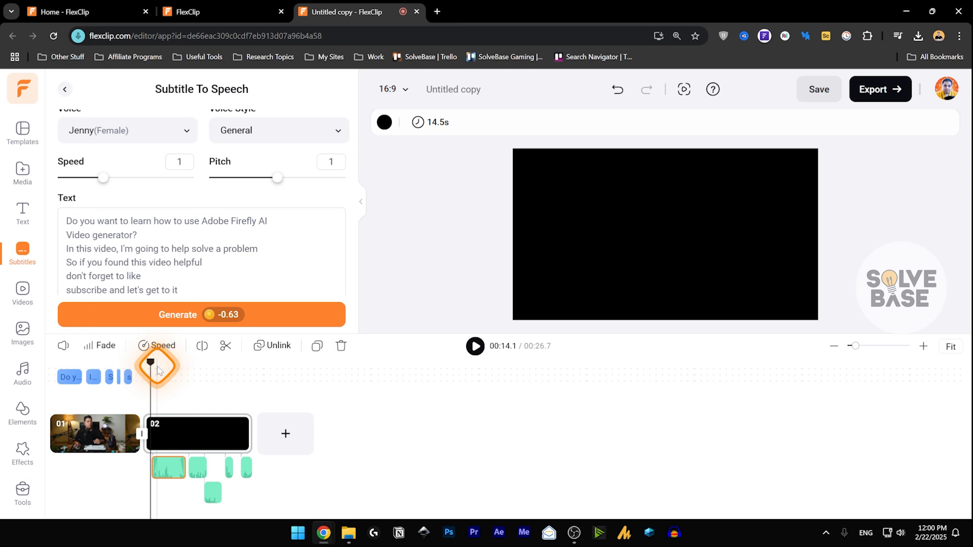
pyautogui.press('space')
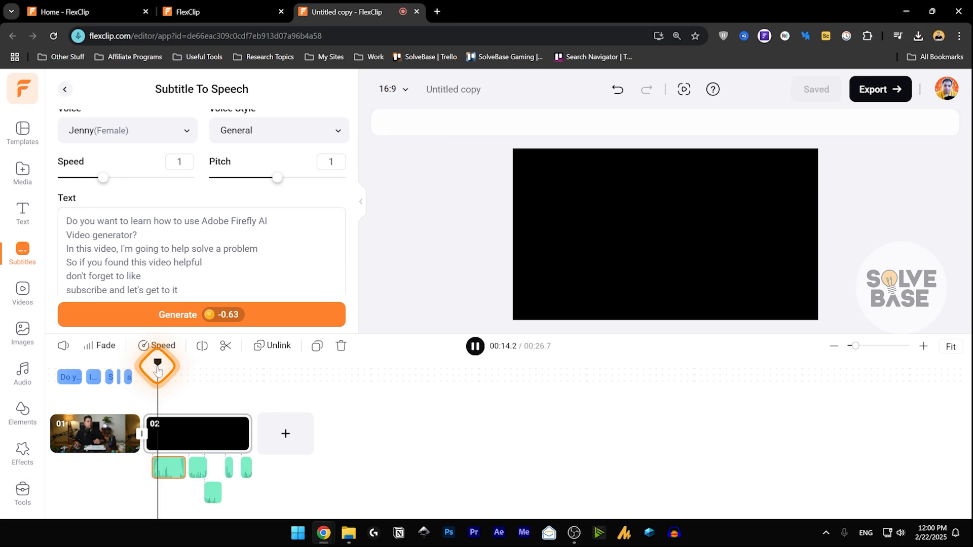
pyautogui.press('space')
pyautogui.click(214, 380)
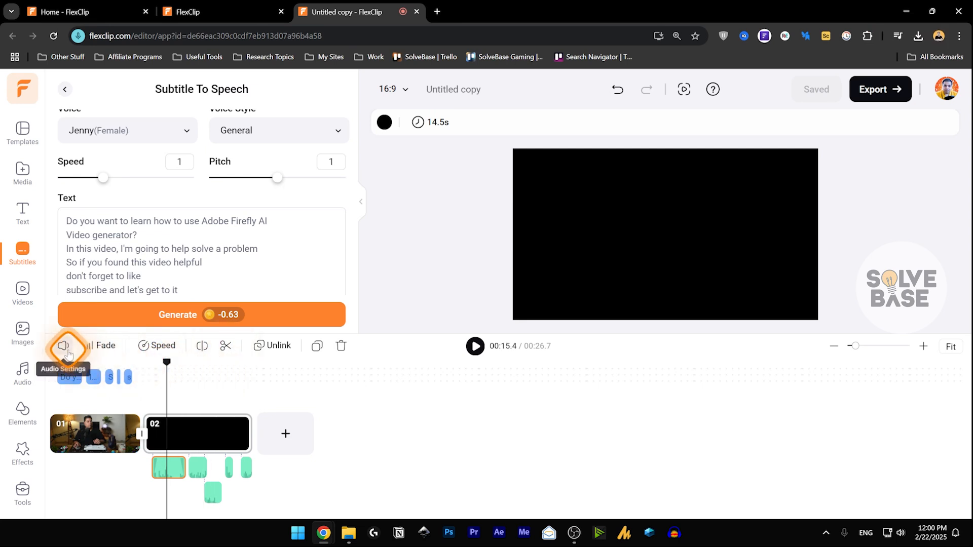
# Step: Try out the first speech clip's volume and mute controls, returning the volume to 80
pyautogui.click(65, 348)
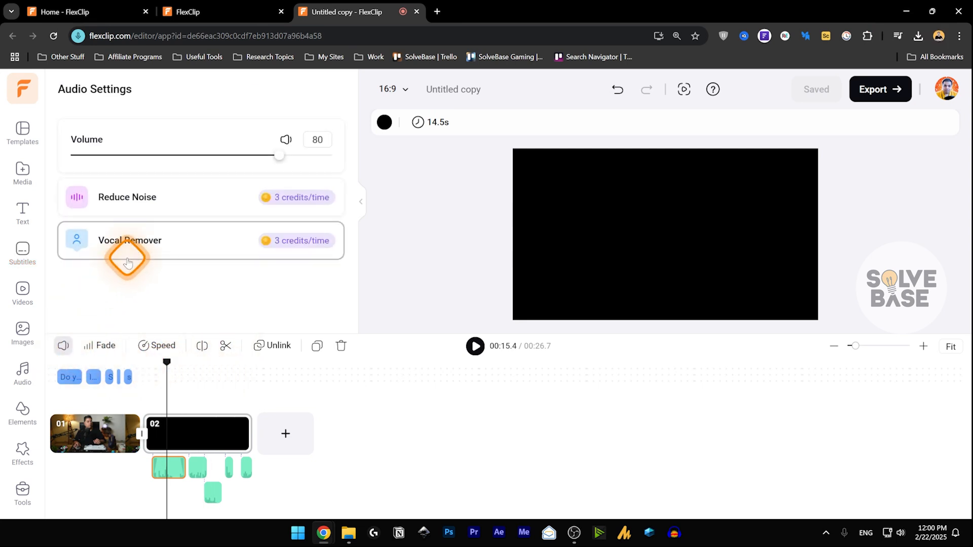
pyautogui.moveTo(280, 160); pyautogui.dragTo(188, 152)
pyautogui.click(285, 153)
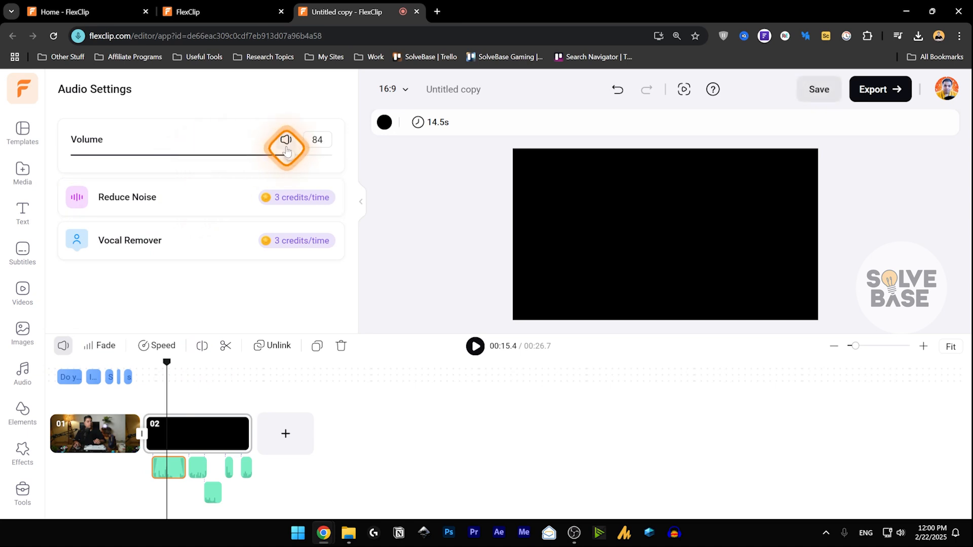
pyautogui.click(286, 140)
pyautogui.click(286, 140)
# Step: Try the Reduce Noise and Vocal Remover tools on the first speech clip and undo the result
pyautogui.click(138, 206)
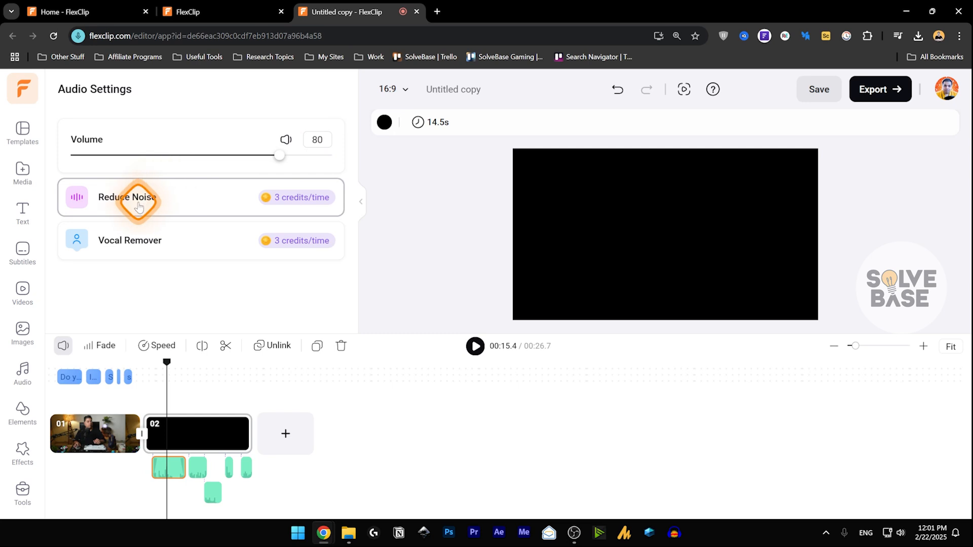
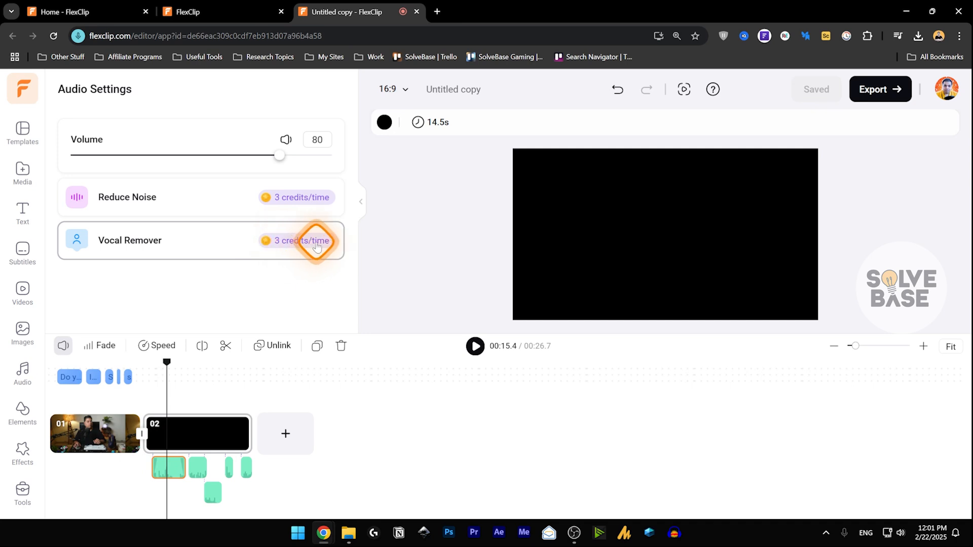
pyautogui.click(282, 242)
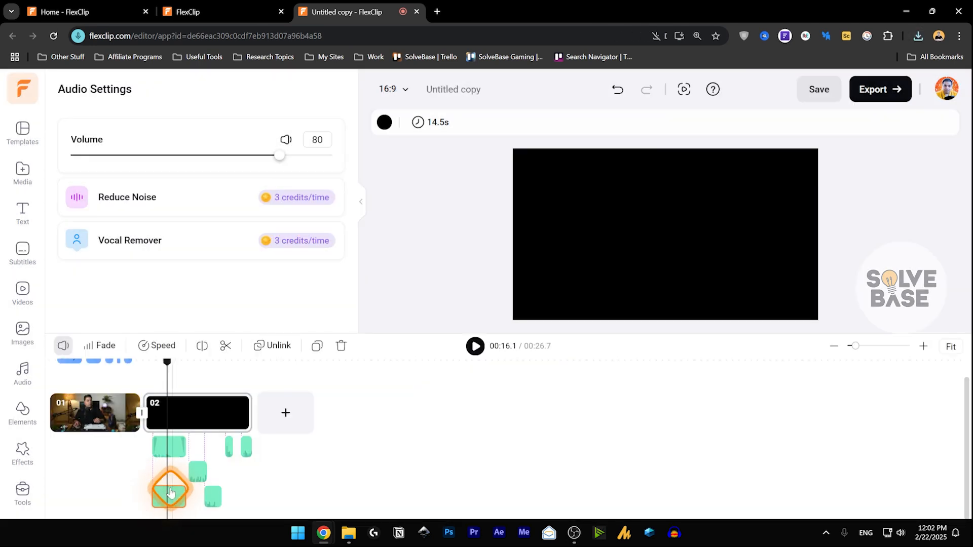
pyautogui.hotkey('ctrl', 'z')
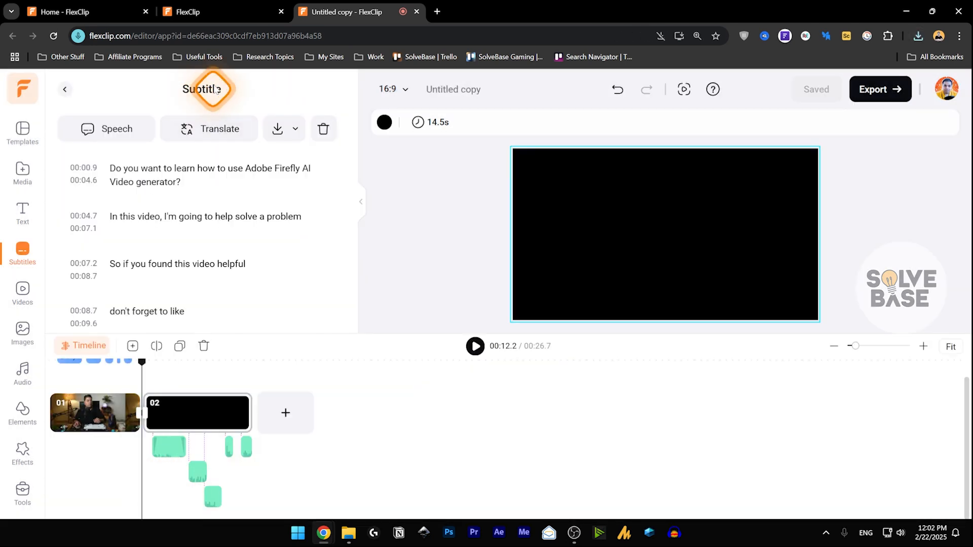
# Step: Set up a Spanish translation of the subtitles in the current project, review the included lines, and leave without translating
pyautogui.click(213, 132)
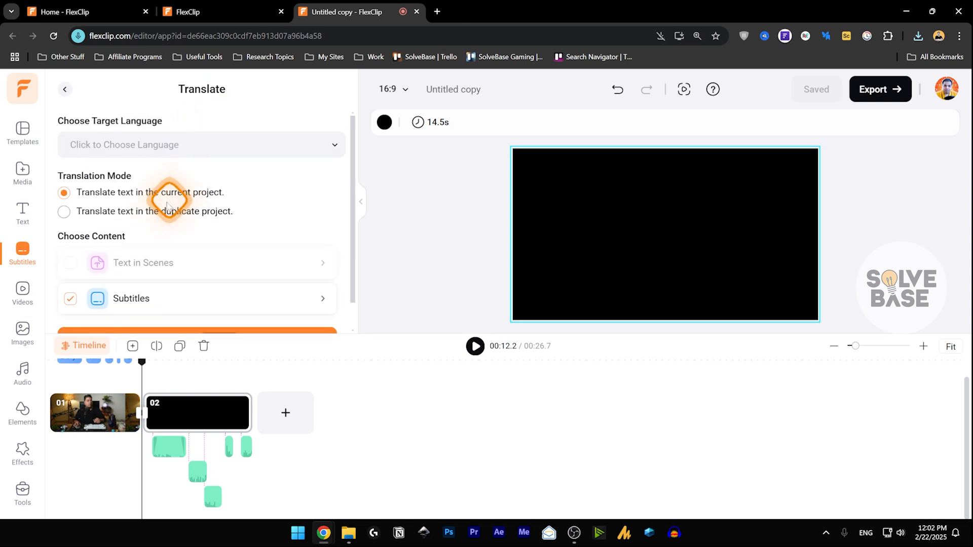
pyautogui.click(127, 151)
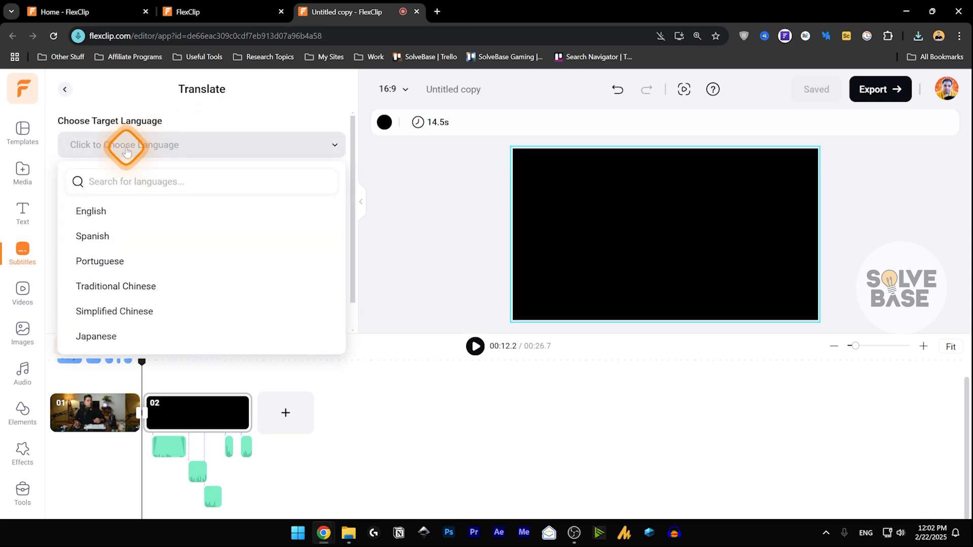
pyautogui.click(130, 247)
pyautogui.scroll(-1, 196, 254)
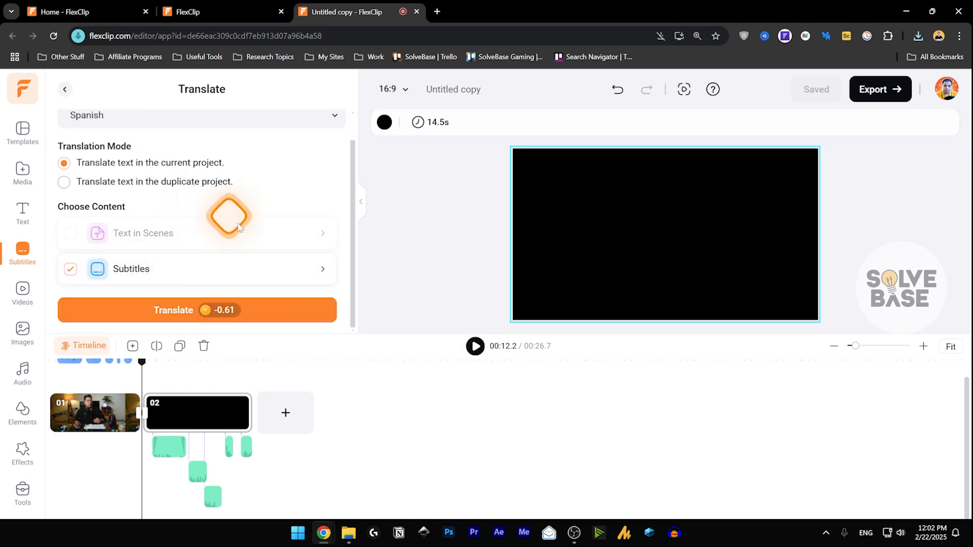
pyautogui.click(323, 267)
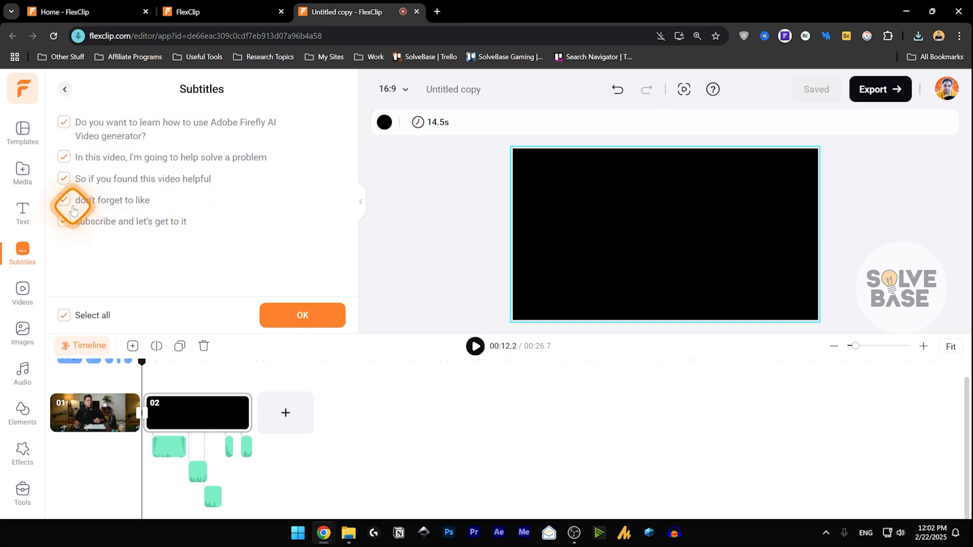
pyautogui.click(64, 90)
# Step: Review the subtitle download formats and the options for uploading a subtitle file or adding subtitles manually
pyautogui.click(295, 128)
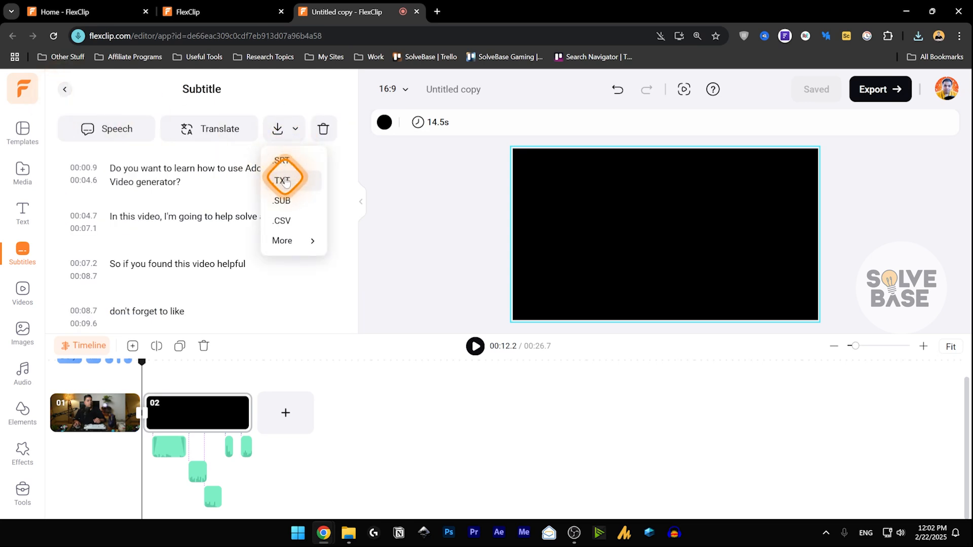
pyautogui.click(64, 89)
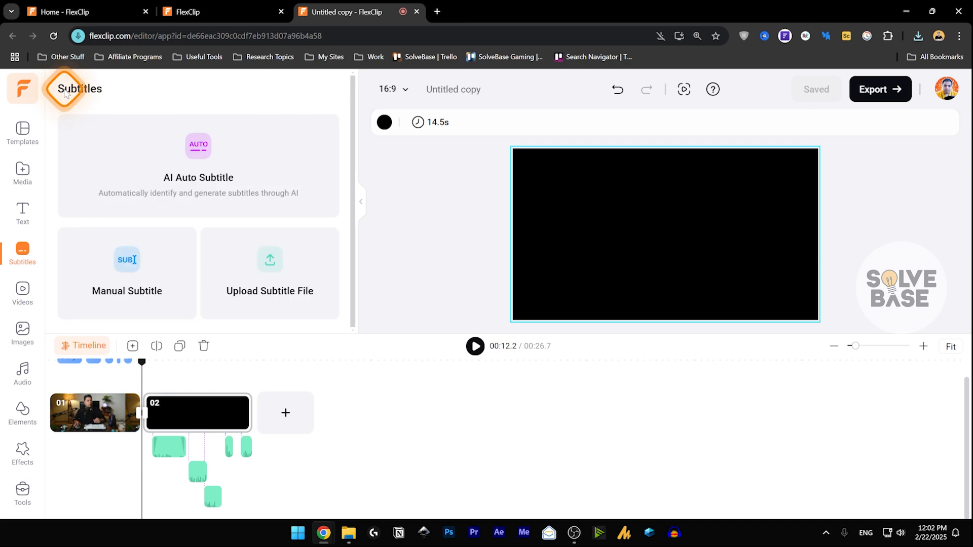
pyautogui.click(272, 279)
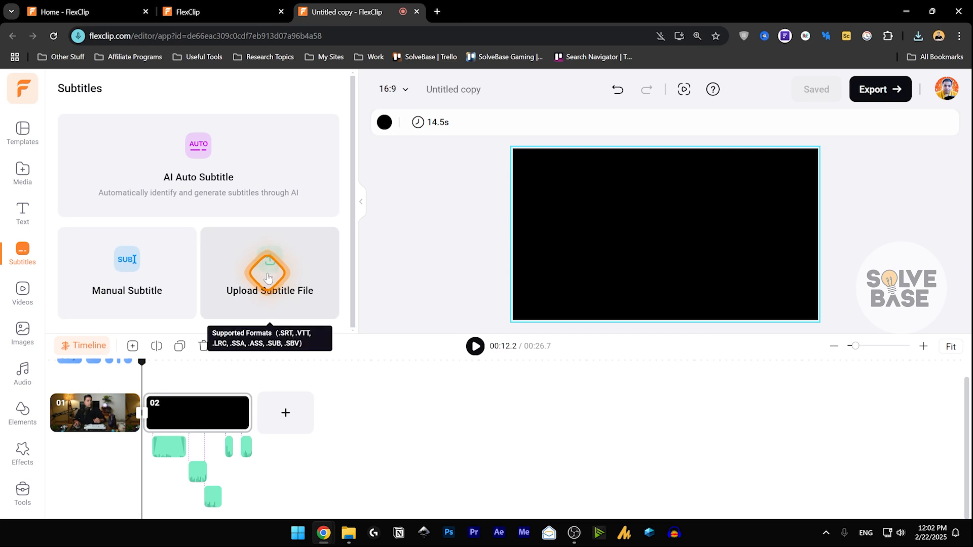
pyautogui.click(150, 271)
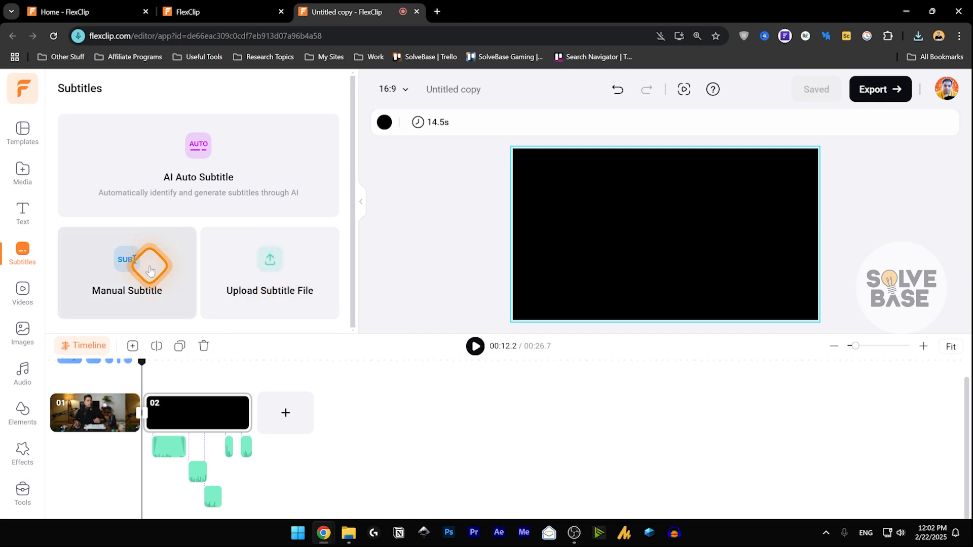
# Step: Play the first scene from about 1.1 s to check its subtitles
pyautogui.click(64, 371)
pyautogui.moveTo(63, 375); pyautogui.dragTo(56, 375)
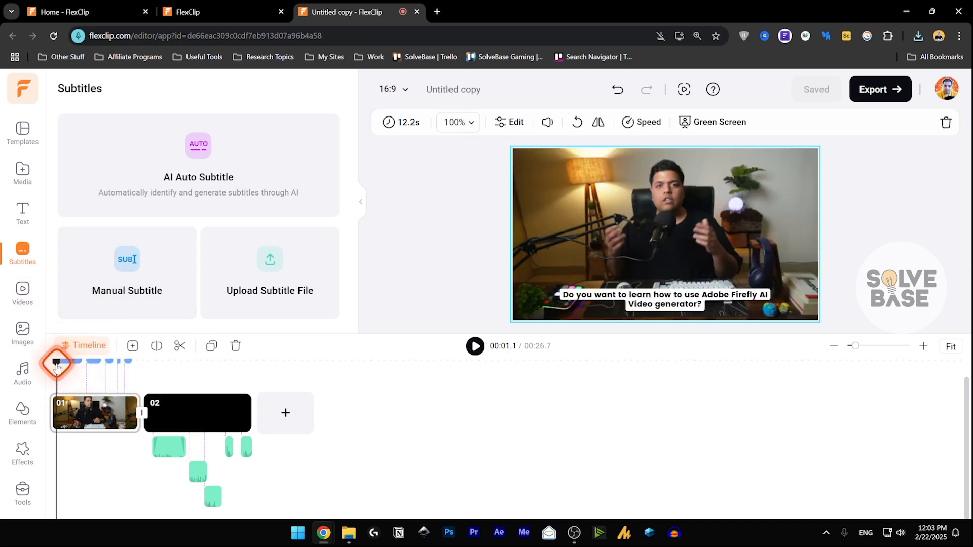
pyautogui.click(373, 348)
pyautogui.click(475, 346)
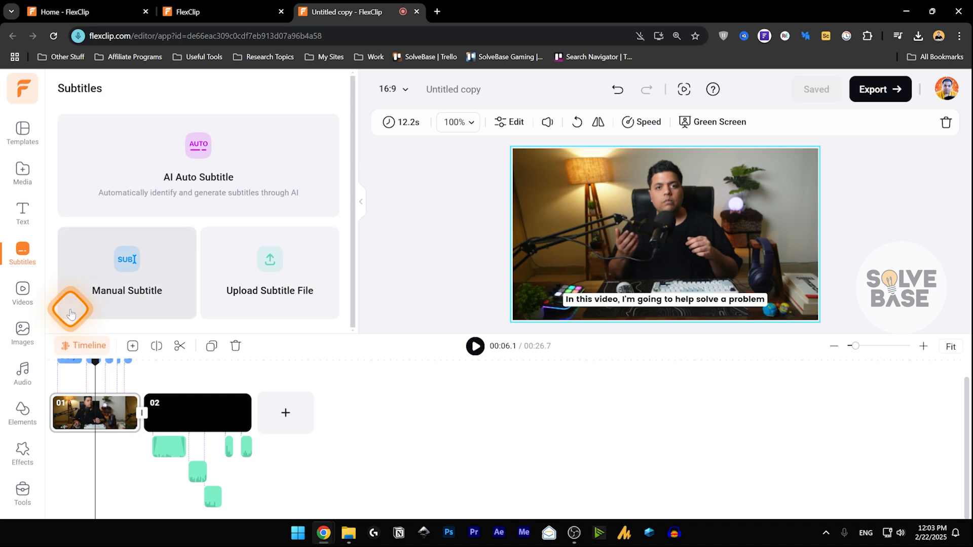
pyautogui.click(119, 282)
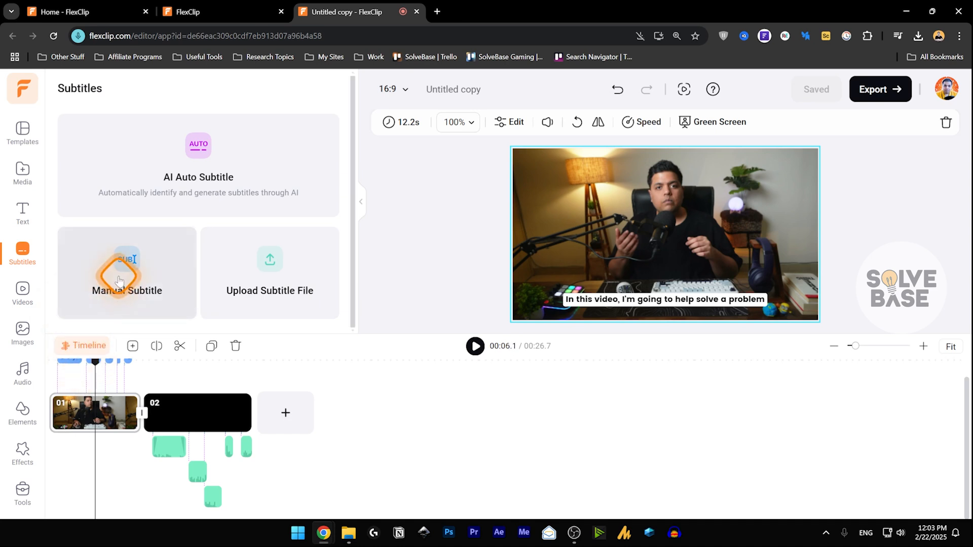
pyautogui.click(694, 126)
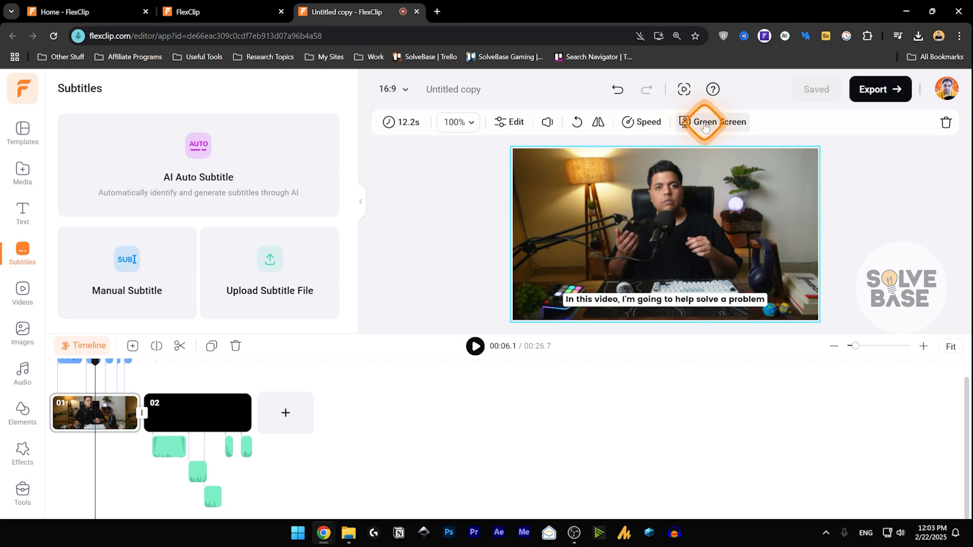
# Step: Apply the Green Screen effect to the first scene, sampling the grey-brown wall beside the man's head as the key color
pyautogui.click(184, 146)
pyautogui.click(69, 143)
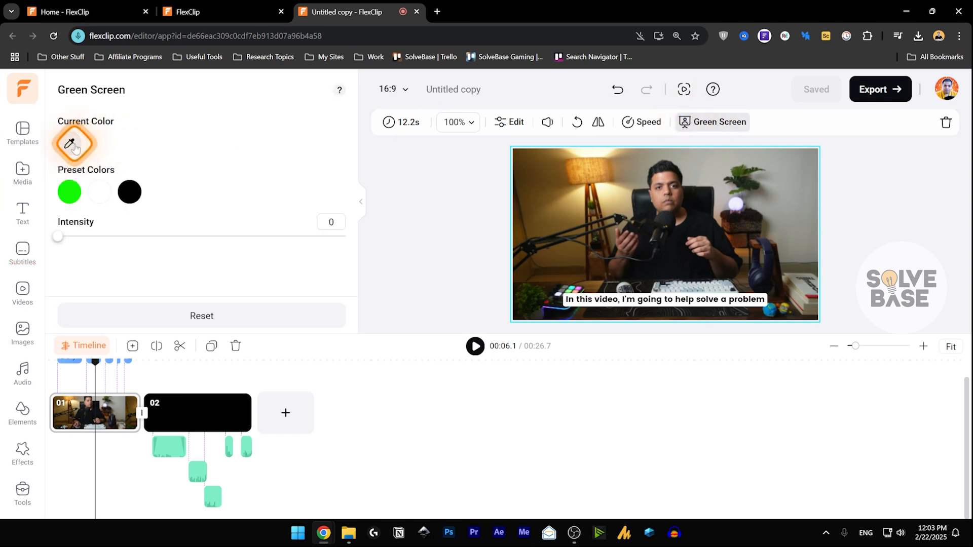
pyautogui.click(638, 164)
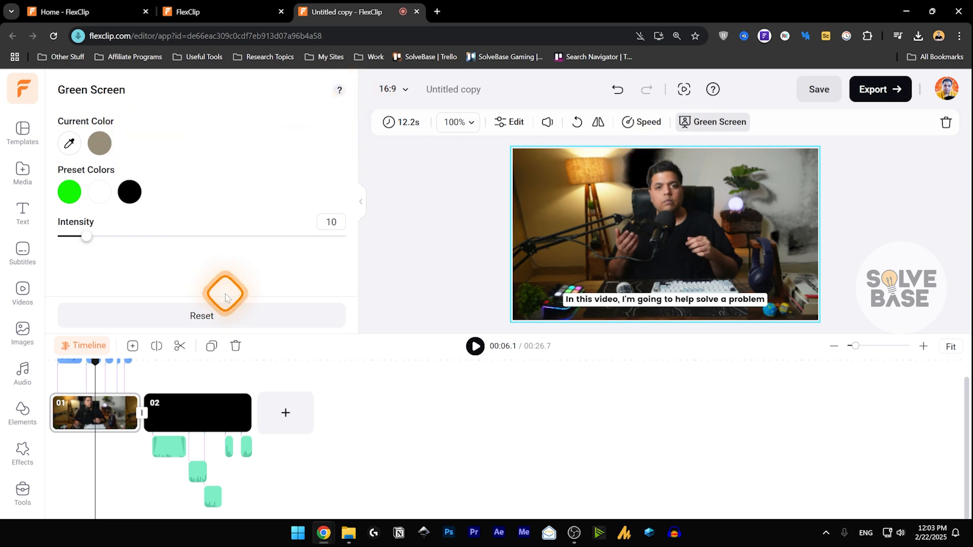
# Step: Add a blank third scene and search the stock videos for "green screen"
pyautogui.click(272, 407)
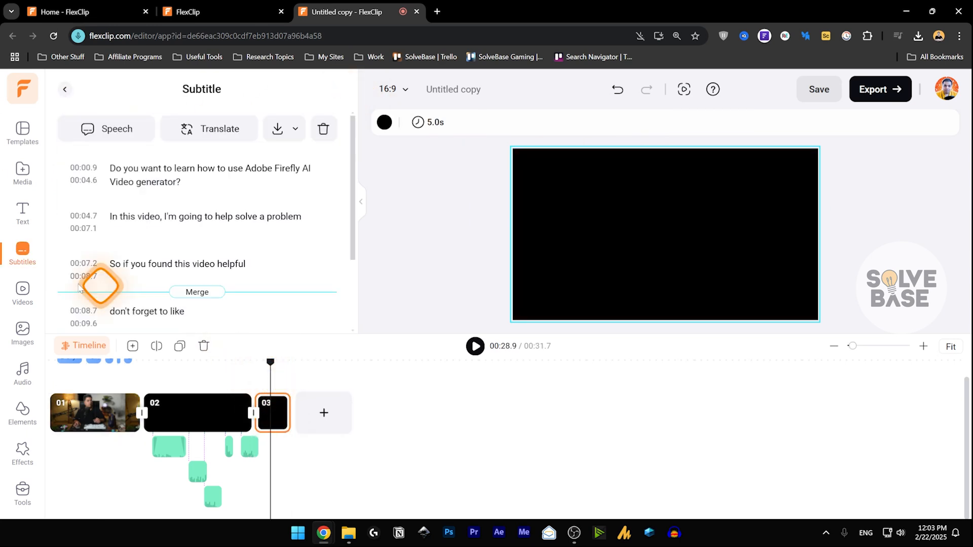
pyautogui.click(22, 290)
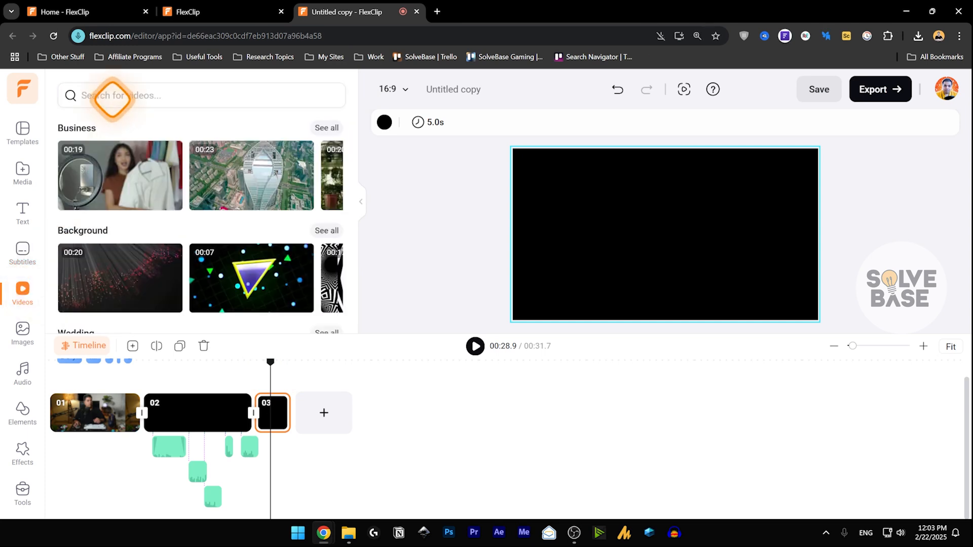
pyautogui.click(112, 96)
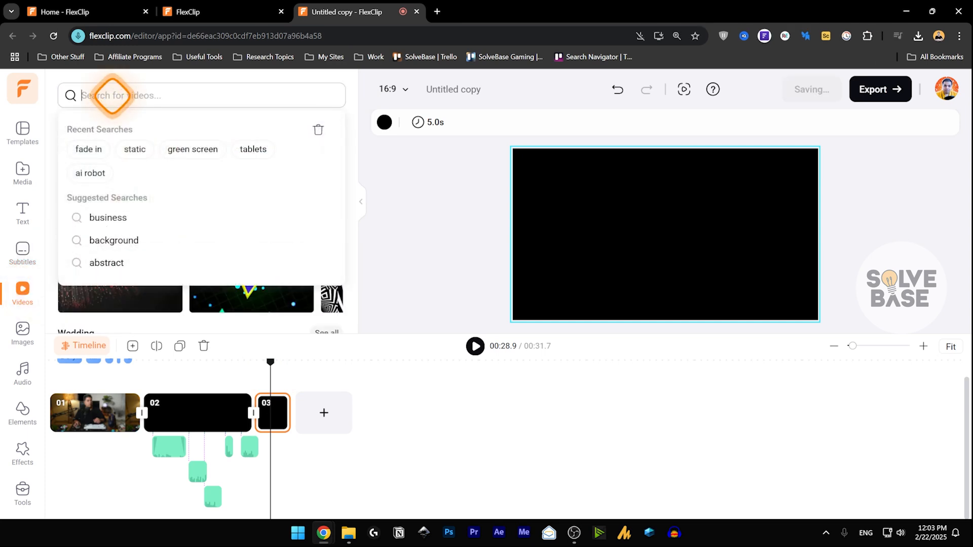
pyautogui.click(177, 149)
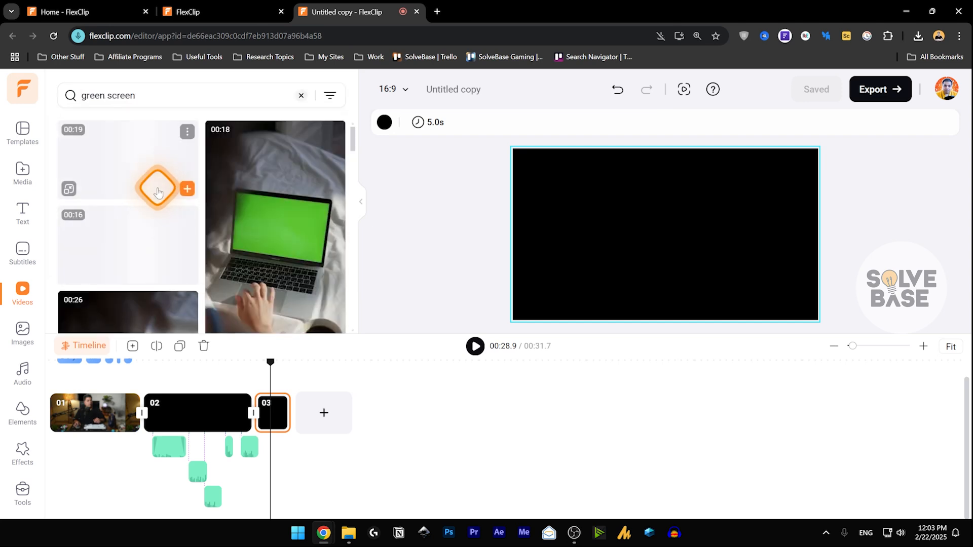
# Step: Fill the third scene with the 7-second green-screen clip of the man in a yellow sweater and briefly preview it
pyautogui.scroll(-10, 143, 247)
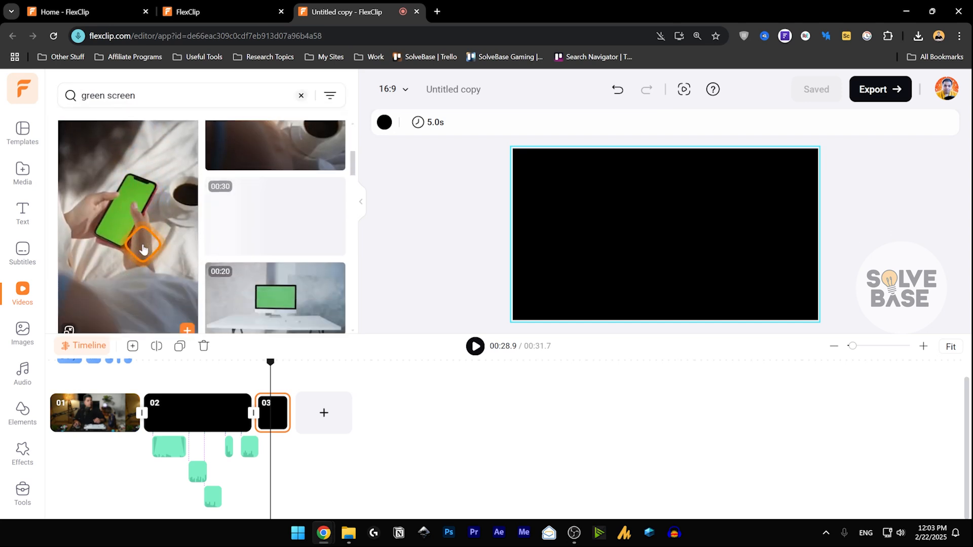
pyautogui.scroll(-1, 256, 215)
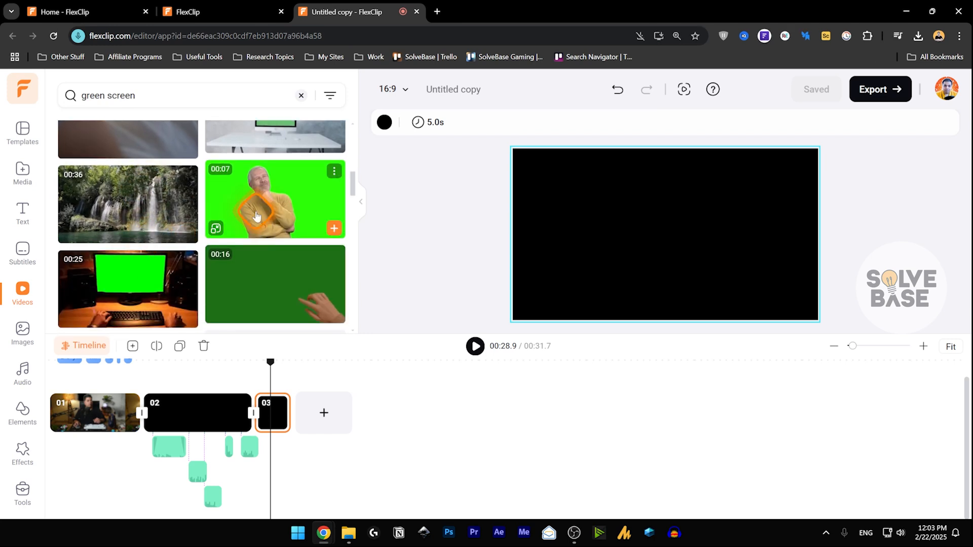
pyautogui.click(333, 228)
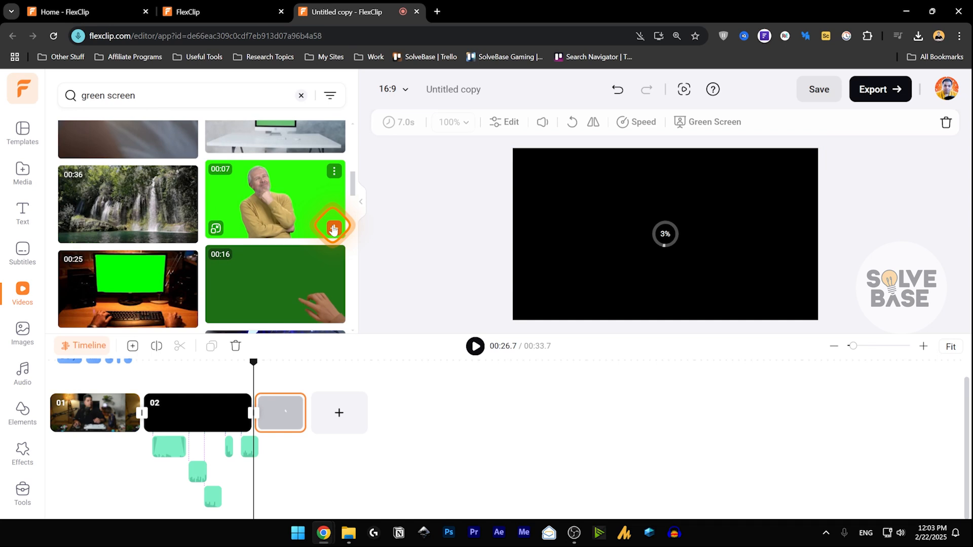
pyautogui.click(462, 351)
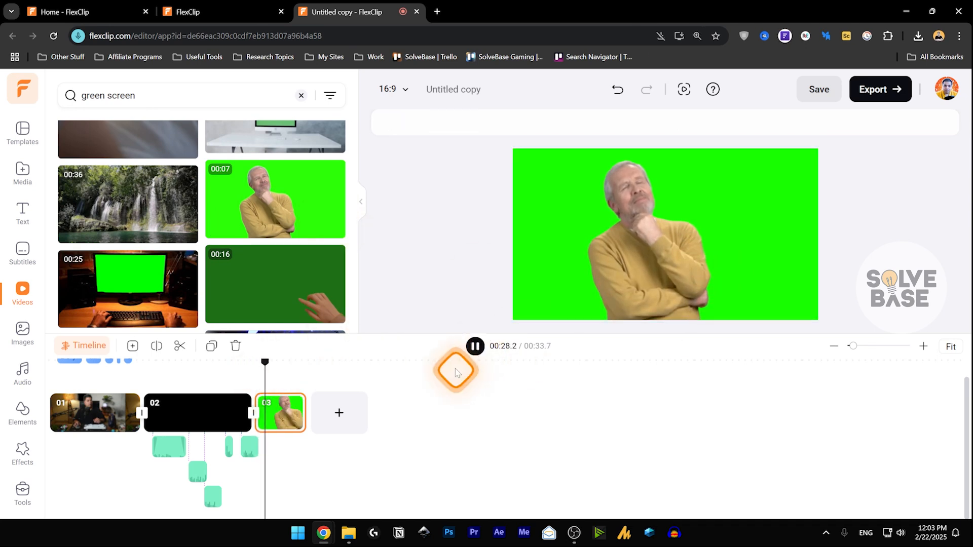
pyautogui.click(474, 347)
# Step: Key out the third scene's green background by sampling it from the clip, and set the Green Screen intensity to 80
pyautogui.click(685, 125)
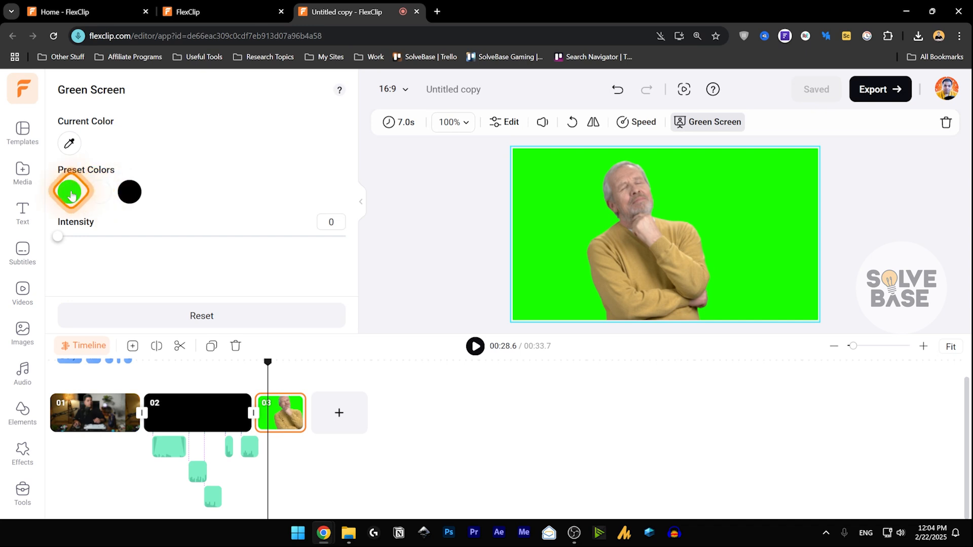
pyautogui.click(71, 145)
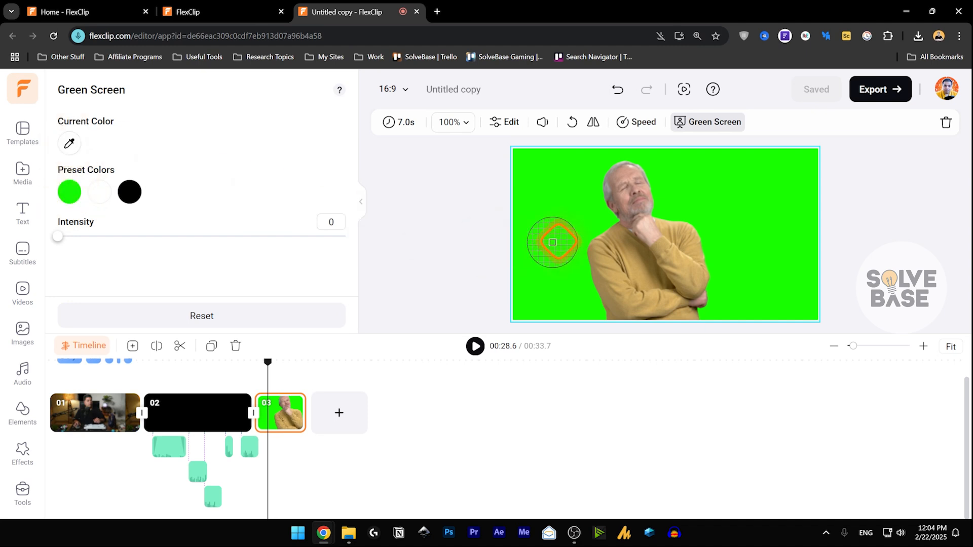
pyautogui.click(704, 174)
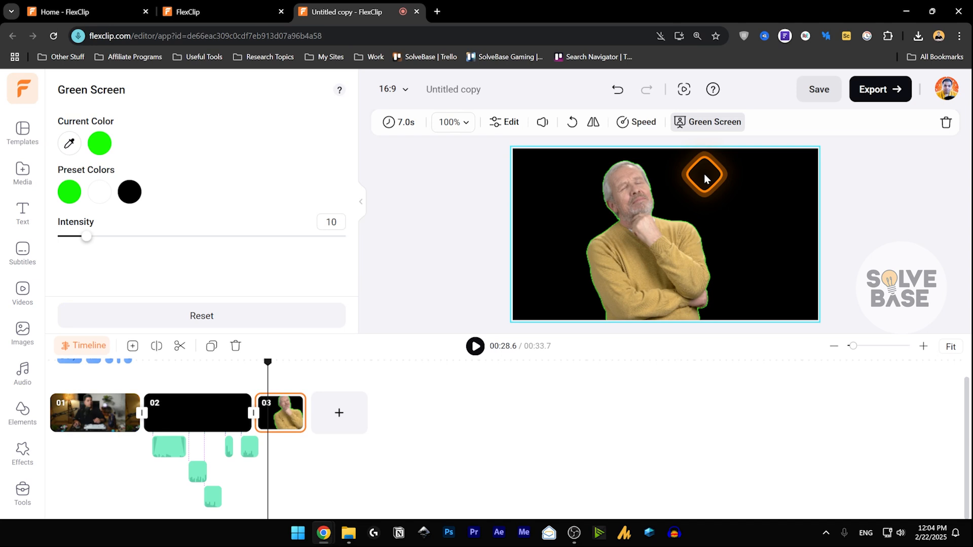
pyautogui.moveTo(86, 236); pyautogui.dragTo(250, 241)
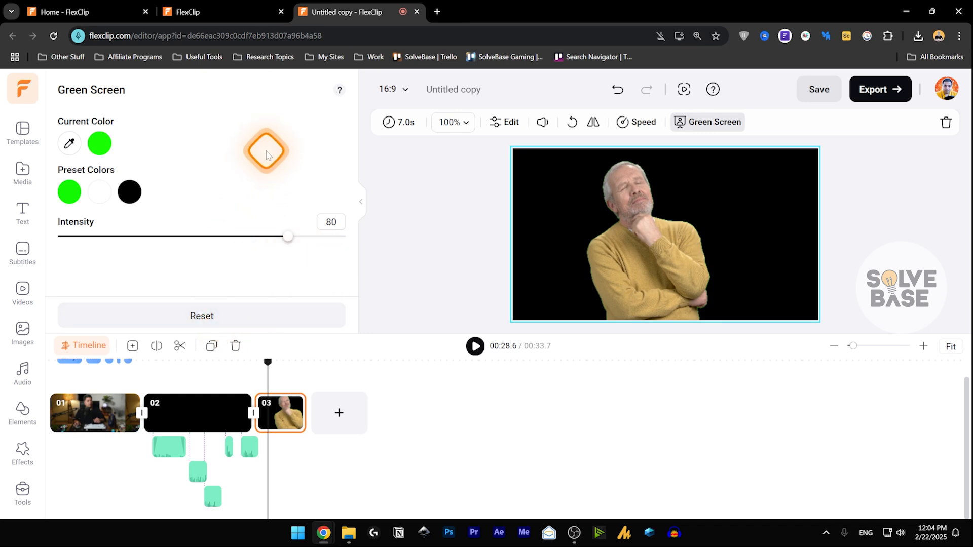
pyautogui.click(428, 410)
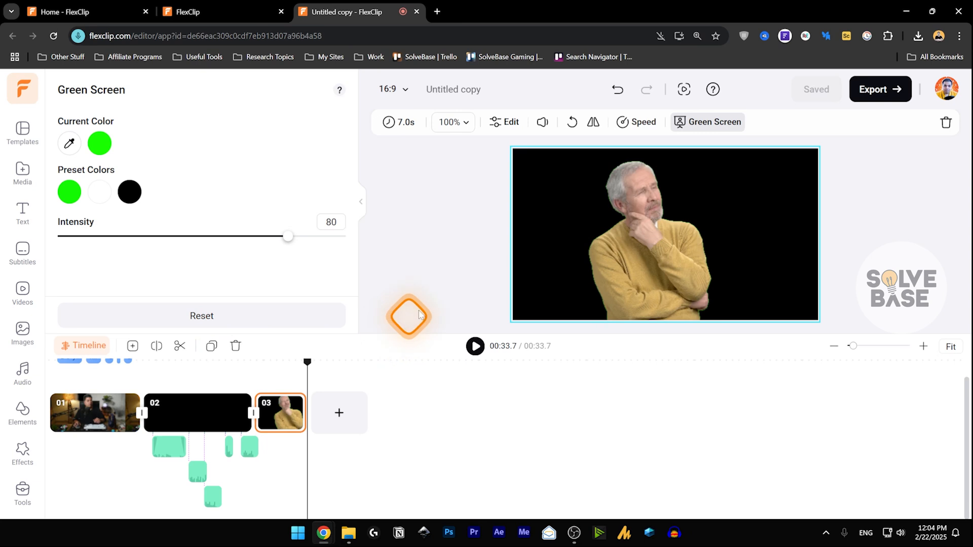
pyautogui.click(730, 125)
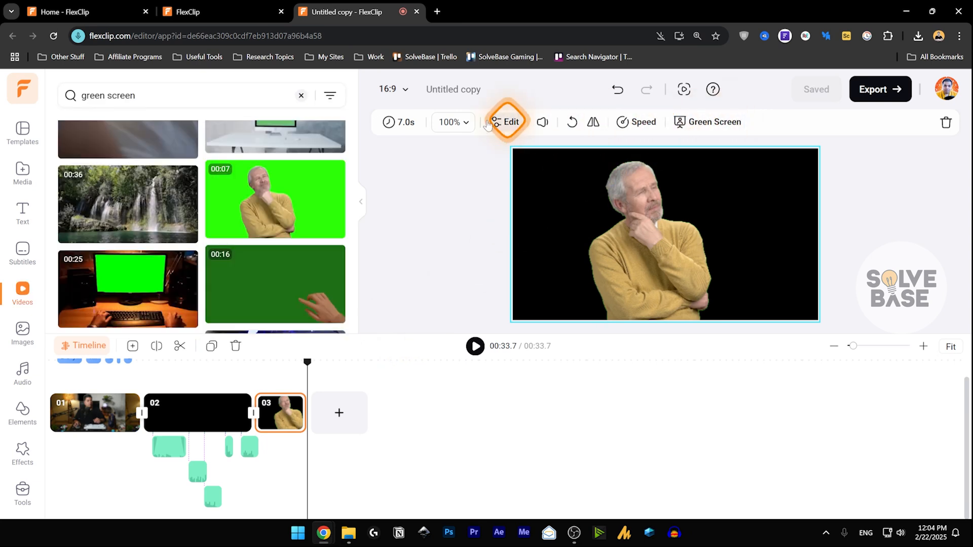
# Step: Clear the green screen search and browse the stock video categories, including Background, Finance and Animation
pyautogui.click(23, 335)
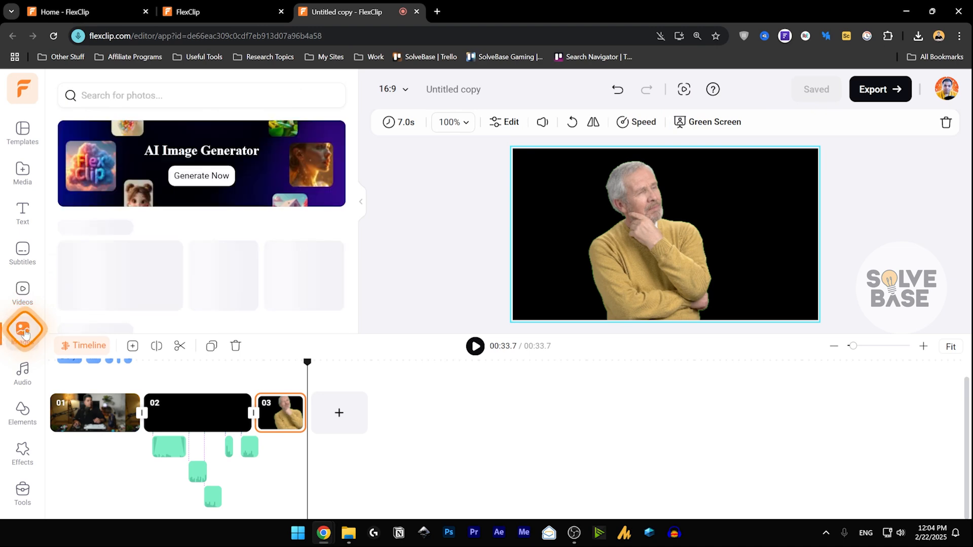
pyautogui.click(22, 293)
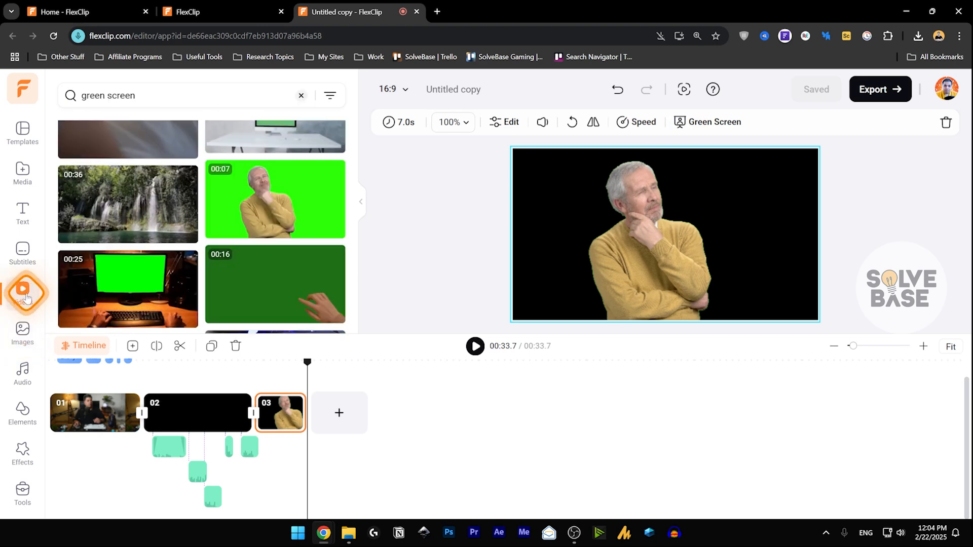
pyautogui.scroll(-5, 244, 238)
pyautogui.click(301, 95)
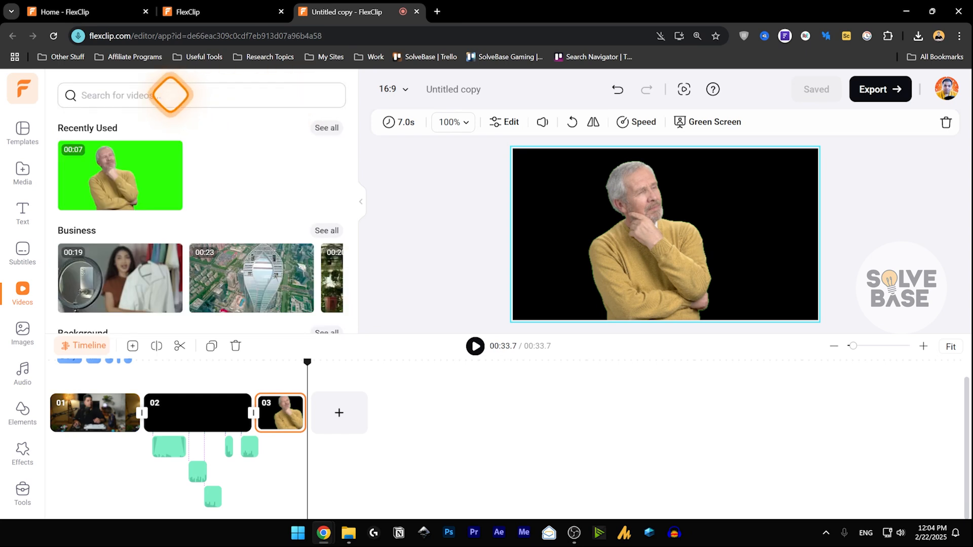
pyautogui.scroll(-3, 273, 191)
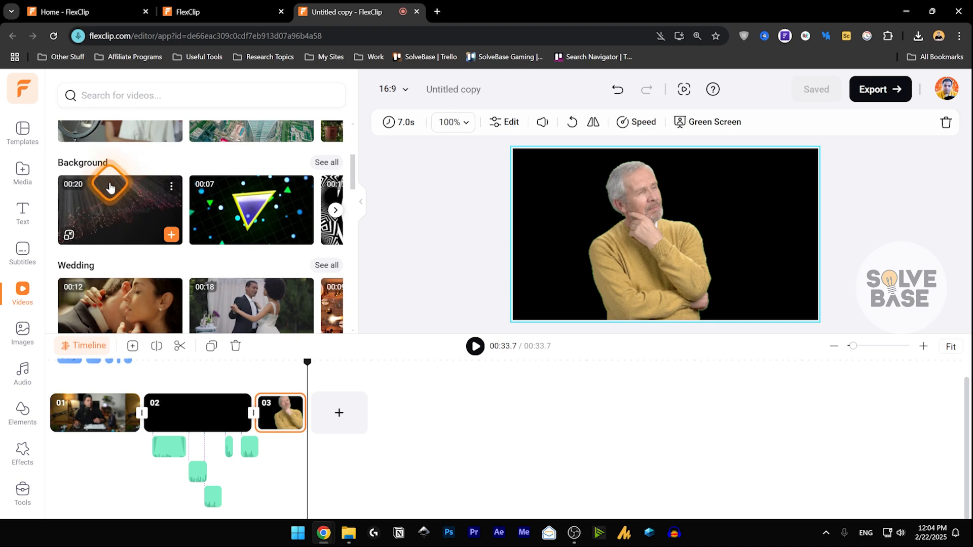
pyautogui.scroll(-4, 112, 200)
pyautogui.scroll(-1, 107, 203)
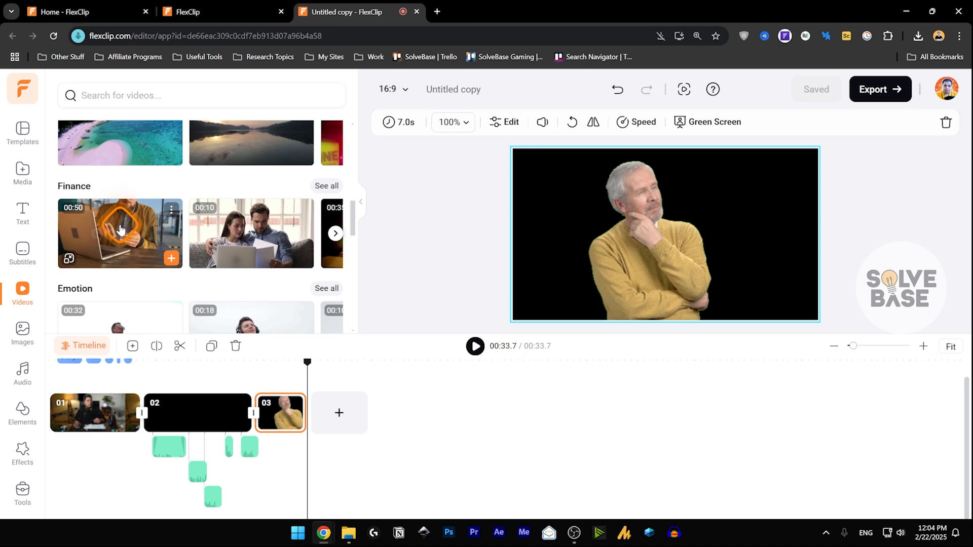
pyautogui.scroll(-4, 120, 229)
pyautogui.scroll(-3, 180, 238)
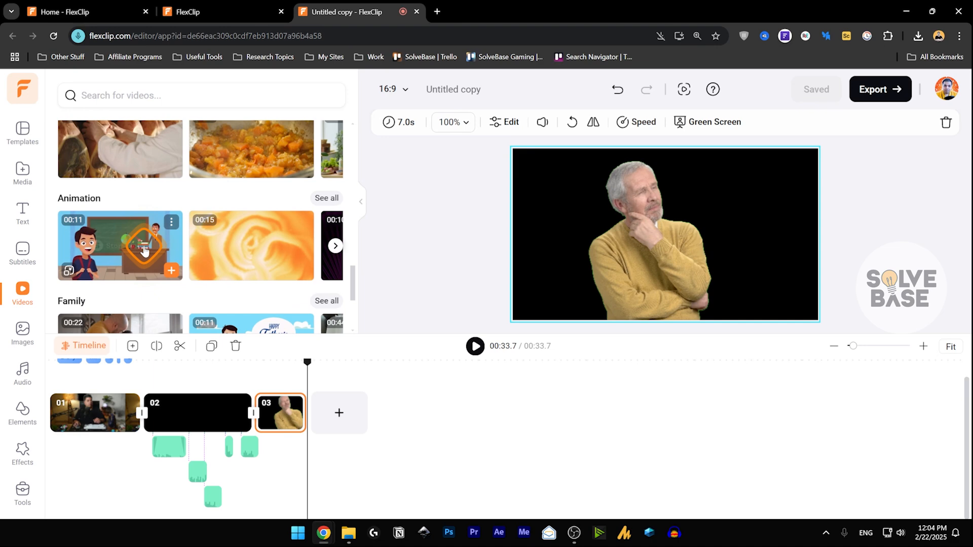
pyautogui.moveTo(352, 279); pyautogui.dragTo(352, 130)
# Step: Check the recent and suggested searches for stock videos without running one
pyautogui.click(163, 95)
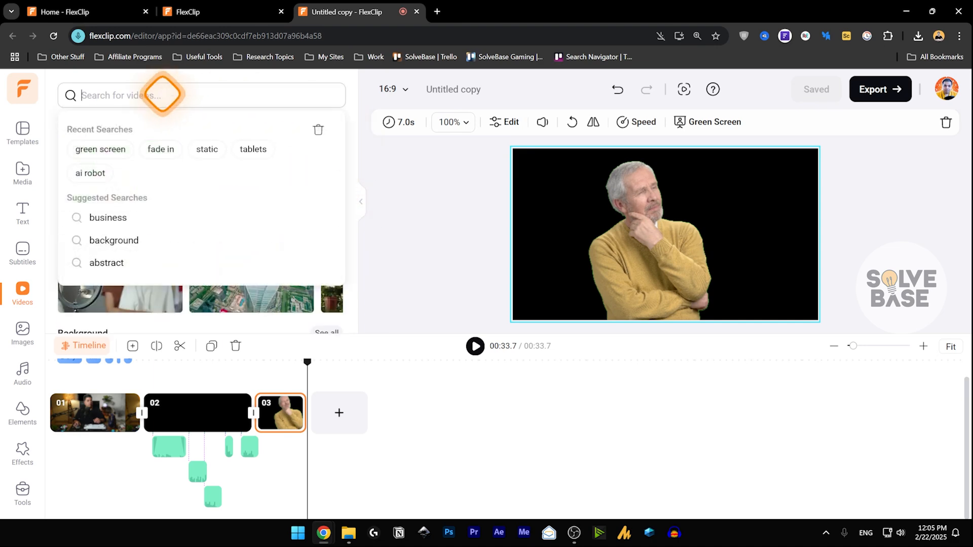
pyautogui.scroll(-2, 260, 208)
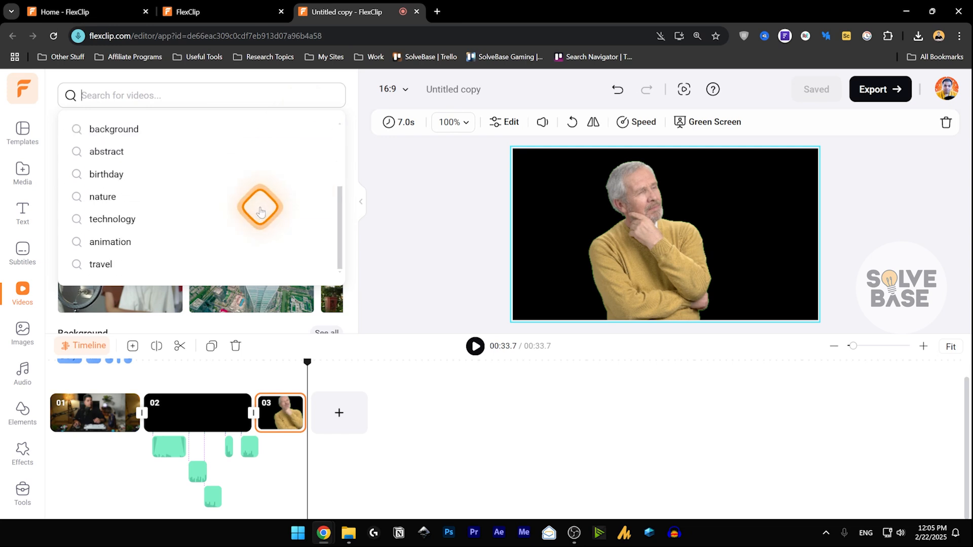
pyautogui.click(128, 75)
pyautogui.click(127, 94)
pyautogui.click(122, 78)
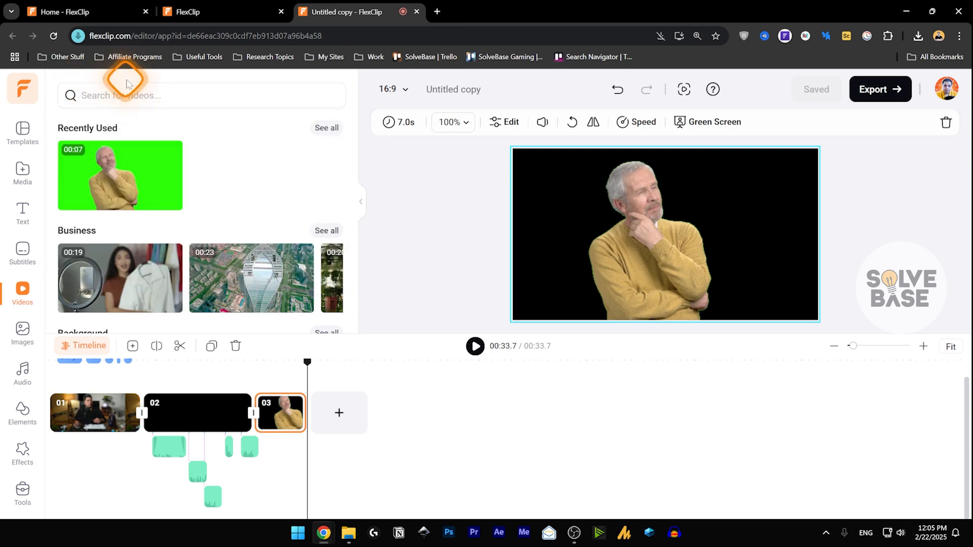
# Step: View the full Business video category, return to the category overview and look through it down to Family and People
pyautogui.click(326, 230)
pyautogui.click(64, 89)
pyautogui.click(22, 251)
pyautogui.click(22, 291)
pyautogui.scroll(-4, 274, 168)
pyautogui.moveTo(353, 178); pyautogui.dragTo(356, 313)
# Step: Browse the stock image categories and open the full Real Estate collection
pyautogui.click(23, 335)
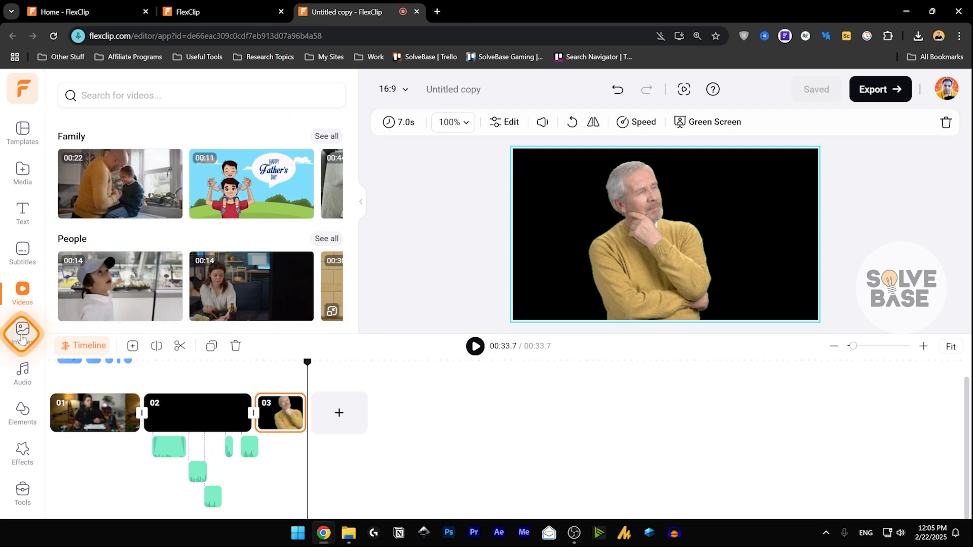
pyautogui.click(201, 192)
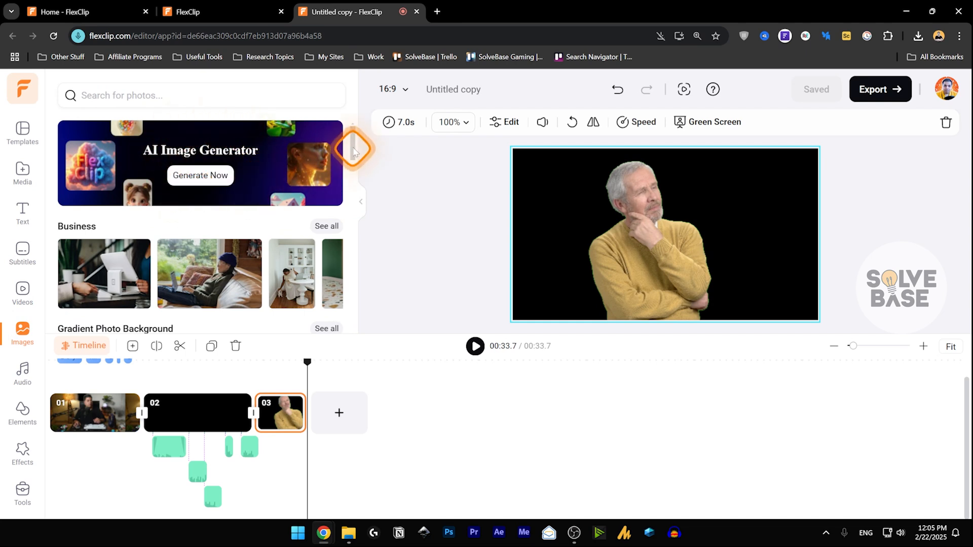
pyautogui.moveTo(354, 147); pyautogui.dragTo(352, 217)
pyautogui.click(326, 197)
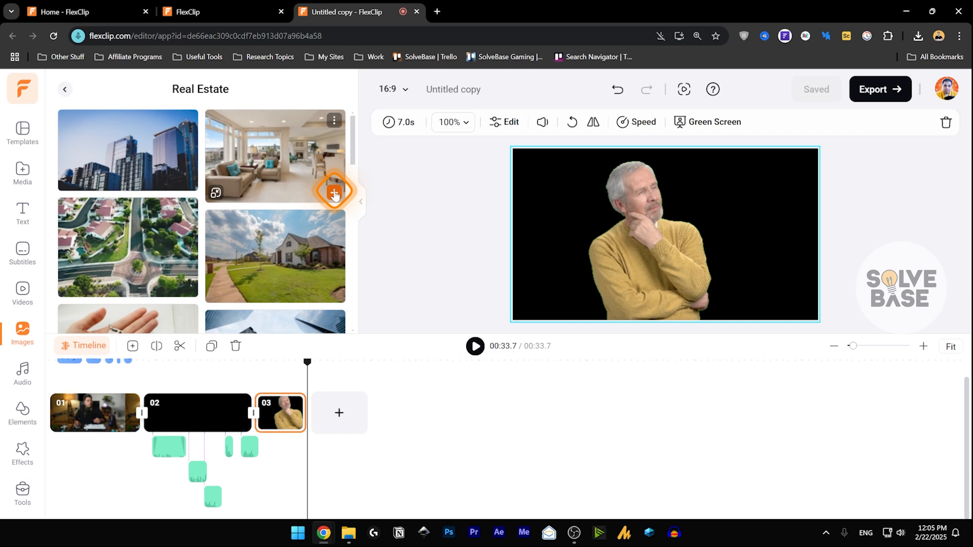
# Step: Add the beige living-room image as an overlay on the third scene, shrink it slightly and place it beside the man's face
pyautogui.moveTo(337, 218); pyautogui.dragTo(329, 409)
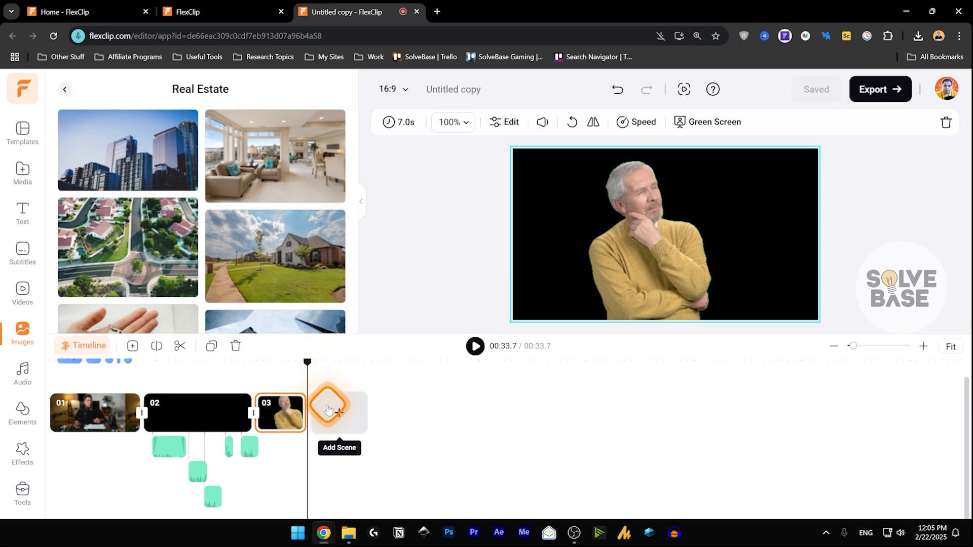
pyautogui.click(275, 373)
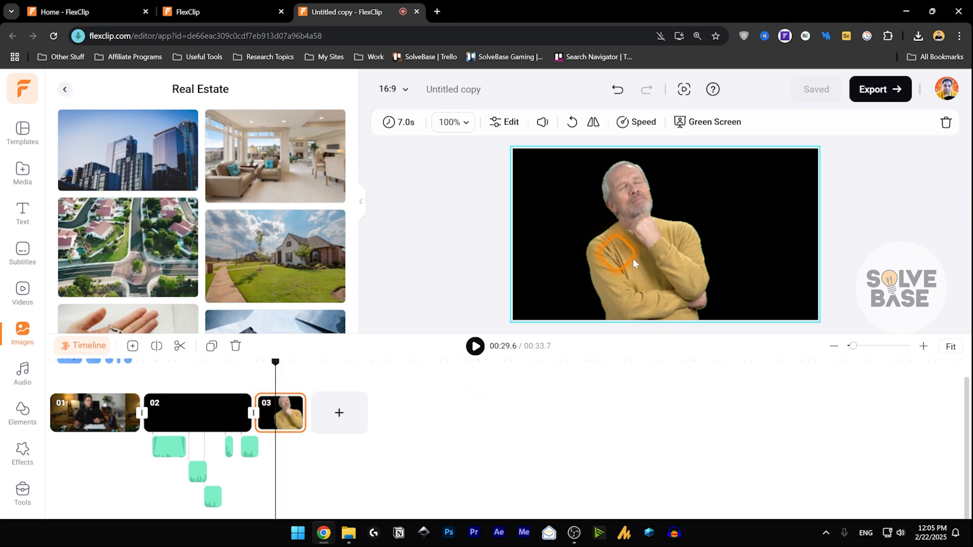
pyautogui.moveTo(335, 191)
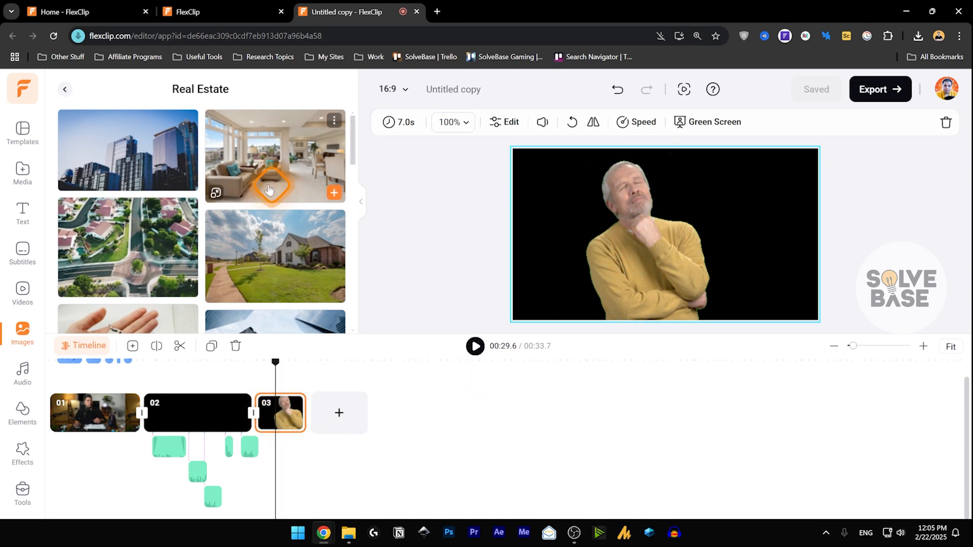
pyautogui.click(215, 194)
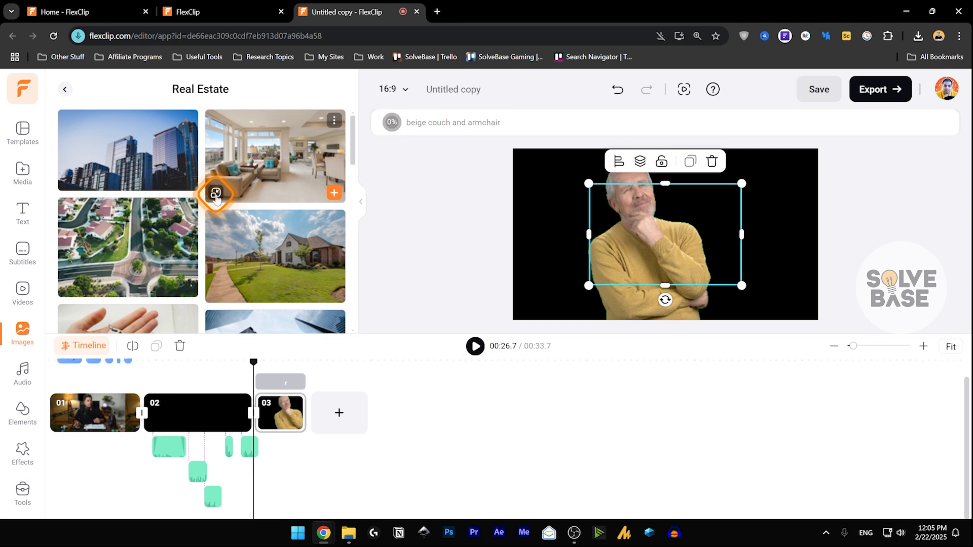
pyautogui.moveTo(681, 231); pyautogui.dragTo(738, 222)
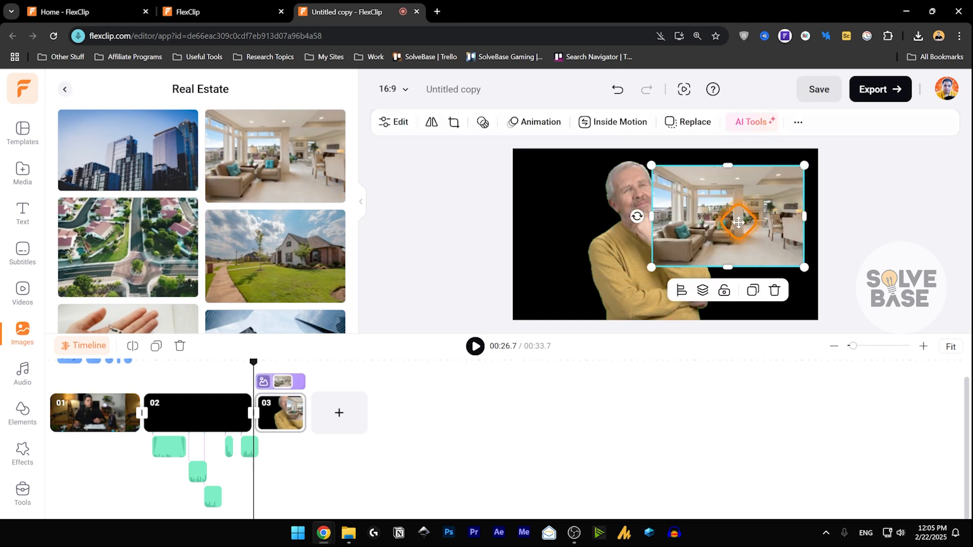
pyautogui.moveTo(671, 252); pyautogui.dragTo(655, 264)
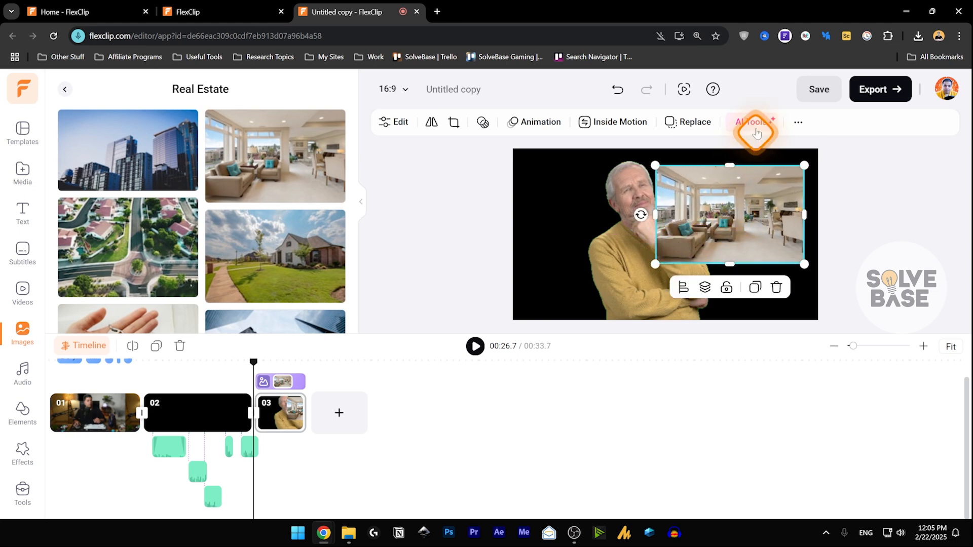
# Step: Open the AI Image to Image tool for the living-room image to view its style options, and return to the editor
pyautogui.click(758, 126)
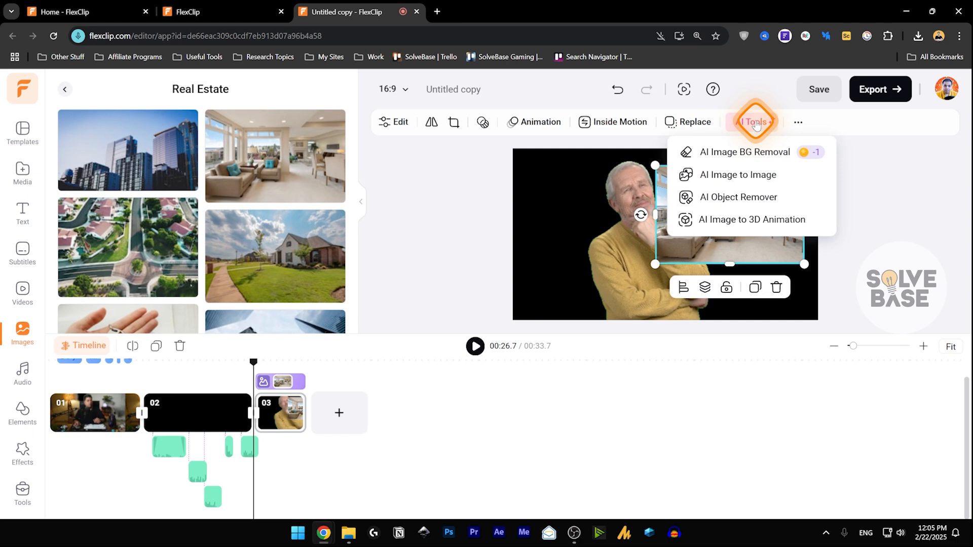
pyautogui.click(712, 224)
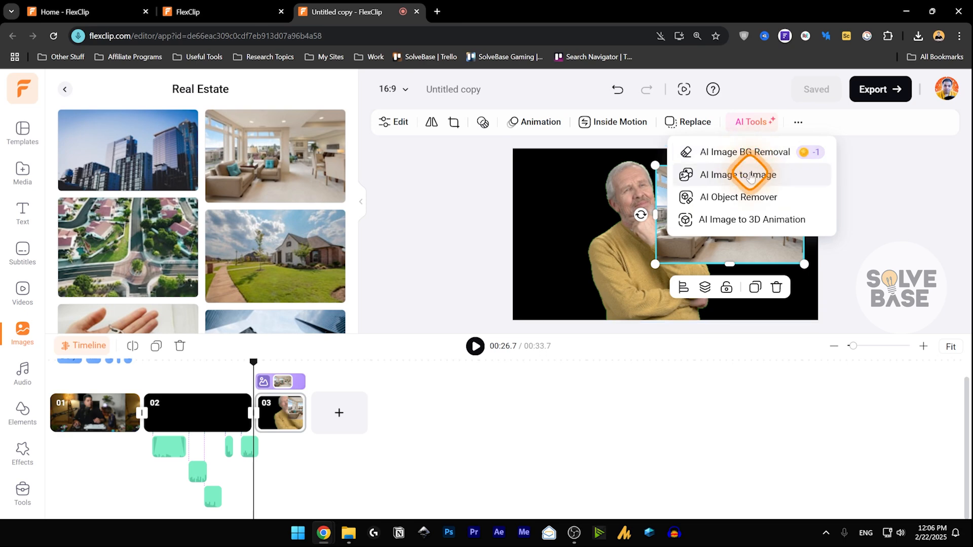
pyautogui.click(752, 175)
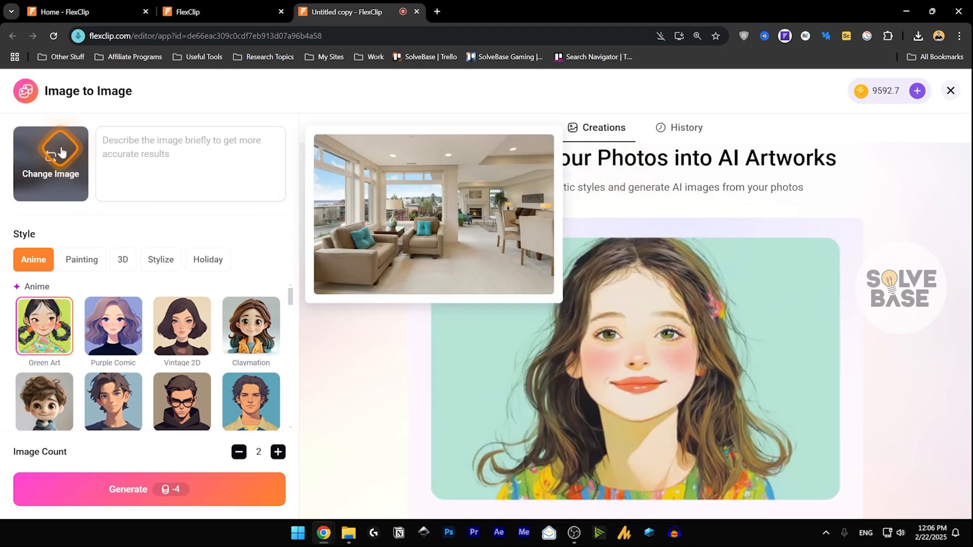
pyautogui.moveTo(45, 174)
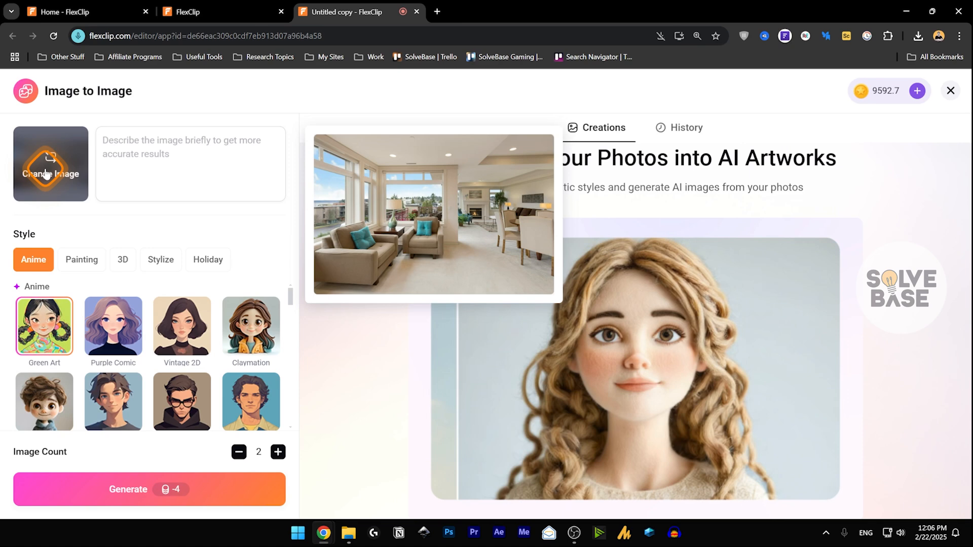
pyautogui.click(951, 95)
# Step: Preview the living-room image in AI Image to 3D Animation with the Perspective, Circle, Zoom and Zoom Center styles, and close it without exporting
pyautogui.click(754, 122)
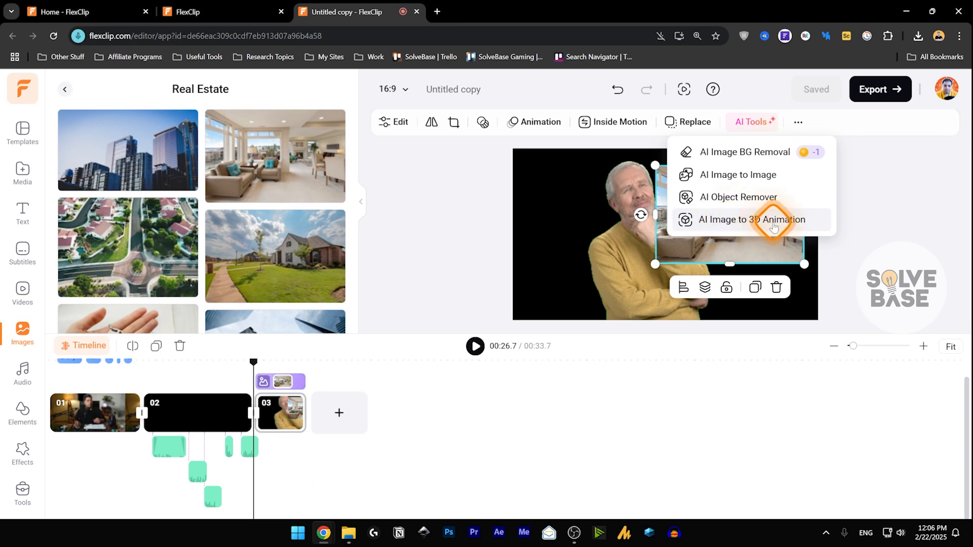
pyautogui.click(736, 223)
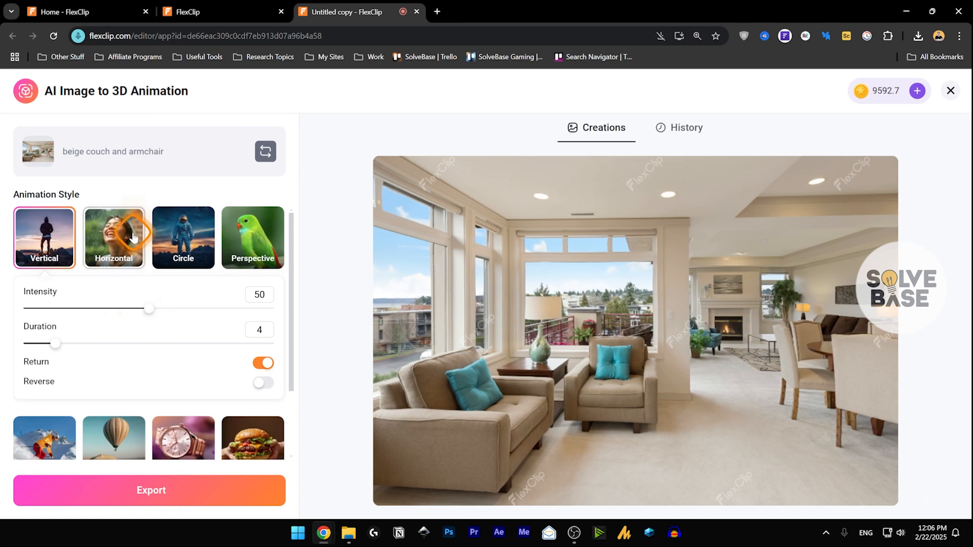
pyautogui.click(258, 235)
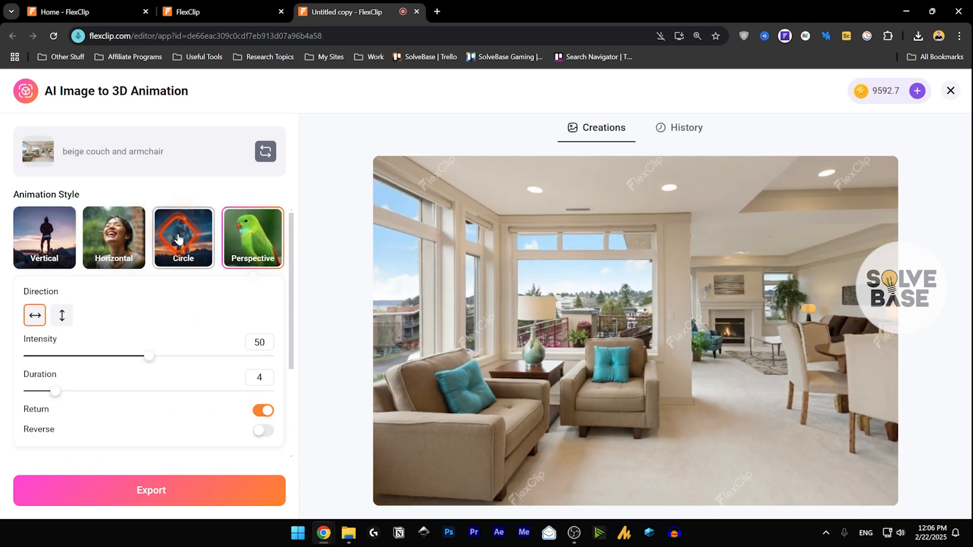
pyautogui.click(179, 239)
pyautogui.scroll(-2, 193, 288)
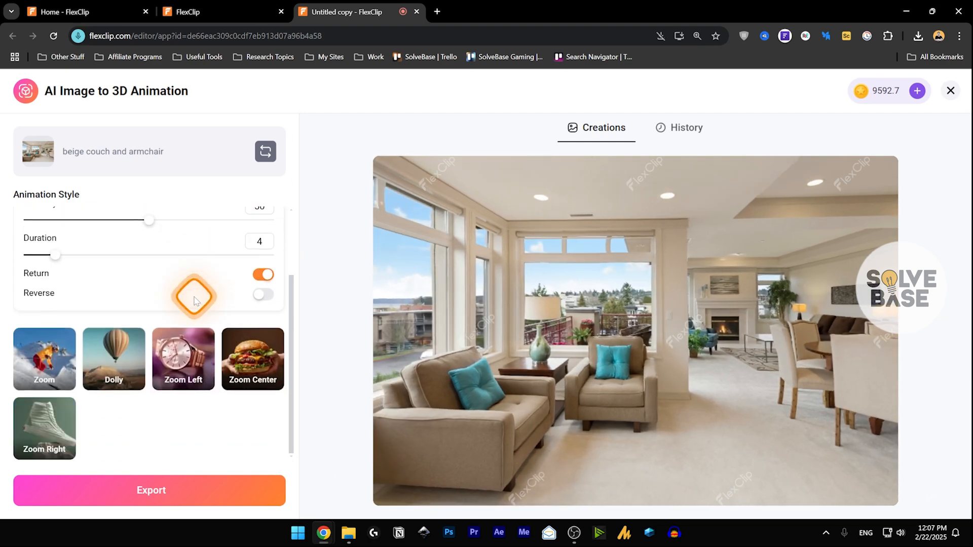
pyautogui.click(63, 365)
pyautogui.scroll(-1, 152, 314)
pyautogui.click(226, 259)
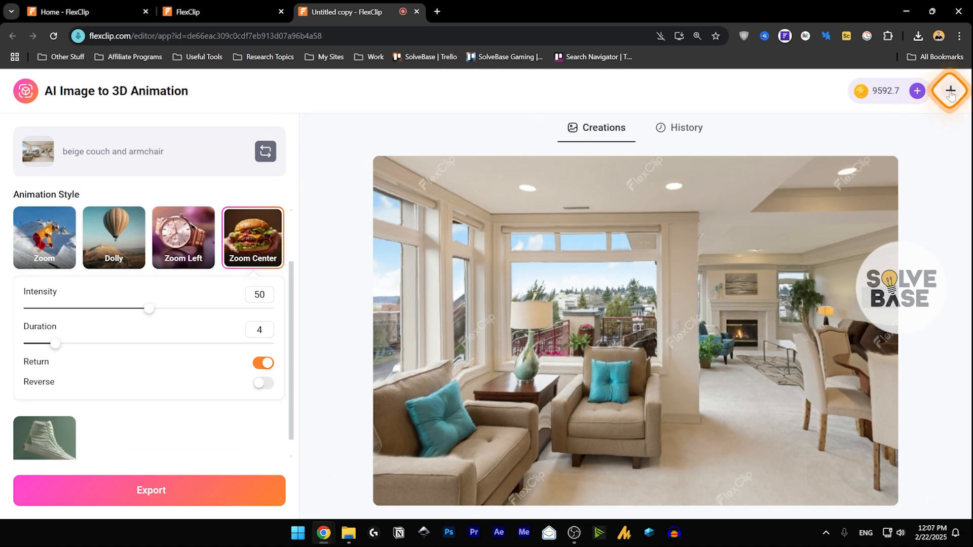
pyautogui.click(951, 91)
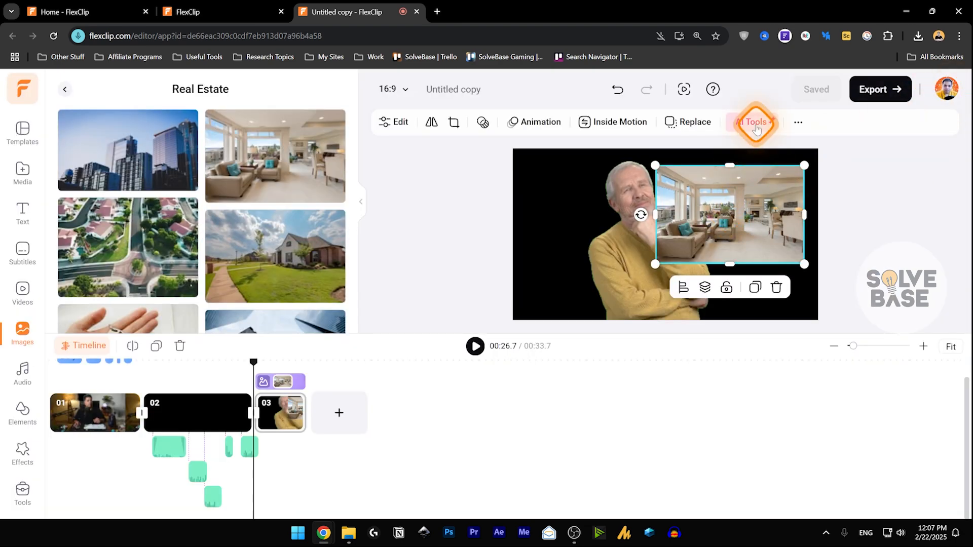
# Step: Check the available AI tools and the additional Motion Tracking and Green Screen options for the living-room overlay
pyautogui.click(755, 121)
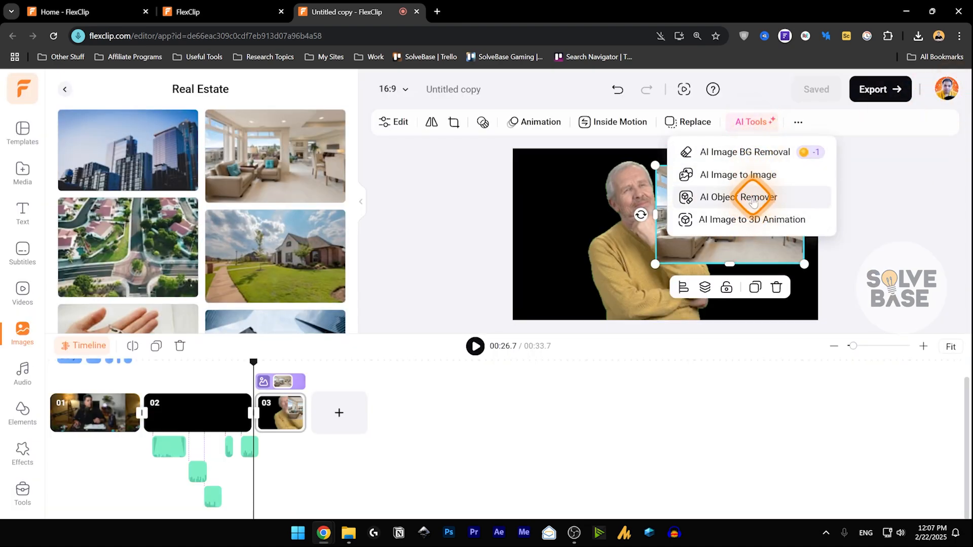
pyautogui.click(797, 128)
pyautogui.click(799, 125)
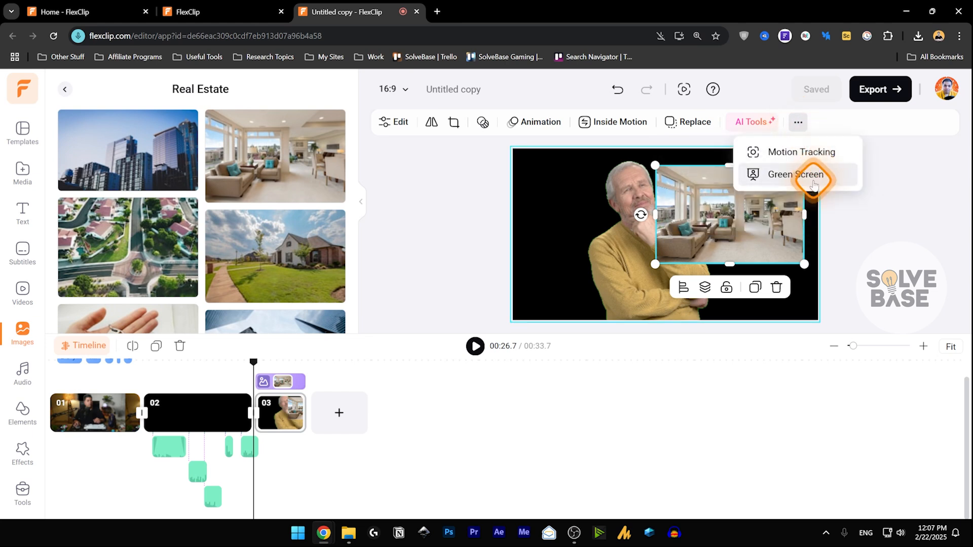
pyautogui.click(798, 122)
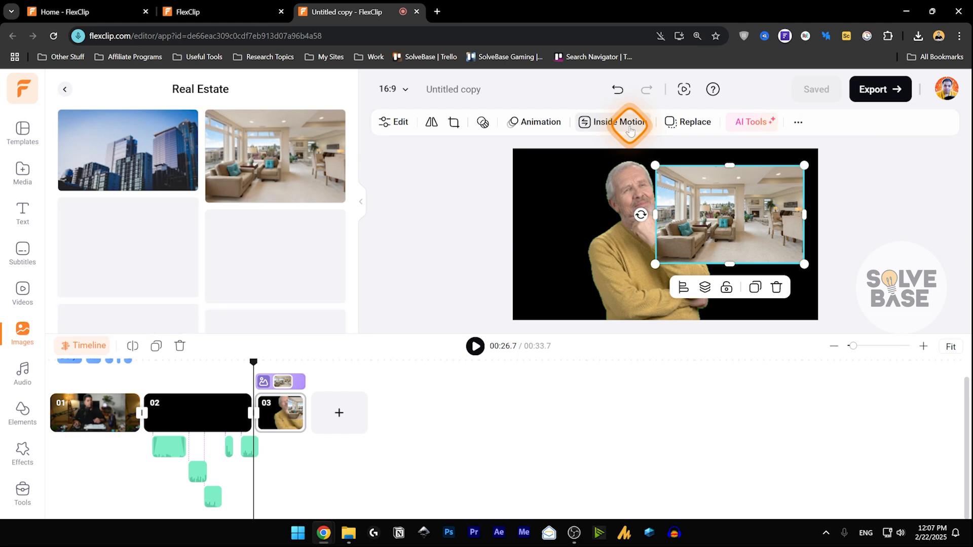
# Step: Apply the Zoom In inside motion to the living-room overlay and scrub the playhead to 00:31.0 to preview it
pyautogui.click(613, 131)
pyautogui.click(198, 138)
pyautogui.click(482, 218)
pyautogui.click(254, 364)
pyautogui.moveTo(258, 366); pyautogui.dragTo(286, 366)
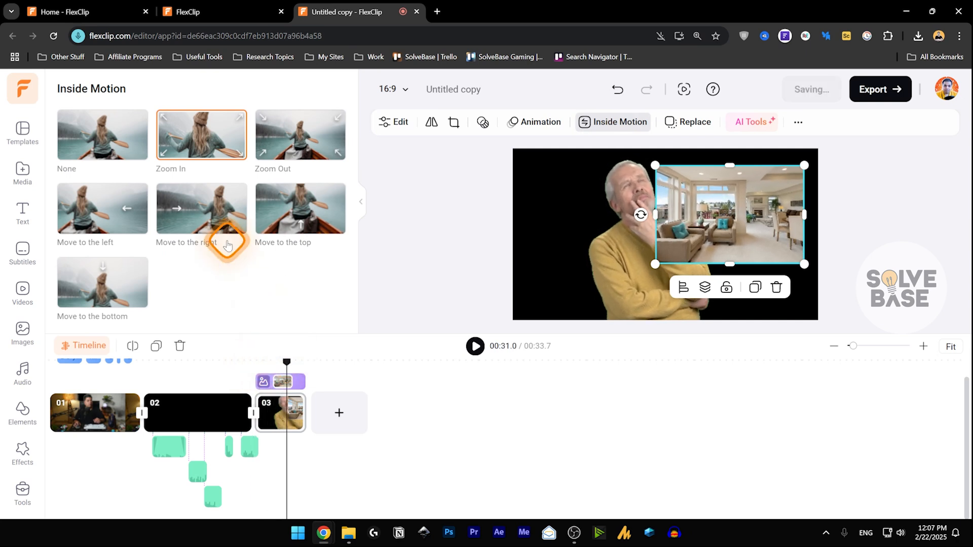
# Step: Review the filter effects and the exposure, colour and vignette adjustments available for the living-room overlay
pyautogui.click(400, 122)
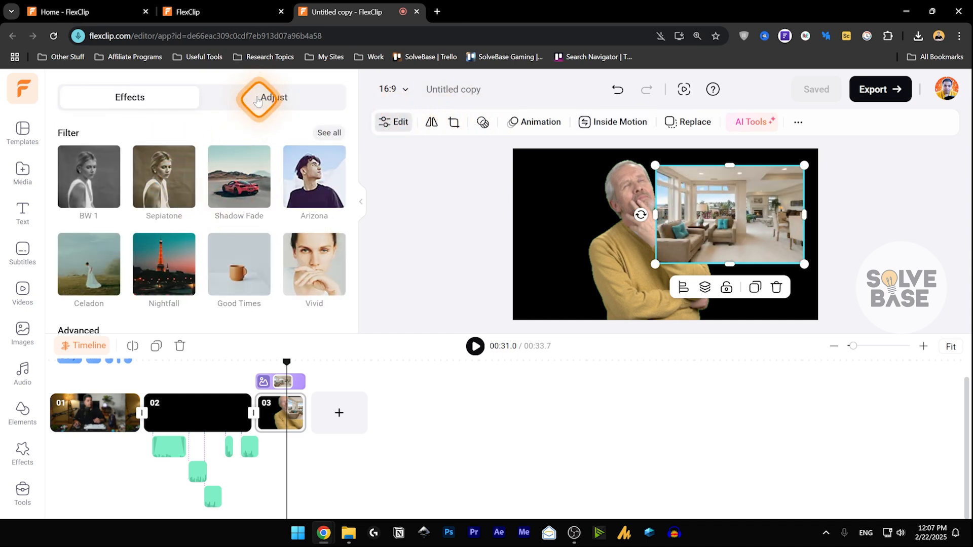
pyautogui.click(266, 98)
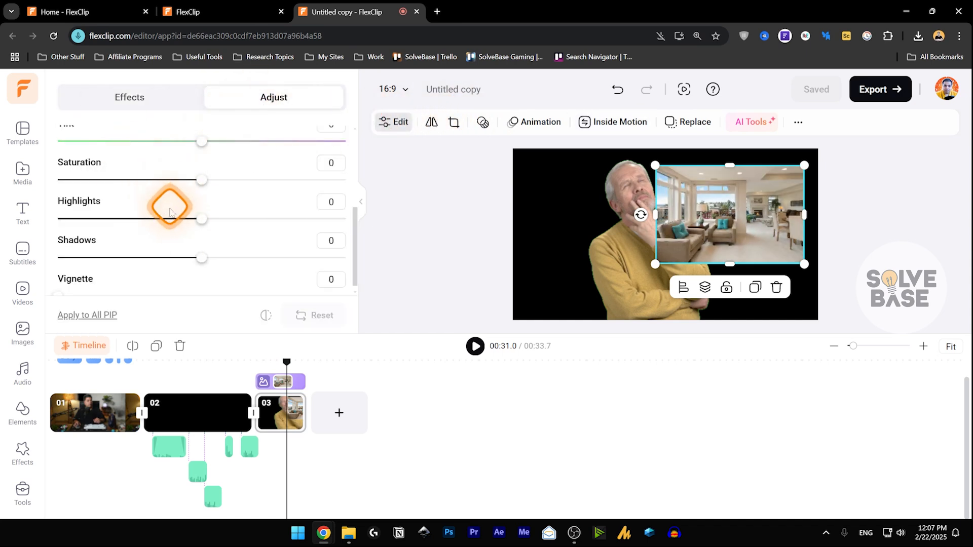
pyautogui.scroll(3, 167, 201)
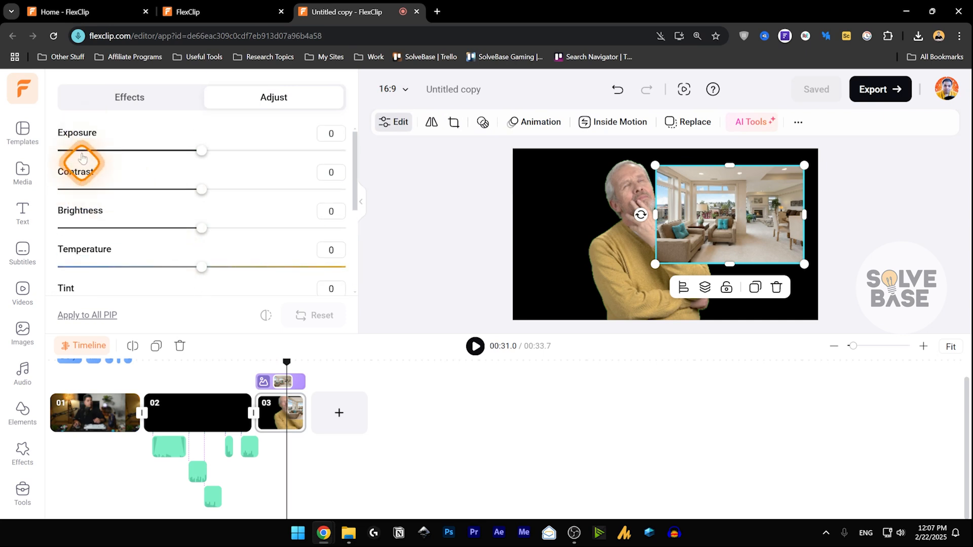
pyautogui.click(138, 97)
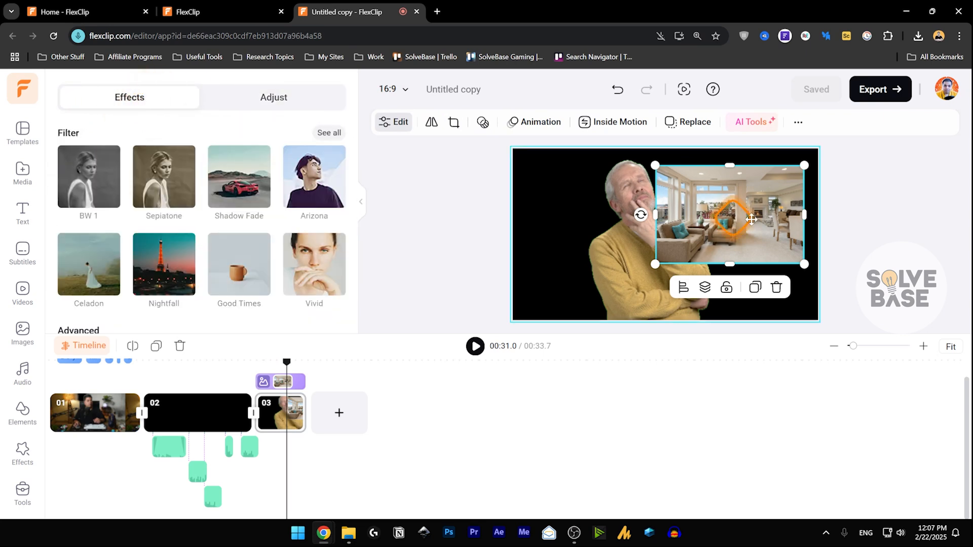
# Step: Move the living-room overlay slightly to the right and check the media files offered for replacing it
pyautogui.moveTo(753, 217); pyautogui.dragTo(757, 213)
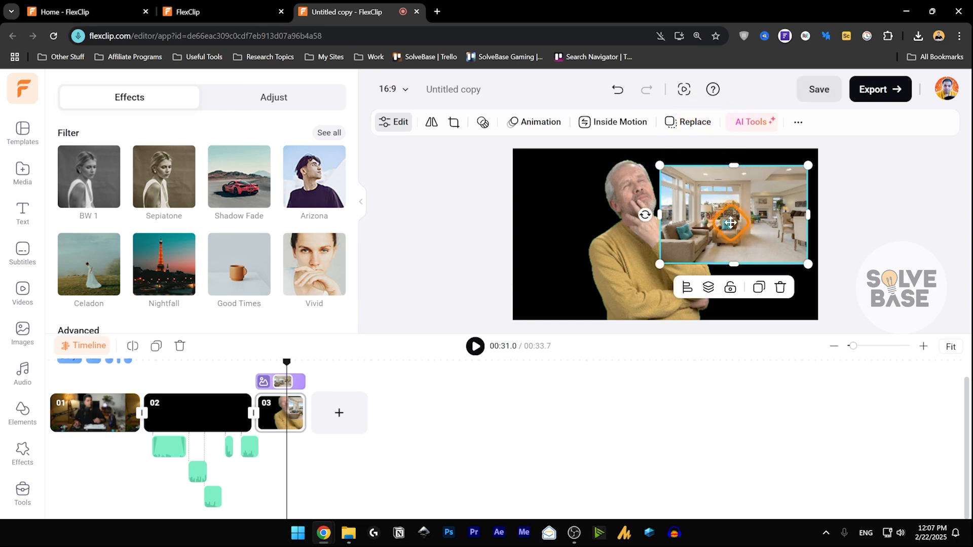
pyautogui.click(691, 126)
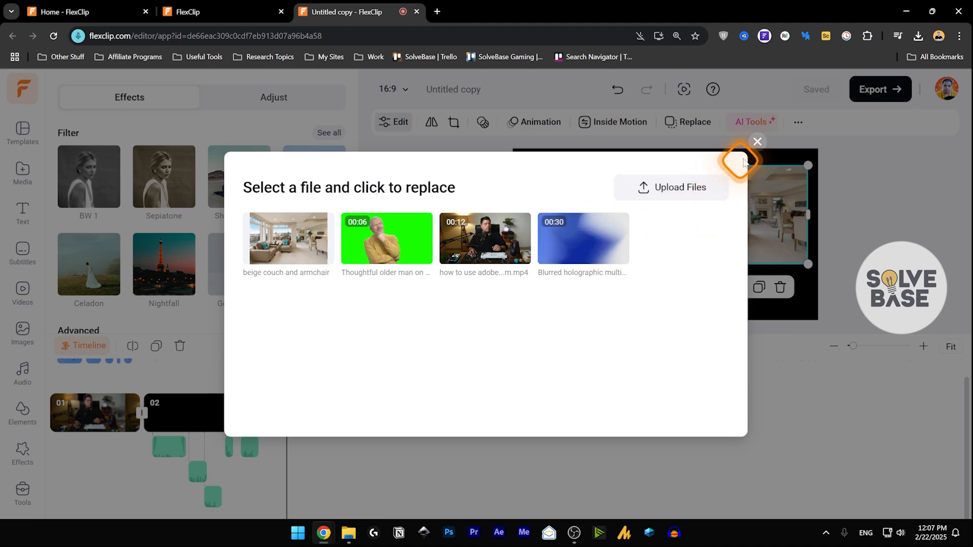
pyautogui.click(757, 143)
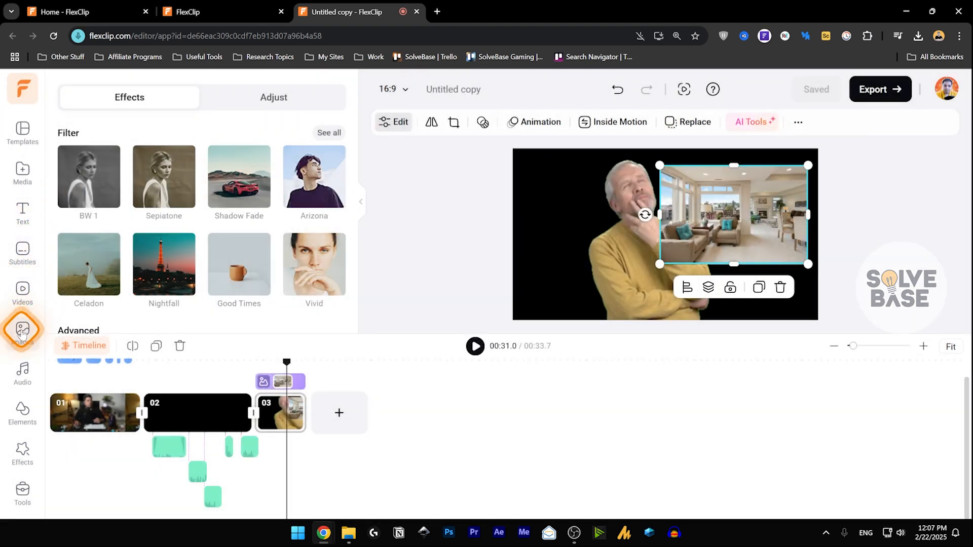
# Step: Replace the living-room overlay with the aerial neighbourhood photo from the Real Estate stock images
pyautogui.click(22, 330)
pyautogui.click(145, 235)
pyautogui.moveTo(125, 238); pyautogui.dragTo(676, 217)
pyautogui.click(687, 209)
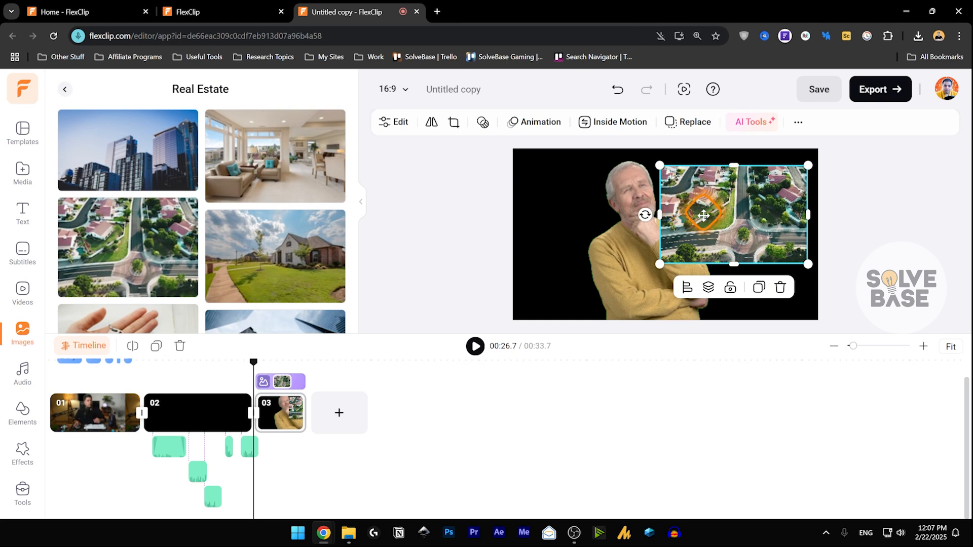
# Step: Align the aerial image to the vertical middle of the frame and check its layer-order options
pyautogui.click(687, 288)
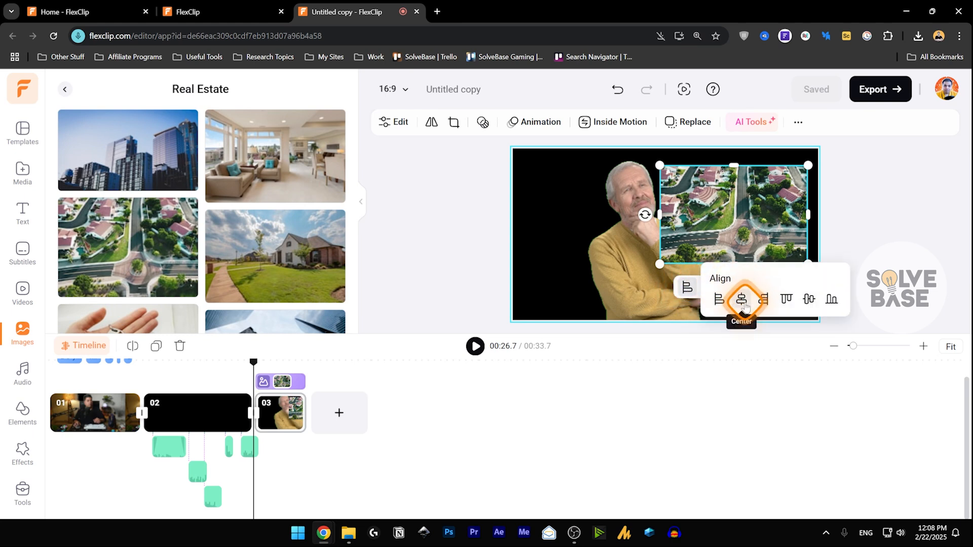
pyautogui.click(810, 300)
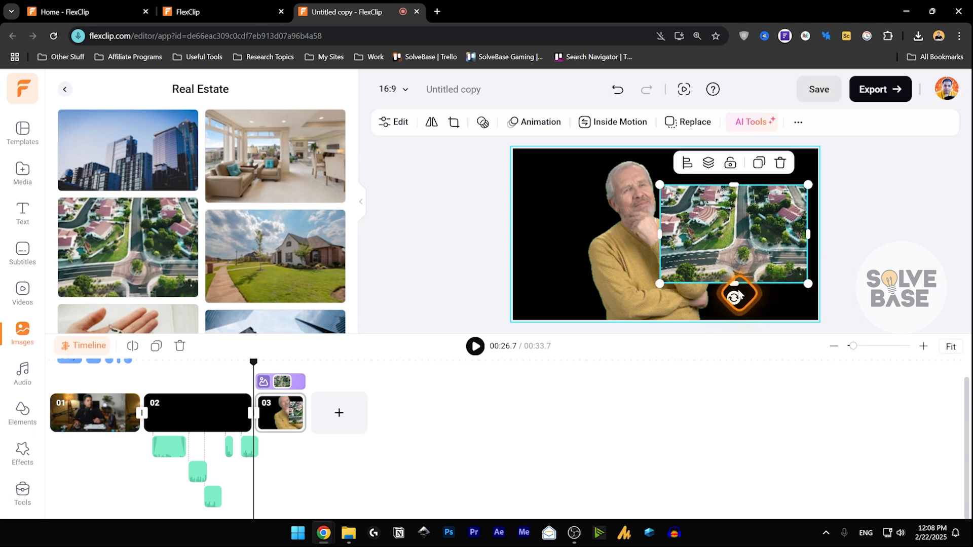
pyautogui.click(710, 164)
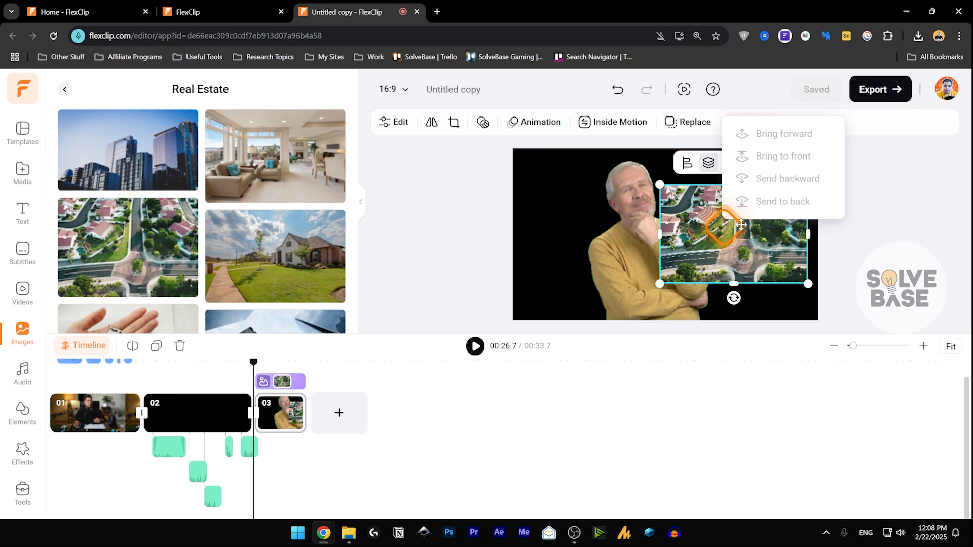
pyautogui.click(778, 203)
pyautogui.click(721, 250)
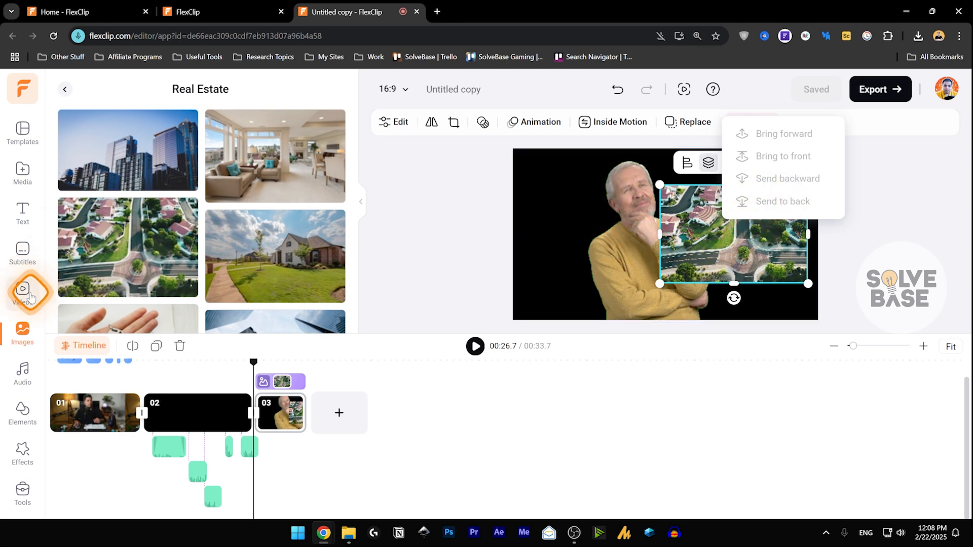
# Step: Add a second copy of the aerial neighbourhood image as an overlay and move it up and left over the man
pyautogui.click(67, 288)
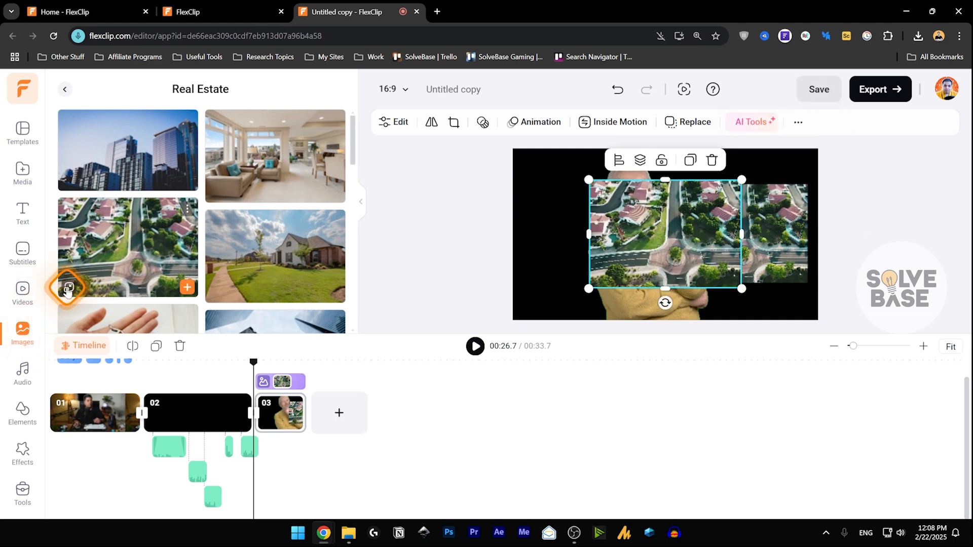
pyautogui.moveTo(662, 260); pyautogui.dragTo(557, 254)
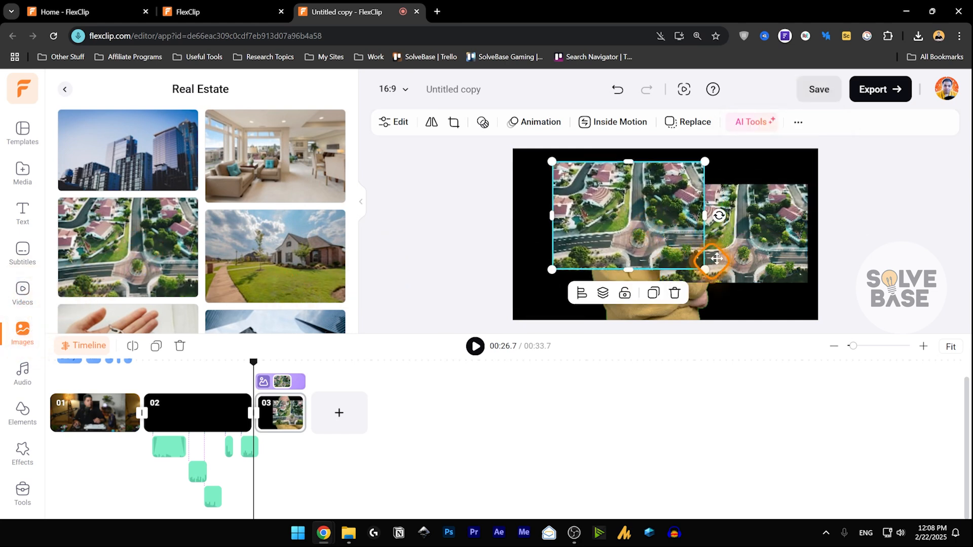
pyautogui.click(738, 246)
pyautogui.click(600, 218)
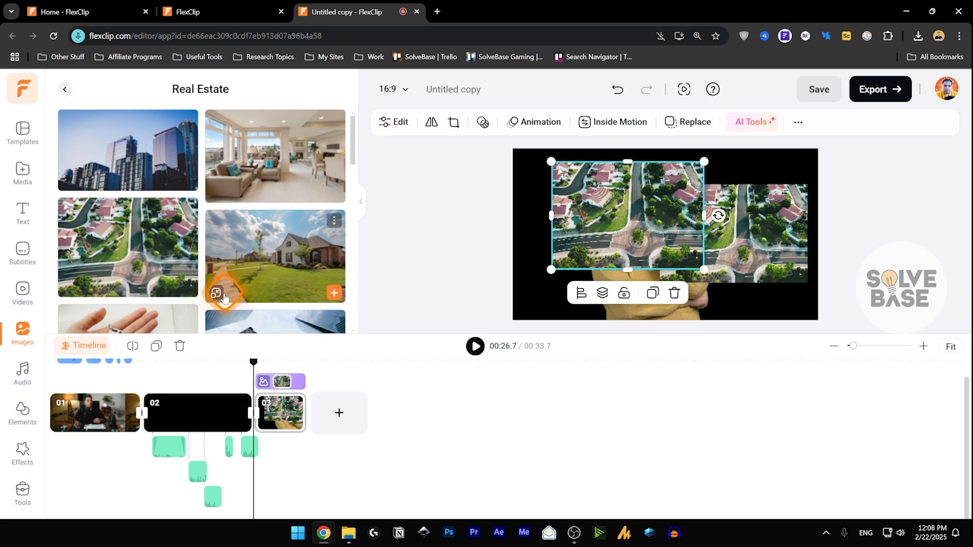
# Step: Add the house-with-lawn photo as an overlay in place of the second aerial copy, partly covering the remaining aerial image
pyautogui.moveTo(217, 296); pyautogui.dragTo(611, 234)
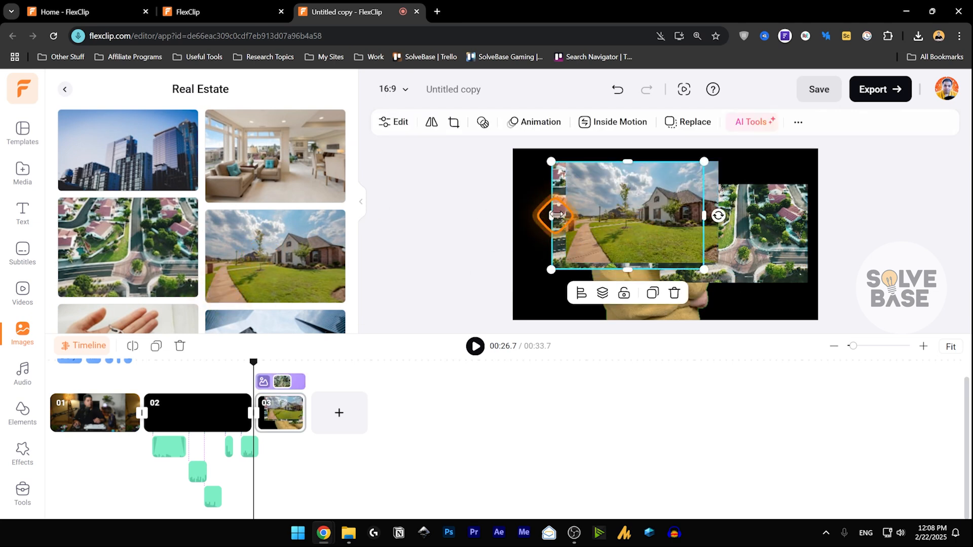
pyautogui.press('Delete')
pyautogui.click(653, 225)
pyautogui.moveTo(660, 215)
pyautogui.mouseDown()
pyautogui.moveTo(664, 221)
pyautogui.moveTo(650, 220)
pyautogui.mouseUp()
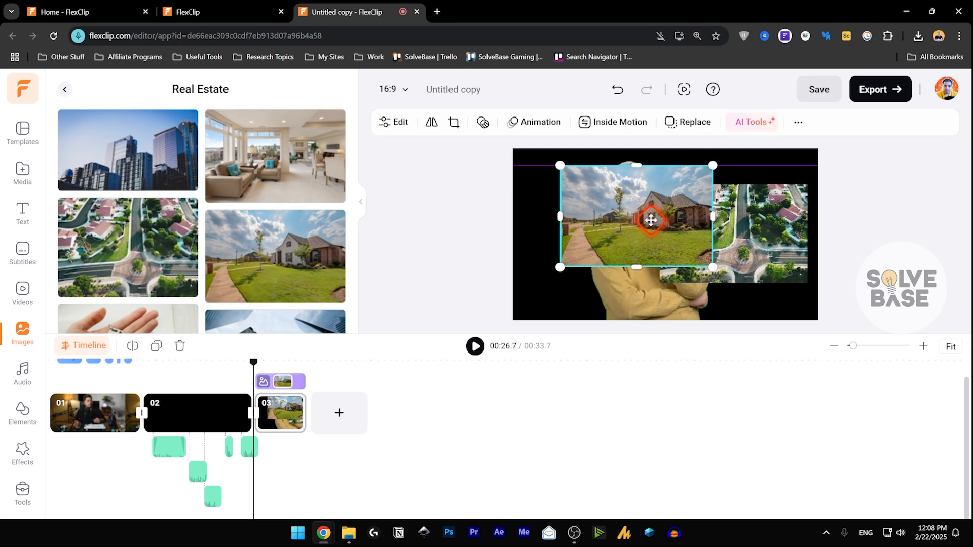
# Step: Move the aerial image slightly left and bring it to the front of the house image
pyautogui.click(770, 236)
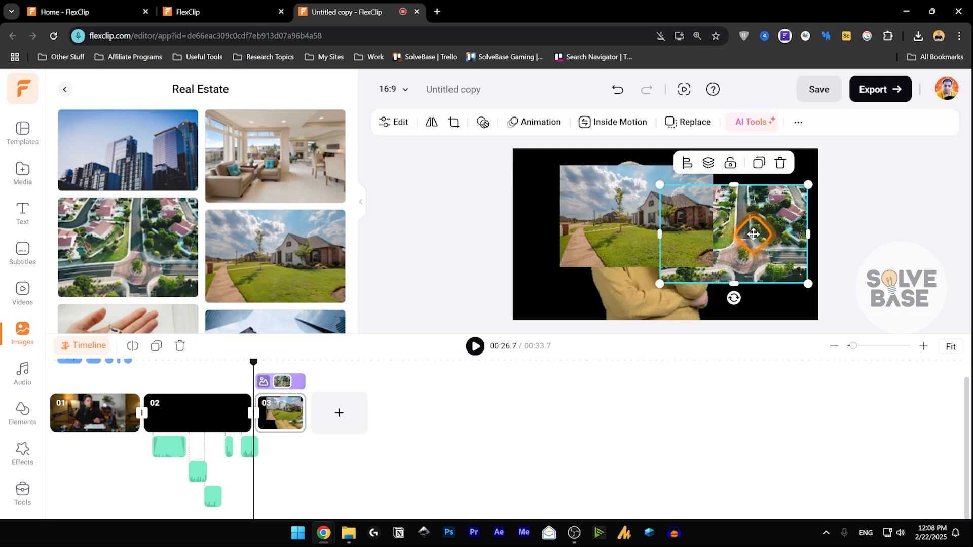
pyautogui.moveTo(748, 228); pyautogui.dragTo(717, 235)
pyautogui.click(701, 165)
pyautogui.click(765, 154)
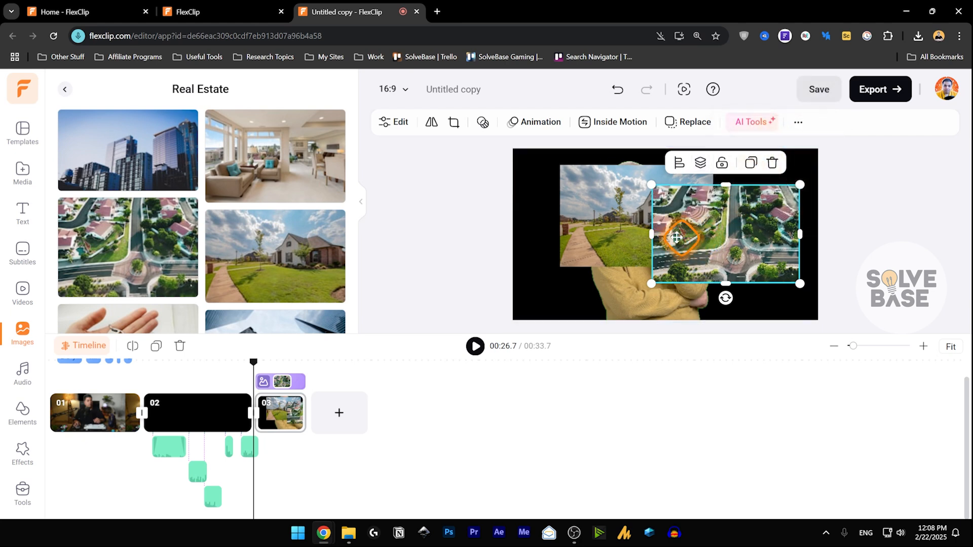
# Step: Move the house image to the right so it sits further behind the aerial image, and leave it selected
pyautogui.moveTo(598, 222); pyautogui.dragTo(650, 230)
pyautogui.click(730, 234)
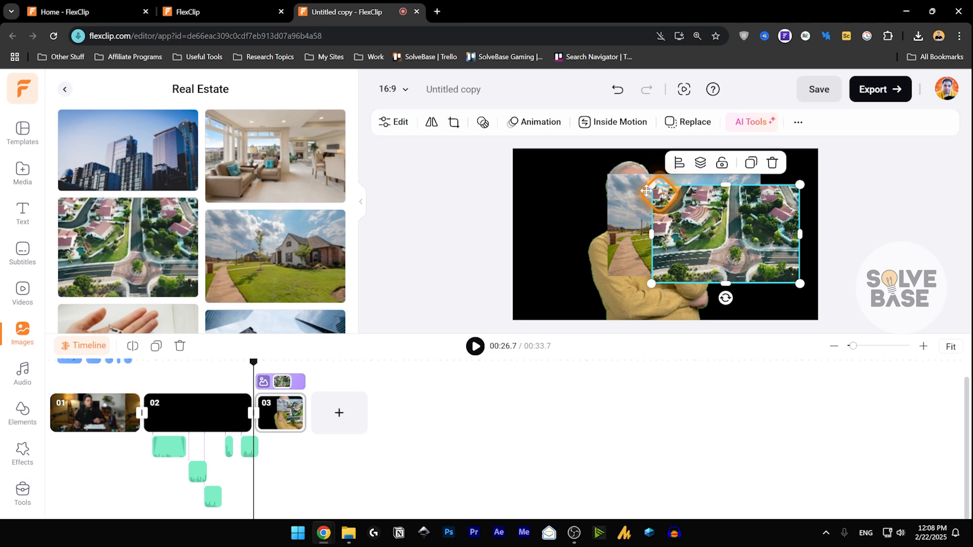
pyautogui.click(632, 211)
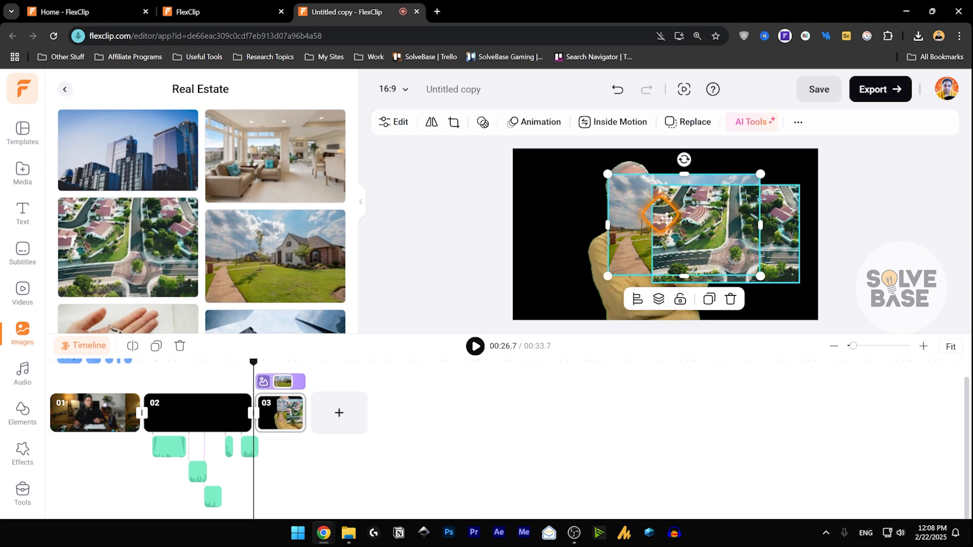
# Step: Delete the house-with-lawn overlay and move the remaining aerial neighbourhood image slightly up and left
pyautogui.click(730, 298)
pyautogui.click(743, 225)
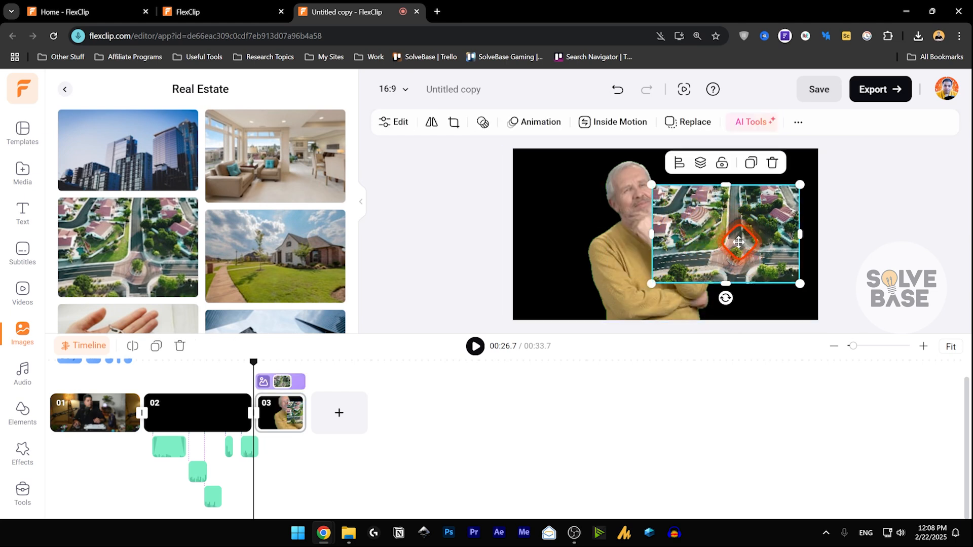
pyautogui.moveTo(739, 242); pyautogui.dragTo(734, 222)
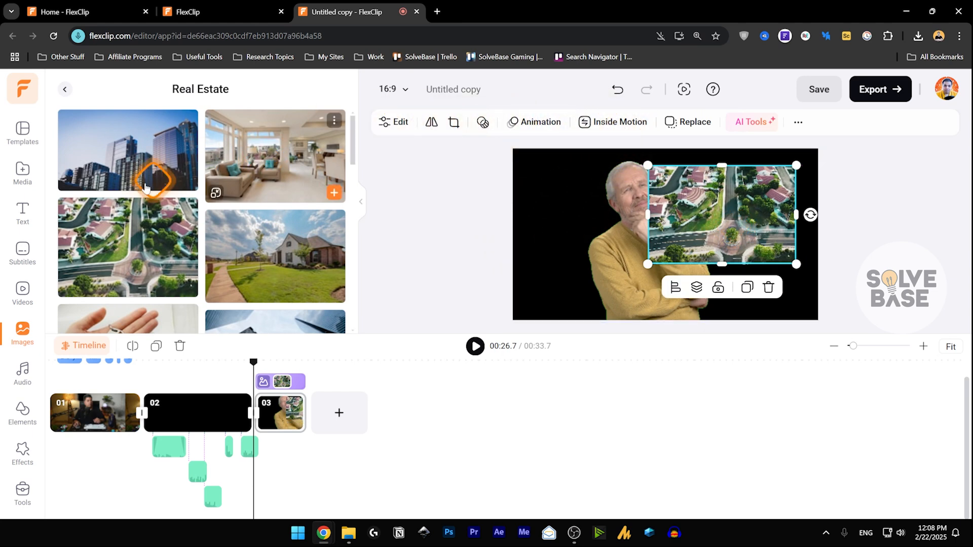
# Step: Preview the Heartbeat Cinematic Riser Opener sound effect and add it to the timeline under the third scene
pyautogui.click(22, 373)
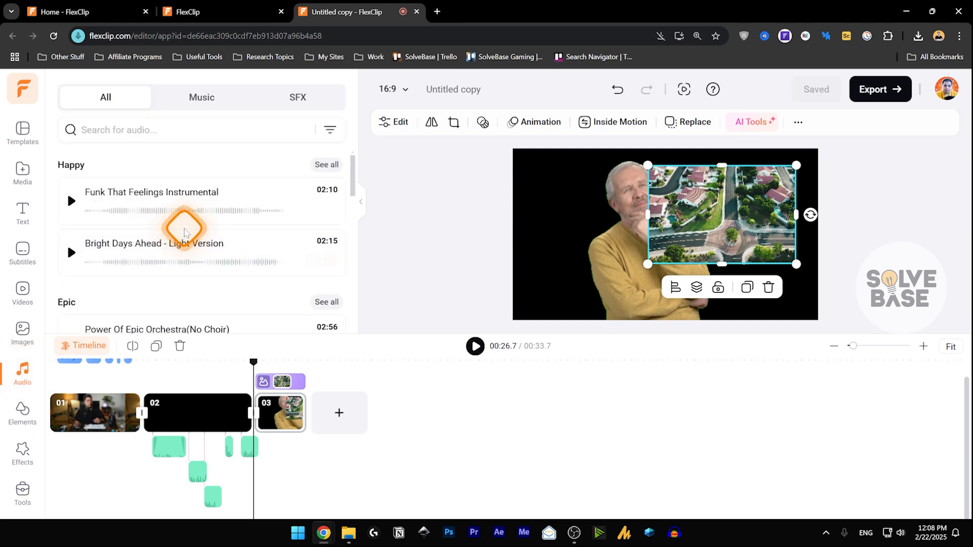
pyautogui.click(229, 109)
pyautogui.click(300, 105)
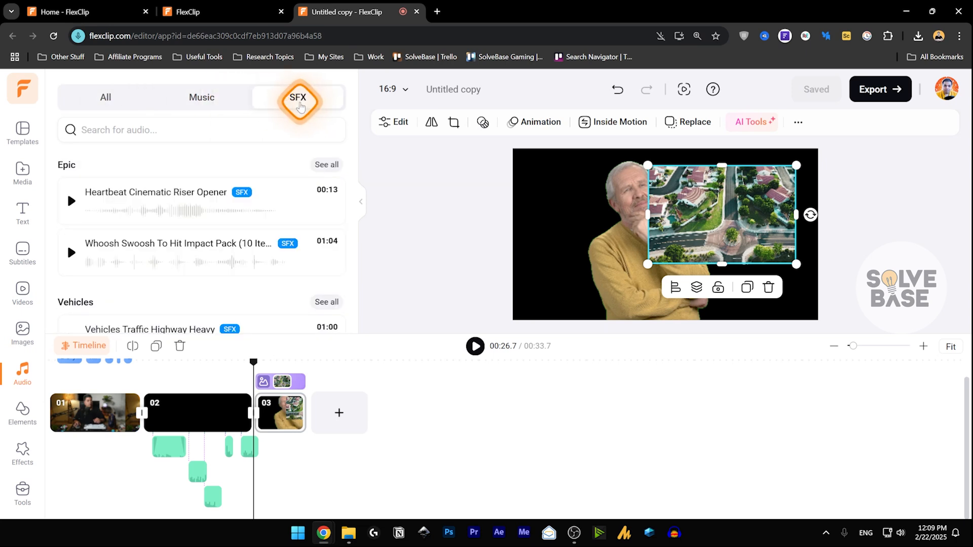
pyautogui.click(109, 203)
pyautogui.click(71, 201)
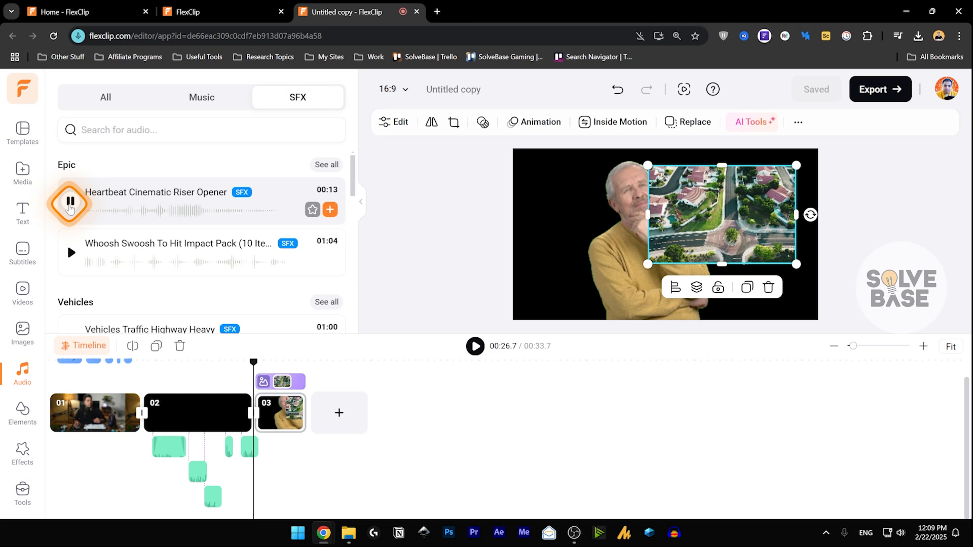
pyautogui.click(69, 205)
pyautogui.click(69, 204)
pyautogui.click(70, 206)
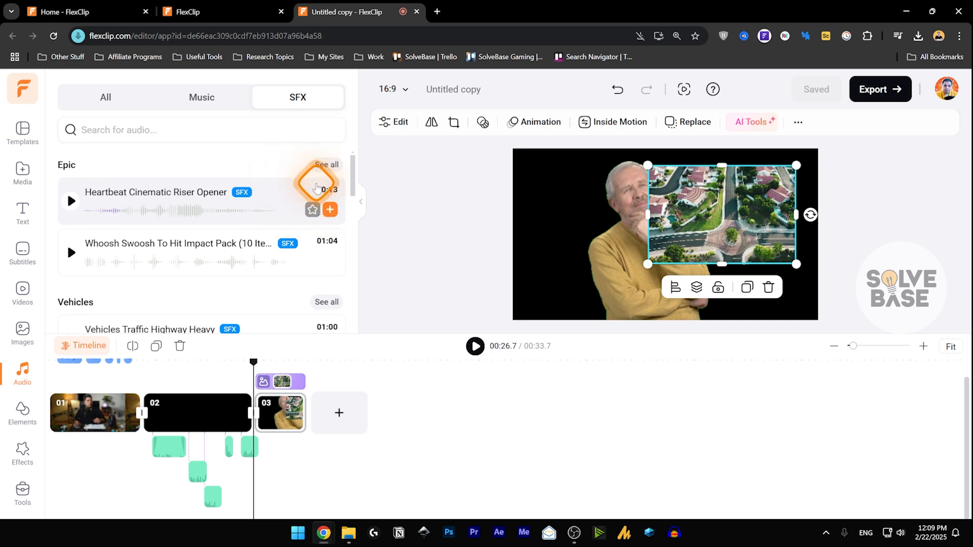
pyautogui.click(330, 210)
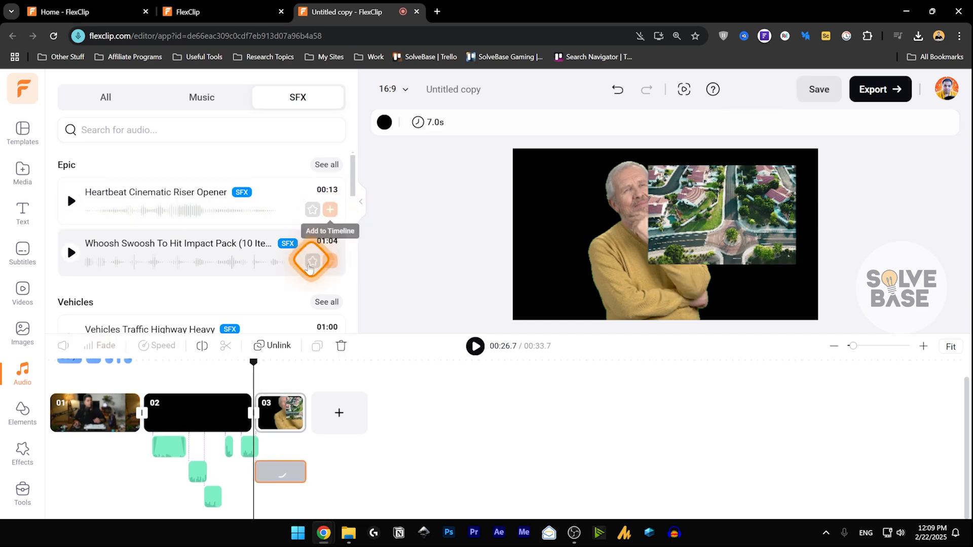
# Step: Look through the full audio library and examine its mood and genre filters without selecting any
pyautogui.click(122, 98)
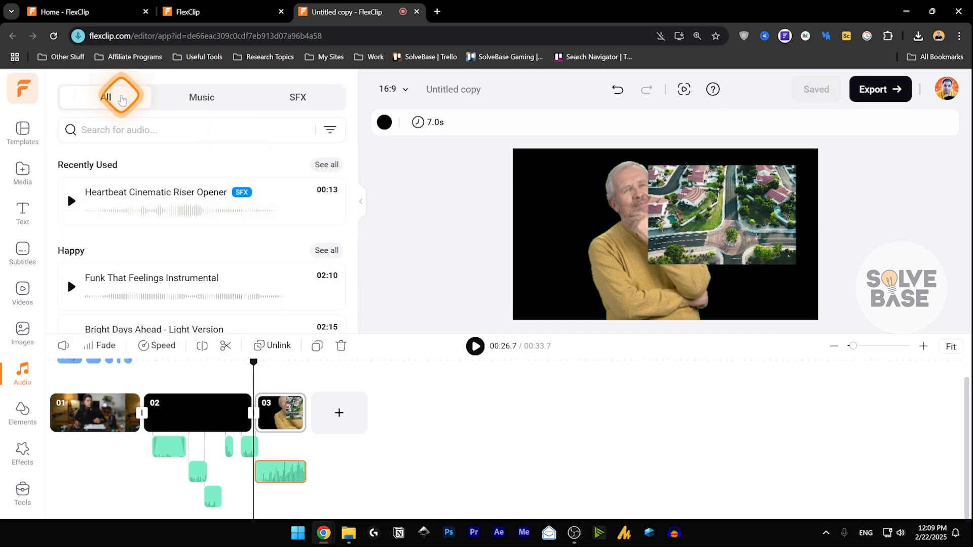
pyautogui.scroll(-3, 212, 238)
pyautogui.scroll(3, 215, 273)
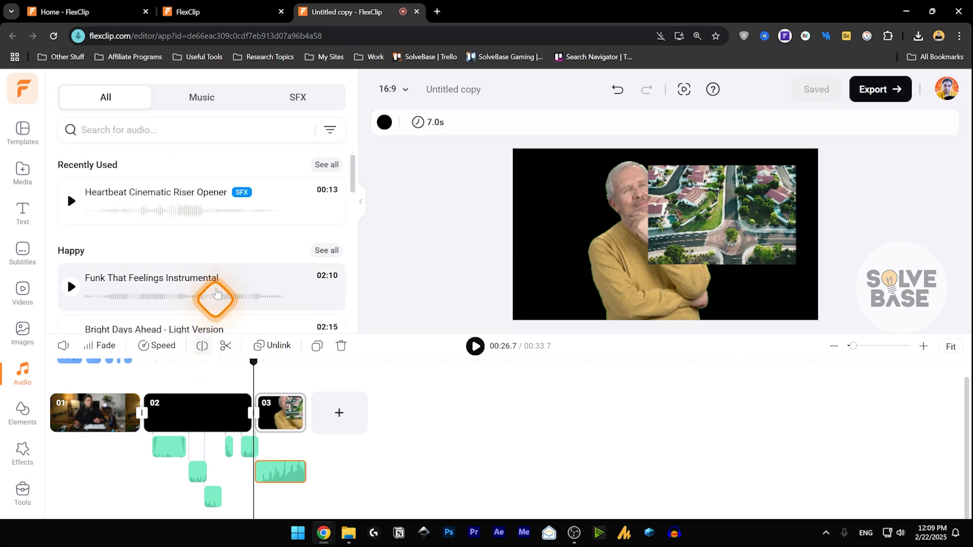
pyautogui.click(329, 130)
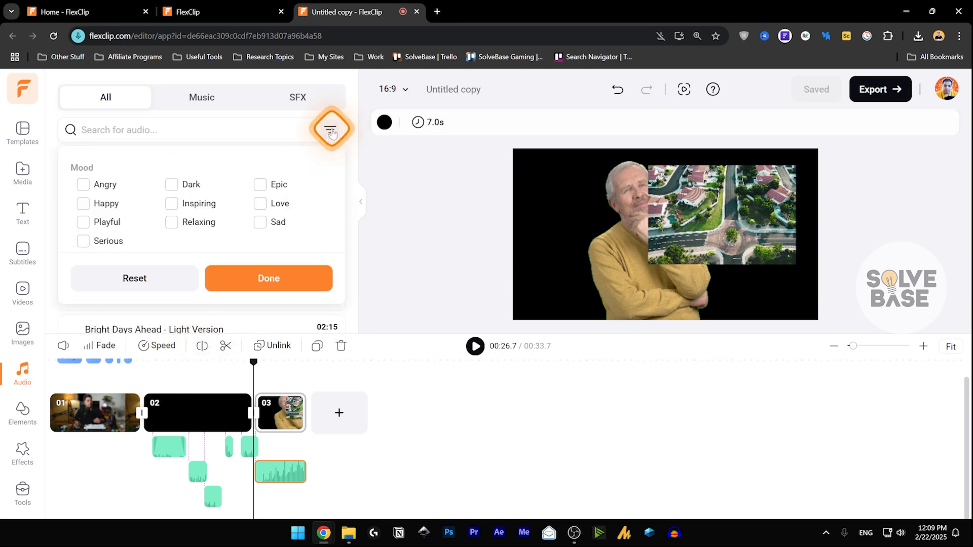
pyautogui.scroll(-5, 148, 198)
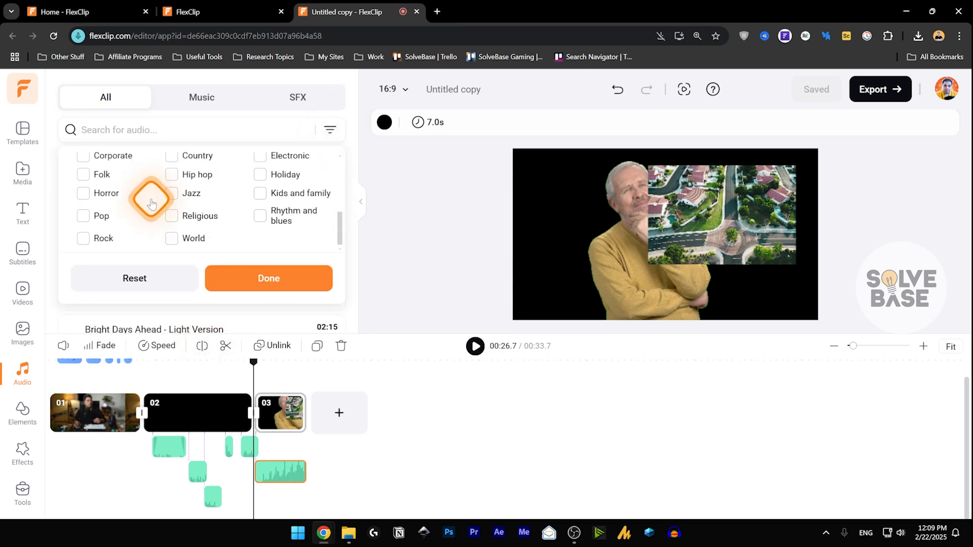
pyautogui.scroll(2, 152, 213)
pyautogui.scroll(-1, 152, 219)
pyautogui.scroll(-1, 152, 219)
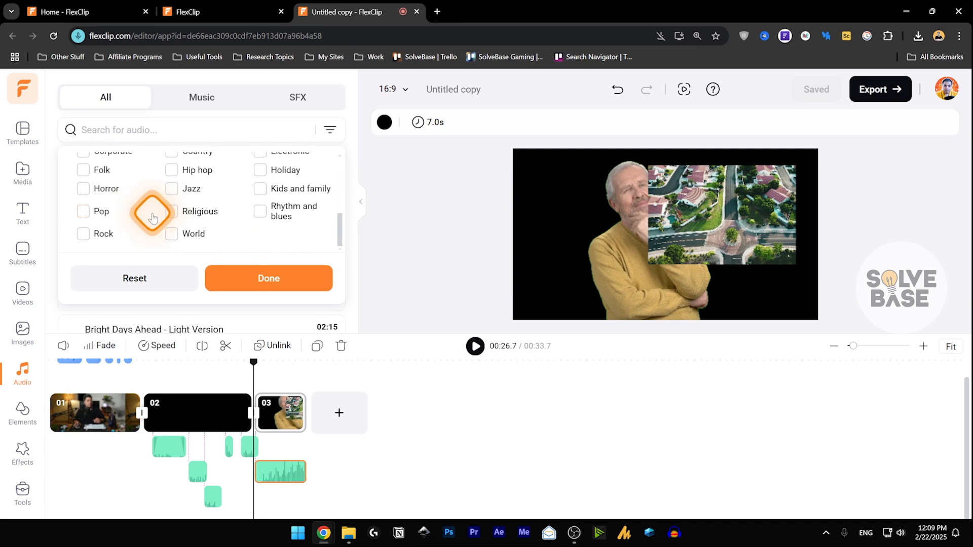
pyautogui.click(242, 278)
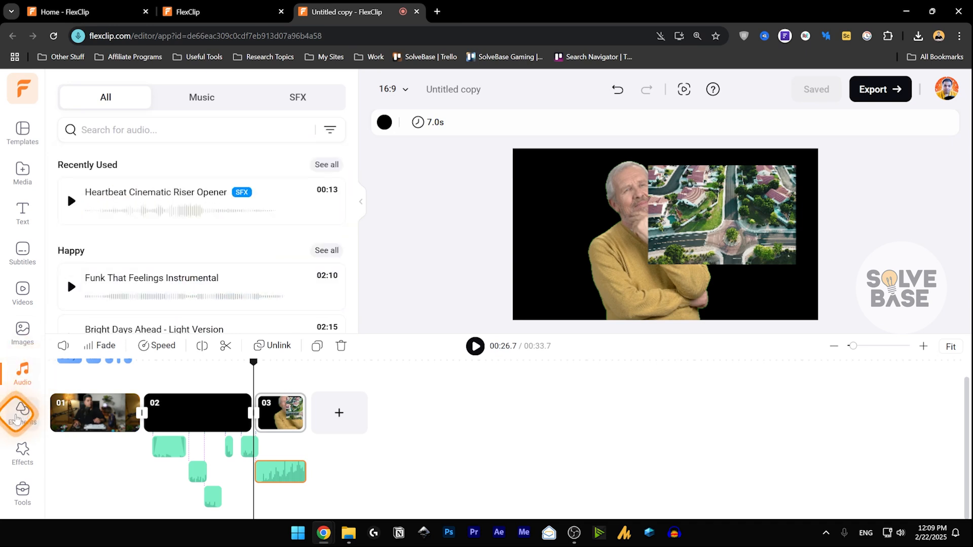
# Step: Browse the element categories and place the laptop frame over the man in the third scene
pyautogui.click(25, 417)
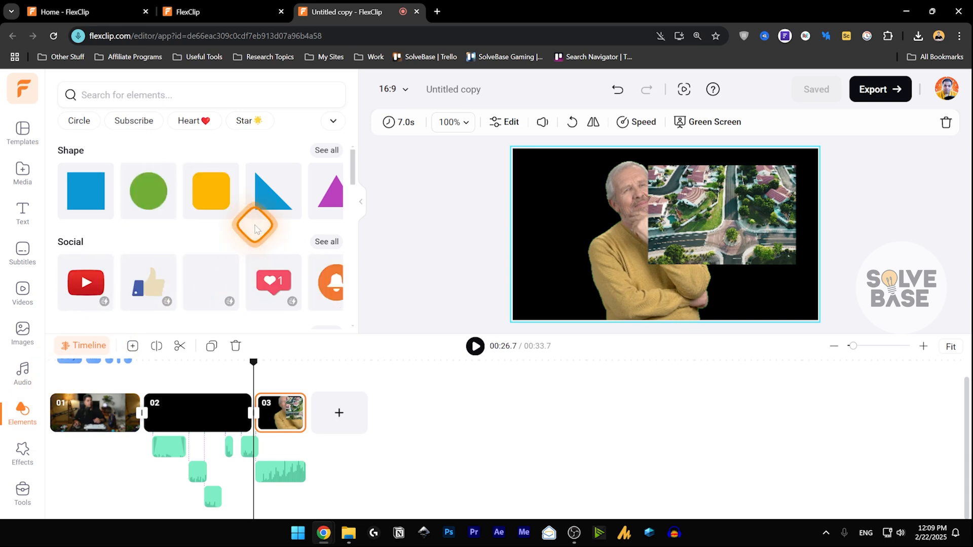
pyautogui.scroll(-1, 350, 177)
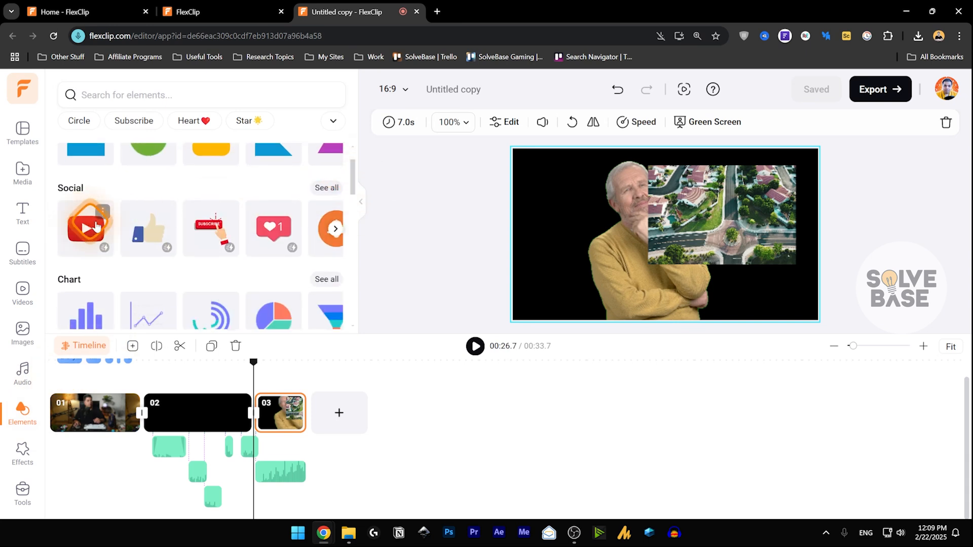
pyautogui.scroll(-2, 206, 228)
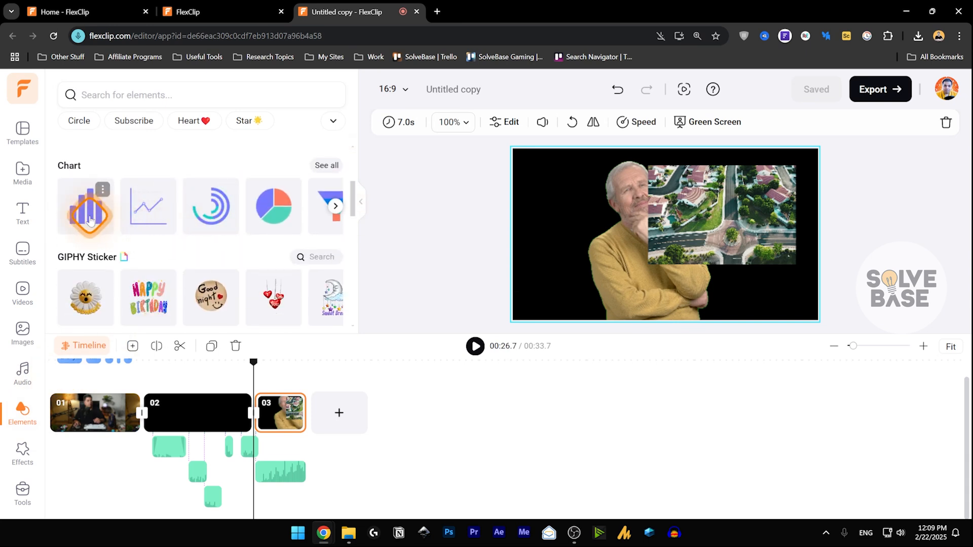
pyautogui.scroll(-1, 87, 238)
pyautogui.moveTo(88, 242); pyautogui.dragTo(349, 246)
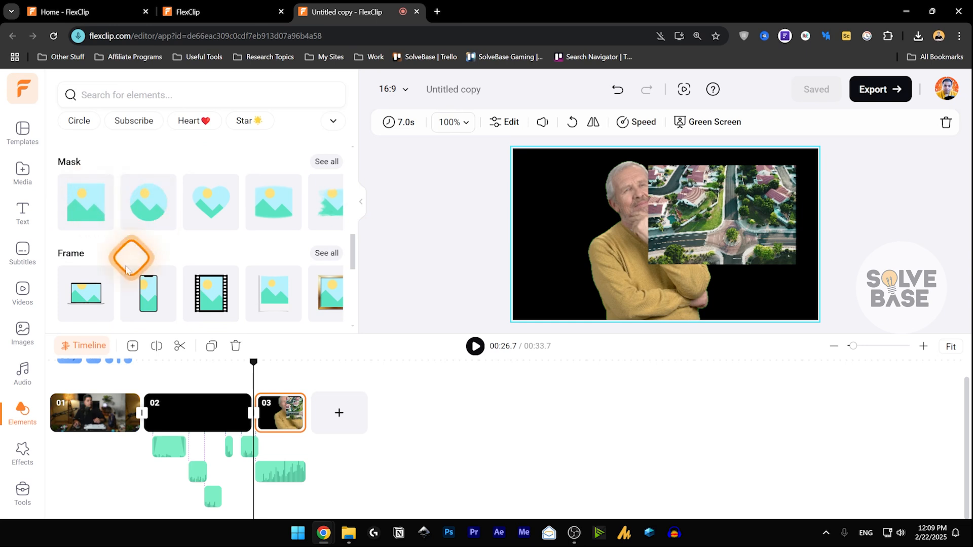
pyautogui.moveTo(83, 301); pyautogui.dragTo(632, 223)
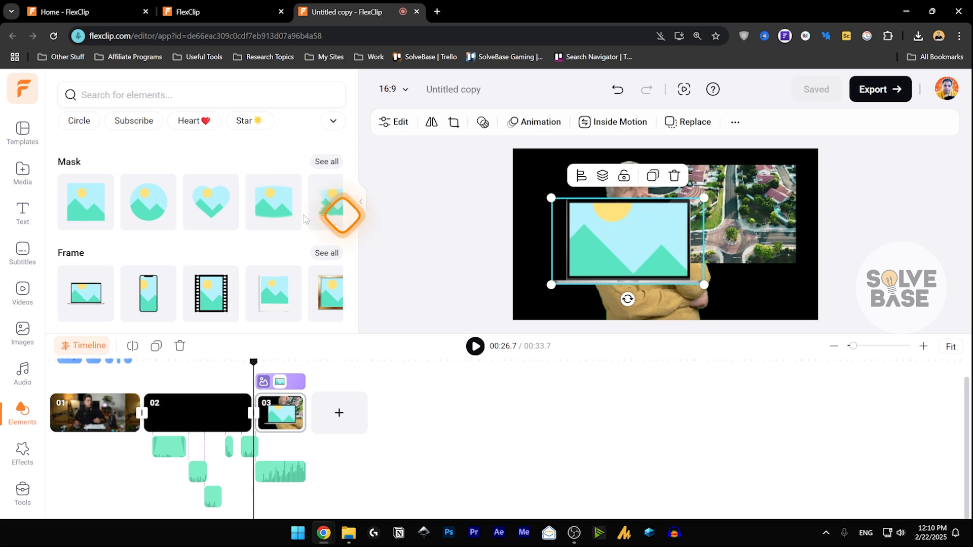
# Step: Fill the laptop frame with the living-room photo from the Real Estate images
pyautogui.click(22, 332)
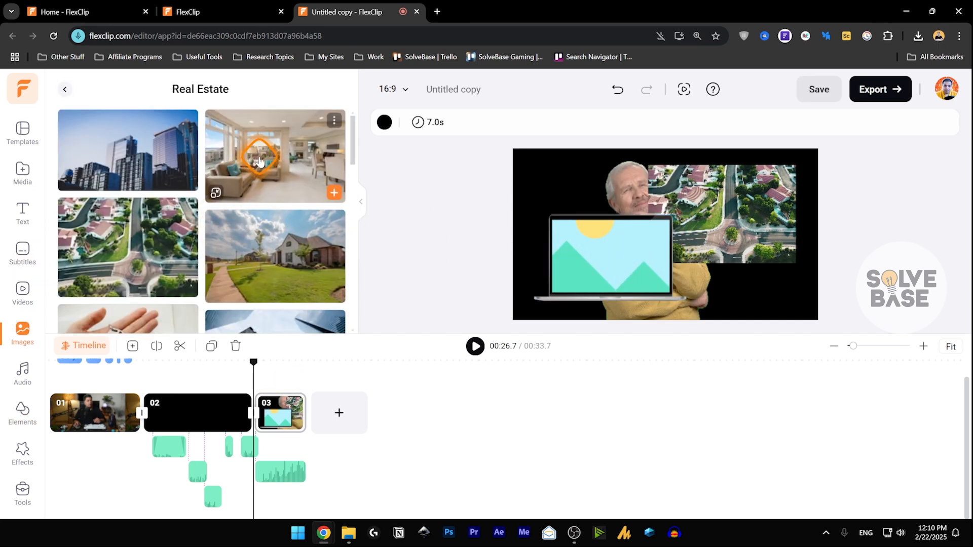
pyautogui.moveTo(260, 152)
pyautogui.mouseDown()
pyautogui.moveTo(276, 166)
pyautogui.moveTo(295, 159)
pyautogui.moveTo(298, 147)
pyautogui.moveTo(257, 141)
pyautogui.mouseUp()
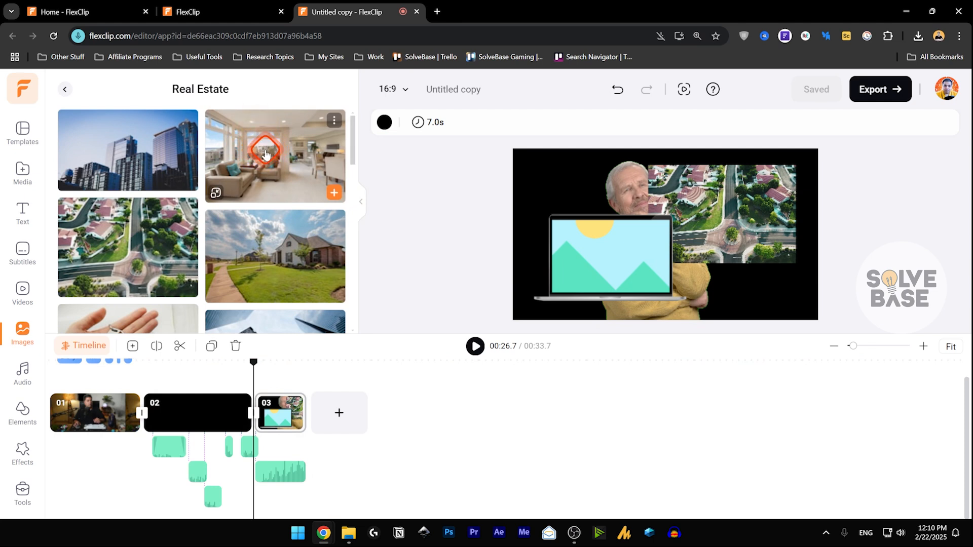
pyautogui.moveTo(265, 154); pyautogui.dragTo(627, 275)
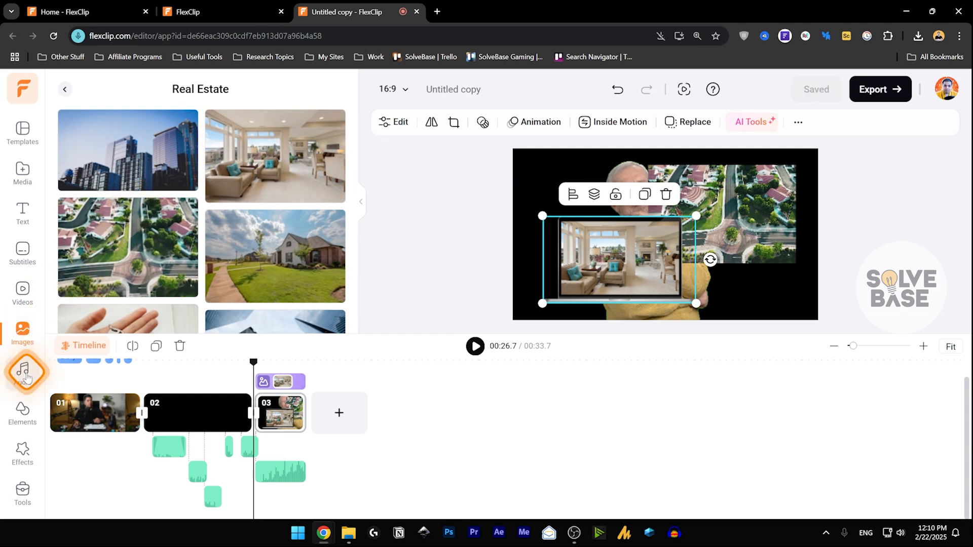
# Step: Examine the remaining element offerings, including the suggested search tags and the Arrow and Bubble categories
pyautogui.click(22, 410)
pyautogui.click(28, 471)
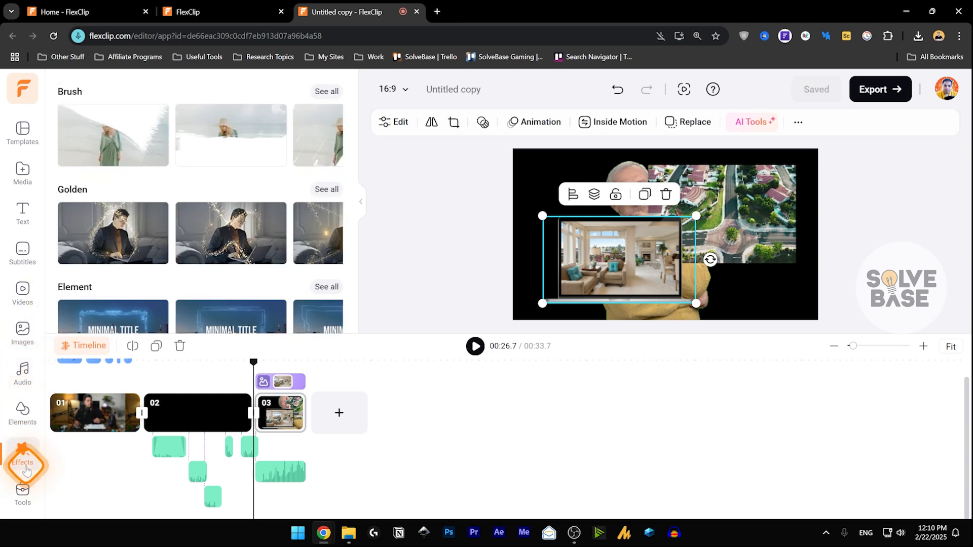
pyautogui.click(22, 412)
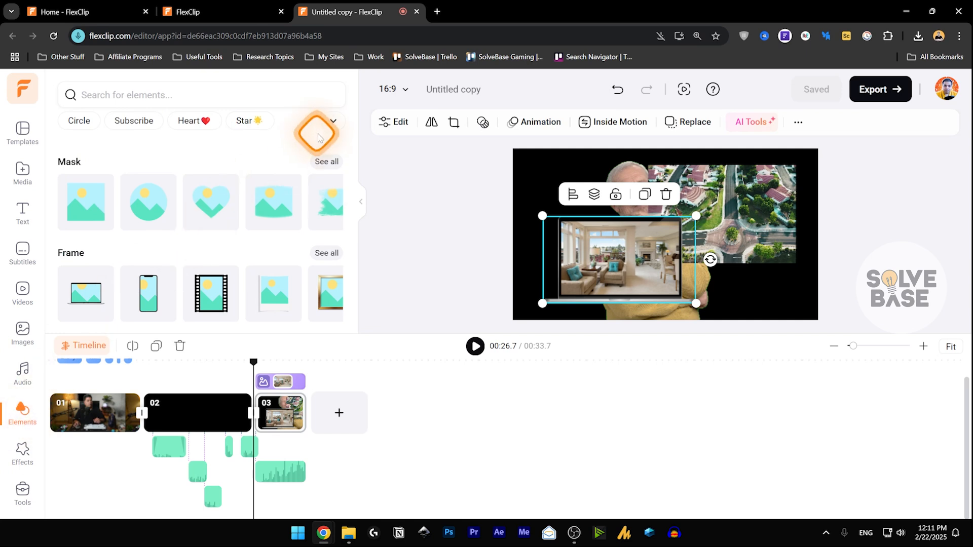
pyautogui.click(333, 122)
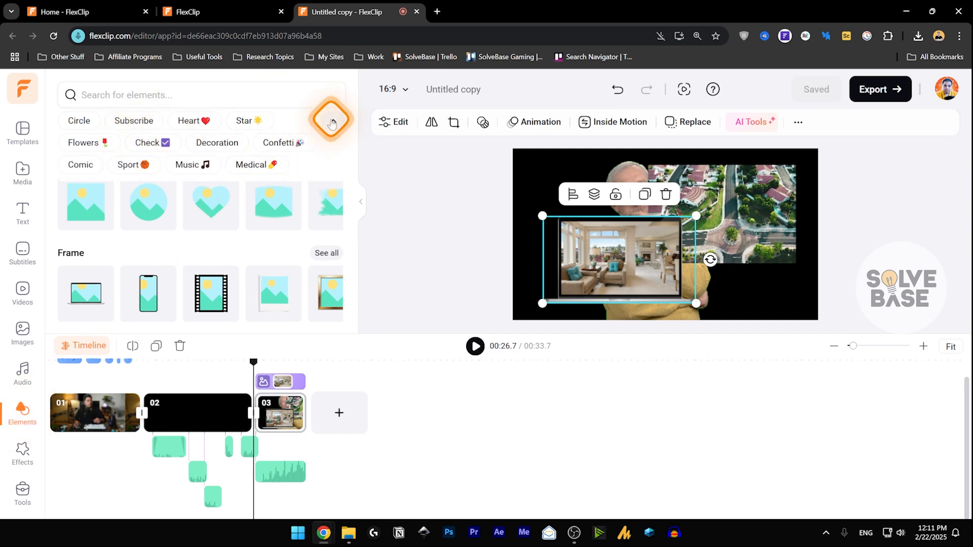
pyautogui.click(333, 122)
pyautogui.scroll(-5, 245, 222)
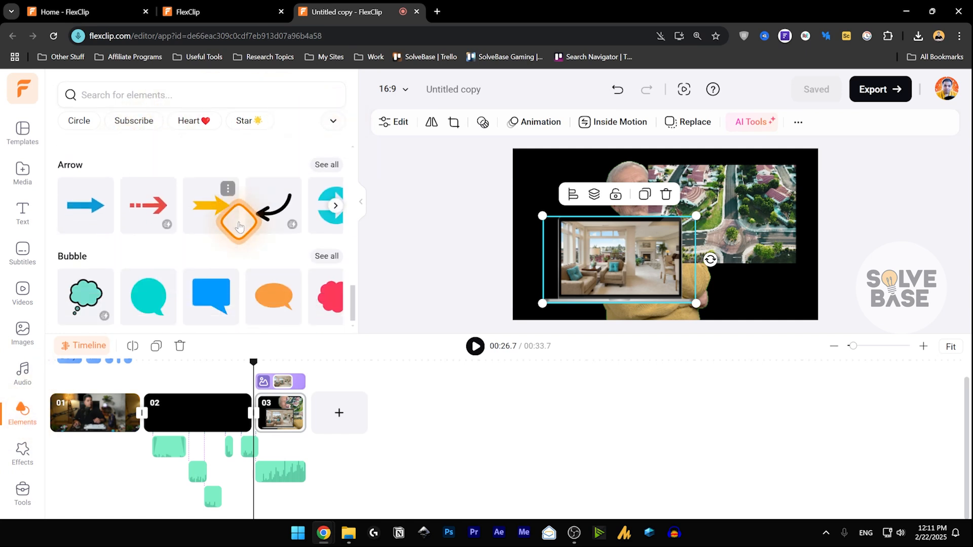
pyautogui.scroll(7, 238, 210)
pyautogui.scroll(-5, 132, 223)
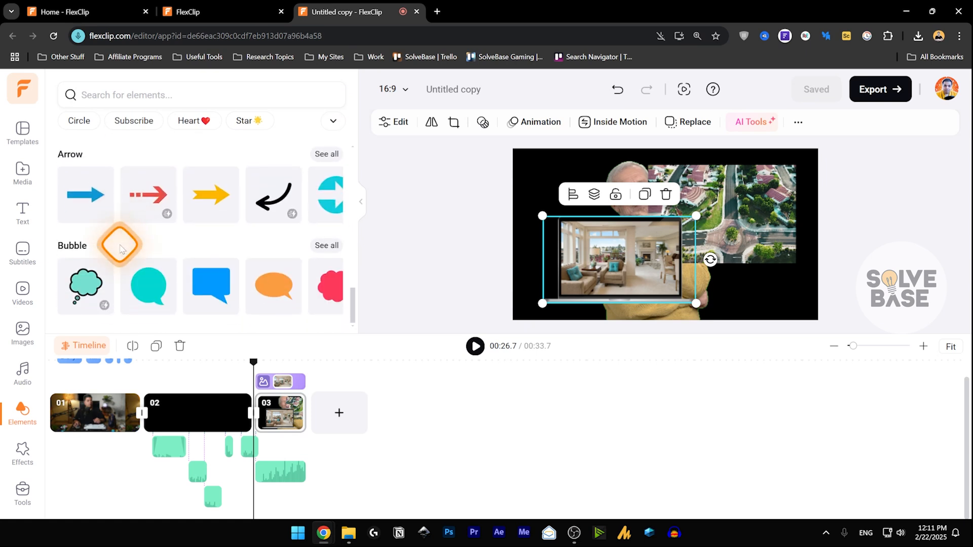
# Step: Apply the first Golden particle effect to the talking-man clip in the first scene and play it back briefly
pyautogui.click(28, 450)
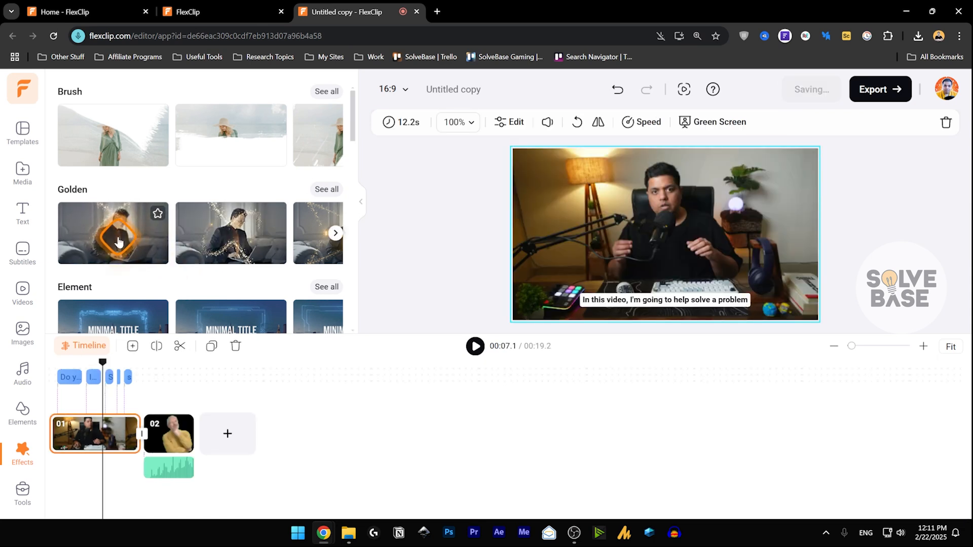
pyautogui.click(118, 242)
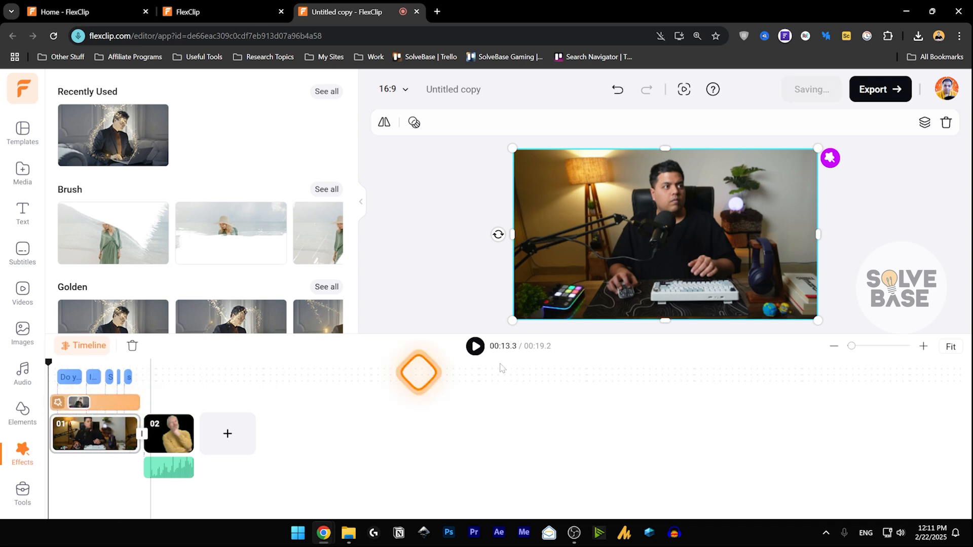
pyautogui.click(826, 161)
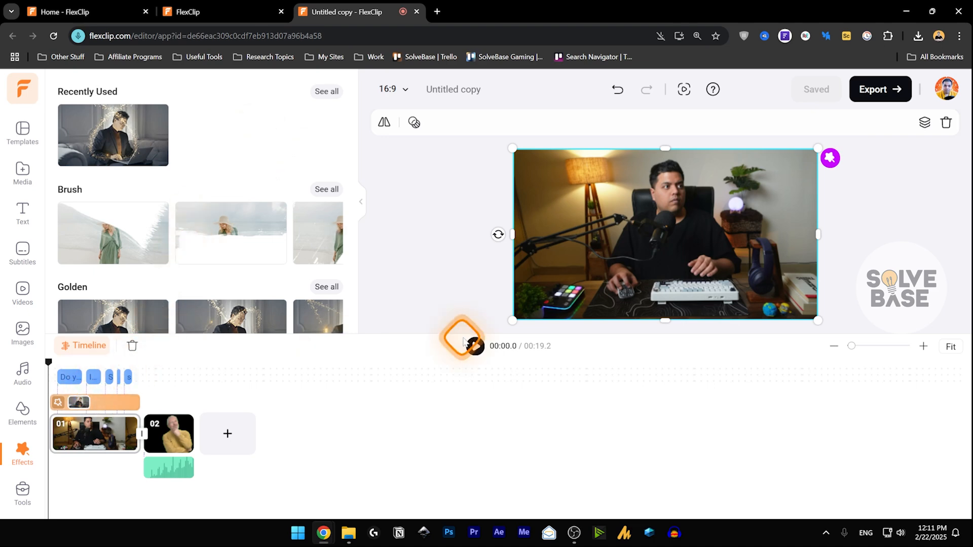
pyautogui.click(477, 349)
pyautogui.click(476, 349)
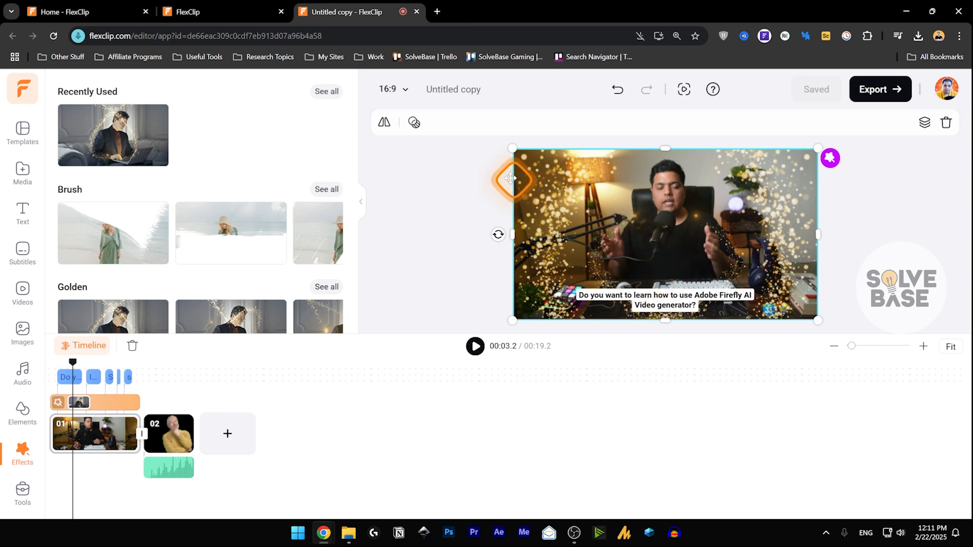
# Step: Browse further through the effects library and apply a black-and-white glitch effect to the first scene
pyautogui.scroll(-8, 144, 269)
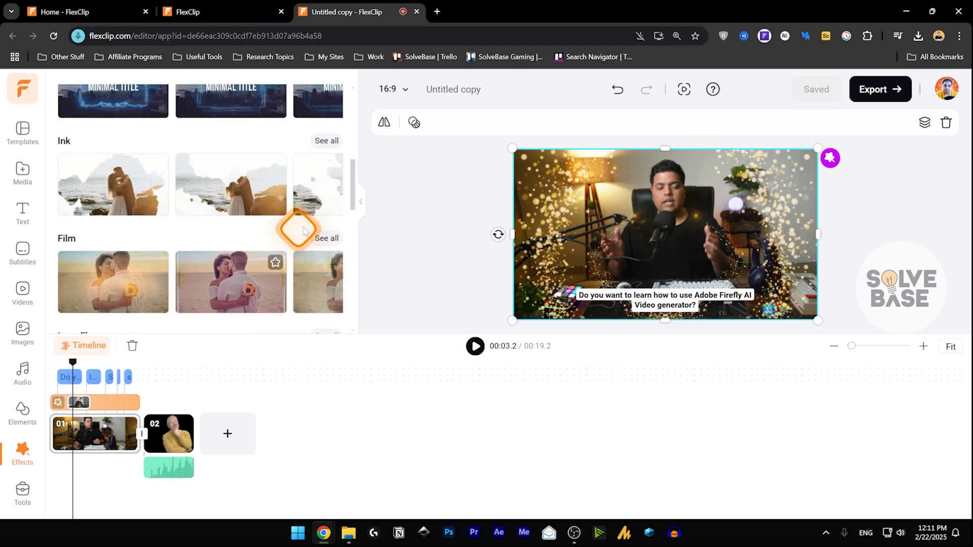
pyautogui.moveTo(353, 178); pyautogui.dragTo(360, 287)
pyautogui.click(36, 454)
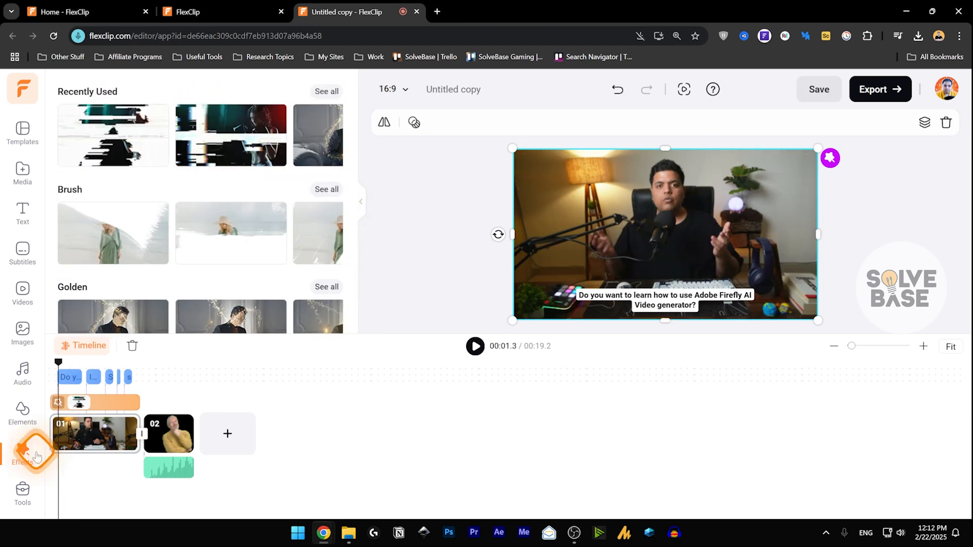
# Step: Open the tools collection and look through its Image, Video, Audio, Translate and Others categories
pyautogui.click(25, 492)
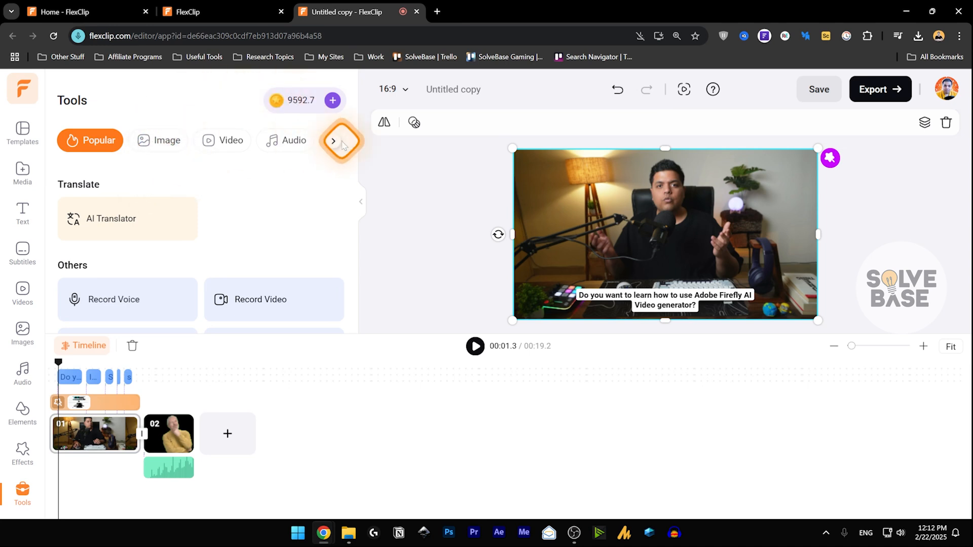
pyautogui.click(334, 142)
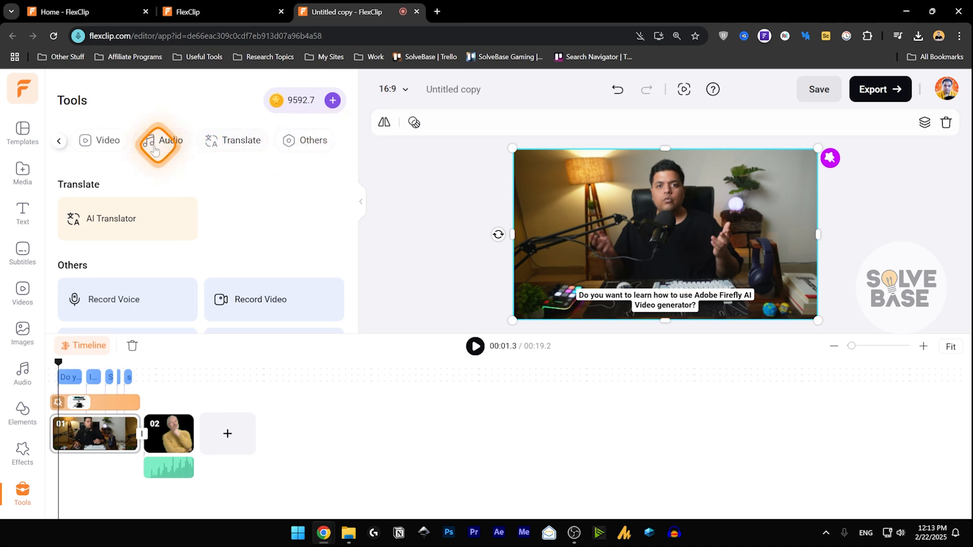
pyautogui.click(59, 142)
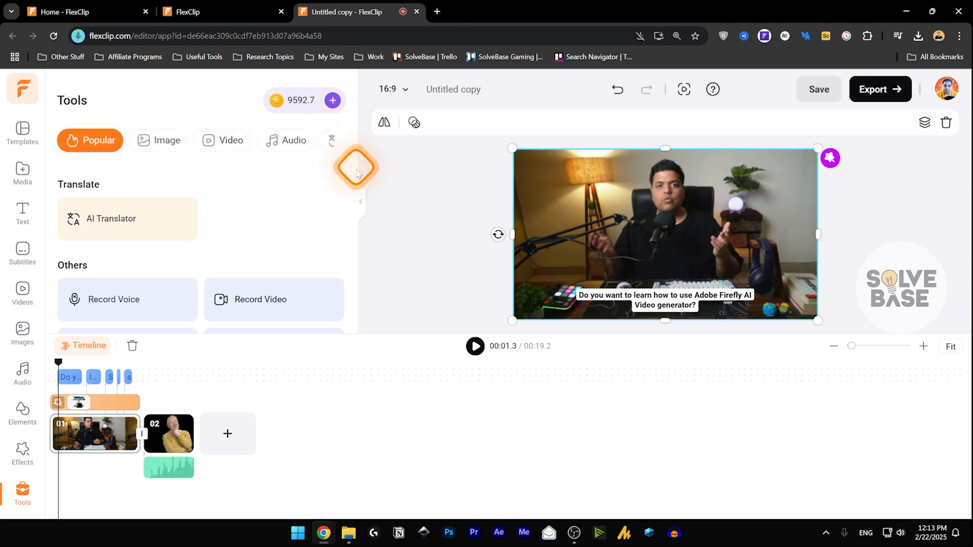
# Step: Review the popular tools list from the AI image tools down to the Translate and Others sections
pyautogui.scroll(-1, 304, 184)
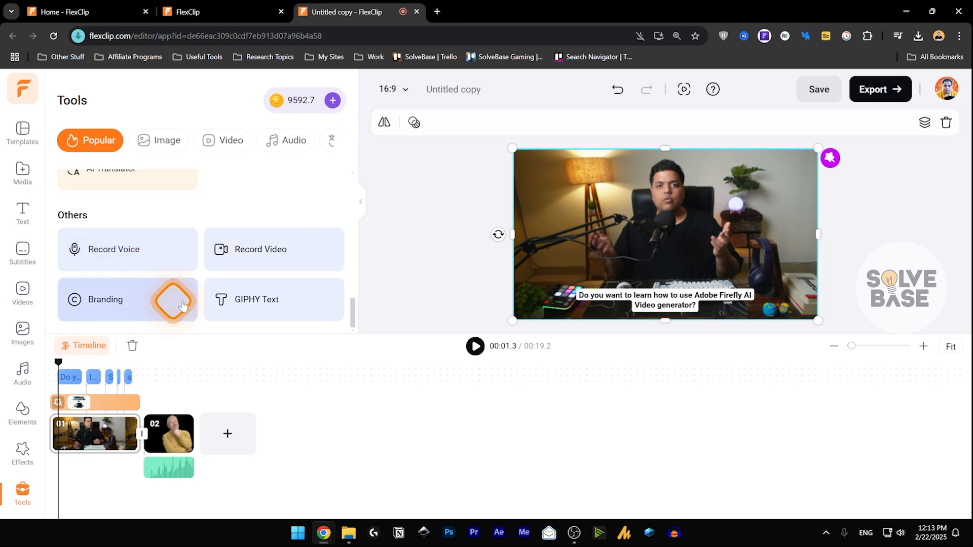
pyautogui.scroll(5, 282, 246)
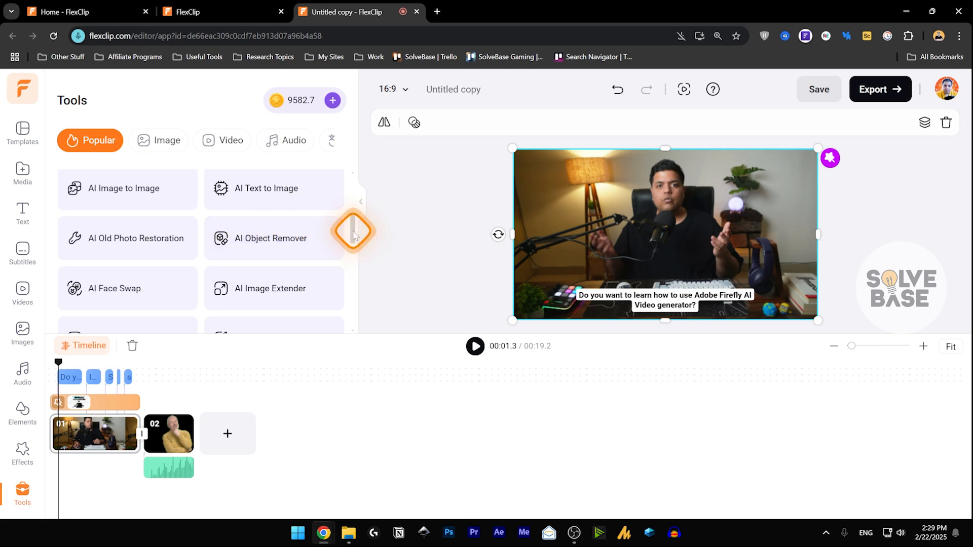
pyautogui.moveTo(353, 231); pyautogui.dragTo(354, 245)
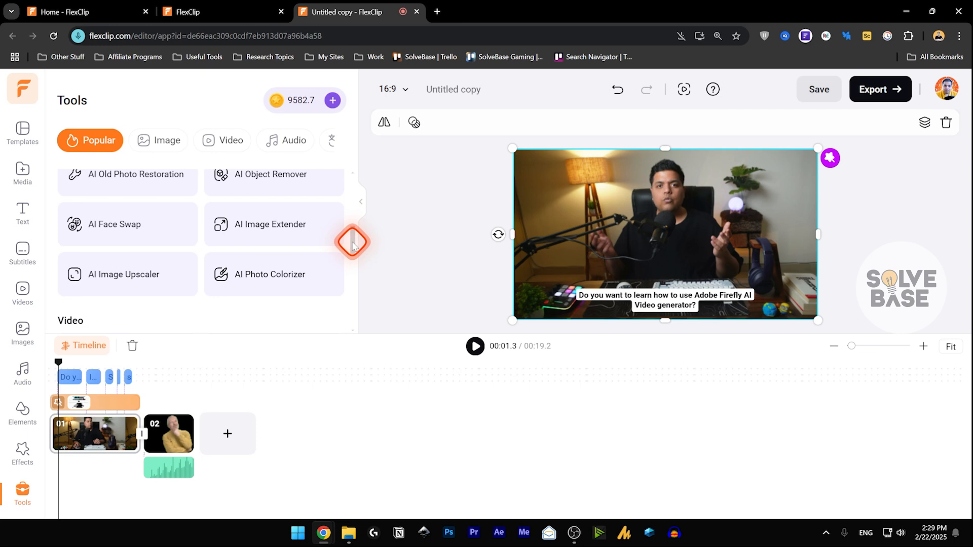
pyautogui.moveTo(354, 245); pyautogui.dragTo(349, 320)
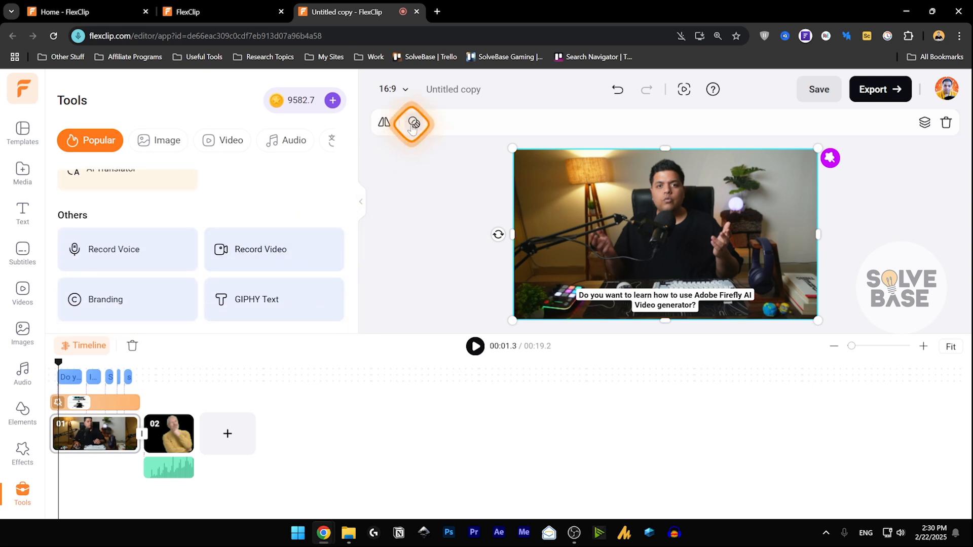
# Step: Look at the project's aspect ratio choices and title field, and preview the video in full screen before returning to the editor
pyautogui.click(395, 95)
pyautogui.click(395, 92)
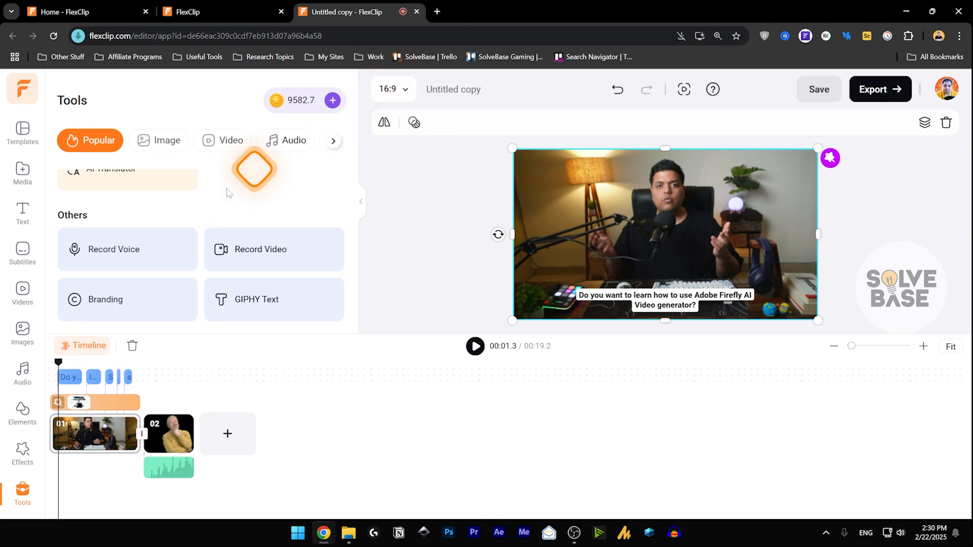
pyautogui.click(446, 89)
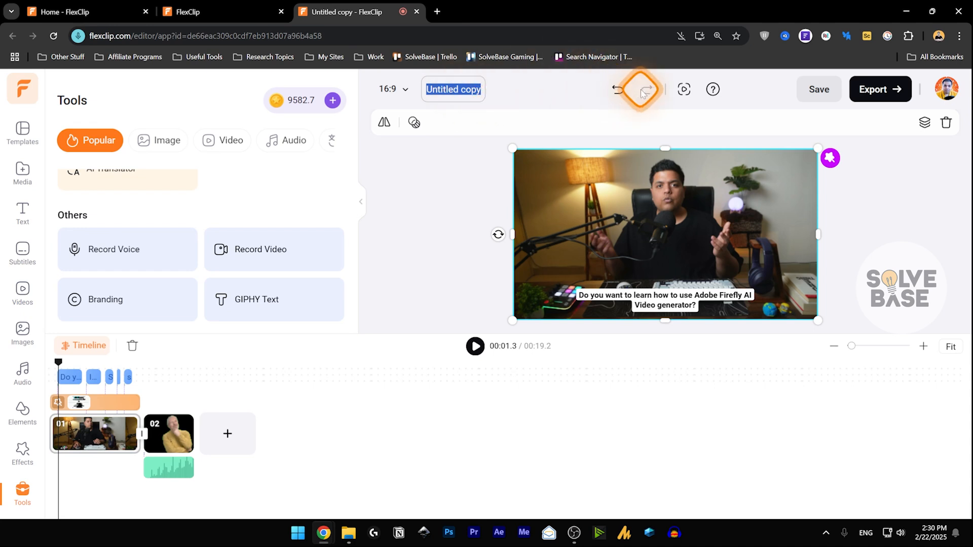
pyautogui.click(685, 89)
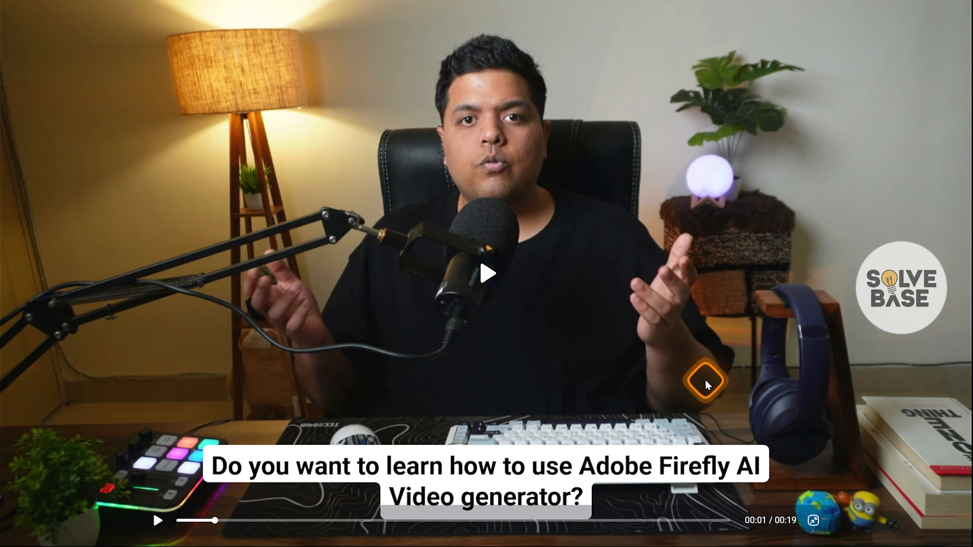
pyautogui.click(813, 518)
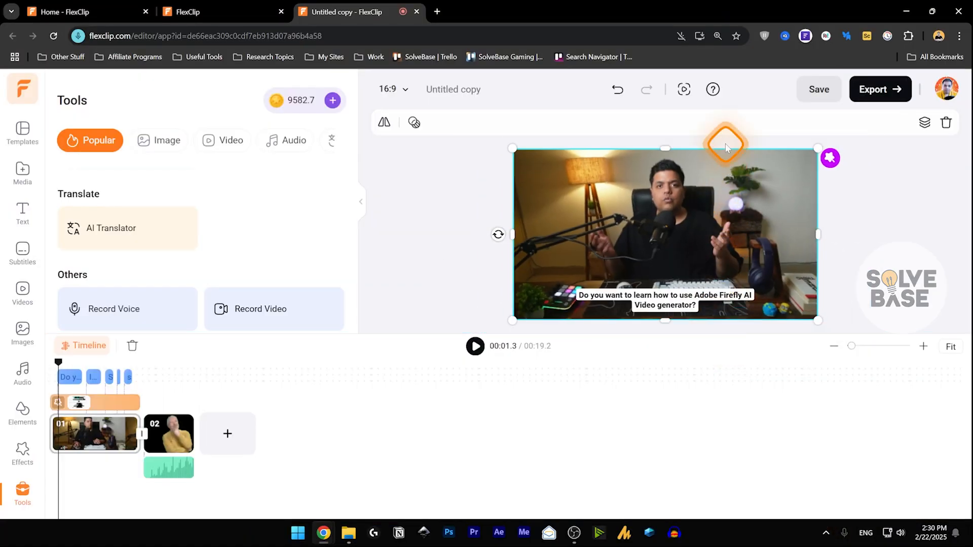
# Step: Look through the help resources, reviewing the keyboard shortcuts list and the What's New page, and return to the editor
pyautogui.click(712, 90)
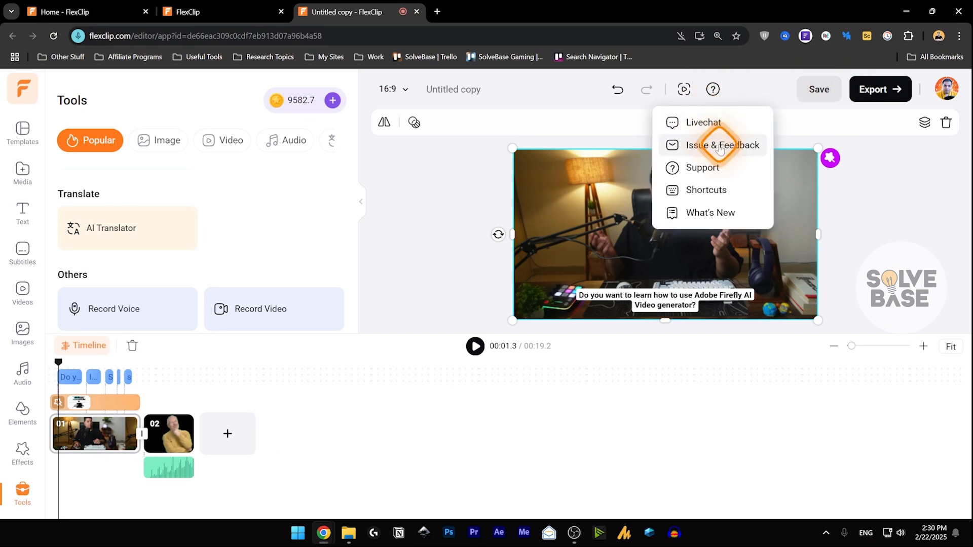
pyautogui.click(714, 189)
pyautogui.scroll(-5, 646, 260)
pyautogui.scroll(5, 647, 264)
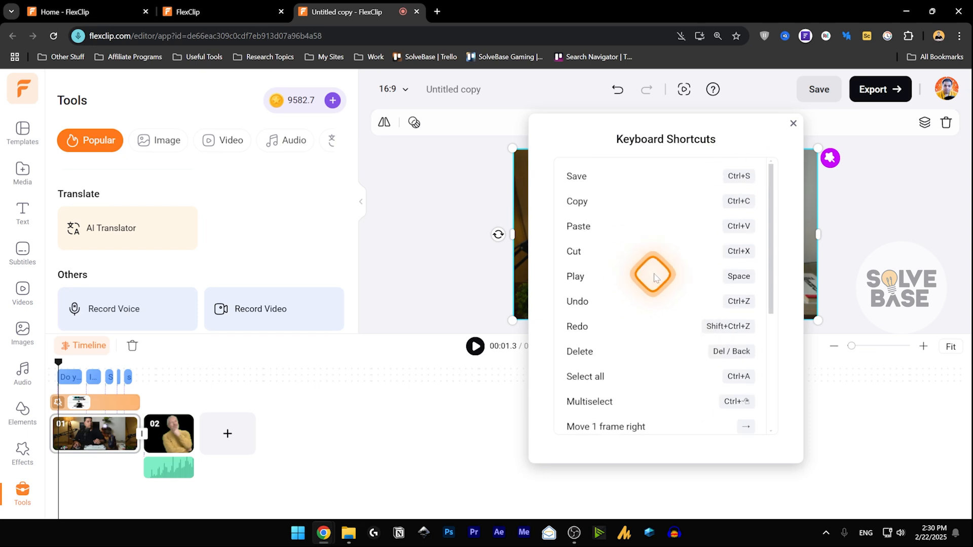
pyautogui.click(793, 124)
pyautogui.click(713, 89)
pyautogui.click(719, 211)
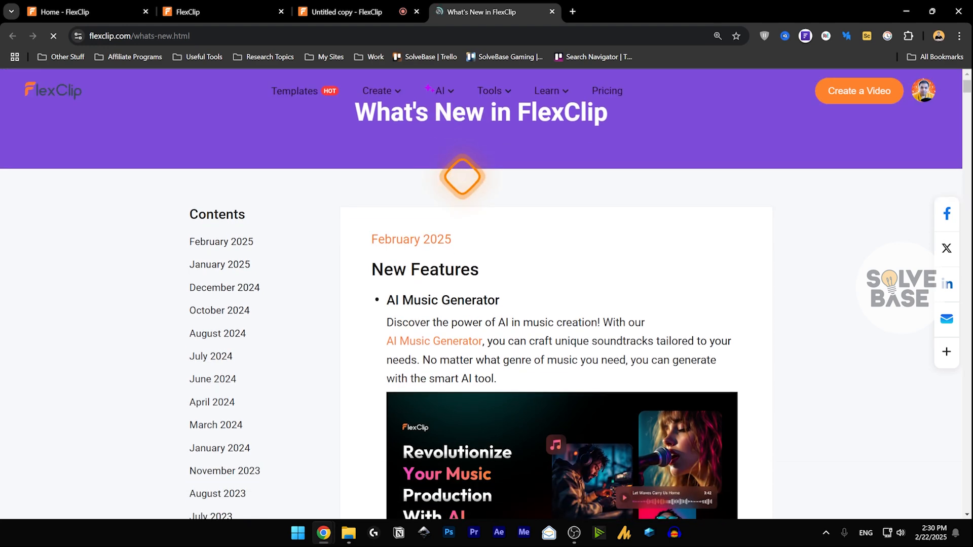
pyautogui.click(552, 12)
# Step: Save the project and set the video export resolution to 1080p
pyautogui.click(823, 90)
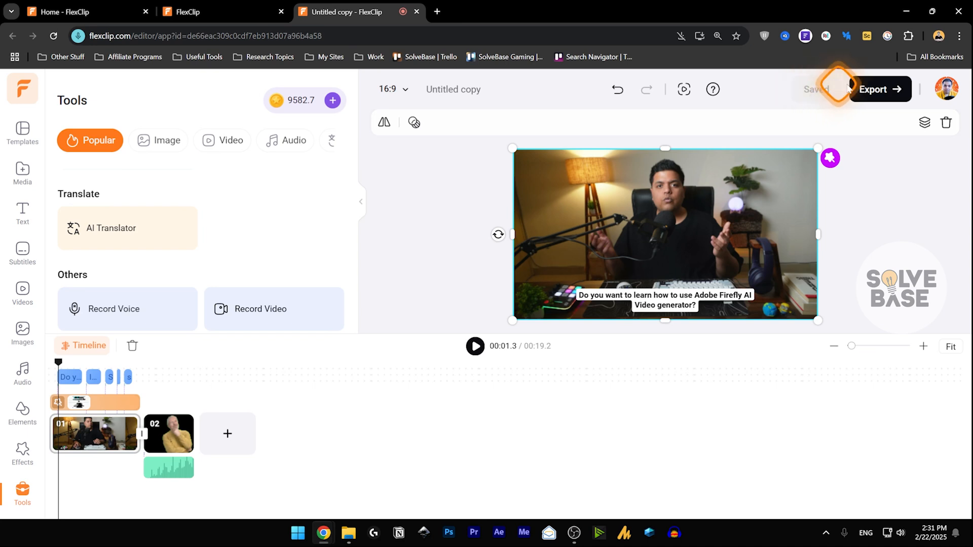
pyautogui.click(873, 91)
pyautogui.click(877, 94)
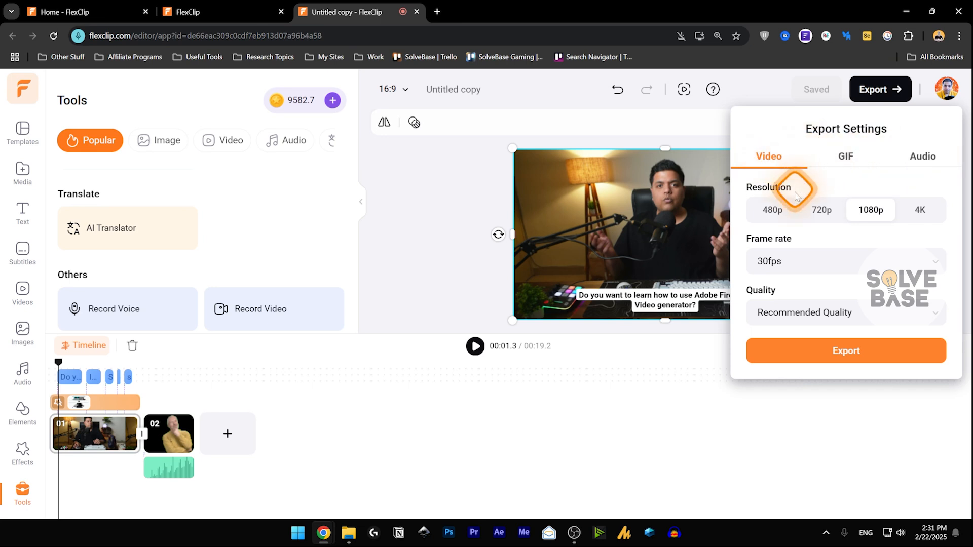
pyautogui.click(786, 216)
pyautogui.click(907, 216)
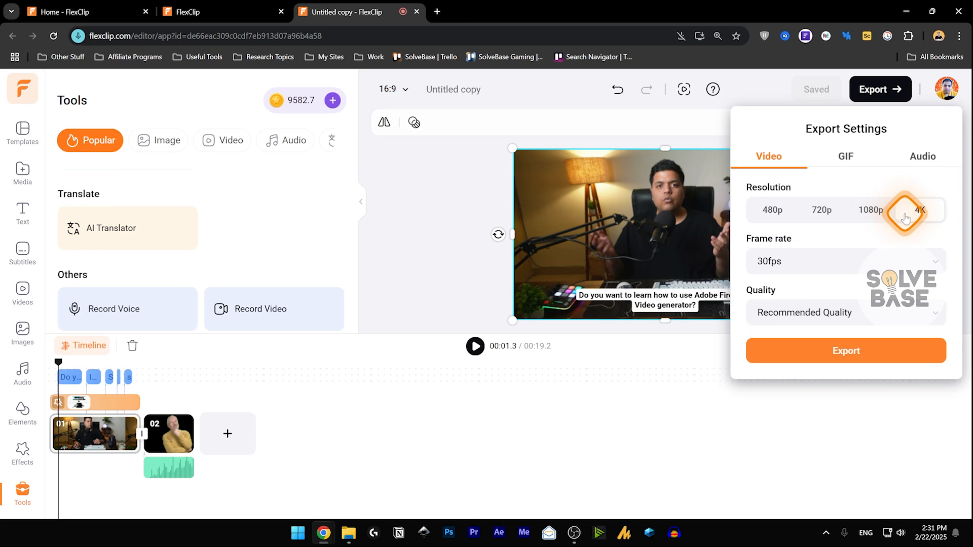
pyautogui.click(879, 212)
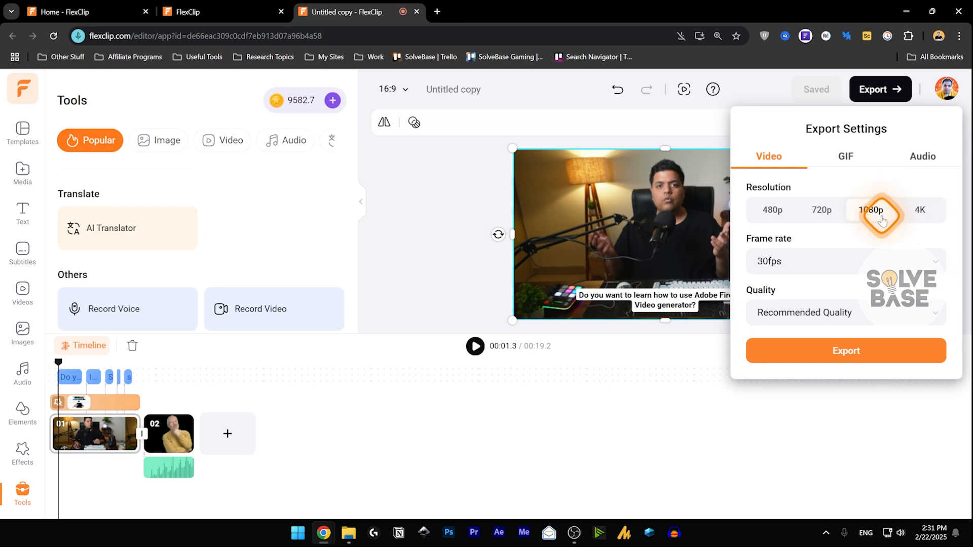
# Step: Check the frame rate and quality options, and export the video at 30fps with Recommended Quality
pyautogui.click(826, 256)
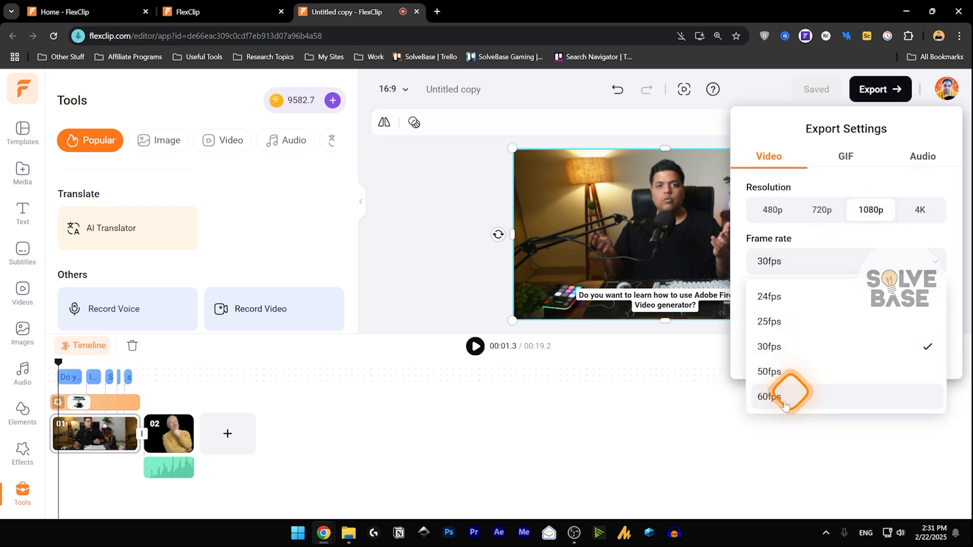
pyautogui.click(826, 260)
pyautogui.click(798, 312)
pyautogui.click(810, 310)
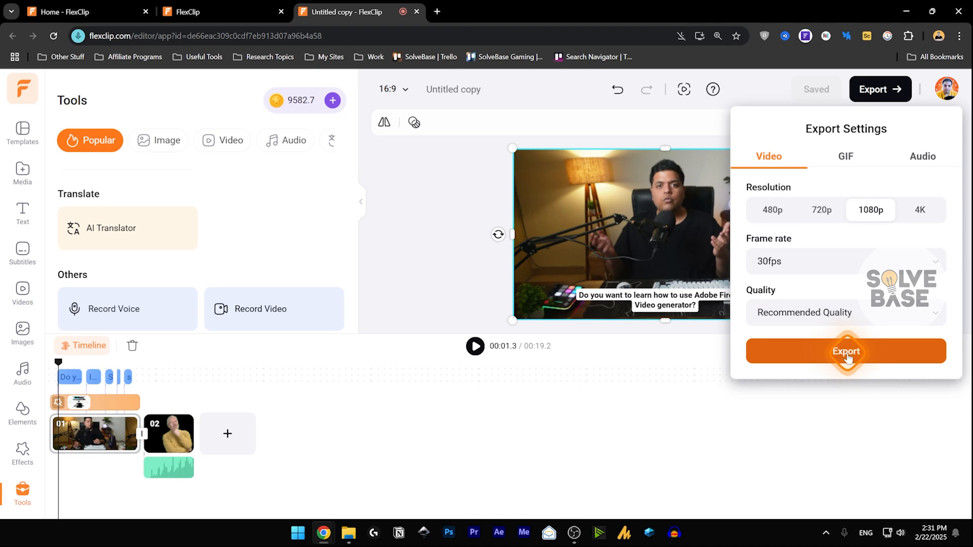
pyautogui.click(847, 357)
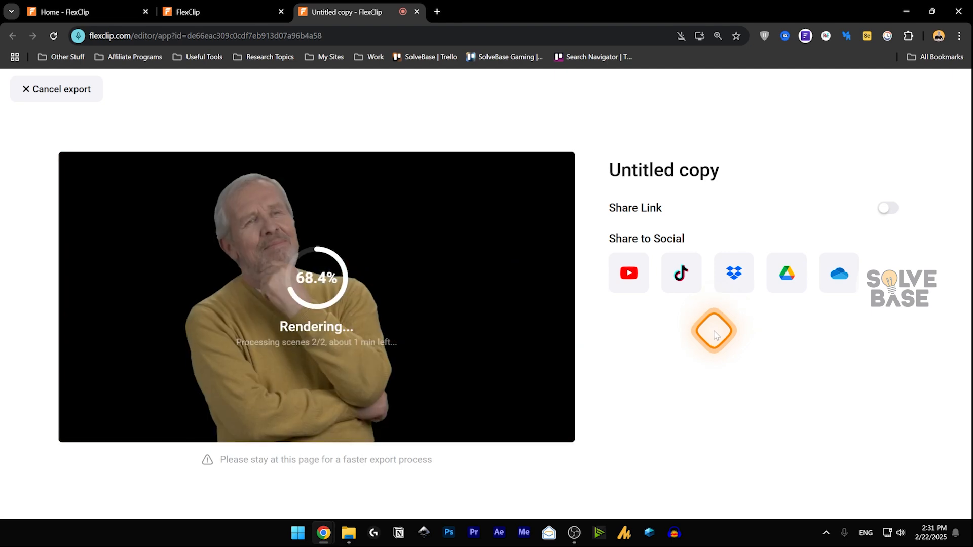
pyautogui.click(436, 11)
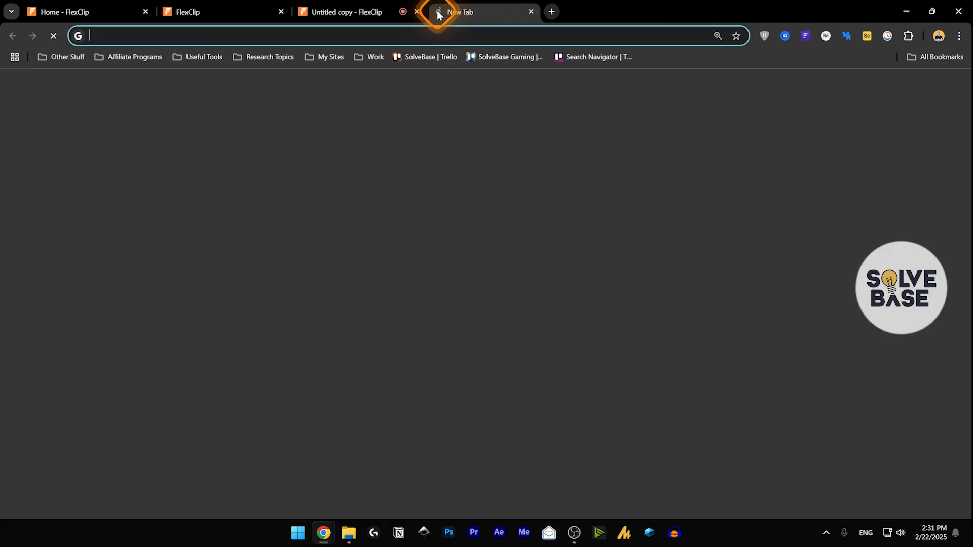
pyautogui.click(358, 11)
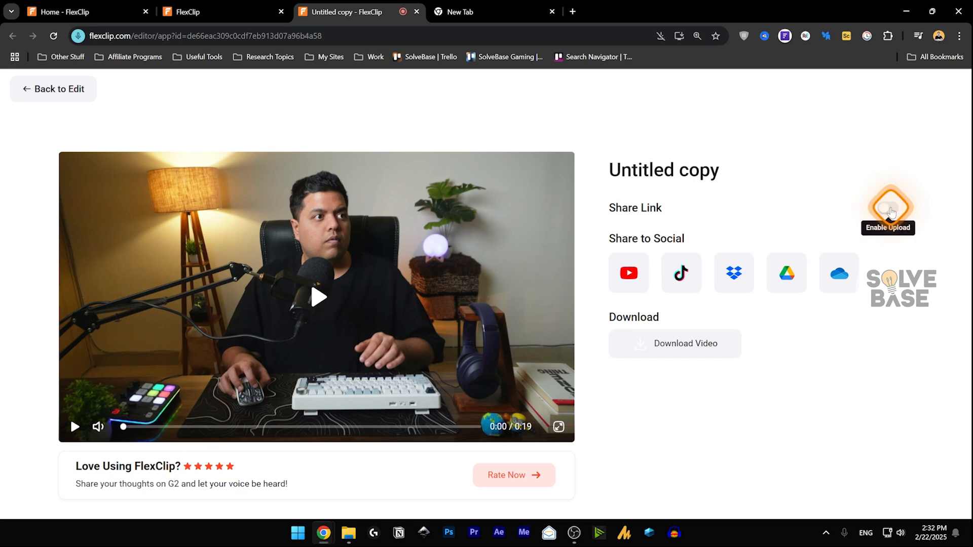
# Step: Enable the share link for the exported video, open the shared page and return to the export page
pyautogui.click(890, 209)
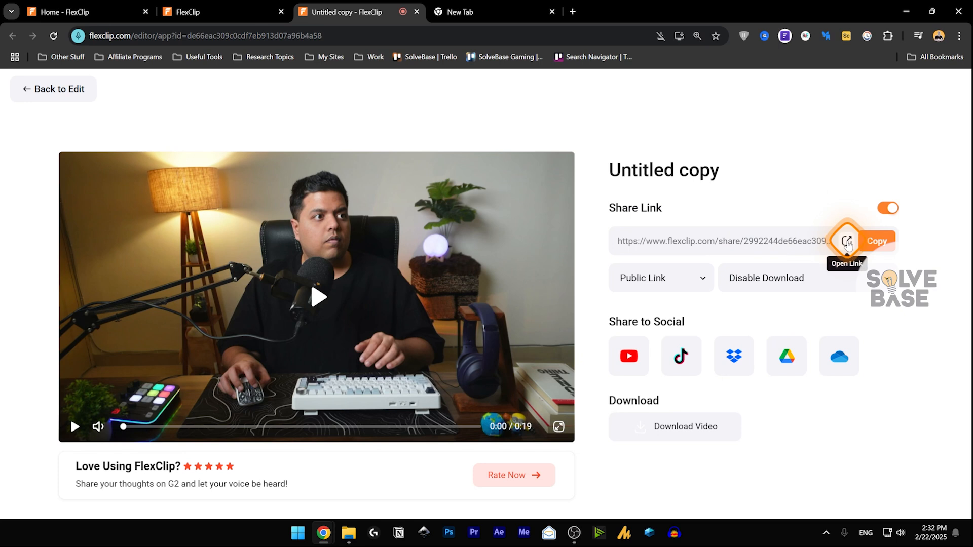
pyautogui.click(847, 241)
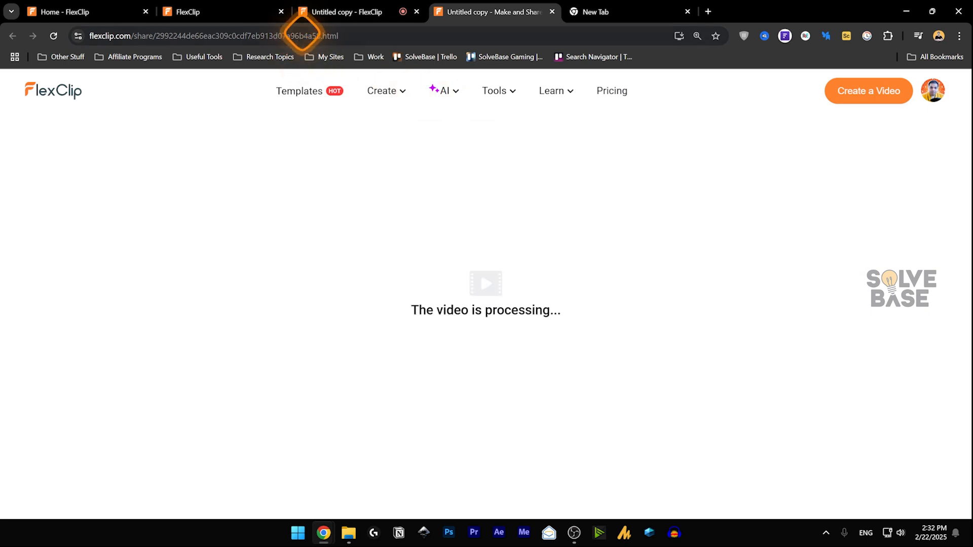
pyautogui.click(347, 11)
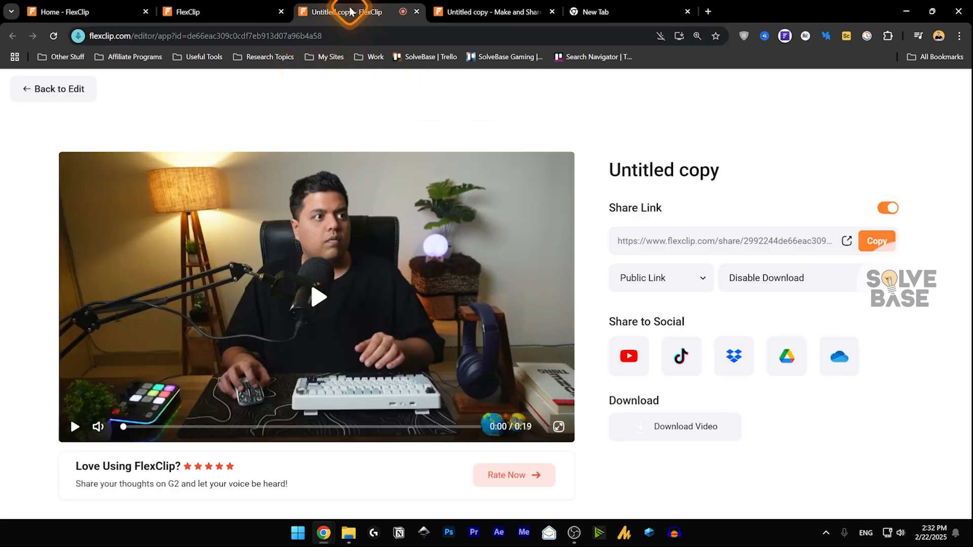
# Step: Review the share link's public or private choices and its download permission options
pyautogui.click(685, 277)
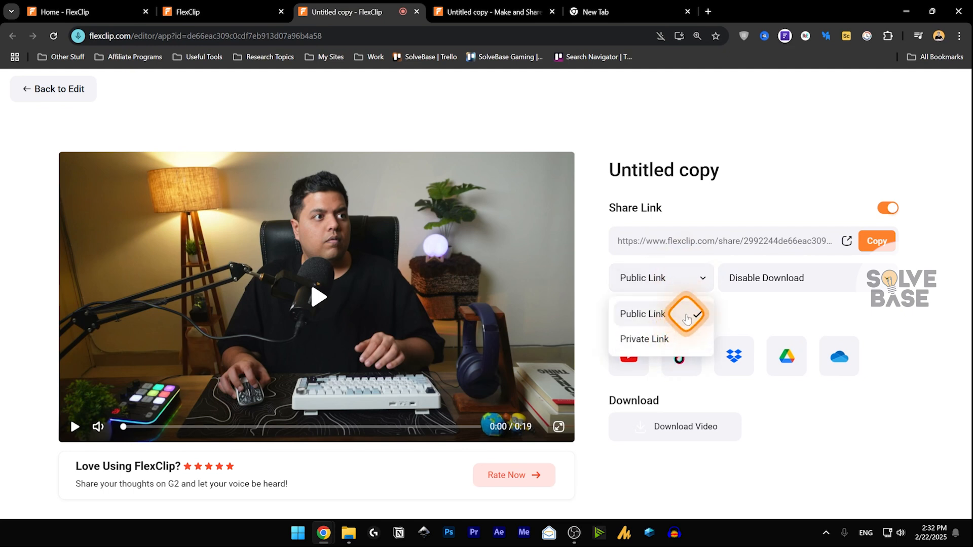
pyautogui.click(697, 288)
pyautogui.click(786, 278)
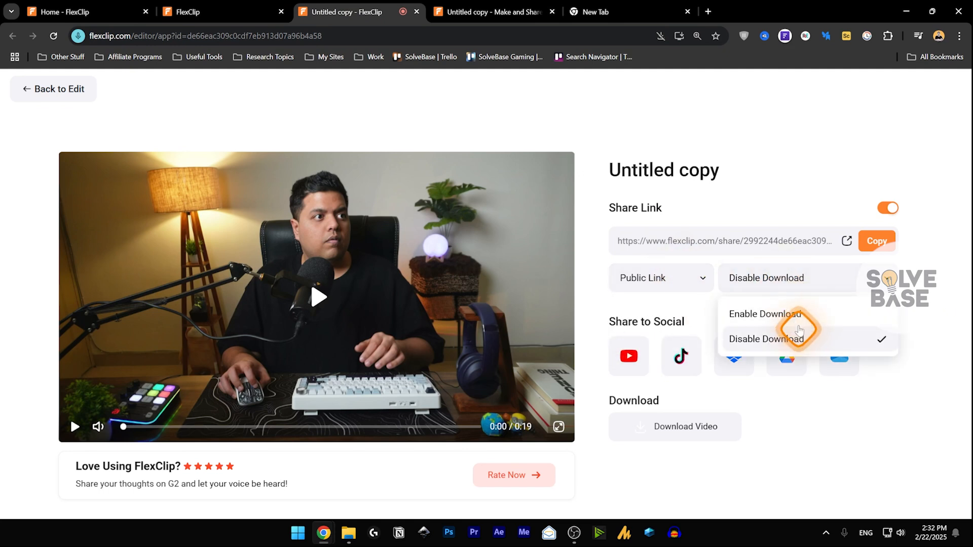
pyautogui.click(808, 278)
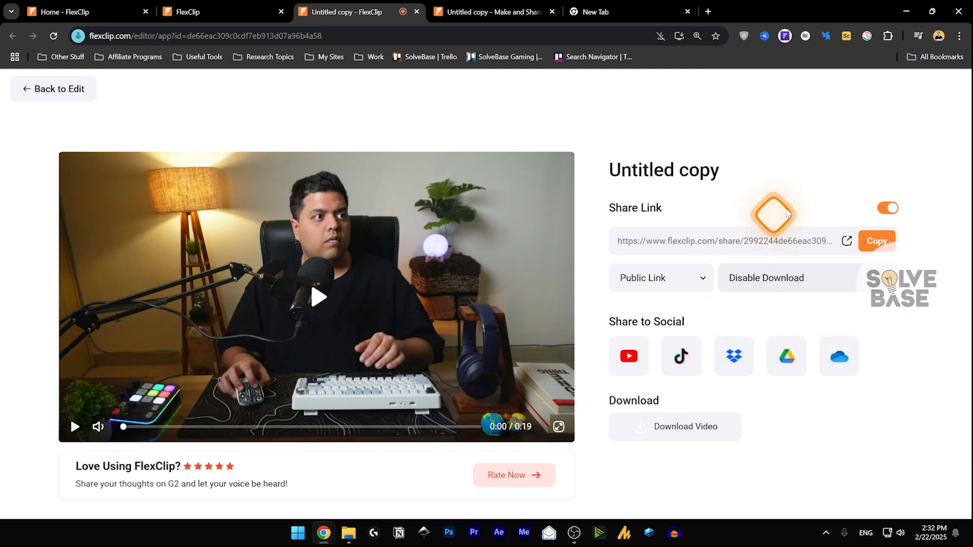
pyautogui.click(805, 278)
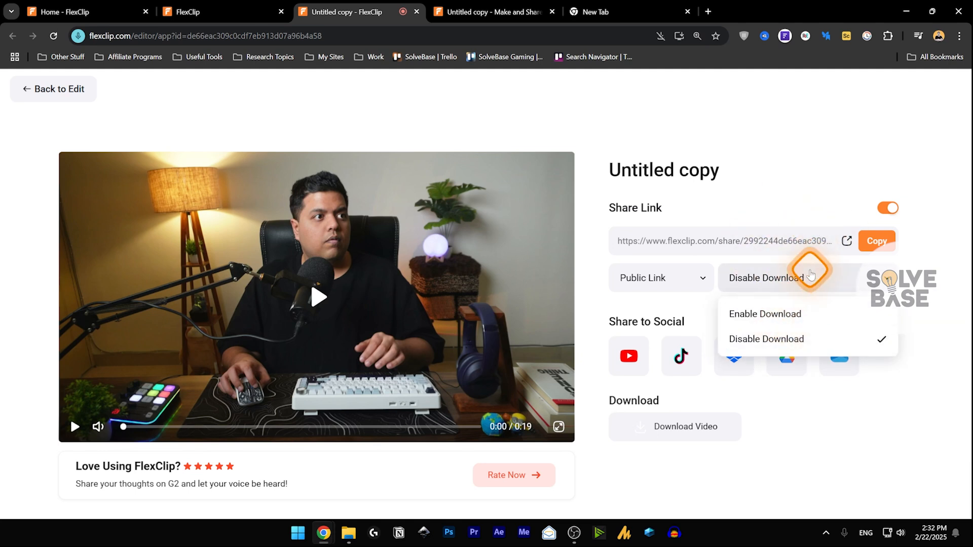
pyautogui.click(766, 277)
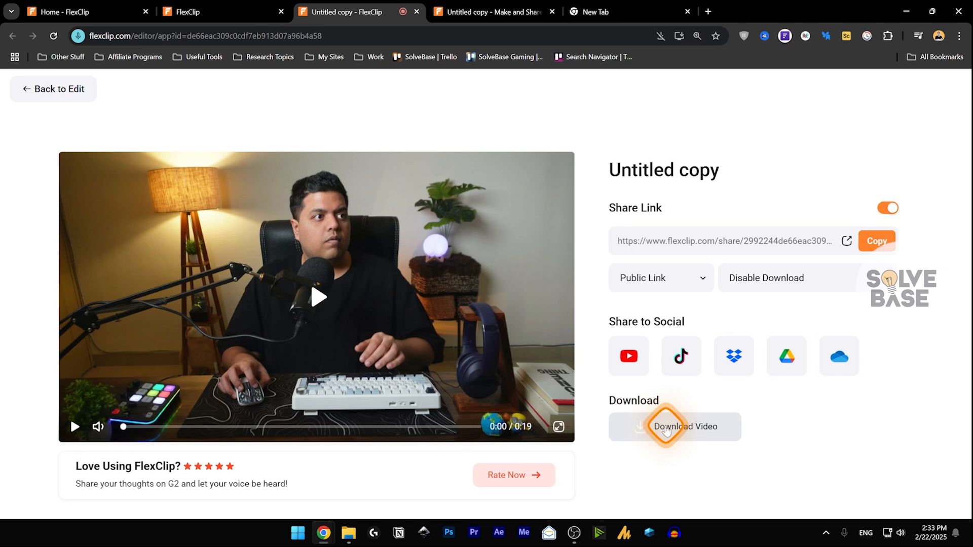
# Step: Download the exported video and check it in the browser's recent download history
pyautogui.click(665, 427)
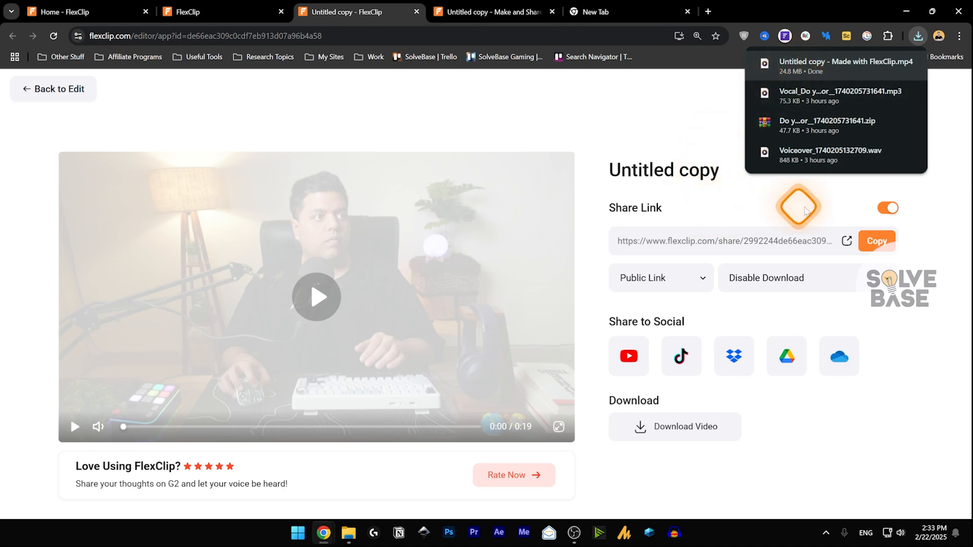
pyautogui.click(949, 195)
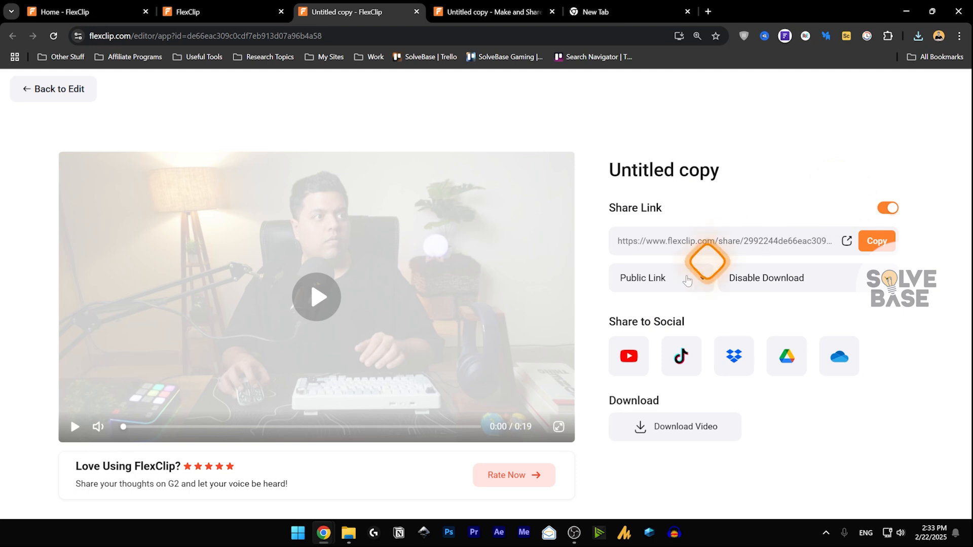
pyautogui.click(910, 37)
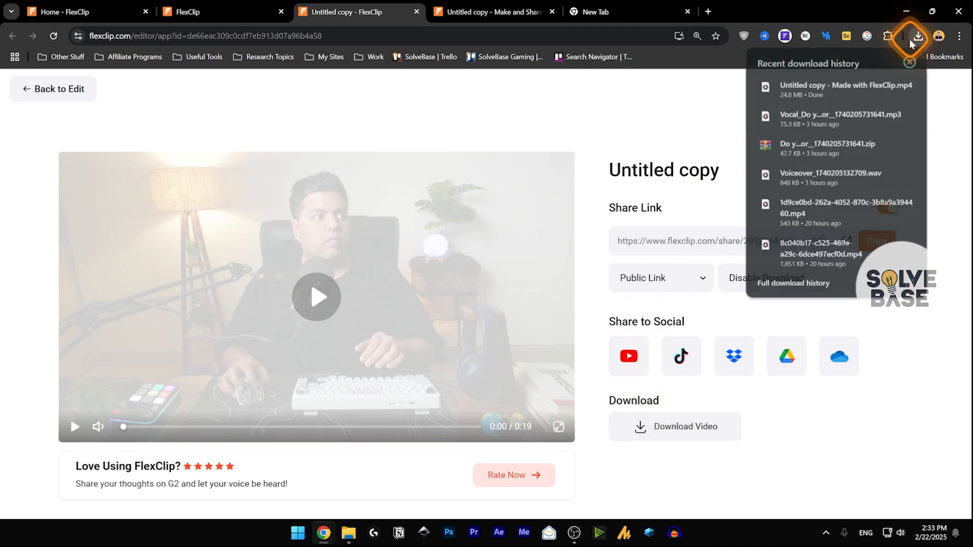
pyautogui.click(707, 121)
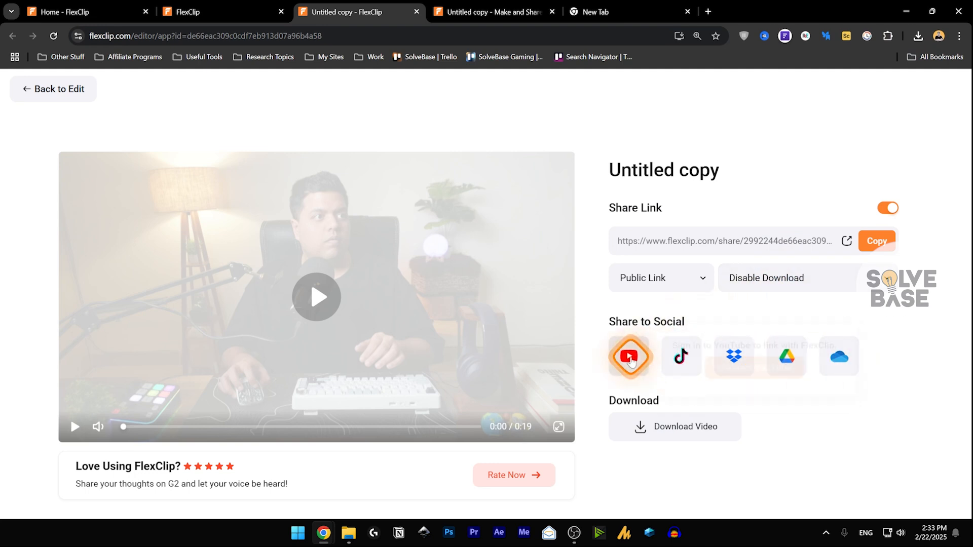
# Step: Look at the options for sharing the exported video to YouTube and Google Drive, including the YouTube account connection
pyautogui.click(630, 358)
pyautogui.click(743, 378)
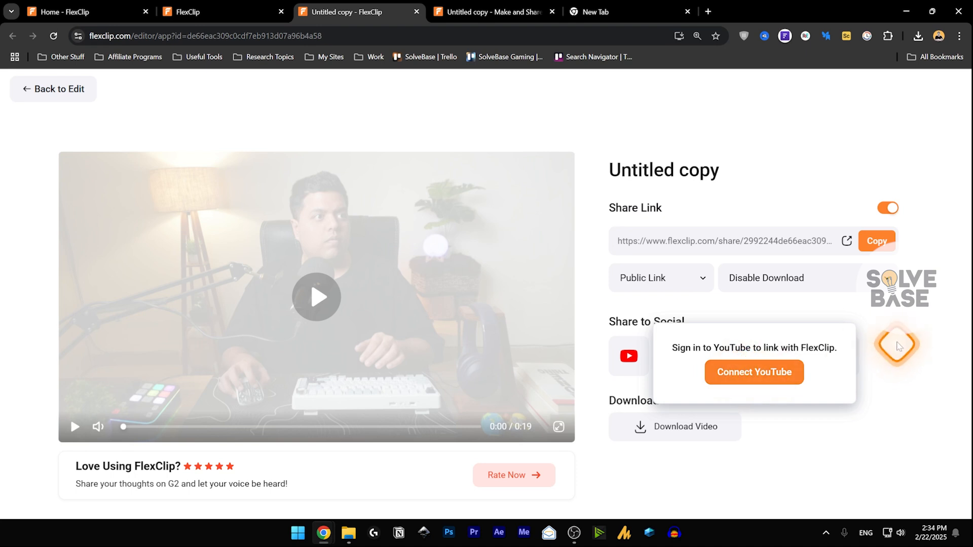
pyautogui.click(787, 358)
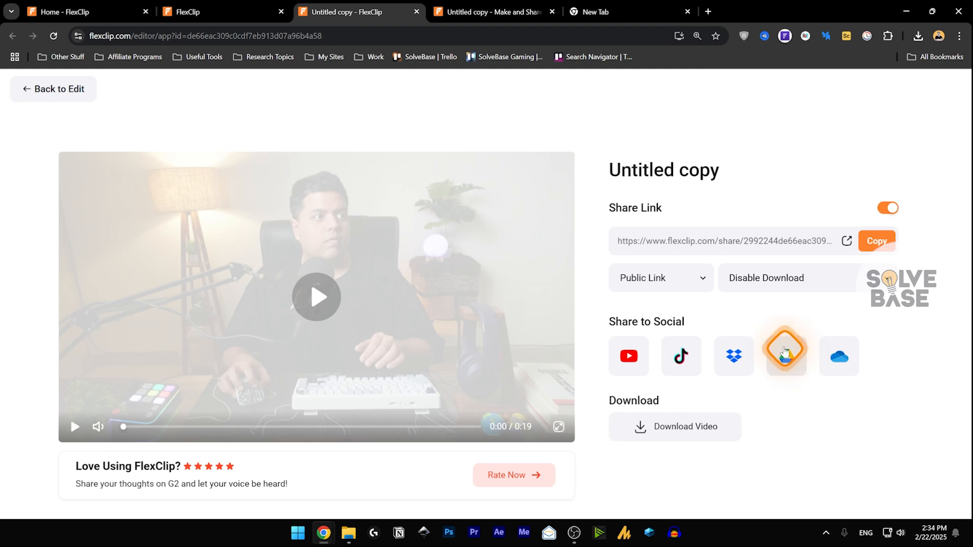
pyautogui.click(634, 357)
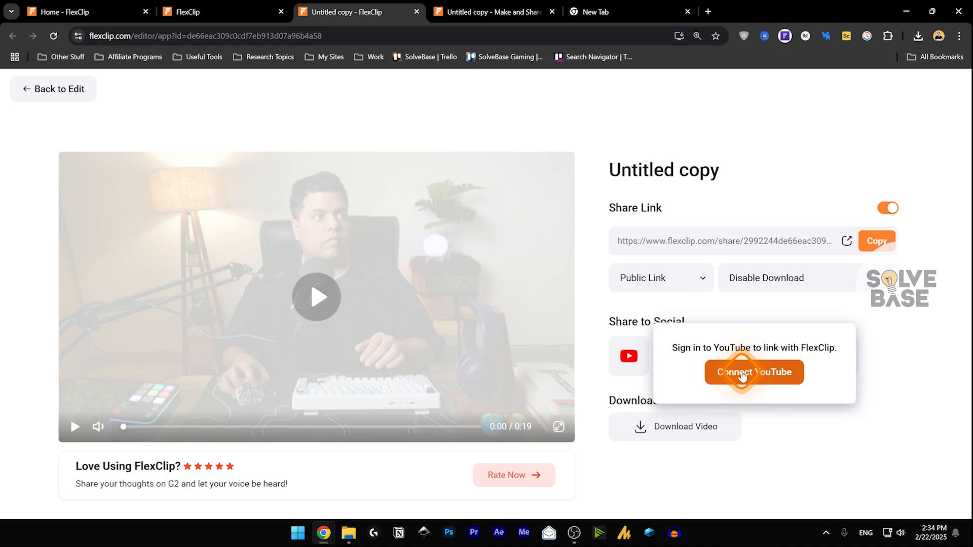
# Step: Return to the video editor, look at the account's plan and credits, and open the Home page with recent projects
pyautogui.click(53, 89)
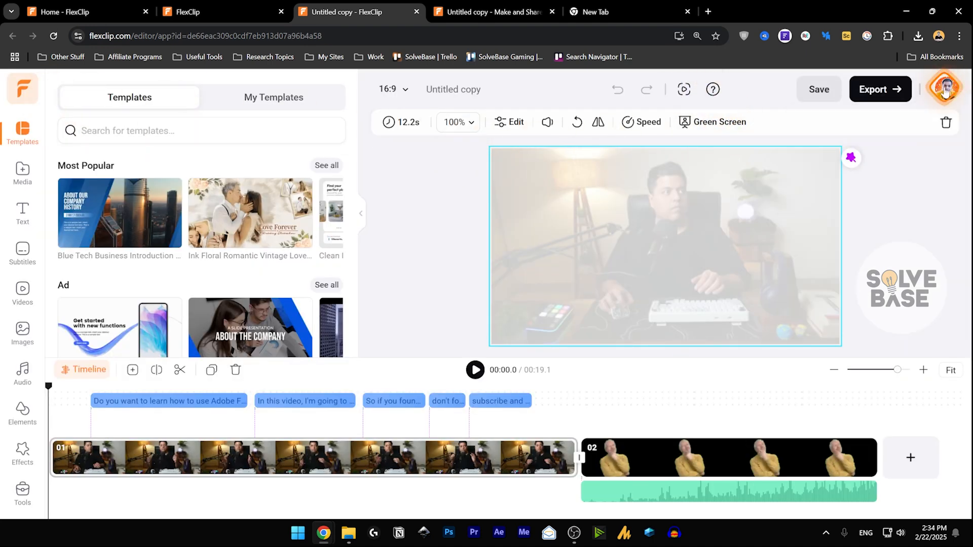
pyautogui.moveTo(944, 90)
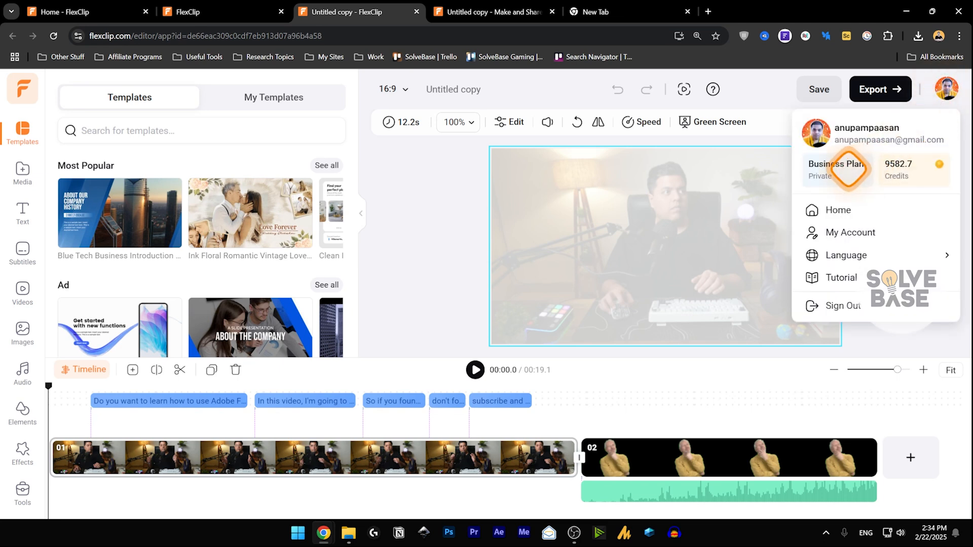
pyautogui.moveTo(894, 165)
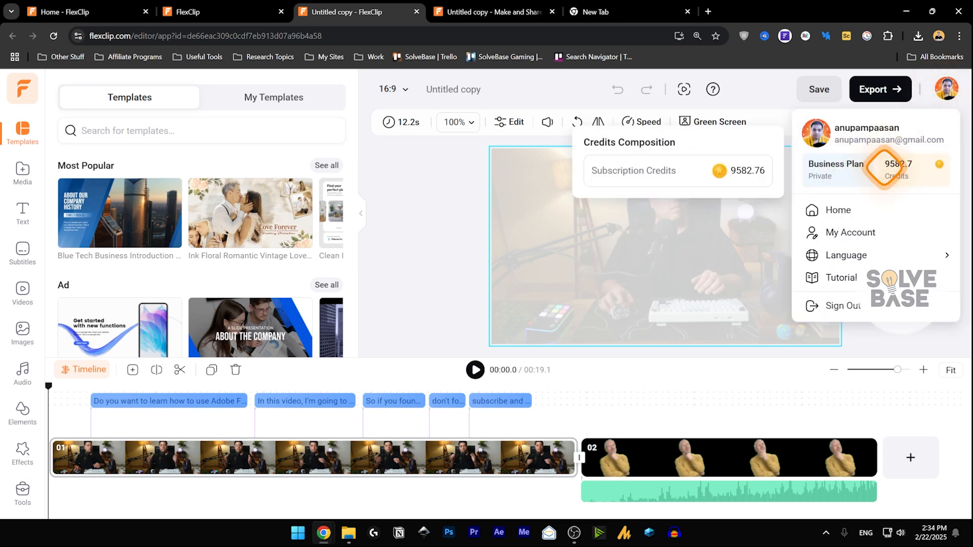
pyautogui.click(848, 212)
pyautogui.click(629, 192)
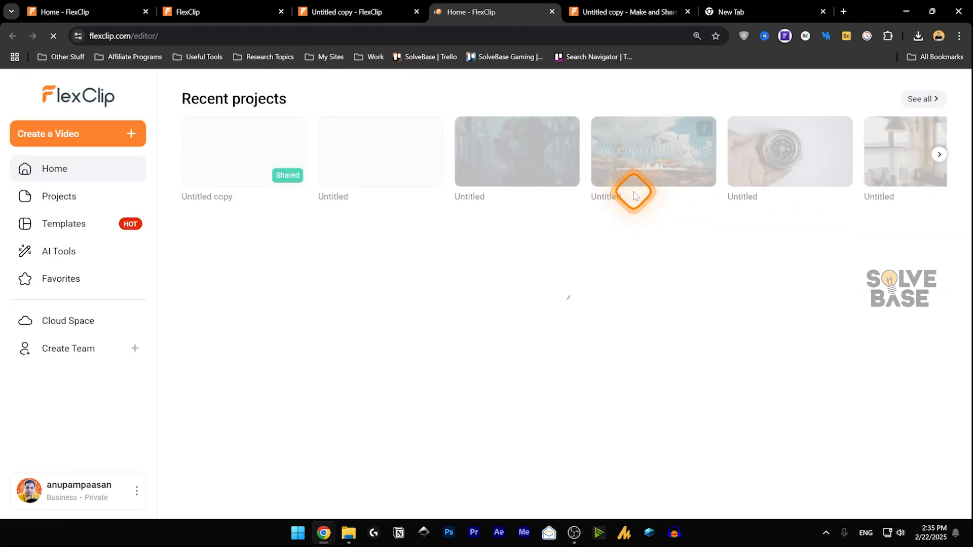
# Step: Open the account settings from the editor and review the profile, password, billing, social and YouTube channel white list sections
pyautogui.click(367, 11)
pyautogui.click(850, 238)
pyautogui.moveTo(859, 262)
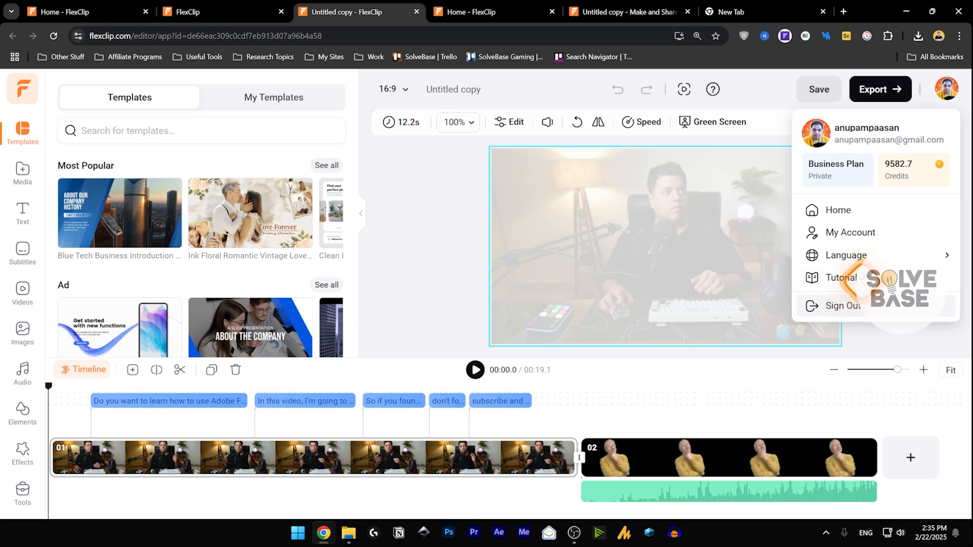
pyautogui.click(844, 231)
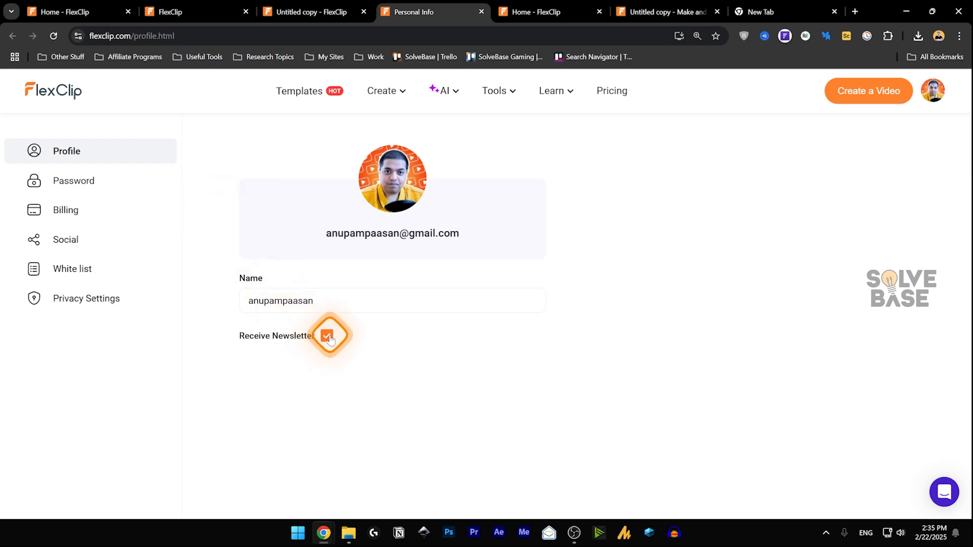
pyautogui.doubleClick(68, 187)
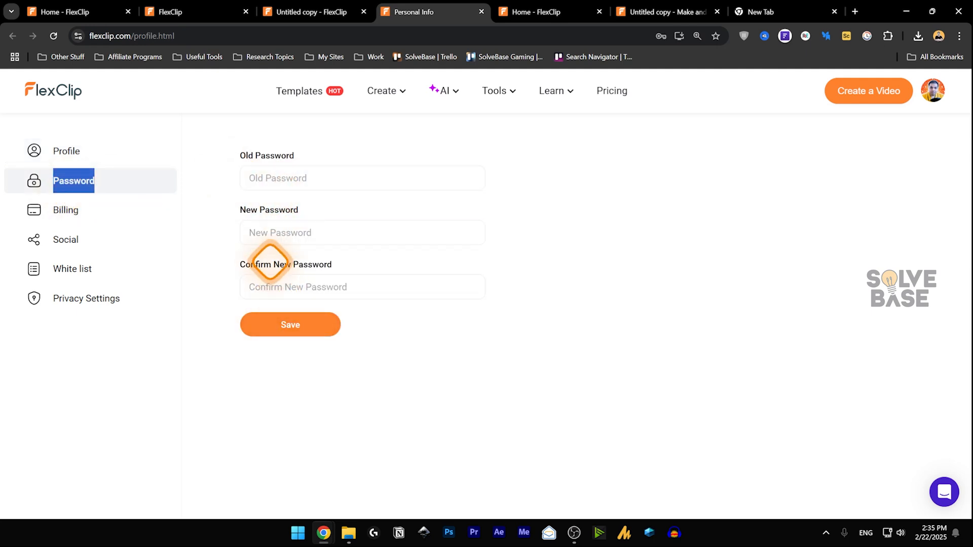
pyautogui.click(56, 215)
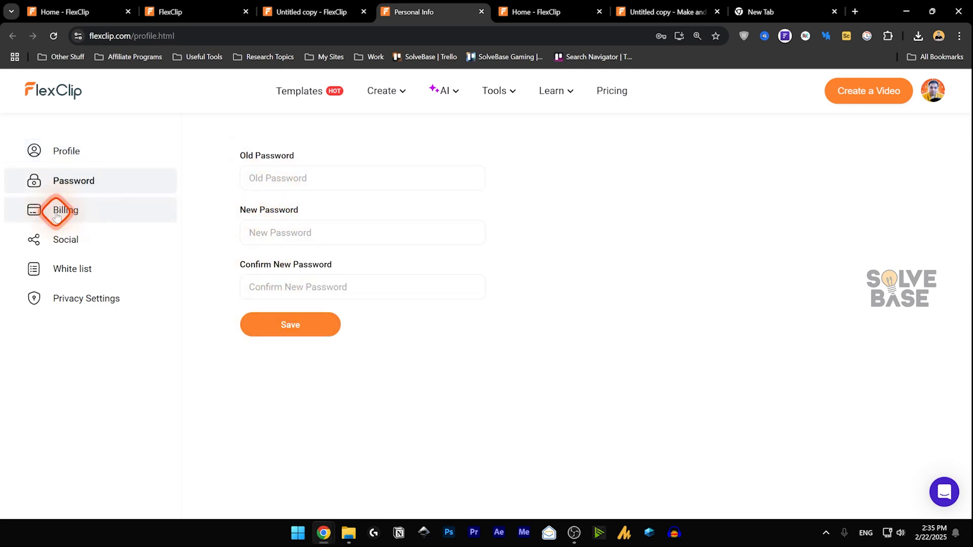
pyautogui.click(63, 244)
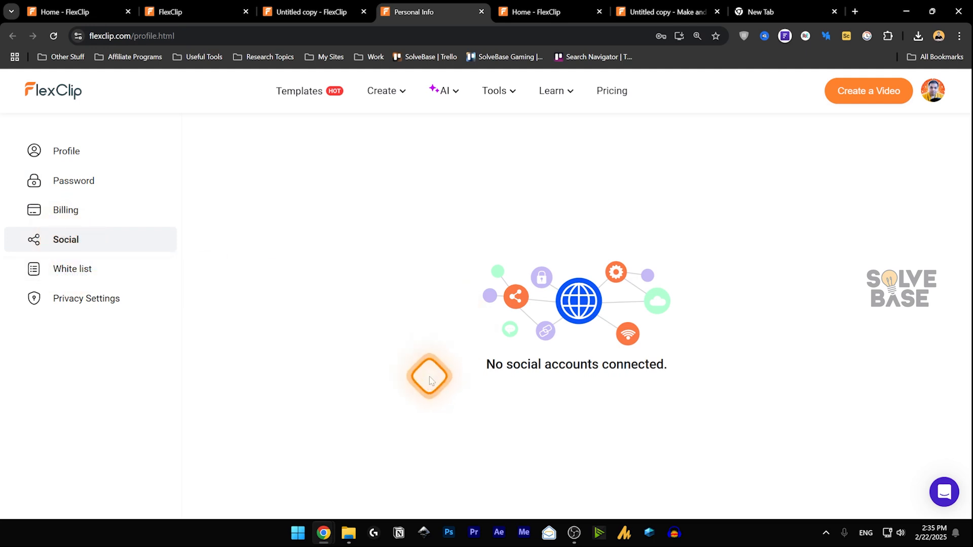
pyautogui.click(102, 274)
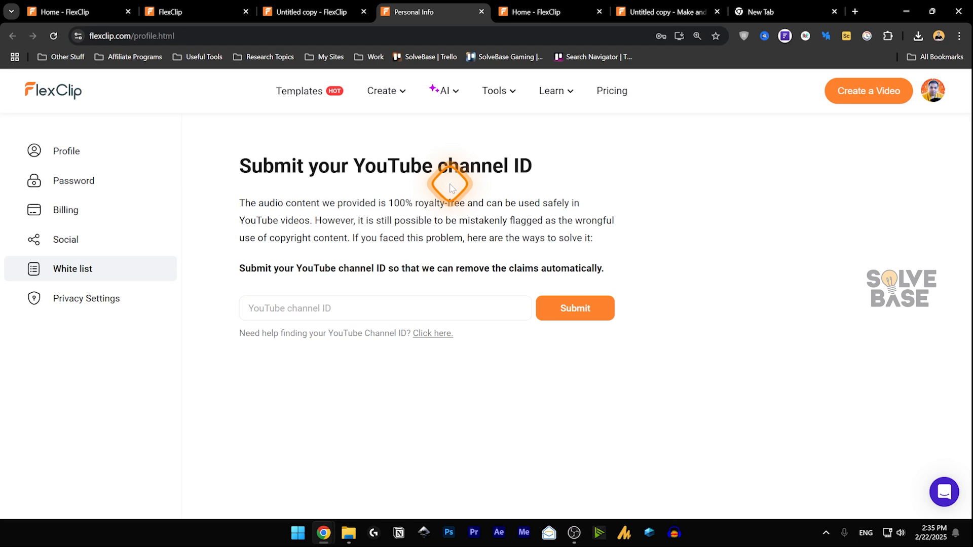
pyautogui.click(335, 308)
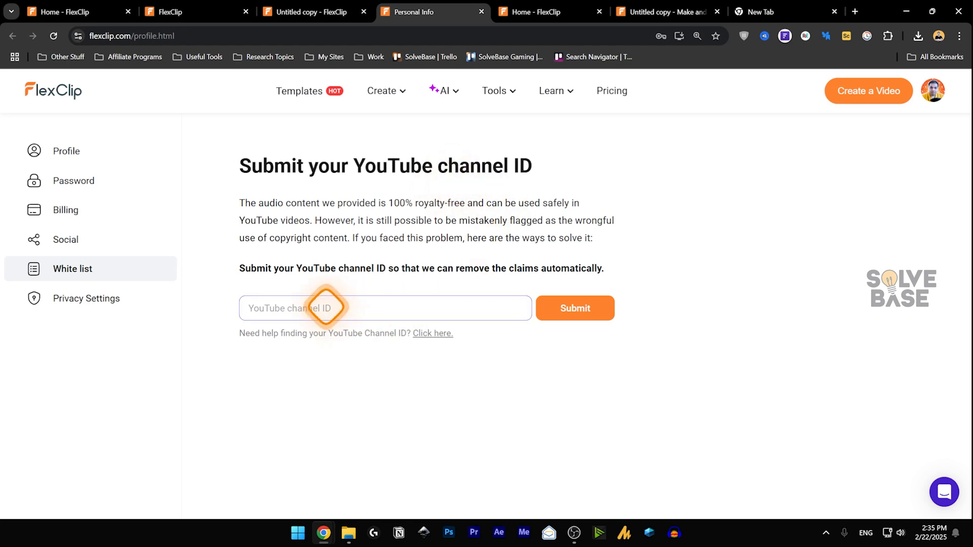
# Step: Open the channel's YouTube Studio dashboard in another tab and select the channel ID at the end of its web address
pyautogui.click(775, 12)
pyautogui.click(636, 35)
pyautogui.write('y')
pyautogui.click(201, 63)
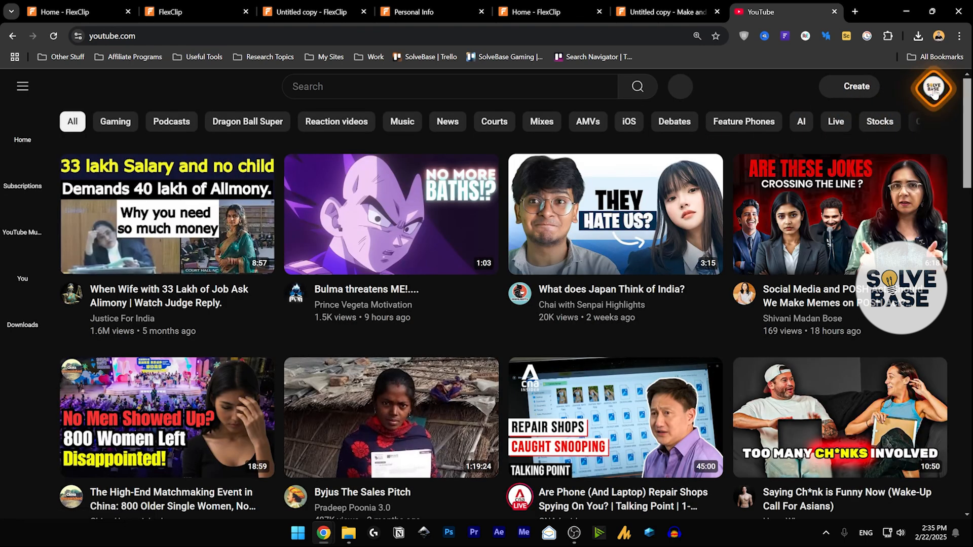
pyautogui.click(934, 87)
pyautogui.click(812, 124)
pyautogui.click(934, 87)
pyautogui.click(809, 245)
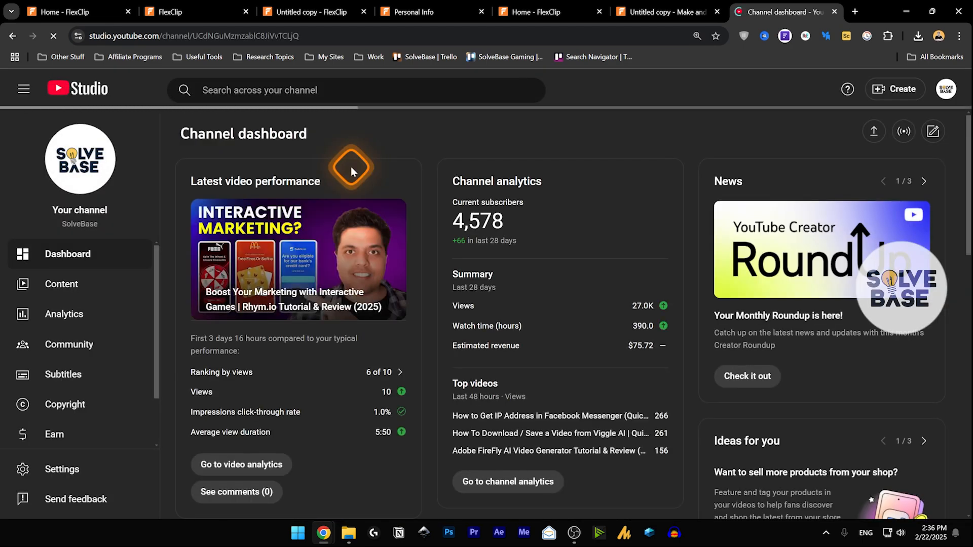
pyautogui.click(248, 36)
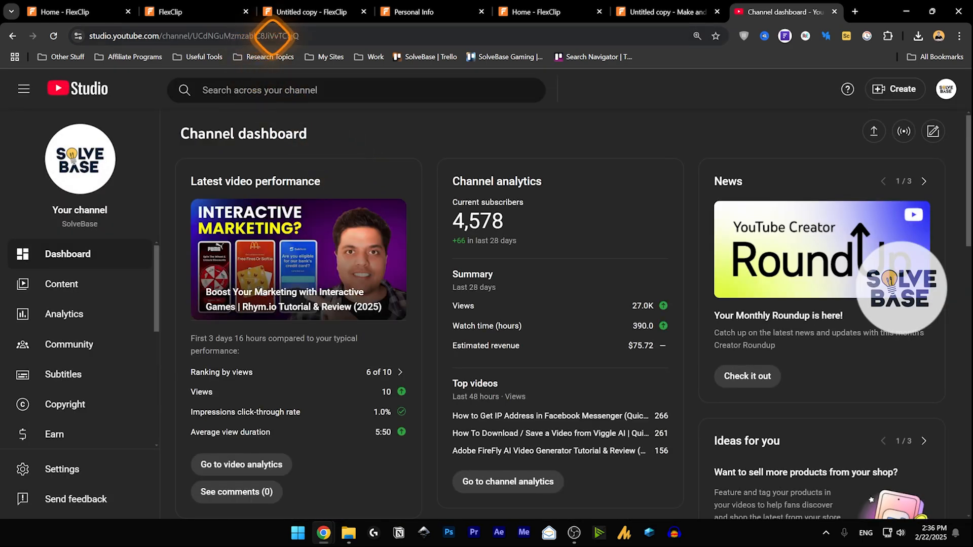
pyautogui.moveTo(293, 39); pyautogui.dragTo(222, 41)
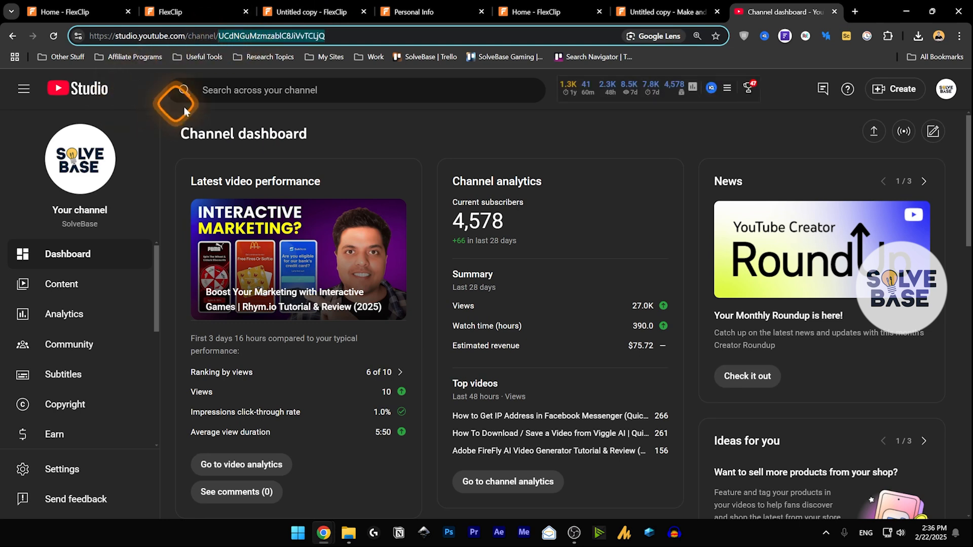
# Step: Locate the channel ID in the public channel page's address and in Studio's customisation profile, and return to the FlexClip account settings
pyautogui.click(80, 161)
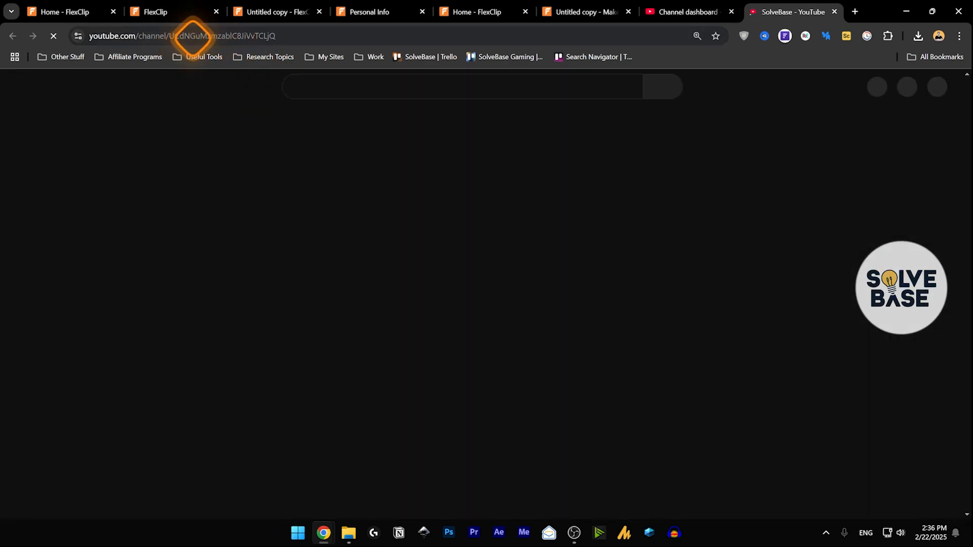
pyautogui.click(266, 36)
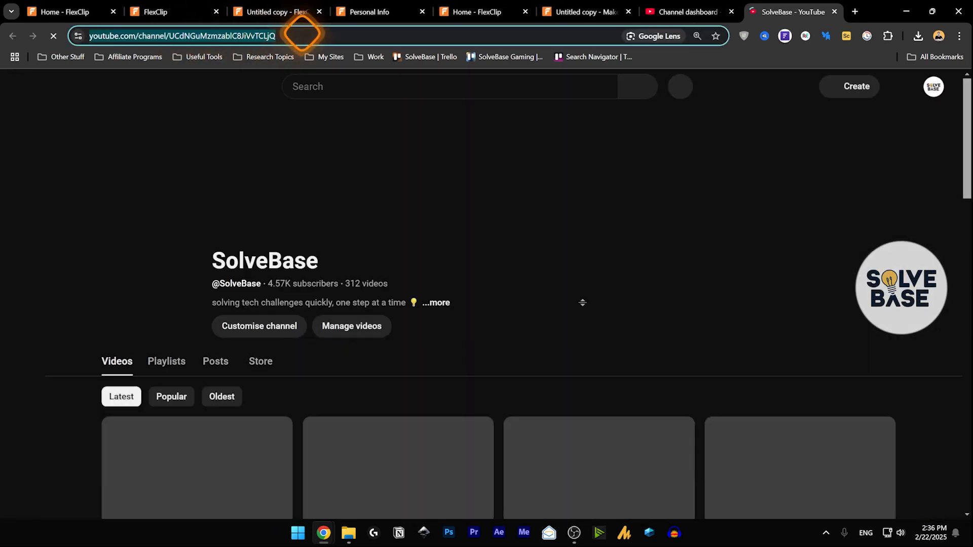
pyautogui.click(305, 36)
pyautogui.moveTo(328, 37); pyautogui.dragTo(201, 34)
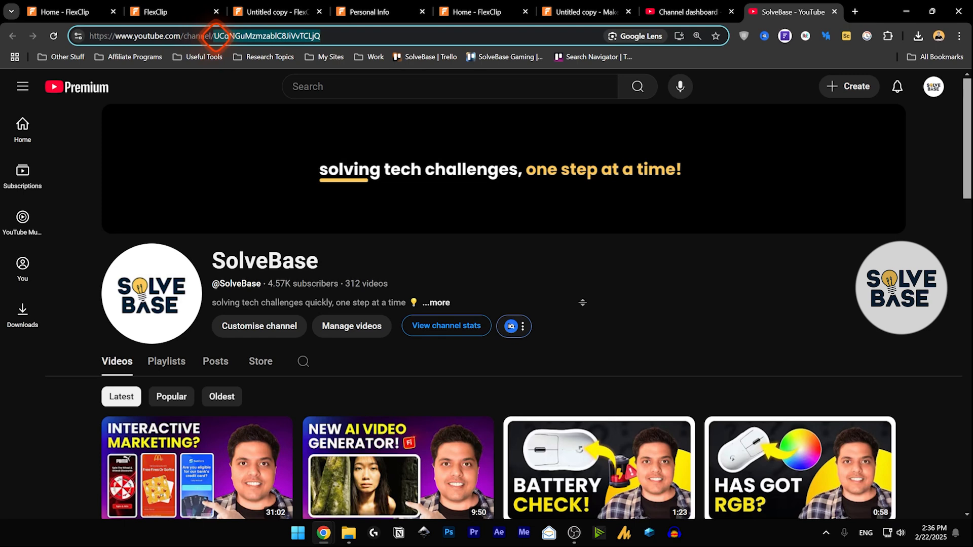
pyautogui.rightClick(217, 33)
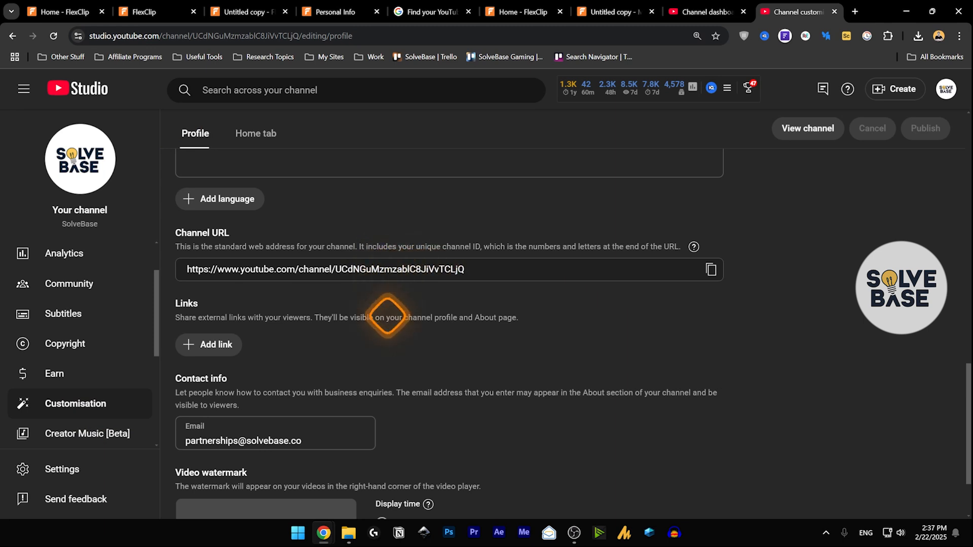
pyautogui.scroll(1, 388, 317)
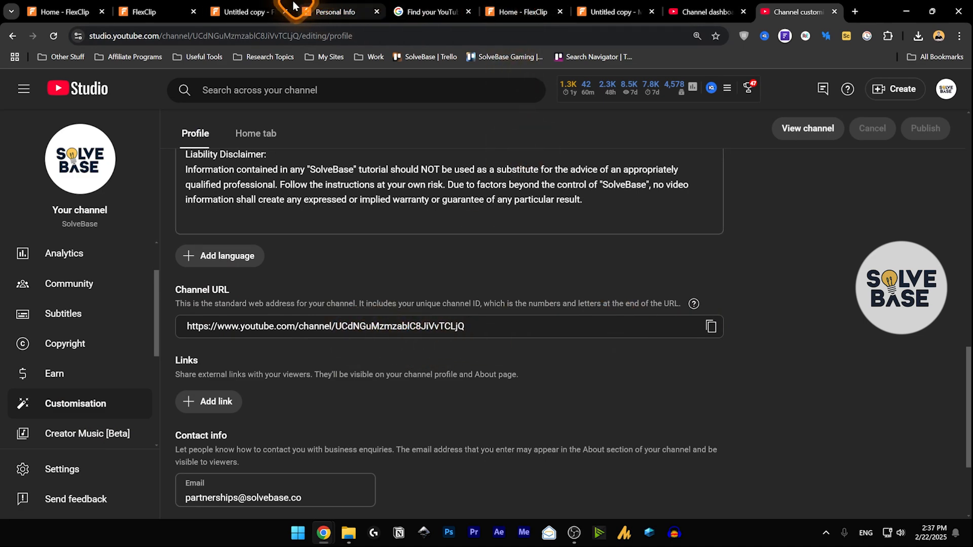
pyautogui.click(332, 4)
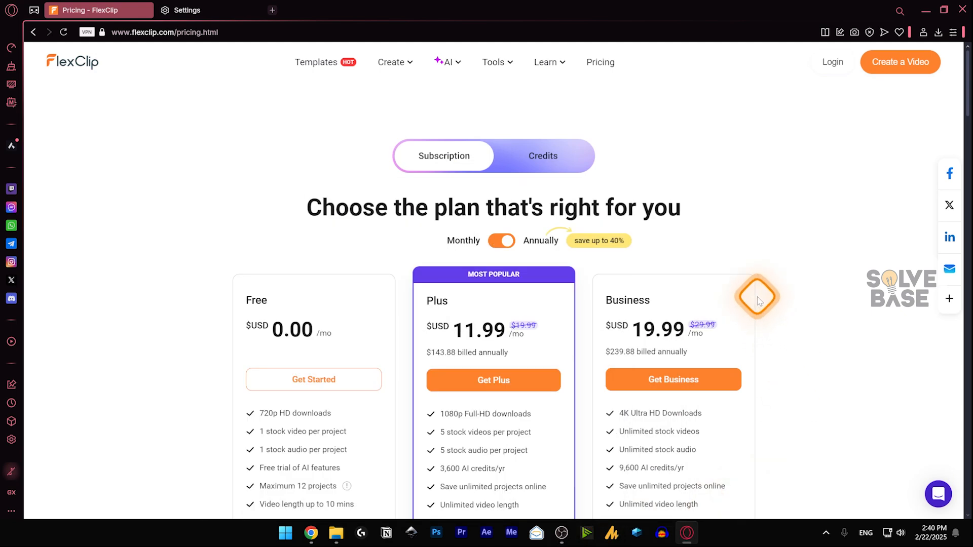
# Step: Examine the annual Free, Plus and Business plans on the FlexClip pricing page, comparing the cloud space of Plus and Business
pyautogui.scroll(-2, 752, 293)
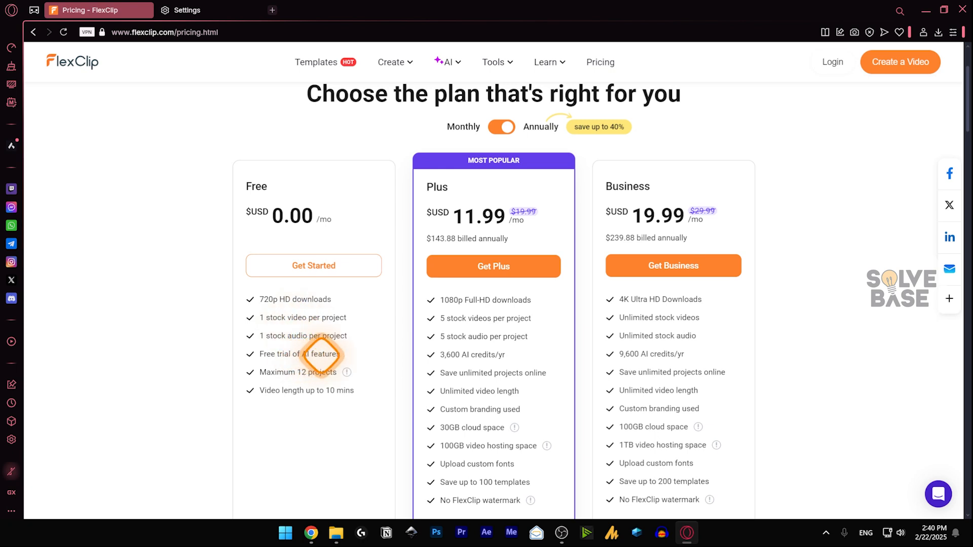
pyautogui.moveTo(347, 374)
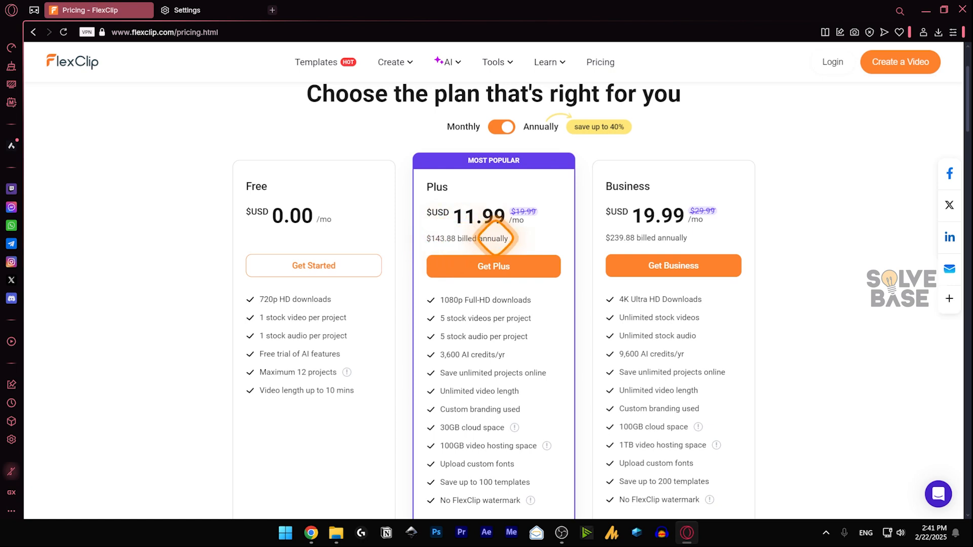
pyautogui.scroll(-1, 497, 294)
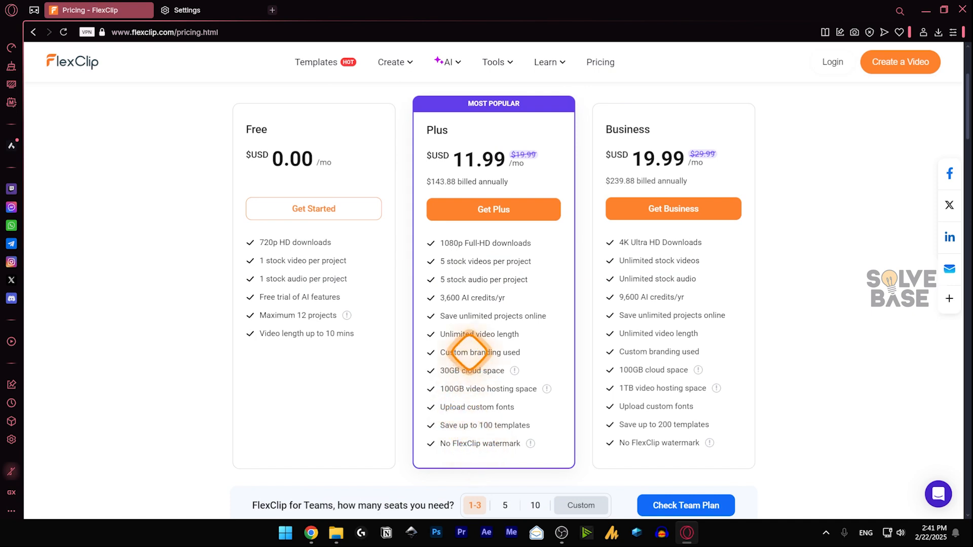
pyautogui.moveTo(445, 370); pyautogui.dragTo(472, 370)
pyautogui.click(492, 370)
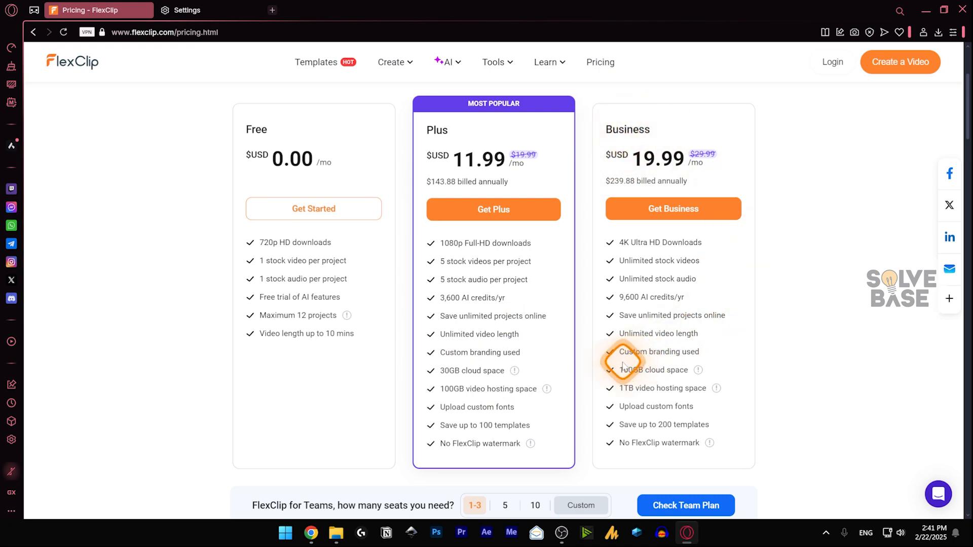
pyautogui.moveTo(619, 369); pyautogui.dragTo(675, 374)
pyautogui.click(662, 366)
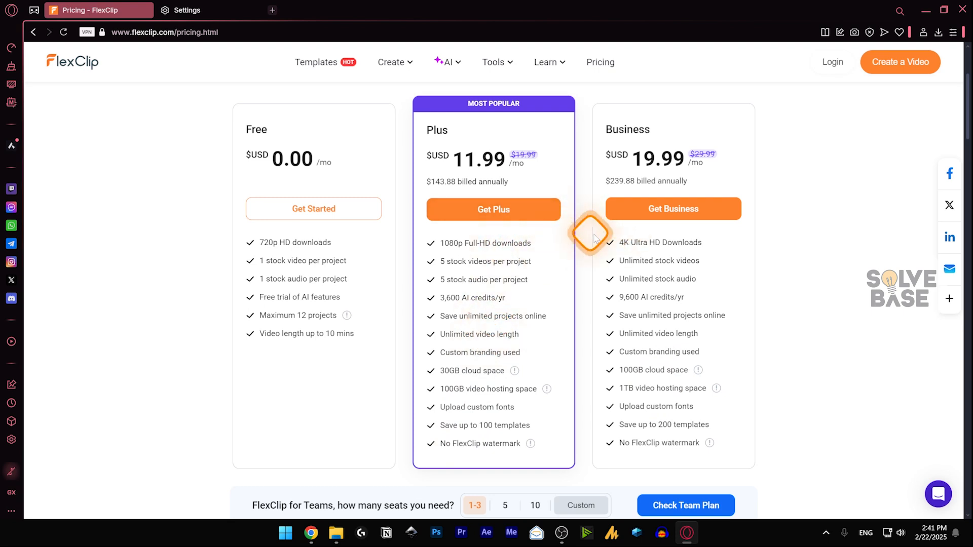
# Step: Compare the download resolutions of the Business and Plus plans and check the monthly and annual billing choice
pyautogui.doubleClick(624, 242)
pyautogui.moveTo(441, 243); pyautogui.dragTo(463, 243)
pyautogui.click(521, 245)
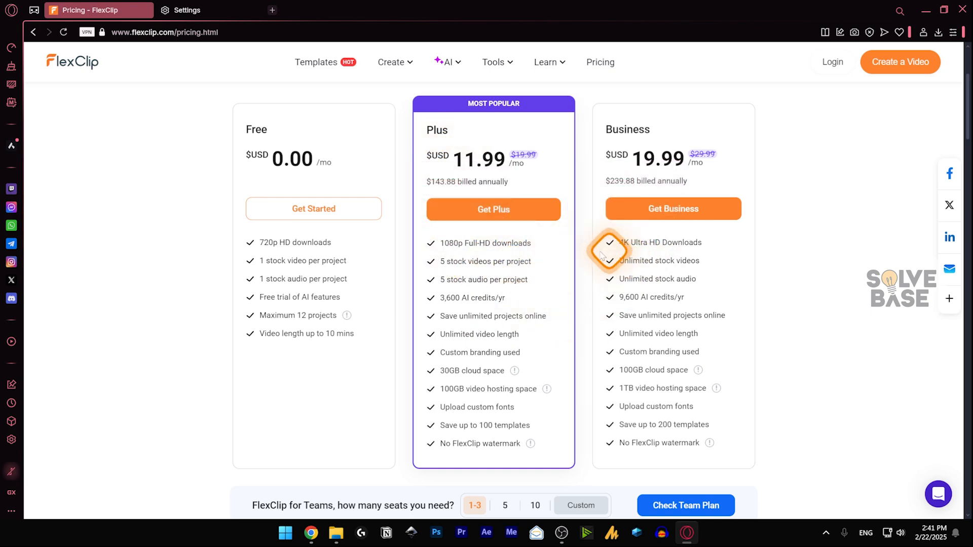
pyautogui.scroll(2, 630, 261)
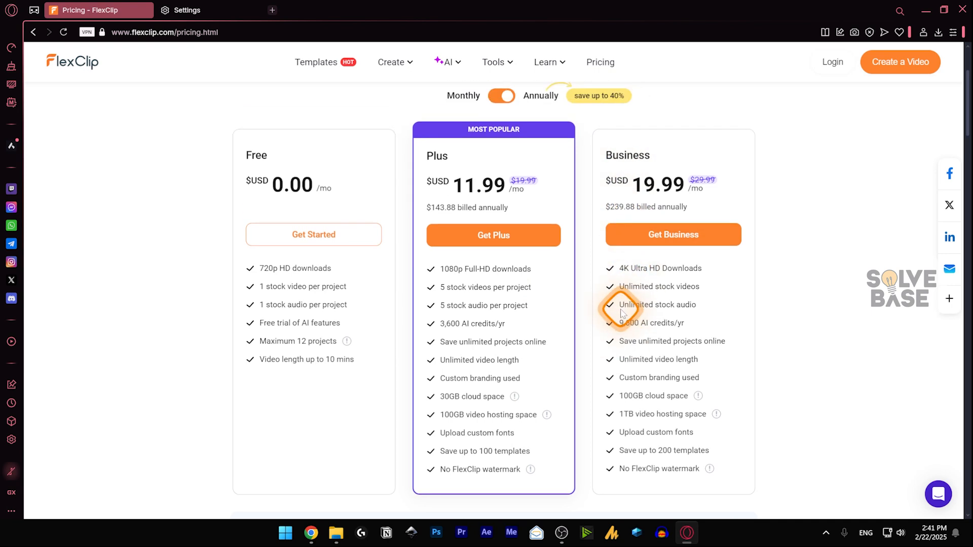
pyautogui.click(496, 187)
pyautogui.click(496, 185)
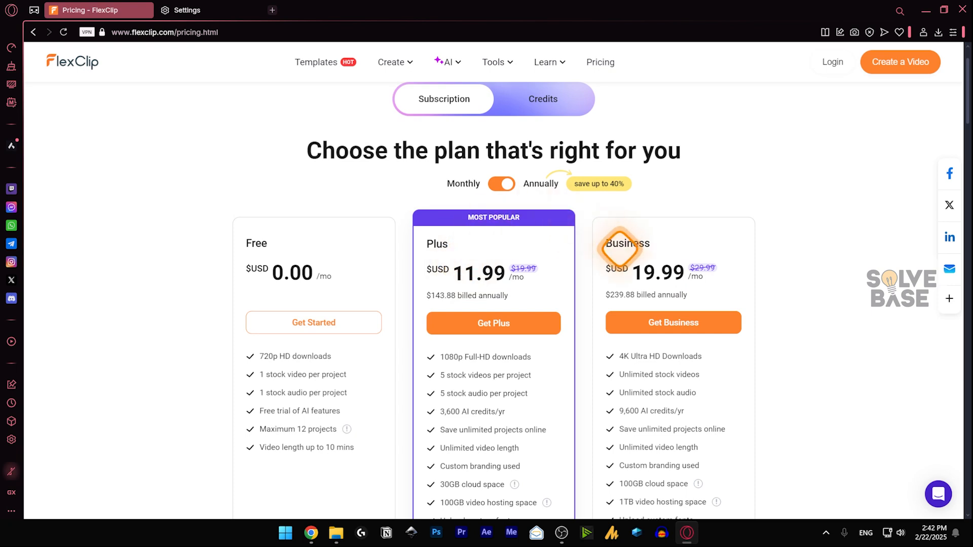
# Step: Review the one-time credits packages and their validity period, switching back briefly to the subscription plans for comparison
pyautogui.scroll(1, 553, 193)
pyautogui.click(553, 152)
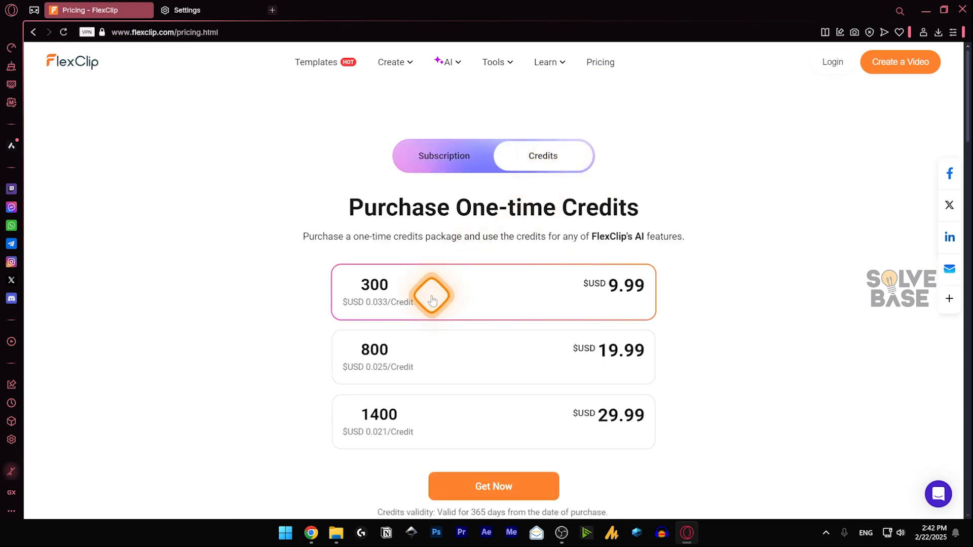
pyautogui.scroll(-1, 436, 309)
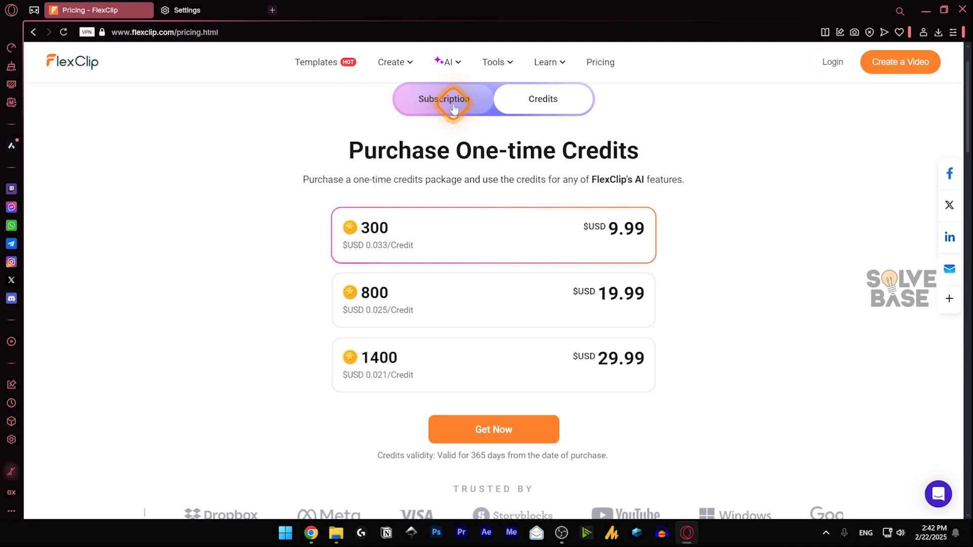
pyautogui.click(426, 99)
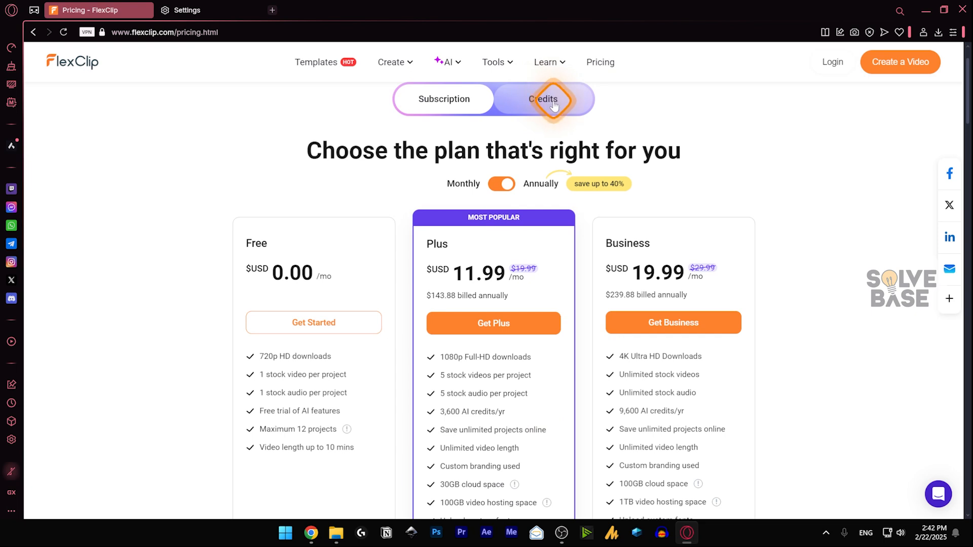
pyautogui.click(549, 99)
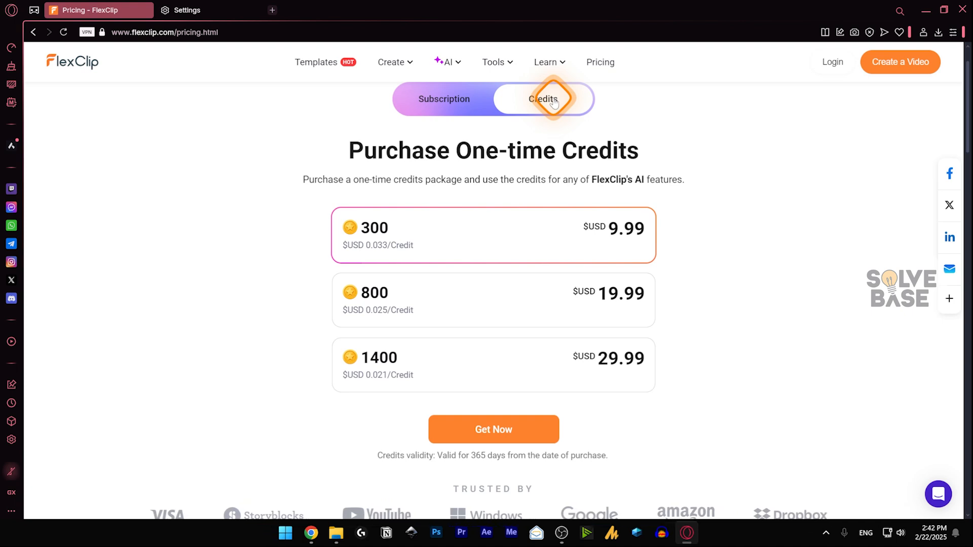
pyautogui.doubleClick(478, 455)
pyautogui.moveTo(478, 455); pyautogui.dragTo(514, 456)
pyautogui.click(527, 458)
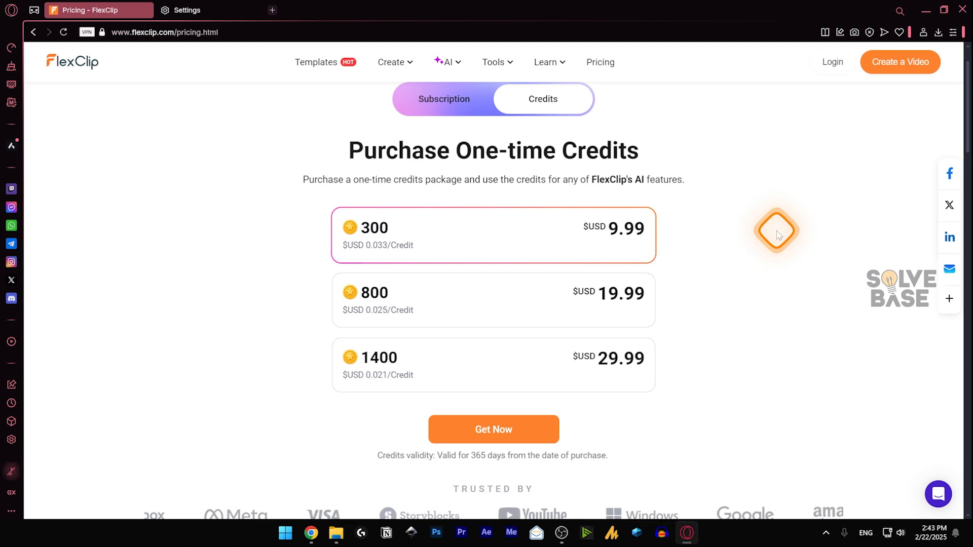
# Step: Search the web for "appsumo flexclip" and open the FlexClip product page on AppSumo
pyautogui.click(185, 11)
pyautogui.click(183, 29)
pyautogui.write('appsumo flexcl')
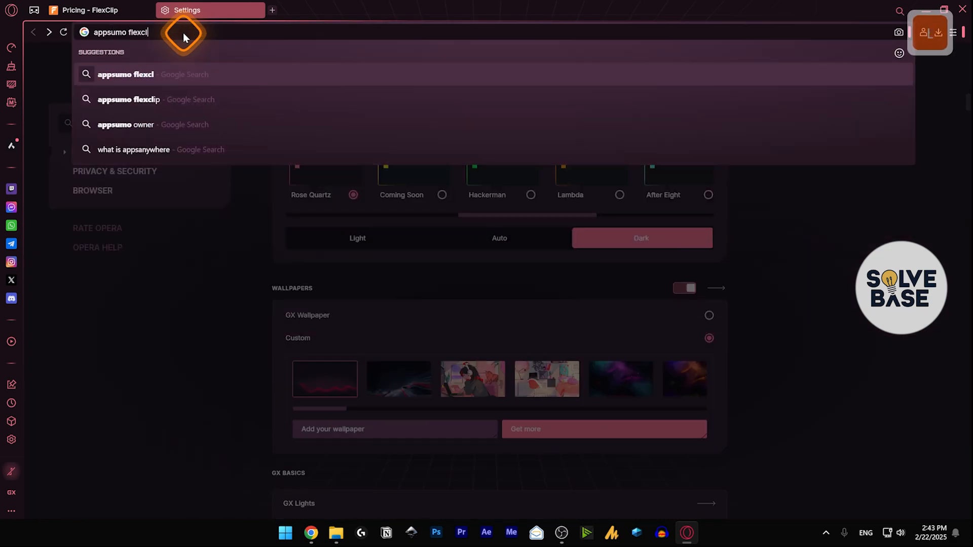
pyautogui.write('ip')
pyautogui.press('Return')
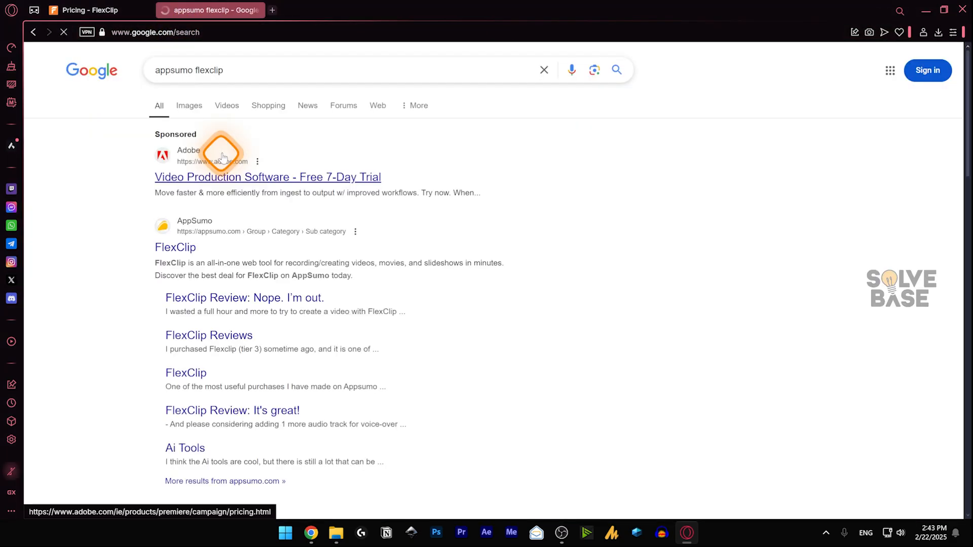
pyautogui.click(177, 246)
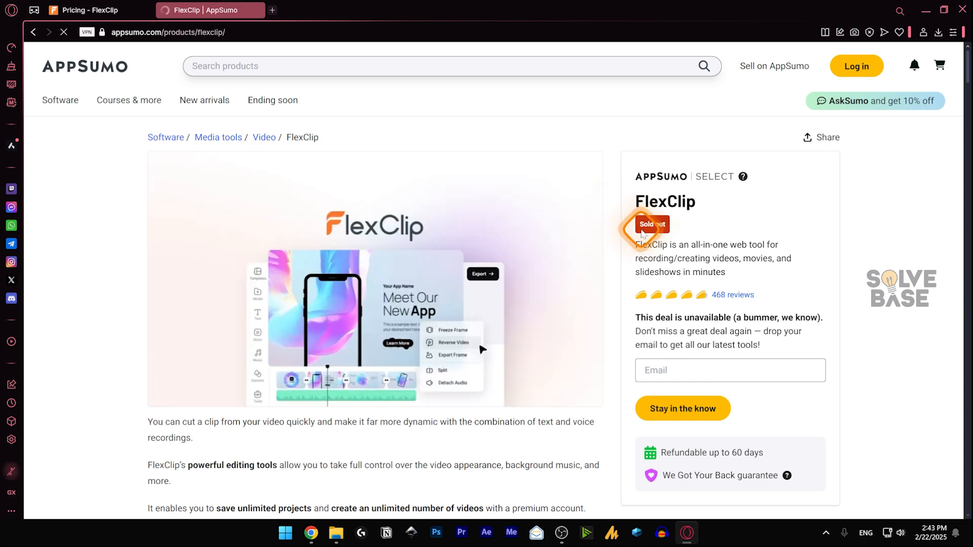
# Step: Close the AppSumo deal page and its discount pop-up, and return to the subscription plans on the FlexClip pricing page
pyautogui.click(663, 367)
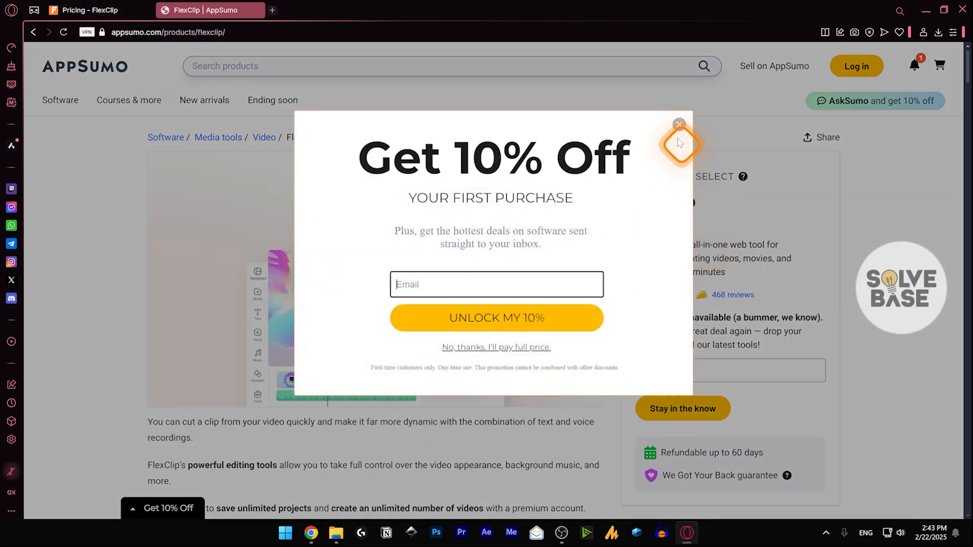
pyautogui.click(679, 124)
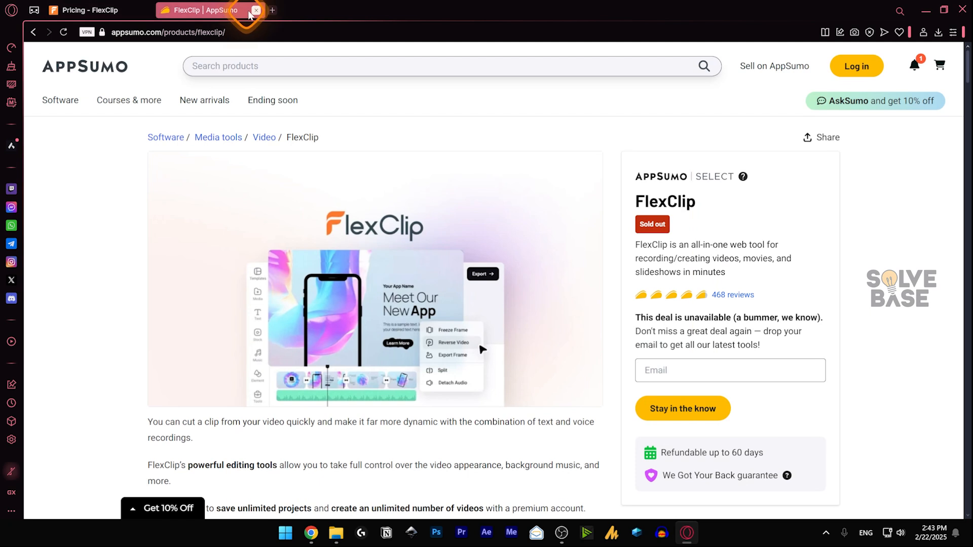
pyautogui.click(258, 10)
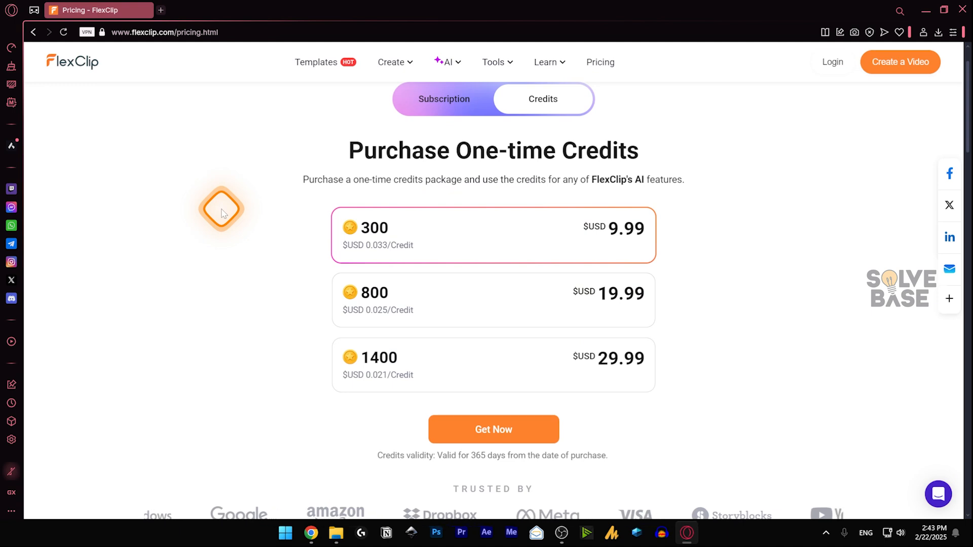
pyautogui.click(446, 104)
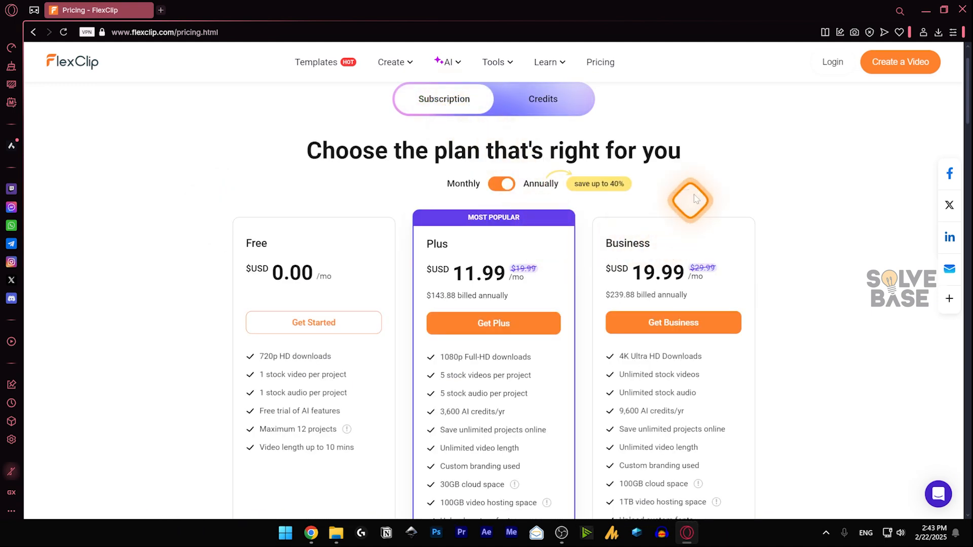